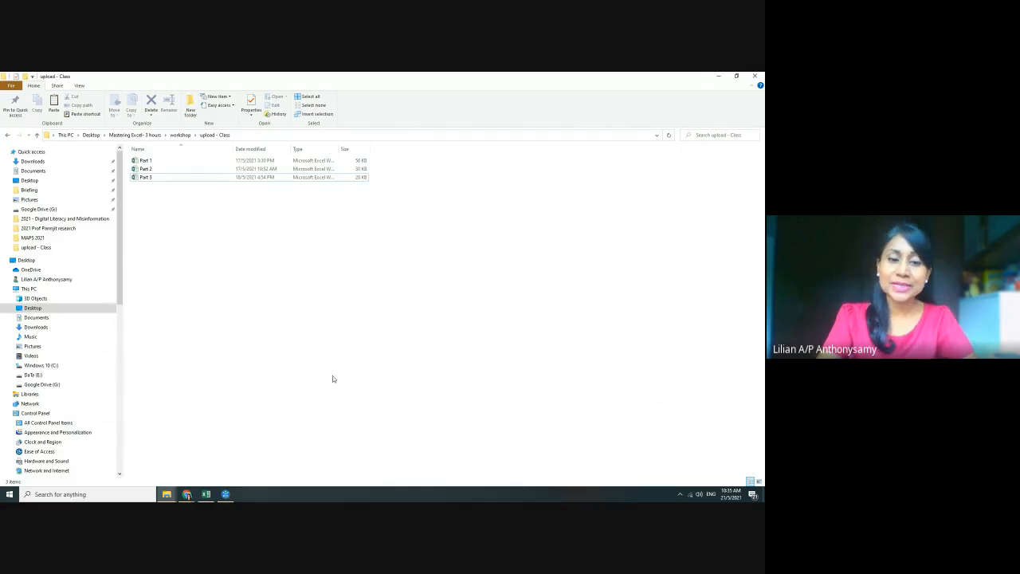
Switch from File Explorer to the Part 3 workbook through the Excel taskbar preview
mouse_move(206, 494)
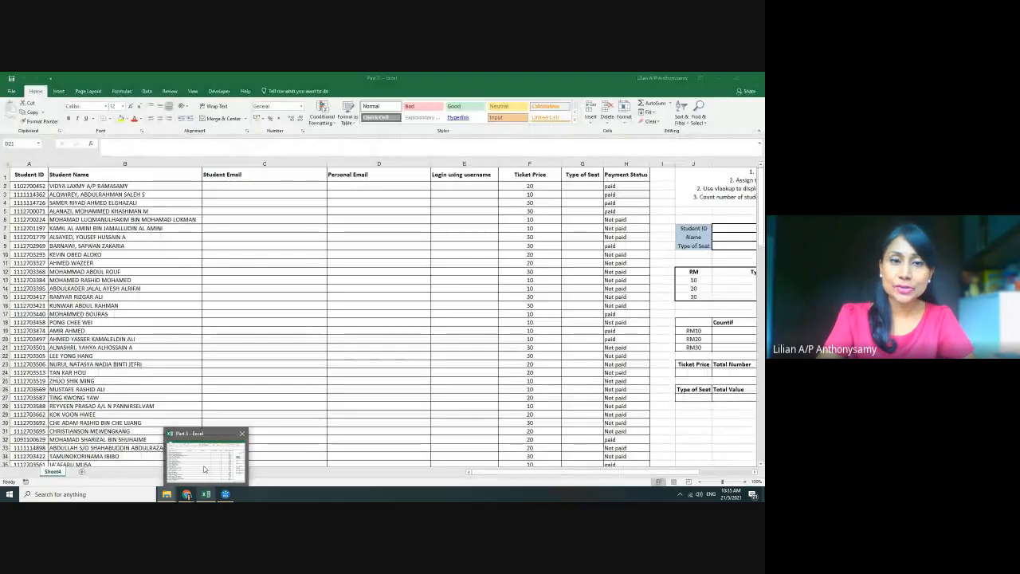
In Part 3, scroll through the student rows, then shift right to show the eight-task list and summary tables
click(204, 468)
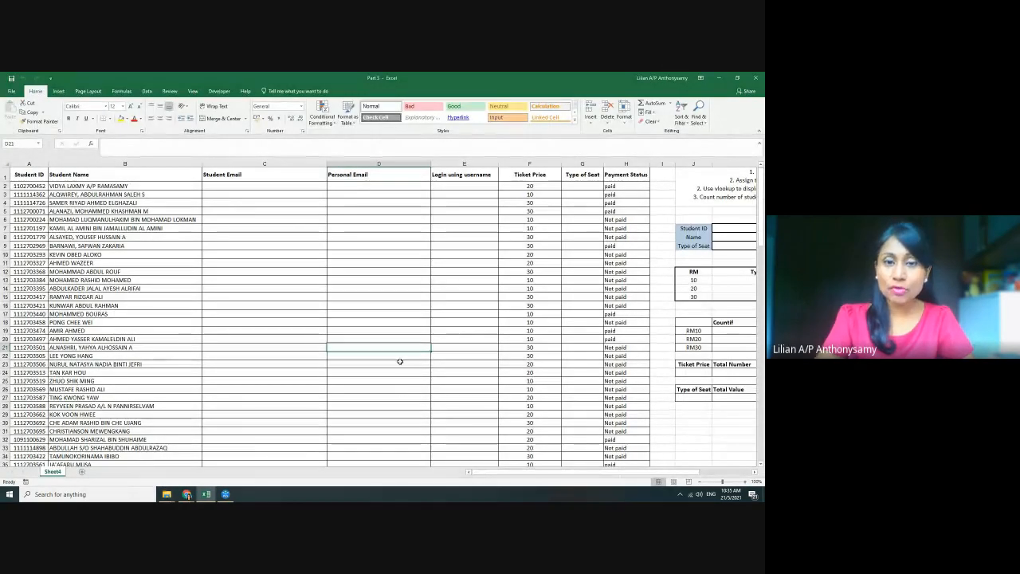
click(400, 365)
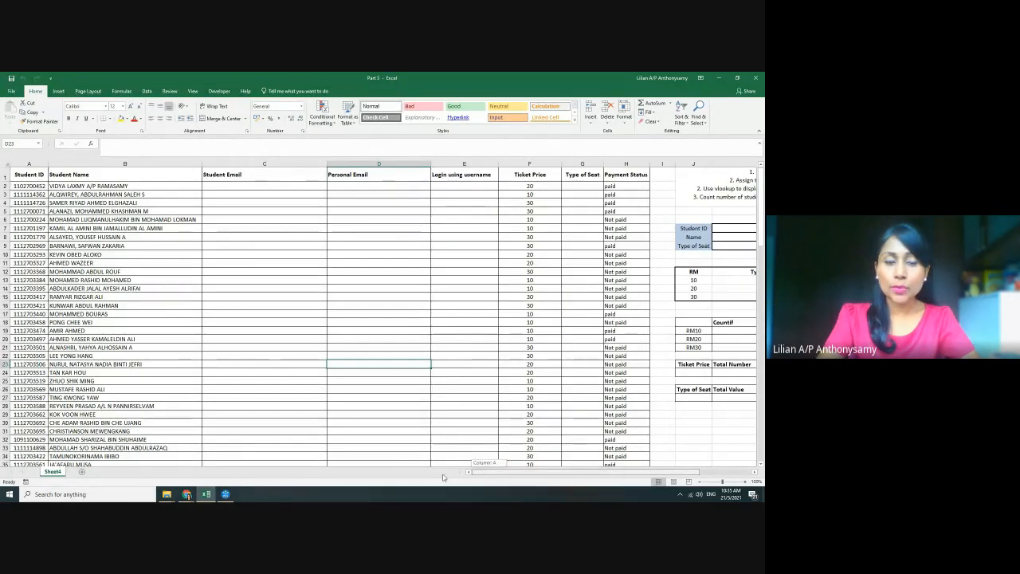
scroll(374, 310, down, 19)
scroll(374, 309, down, 5)
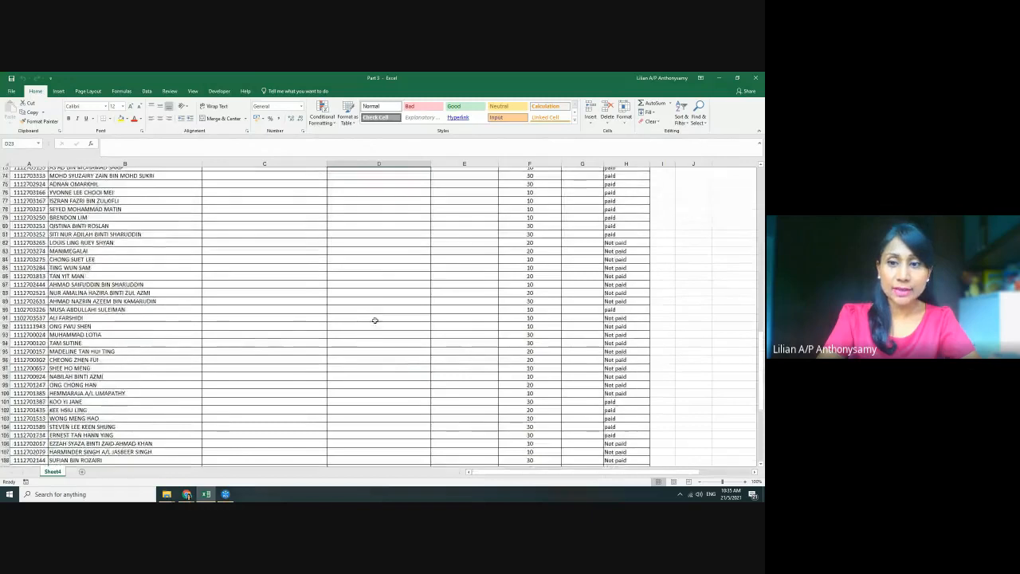
scroll(375, 319, up, 8)
scroll(374, 320, up, 16)
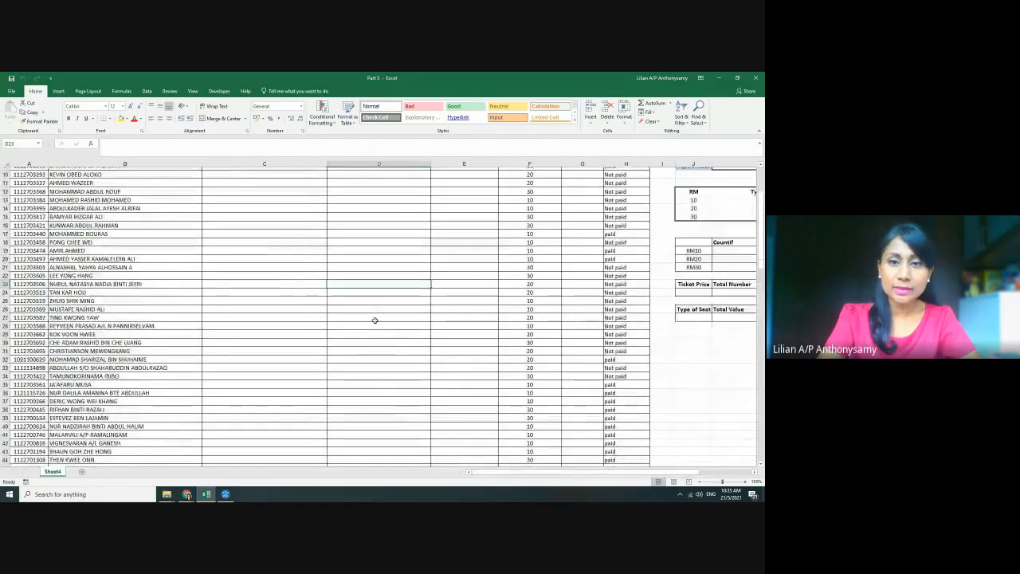
drag(489, 473, 536, 473)
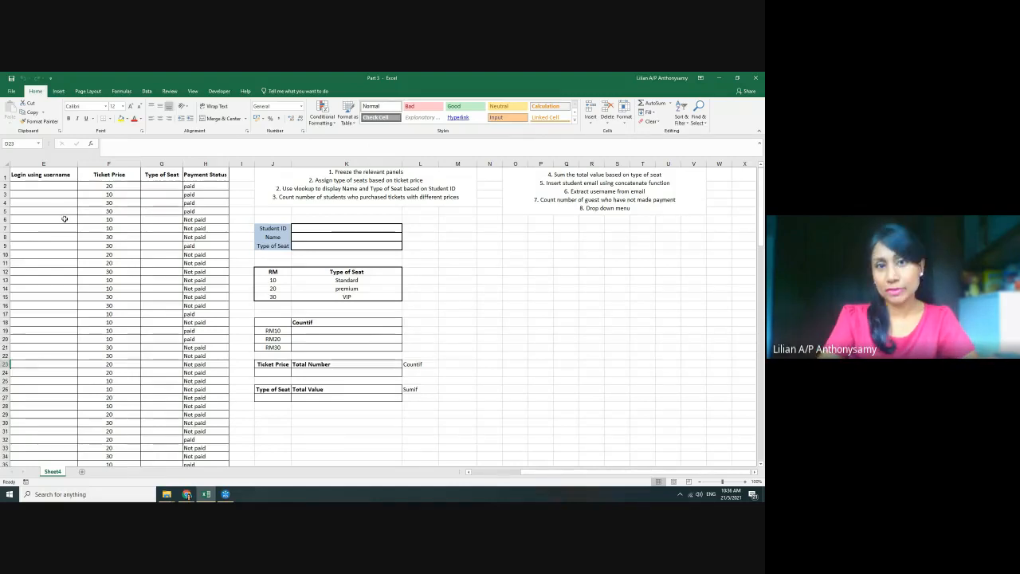
Return to column A and zoom the ticket sheet to about 160%
click(486, 277)
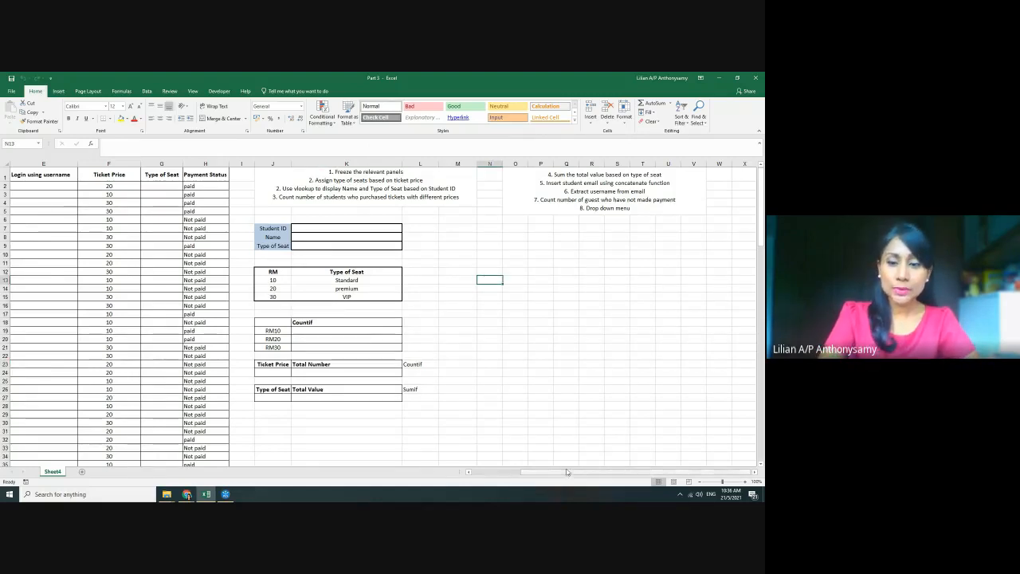
drag(565, 476, 515, 476)
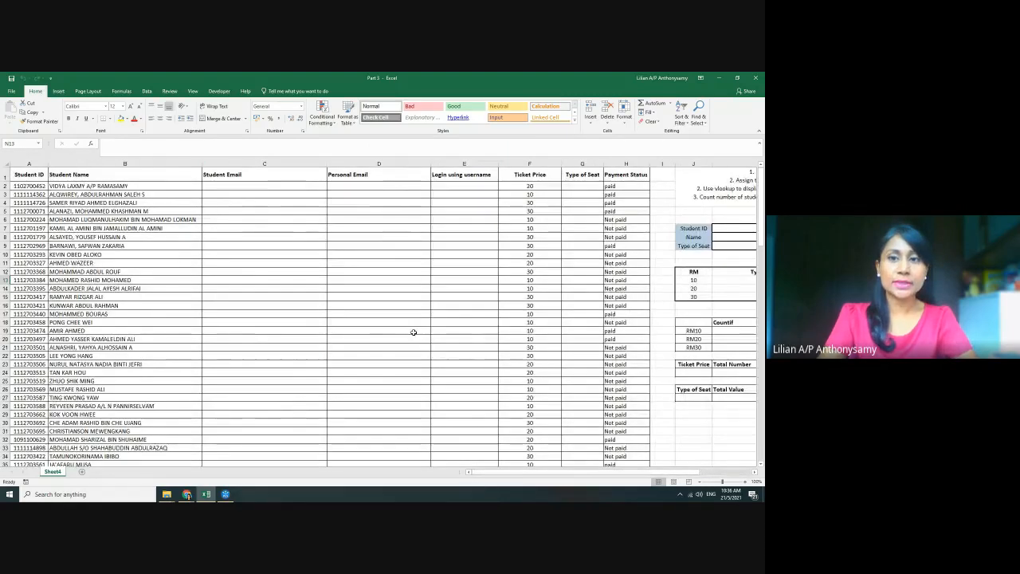
scroll(413, 332, up, 2)
scroll(413, 333, up, 1)
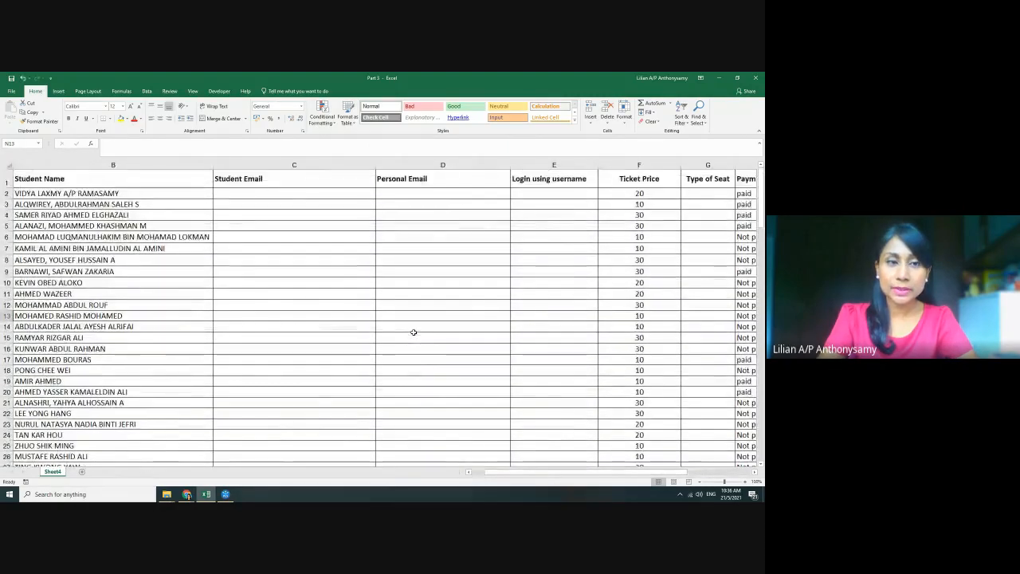
scroll(414, 332, up, 2)
scroll(414, 332, up, 1)
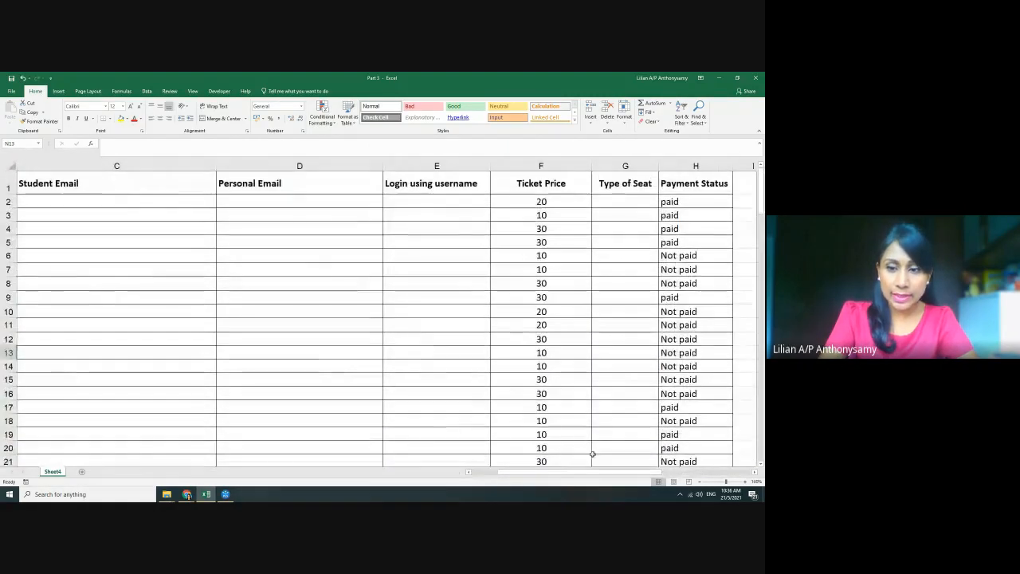
drag(594, 473, 569, 472)
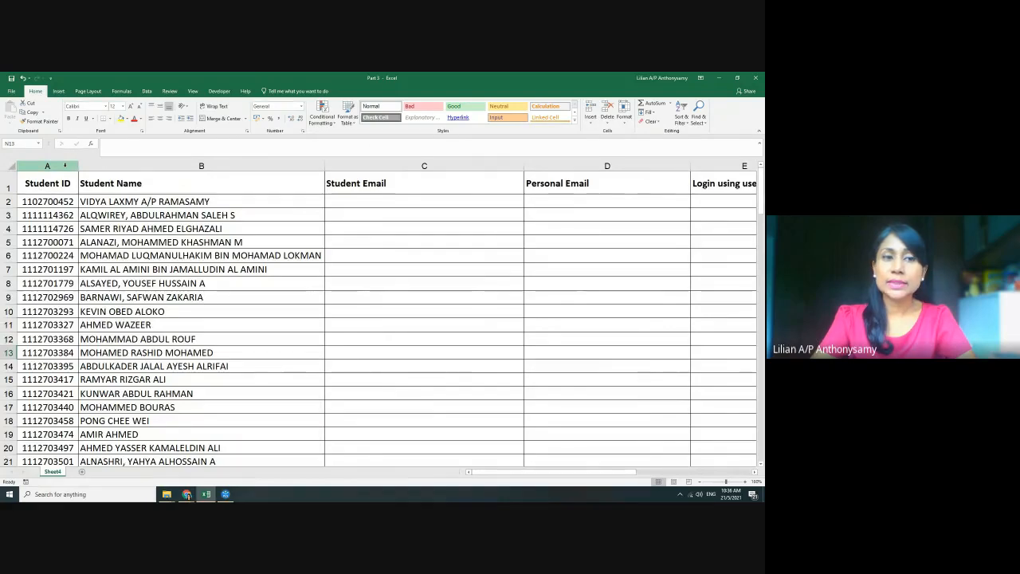
Select the Student Name, Student Email, Personal Email and Login using username columns in turn
click(170, 166)
click(414, 166)
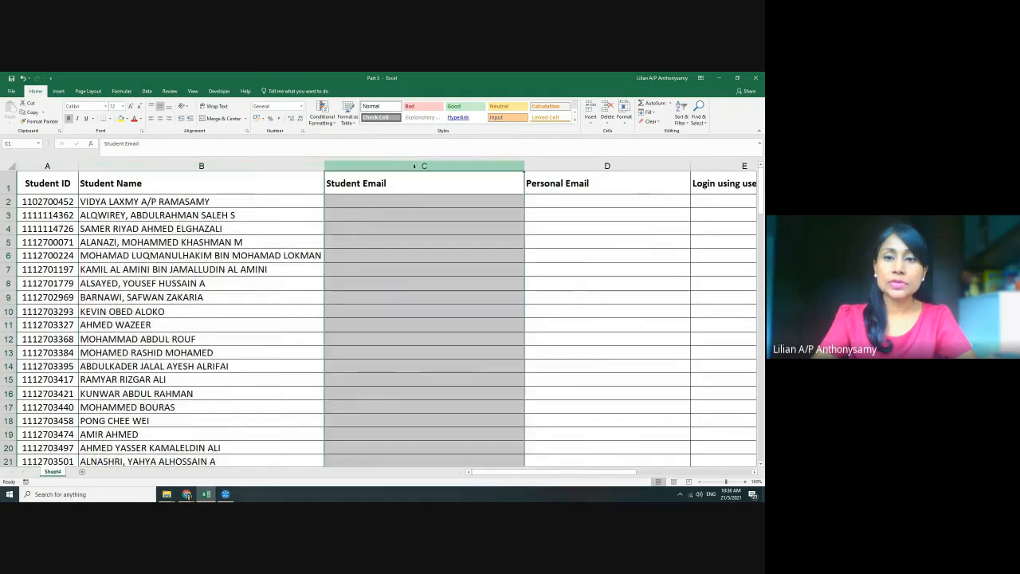
click(561, 166)
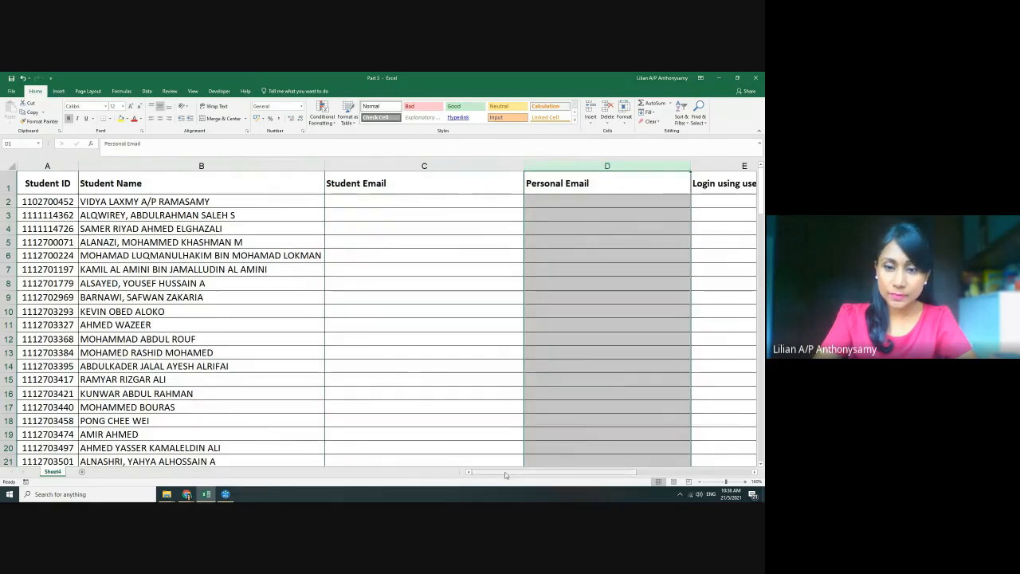
drag(507, 473, 546, 474)
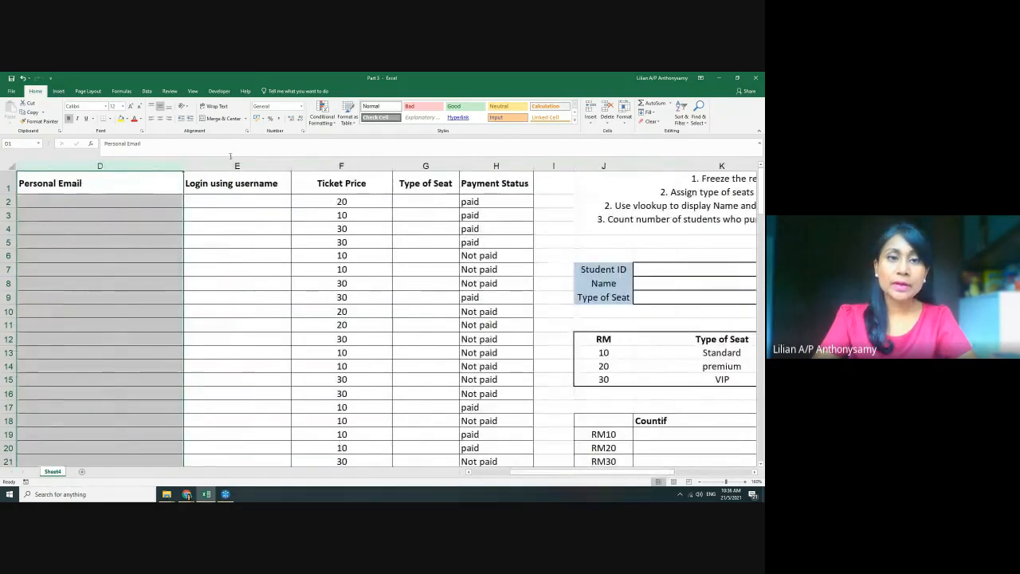
click(231, 166)
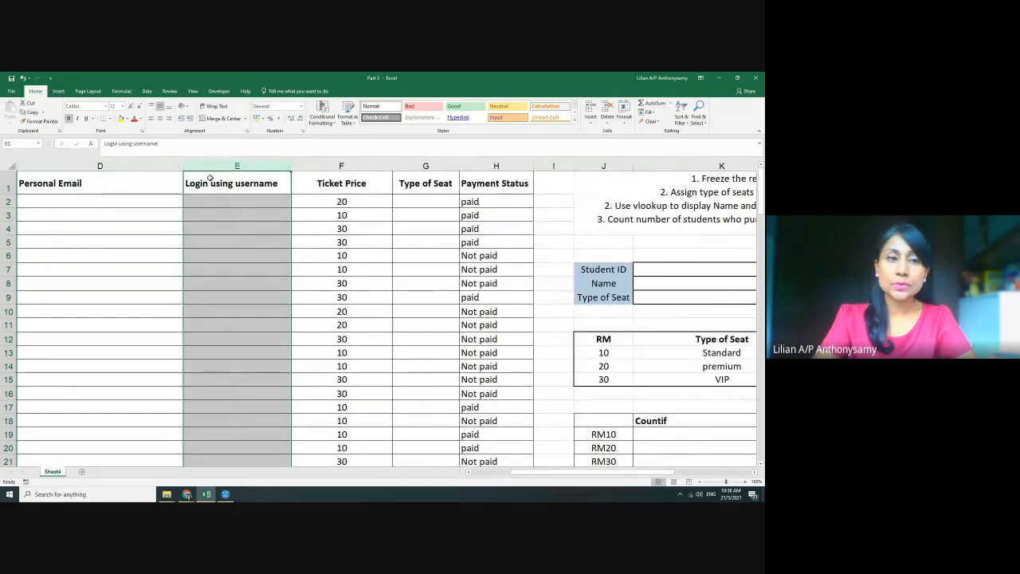
Review the Ticket Price, Type of Seat and Payment Status columns, then scroll right to the task list
click(344, 166)
click(425, 166)
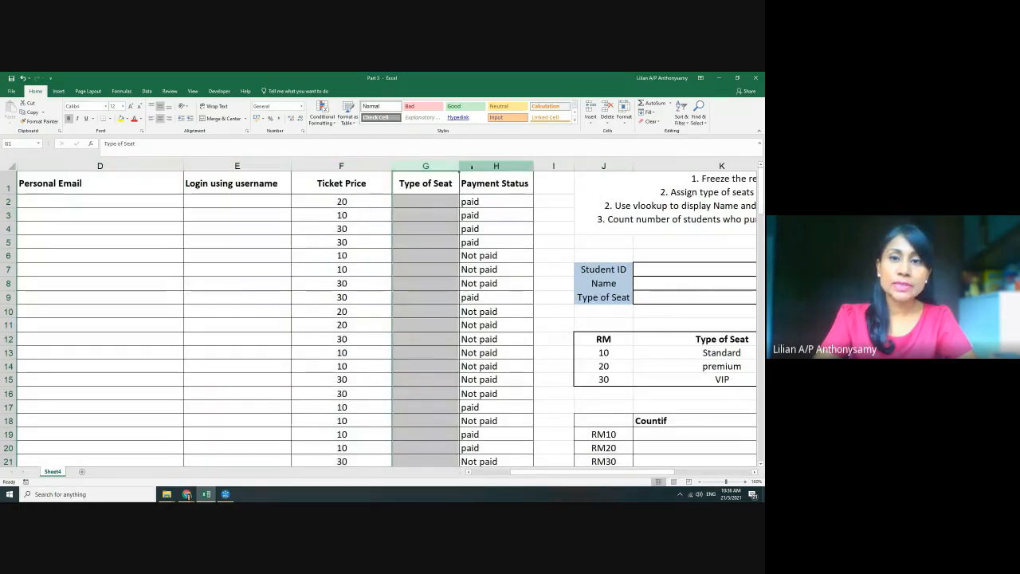
click(496, 166)
drag(355, 165, 488, 165)
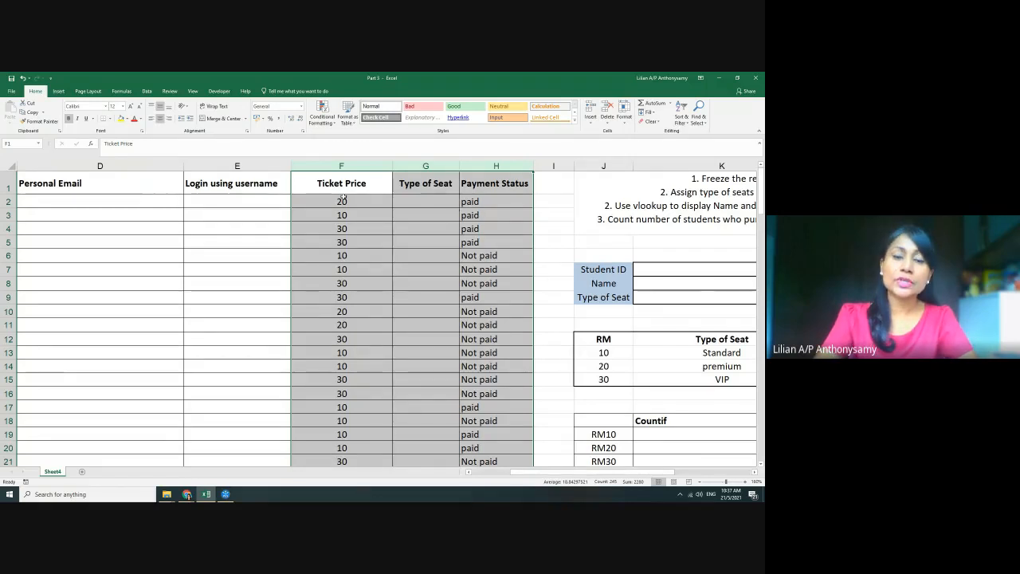
click(485, 204)
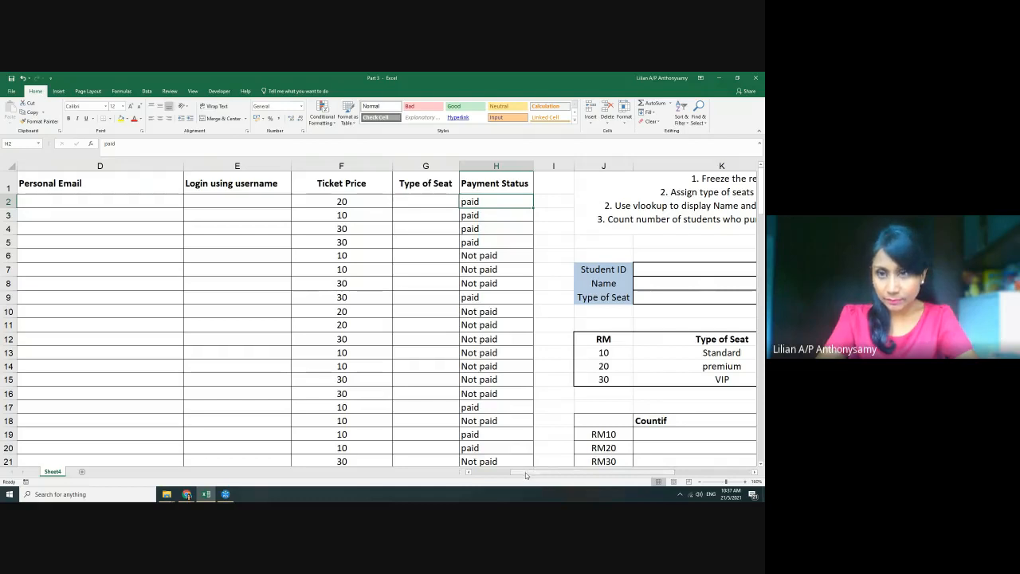
drag(525, 474, 566, 467)
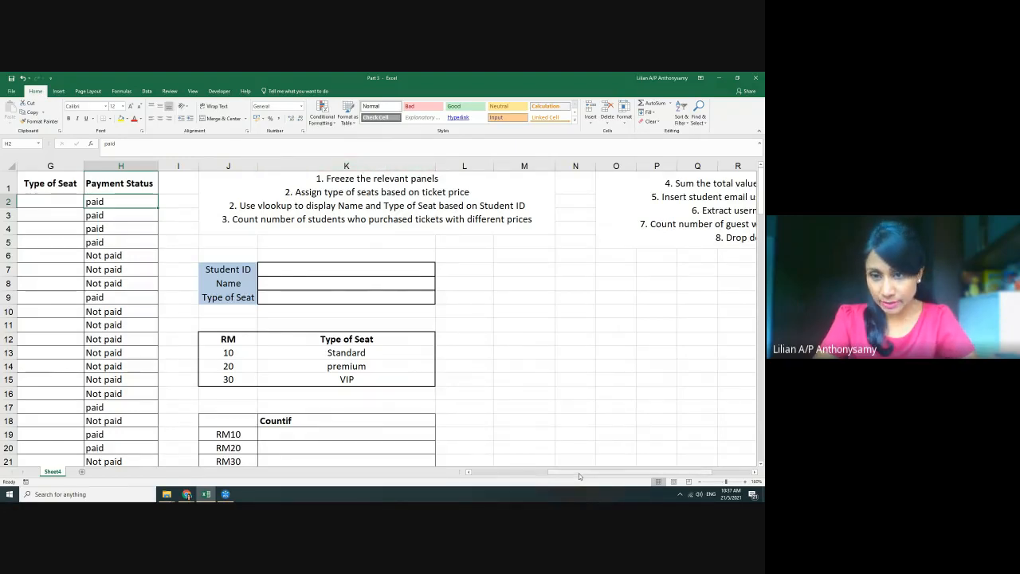
Return to column A, zoom out and select the headers and first record, A1:E2
drag(578, 472, 478, 473)
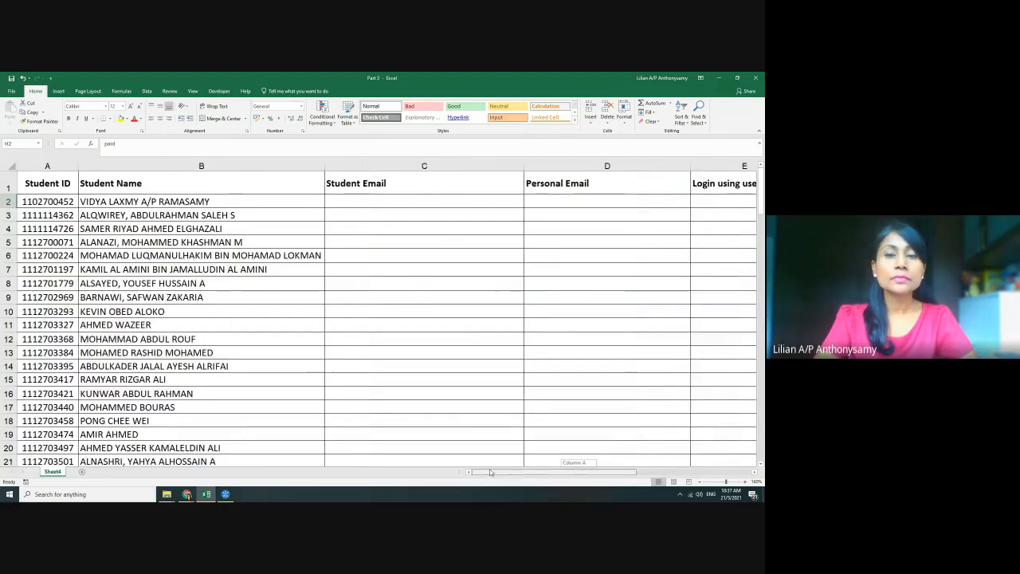
scroll(487, 299, down, 2)
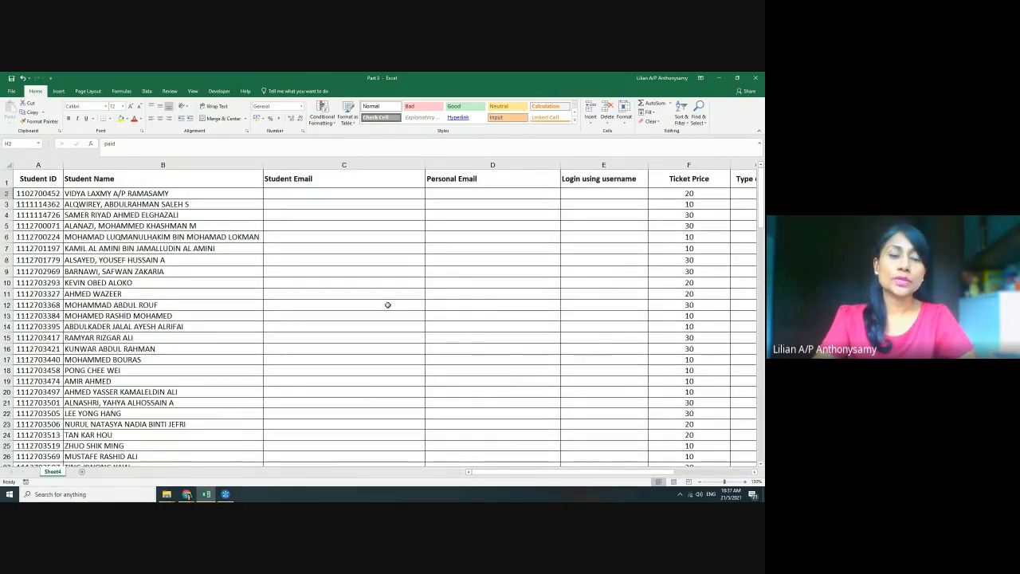
drag(38, 180, 676, 176)
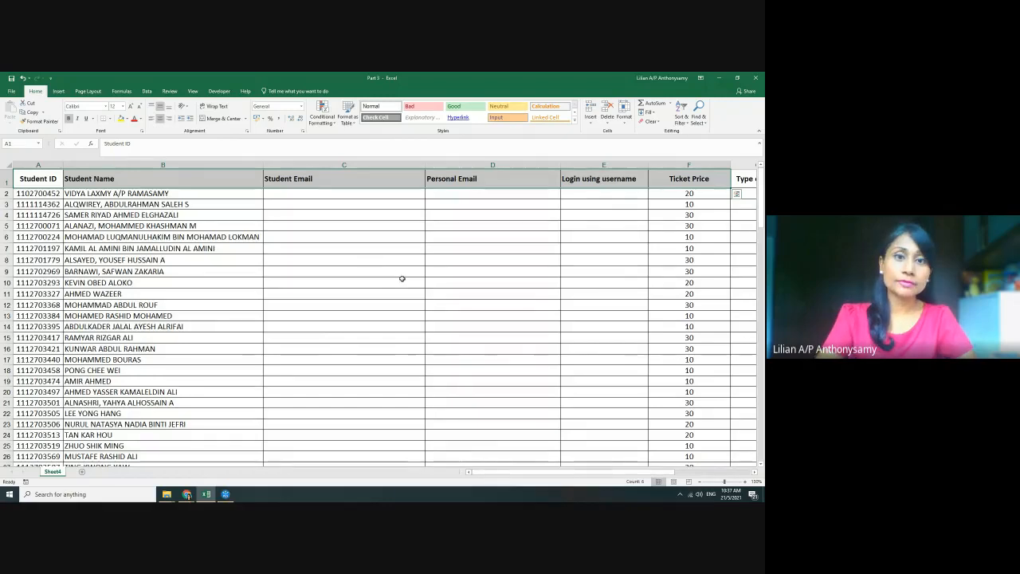
Select blocks of the empty Student Email and Personal Email columns and bring up the View options
scroll(404, 306, down, 3)
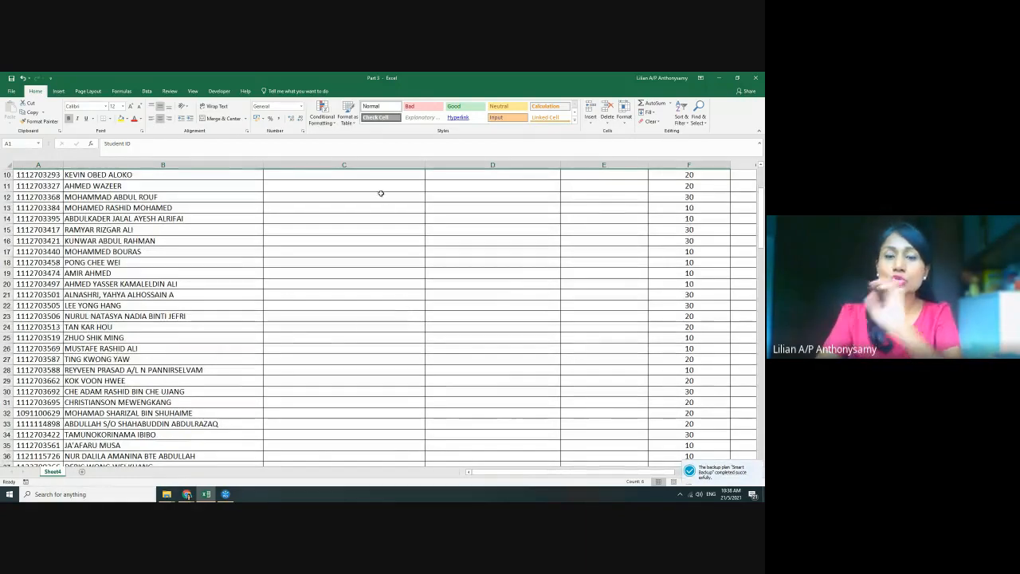
drag(380, 190, 376, 351)
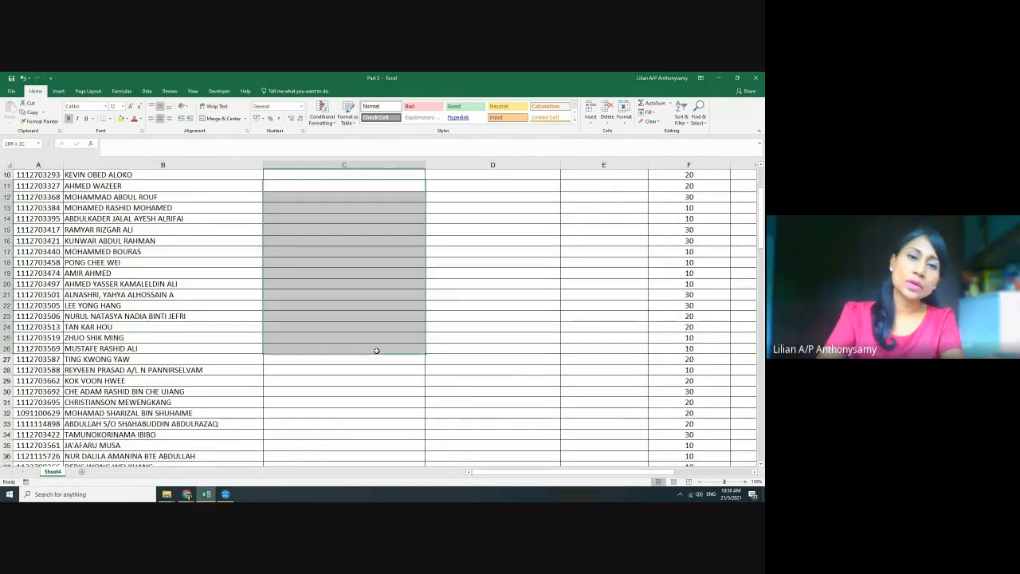
drag(483, 231, 496, 349)
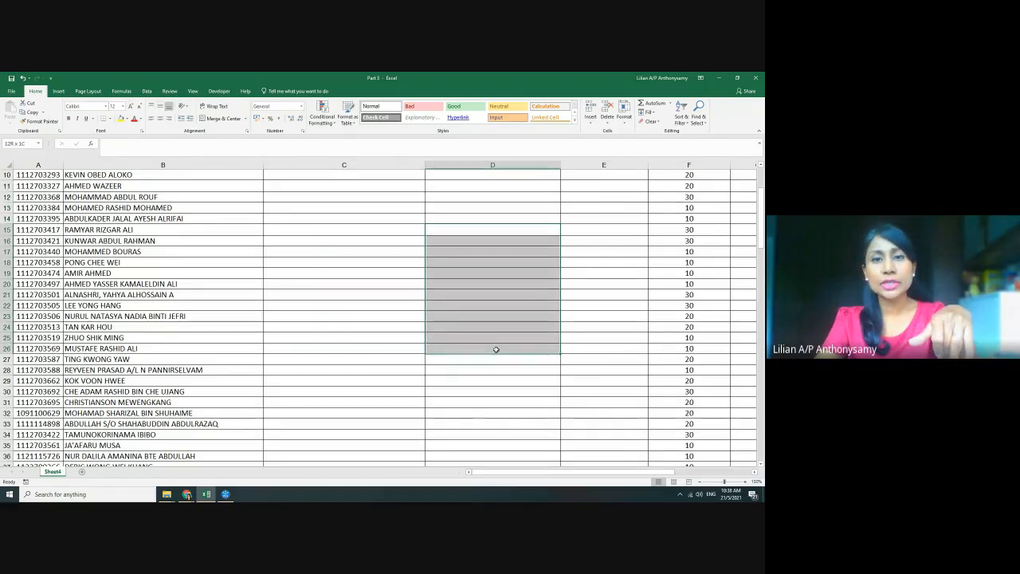
drag(589, 236, 603, 286)
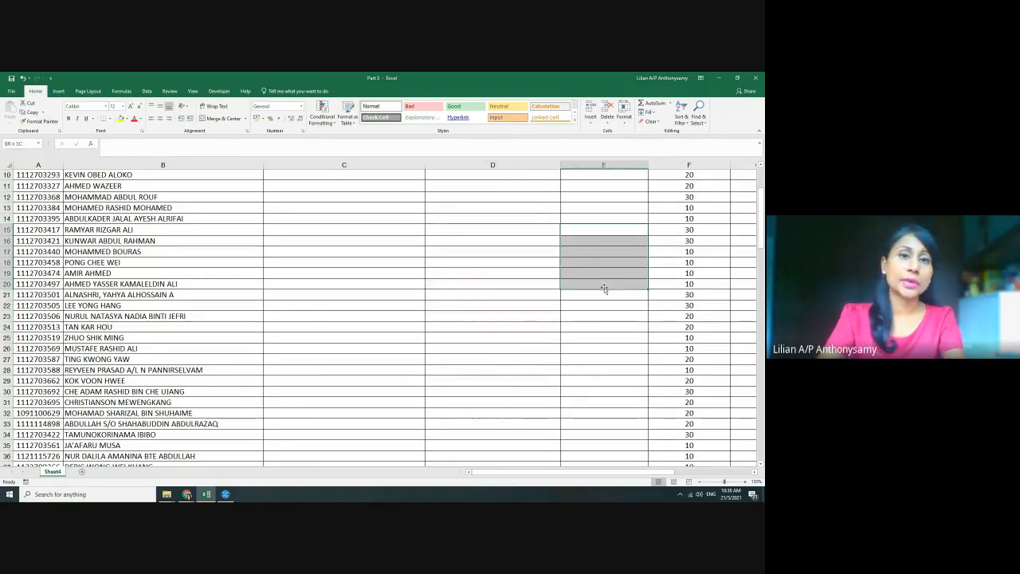
scroll(530, 283, up, 3)
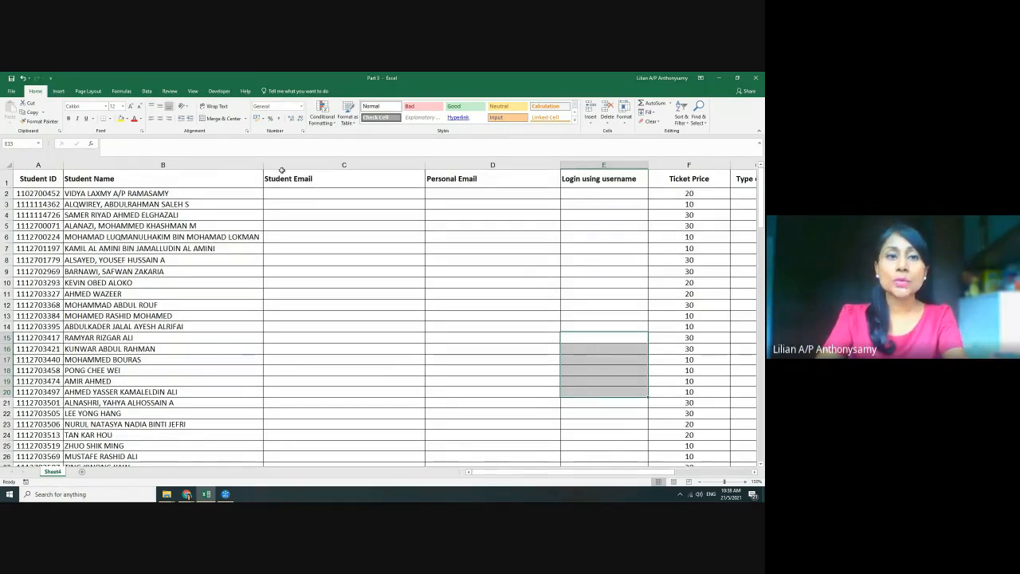
click(192, 91)
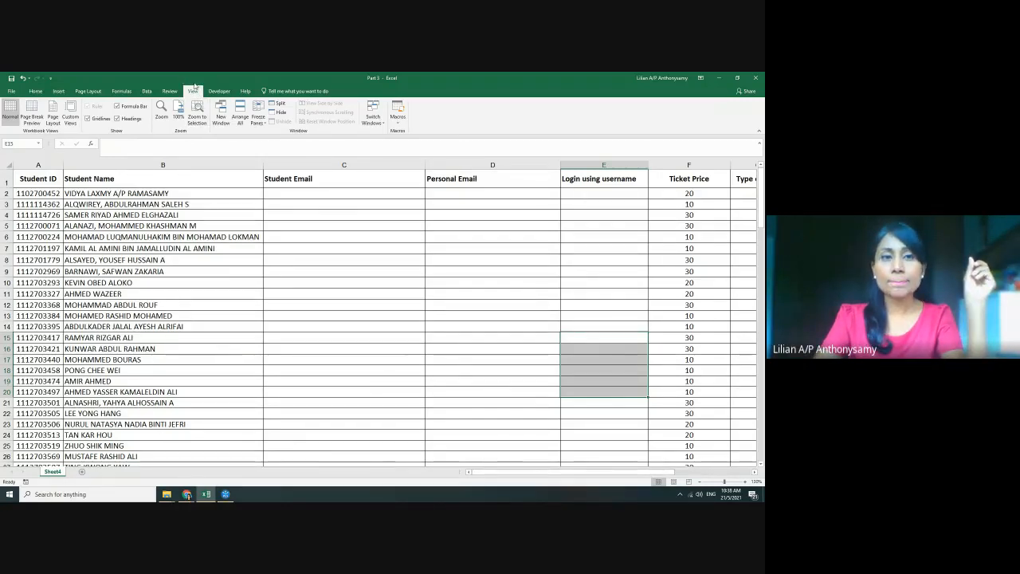
Freeze the top row of the Part 3 ticket sheet and scroll to confirm the header stays fixed
click(259, 116)
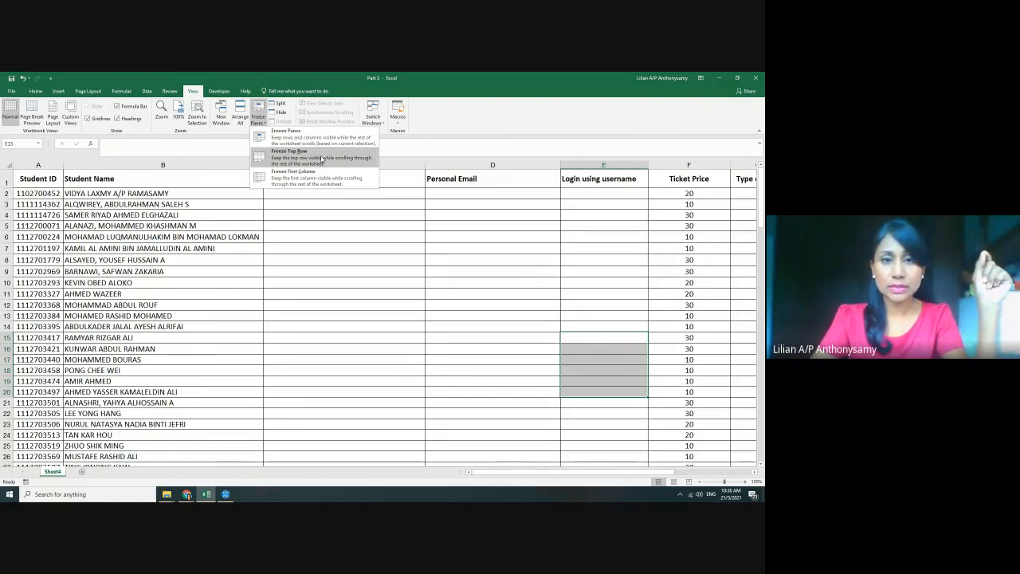
click(321, 158)
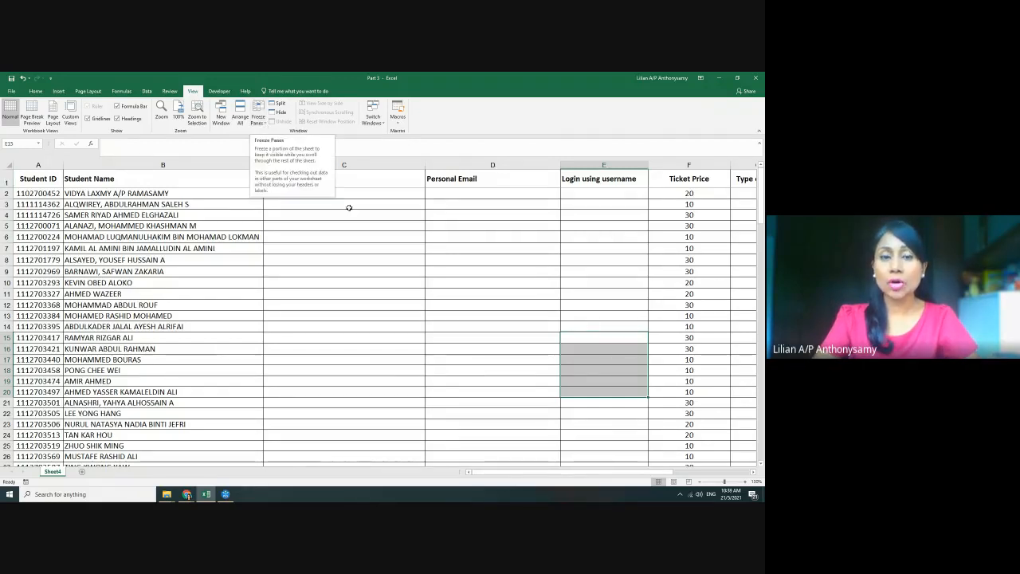
scroll(394, 250, down, 2)
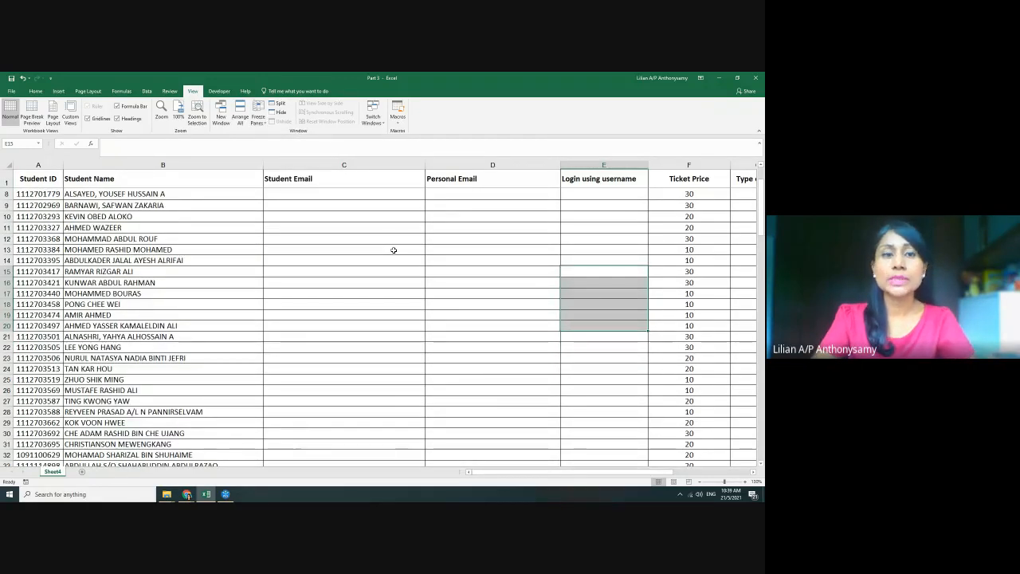
scroll(394, 250, down, 2)
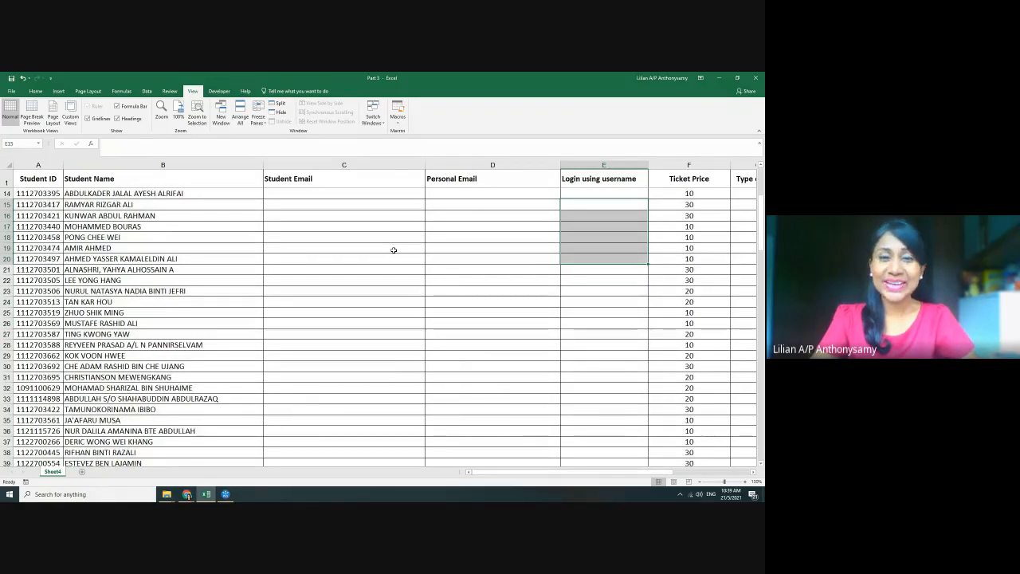
scroll(393, 250, up, 4)
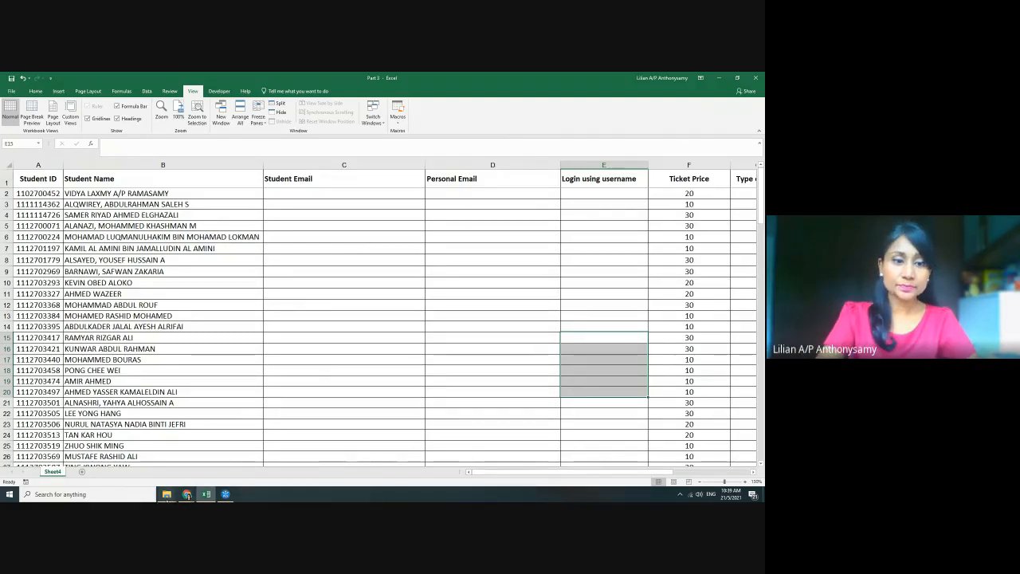
click(166, 494)
Open the Part 2 workbook from the class upload folder and inspect its heading and title rows
click(125, 462)
click(156, 171)
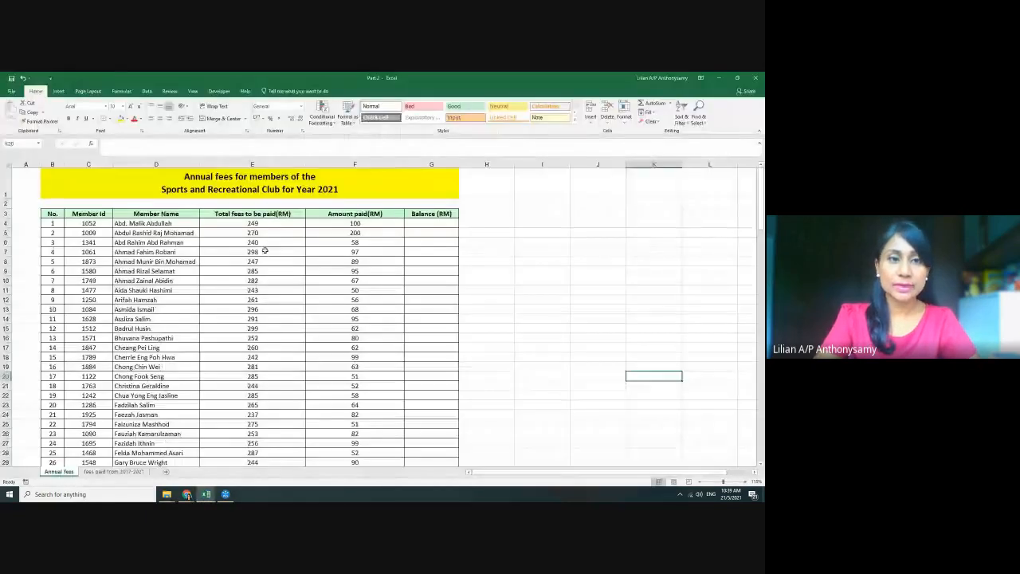
click(5, 214)
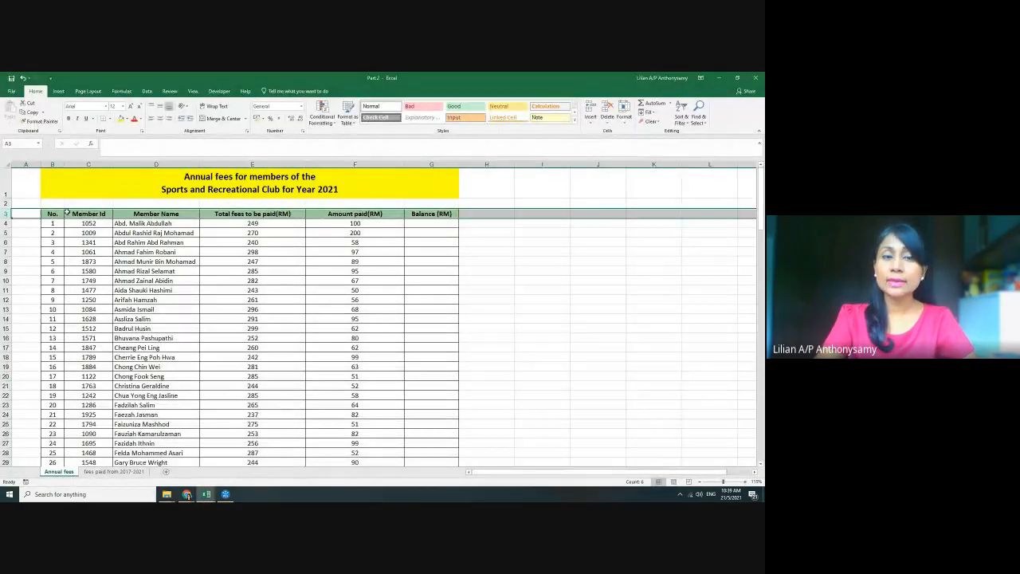
click(124, 184)
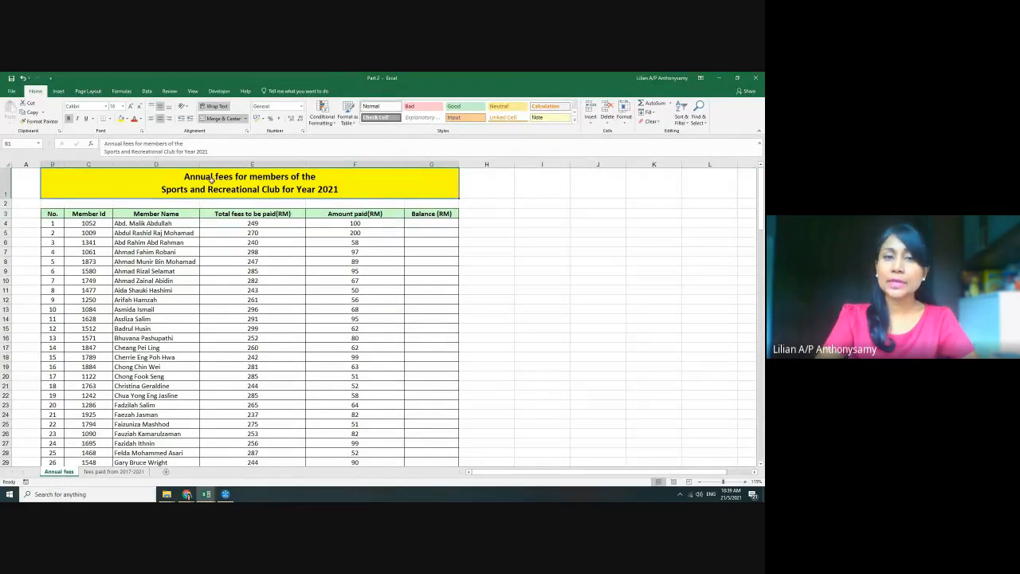
Switch to the 'fees paid from 2017-2021' sheet and select its heading and title rows
click(127, 471)
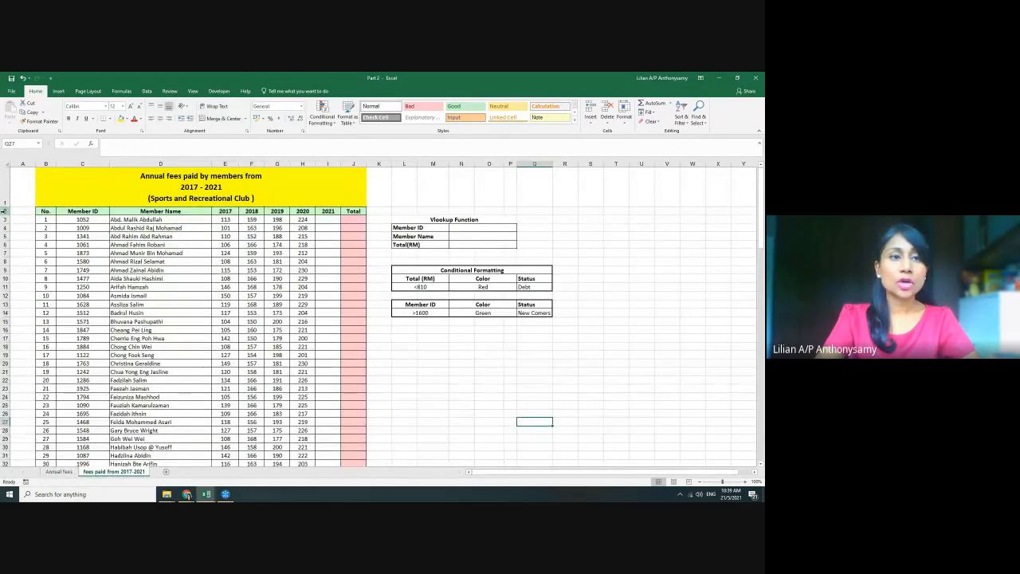
click(5, 210)
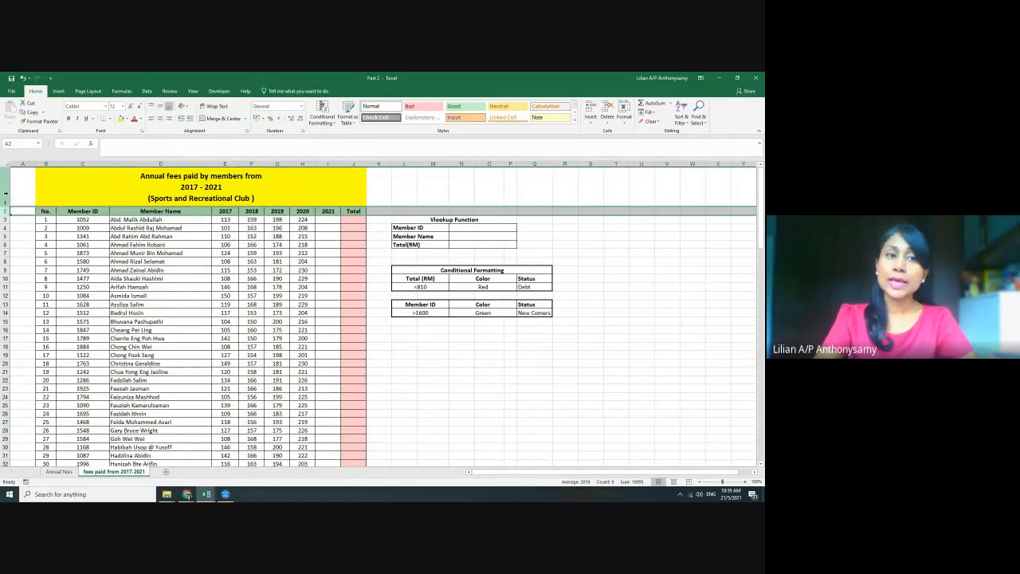
click(6, 192)
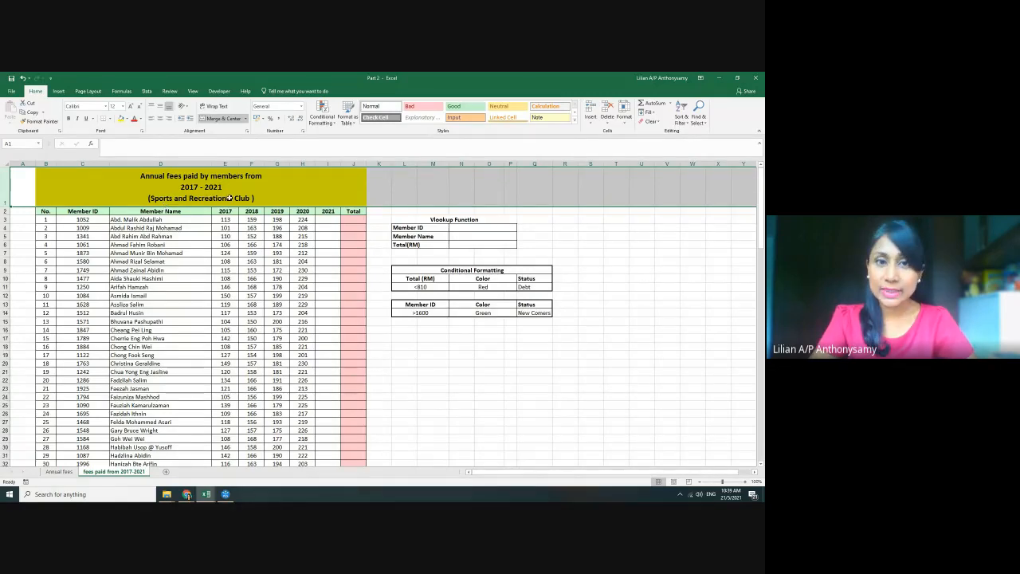
mouse_move(206, 494)
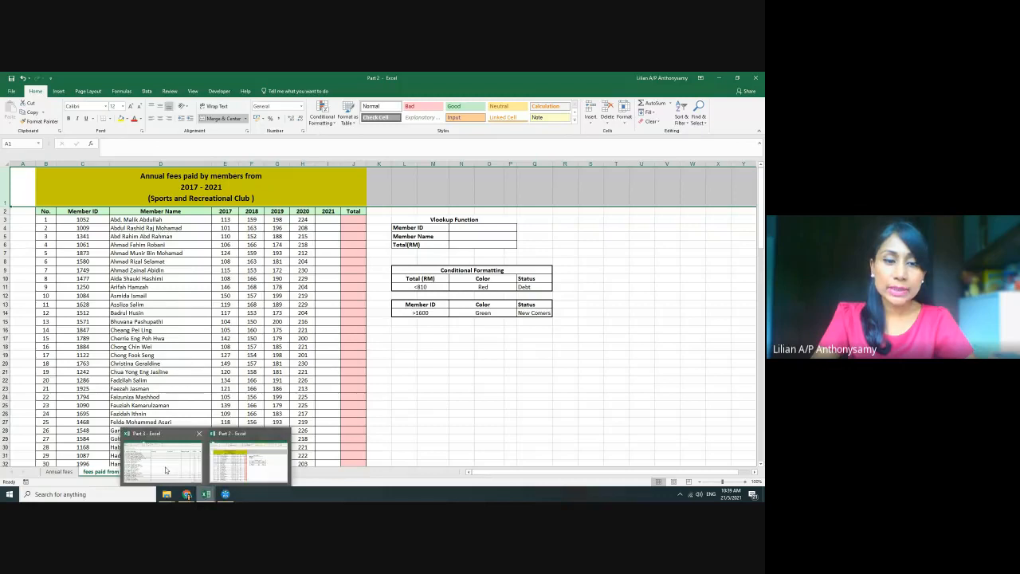
click(166, 470)
click(258, 115)
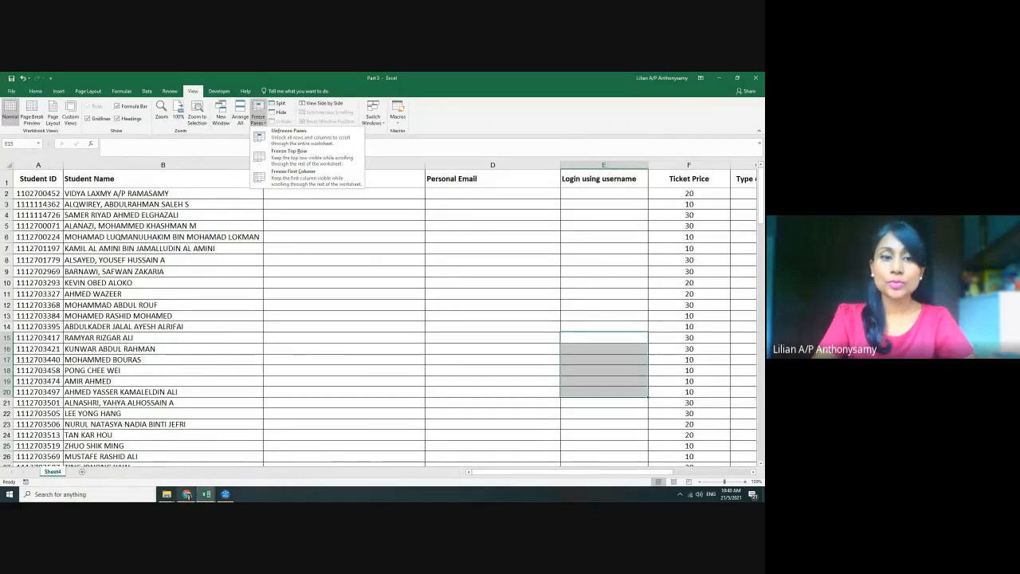
click(206, 494)
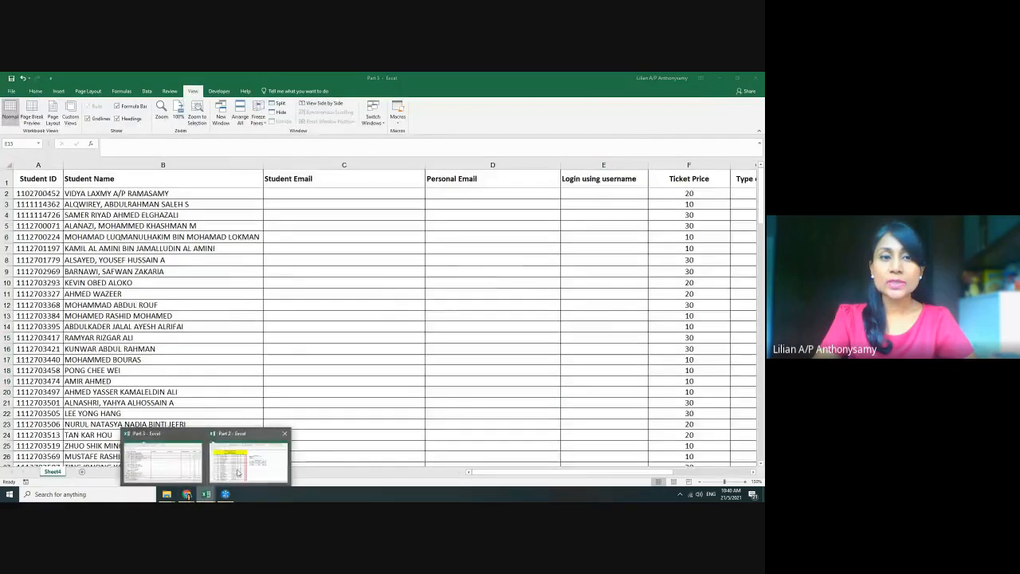
click(238, 473)
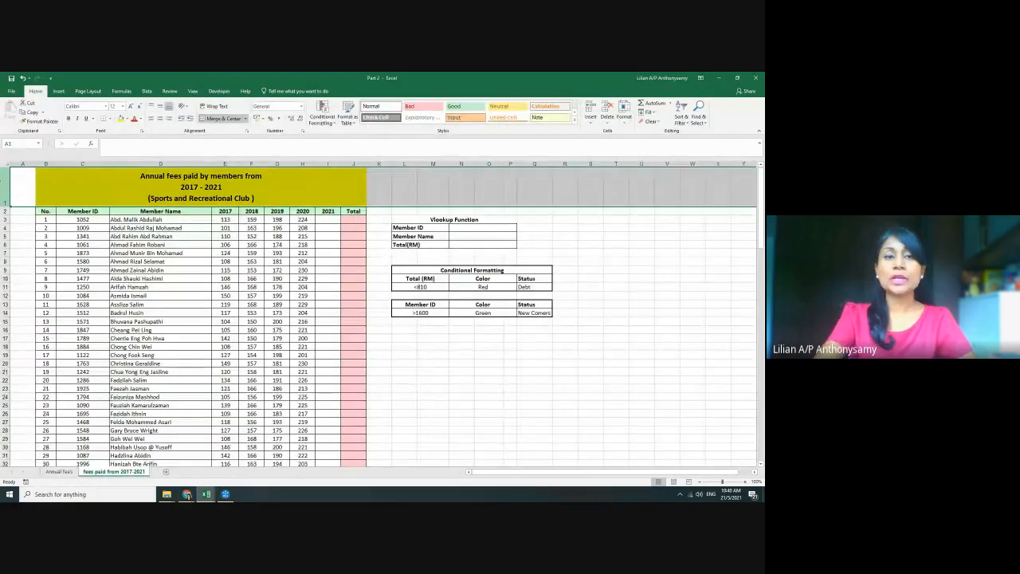
scroll(339, 317, up, 1)
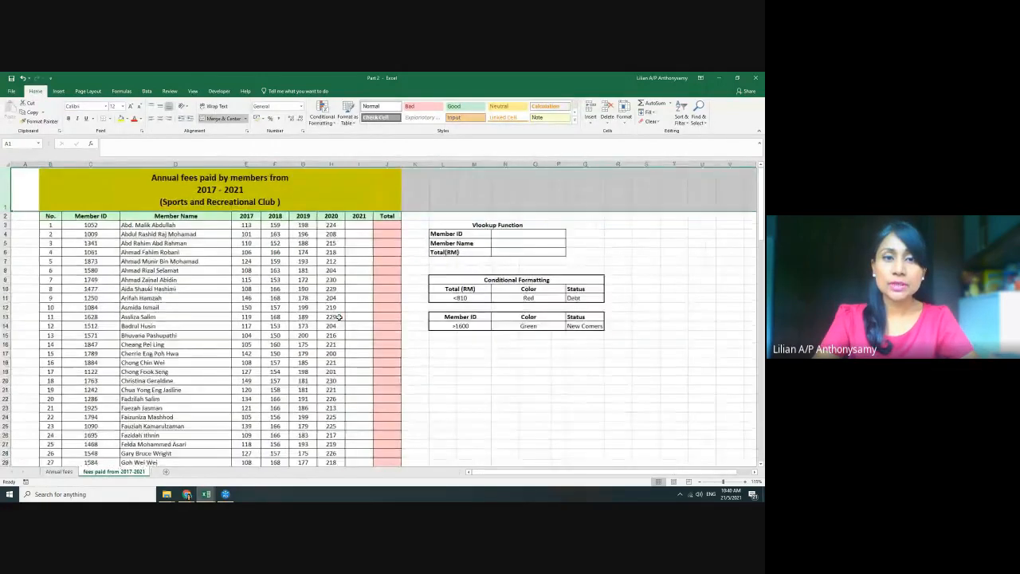
Compare rows 1–3 of the fees paid sheet, leaving row 3 selected as the freeze point
click(228, 236)
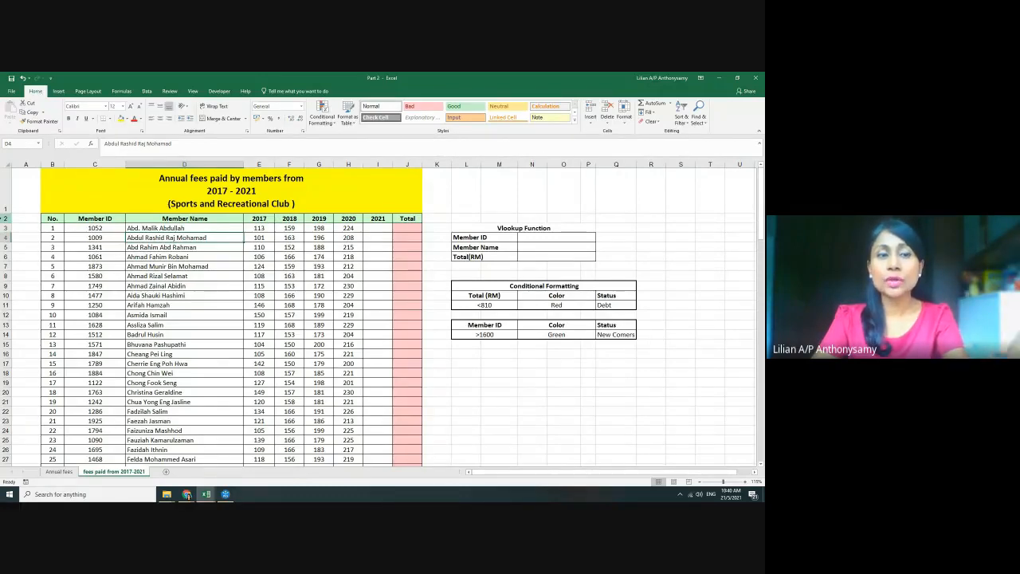
click(6, 218)
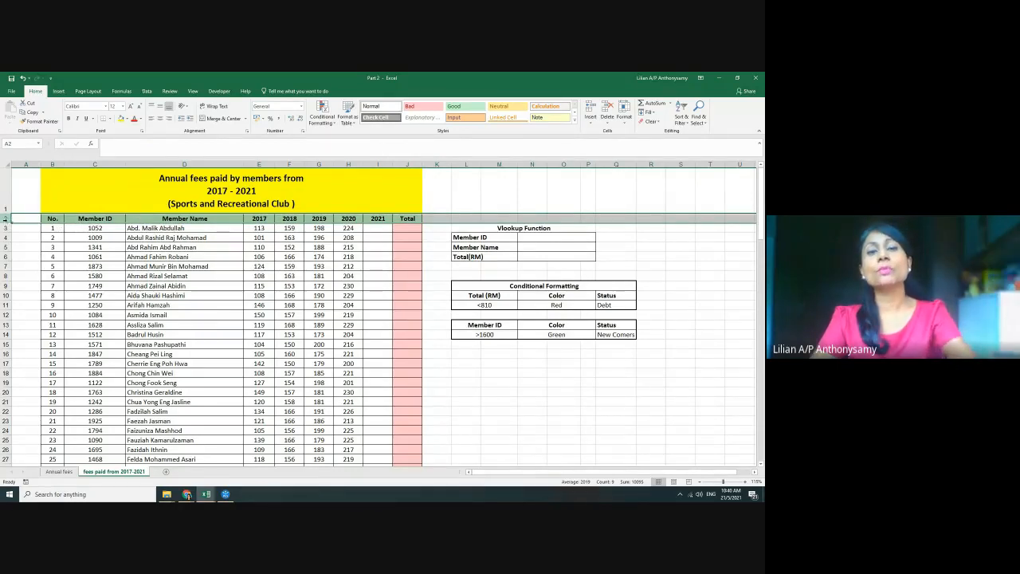
click(5, 228)
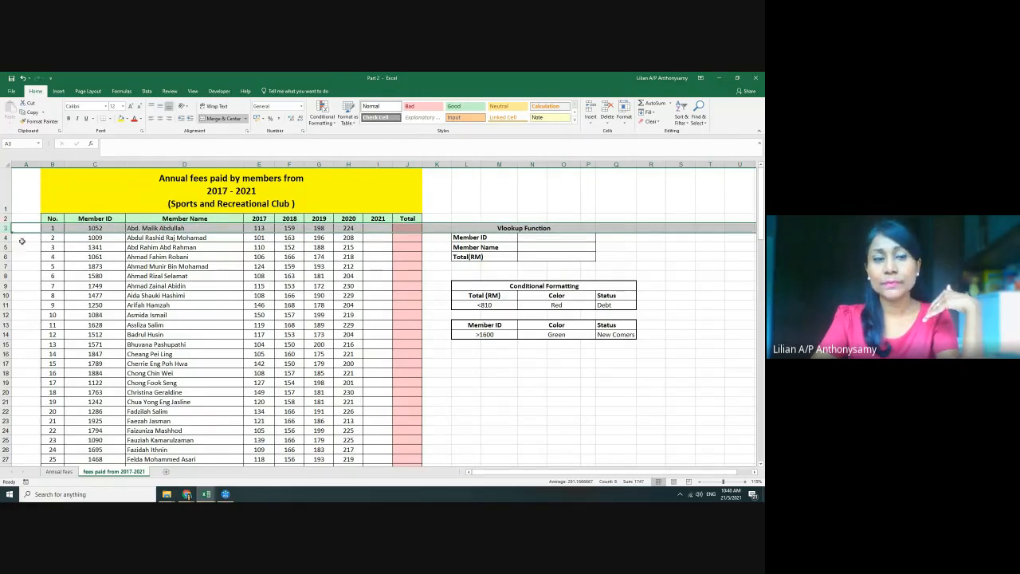
click(22, 246)
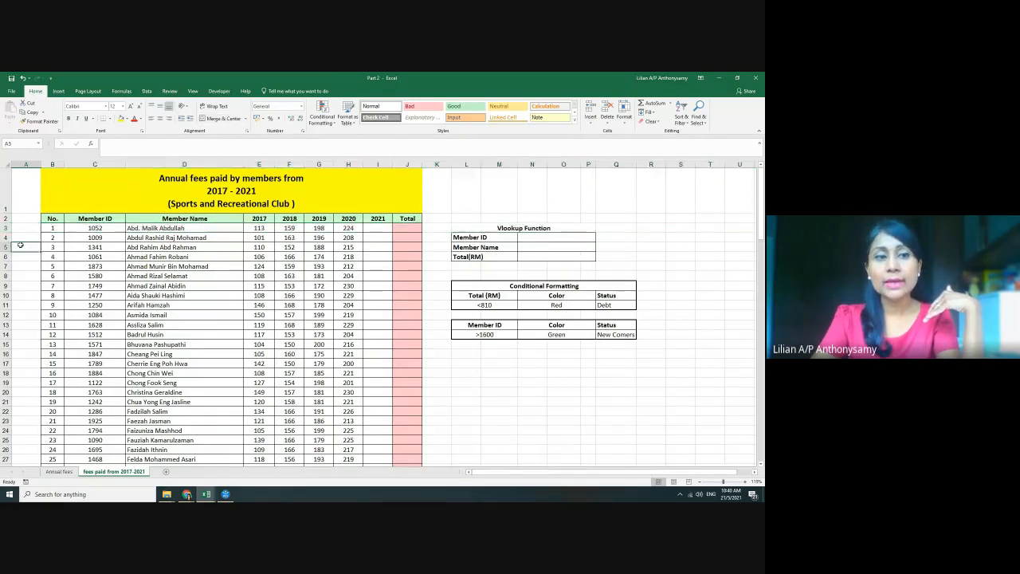
click(5, 191)
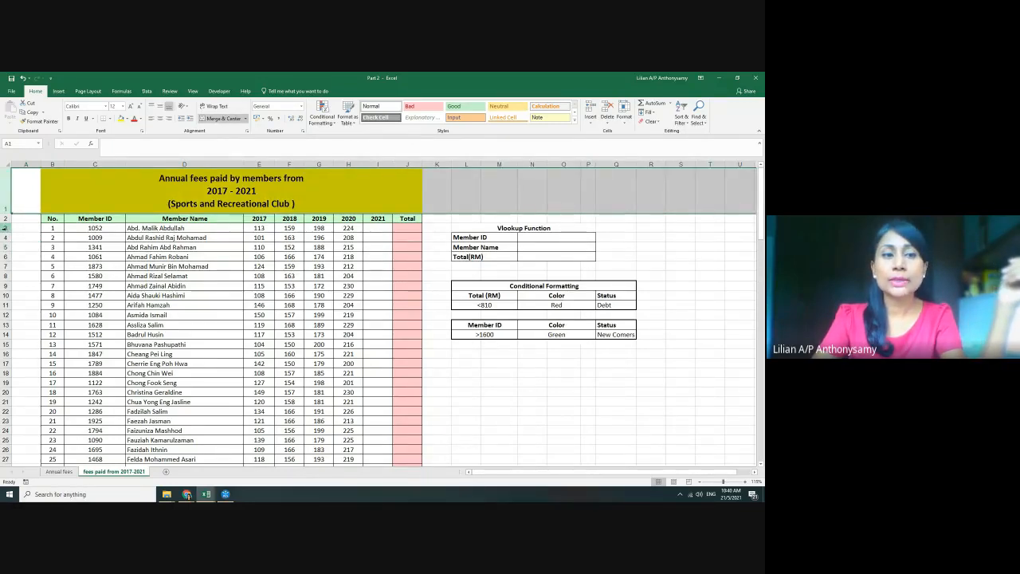
click(5, 228)
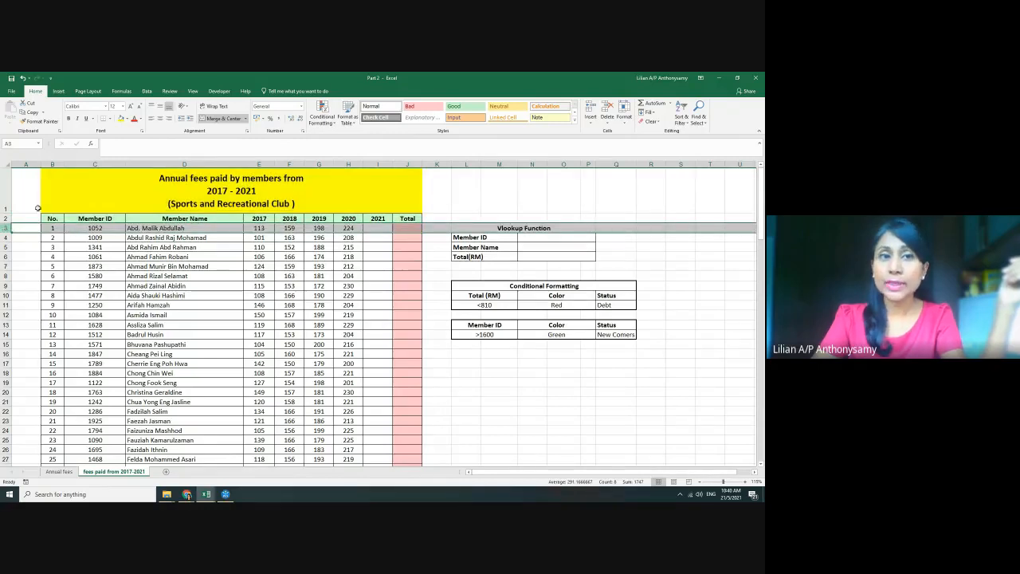
click(192, 92)
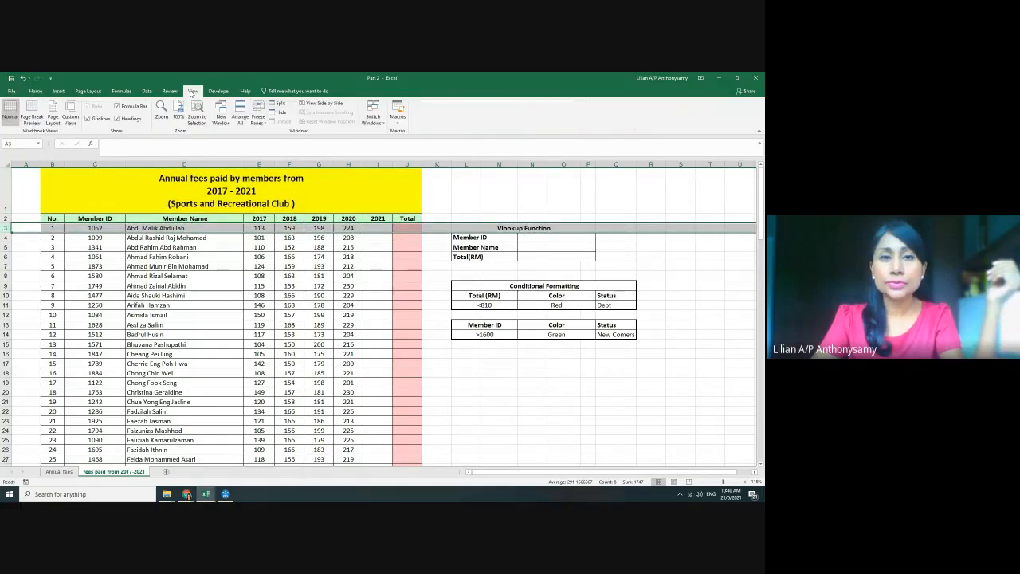
Apply Freeze Panes at row 3 and scroll the member list to confirm rows 1–2 stay fixed
click(260, 120)
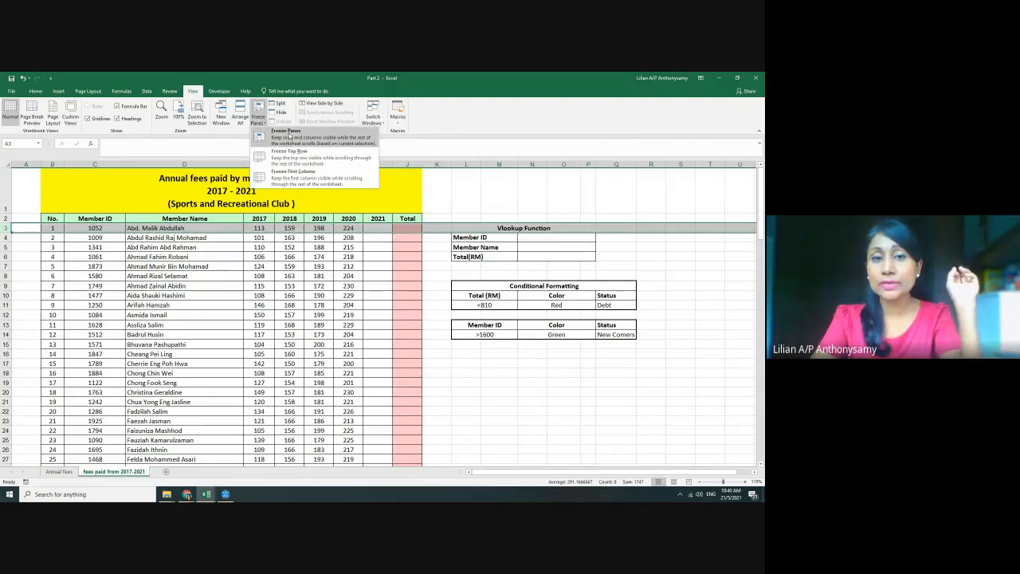
click(289, 153)
click(319, 248)
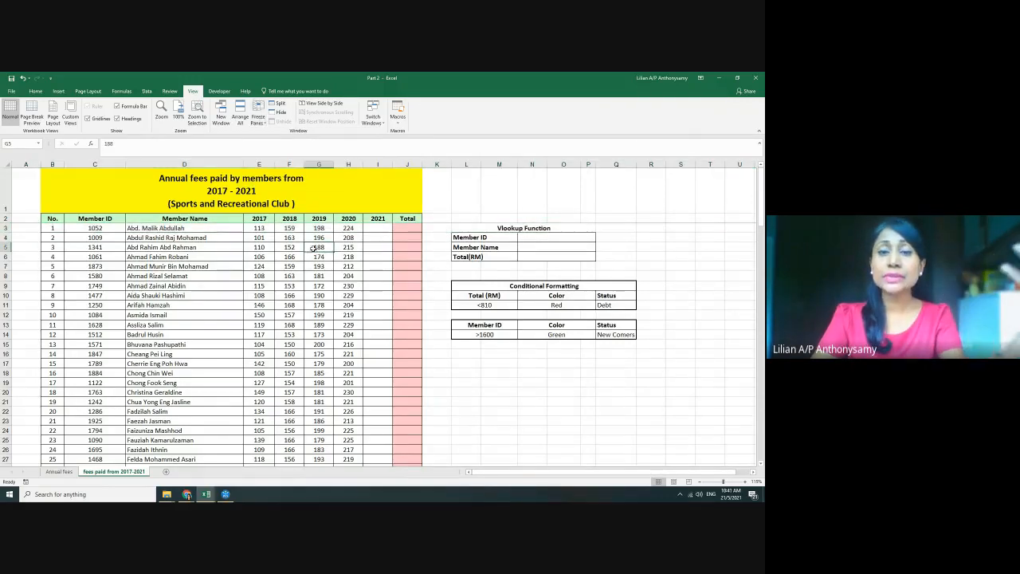
scroll(333, 278, down, 1)
scroll(333, 278, down, 12)
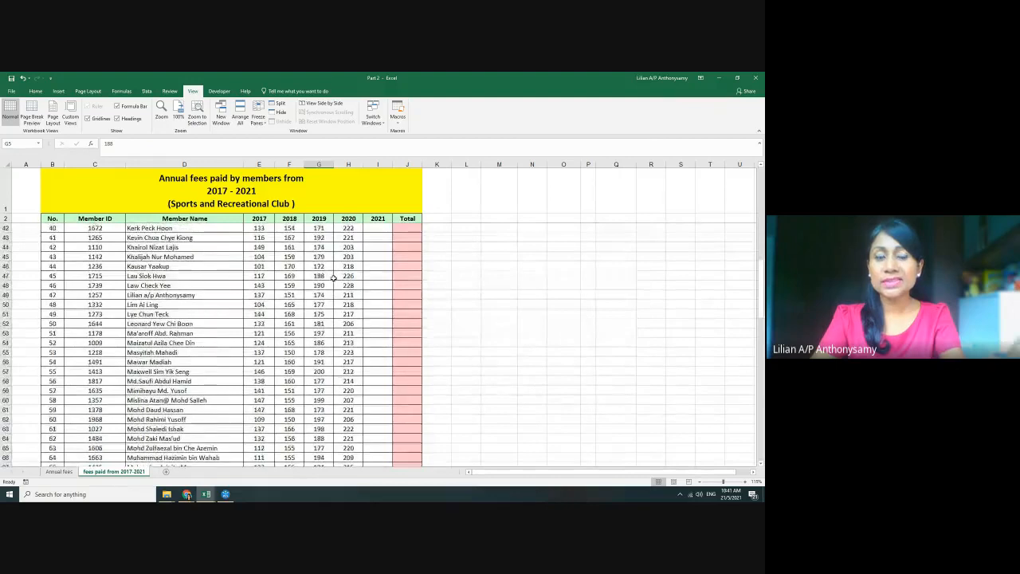
scroll(211, 445, up, 13)
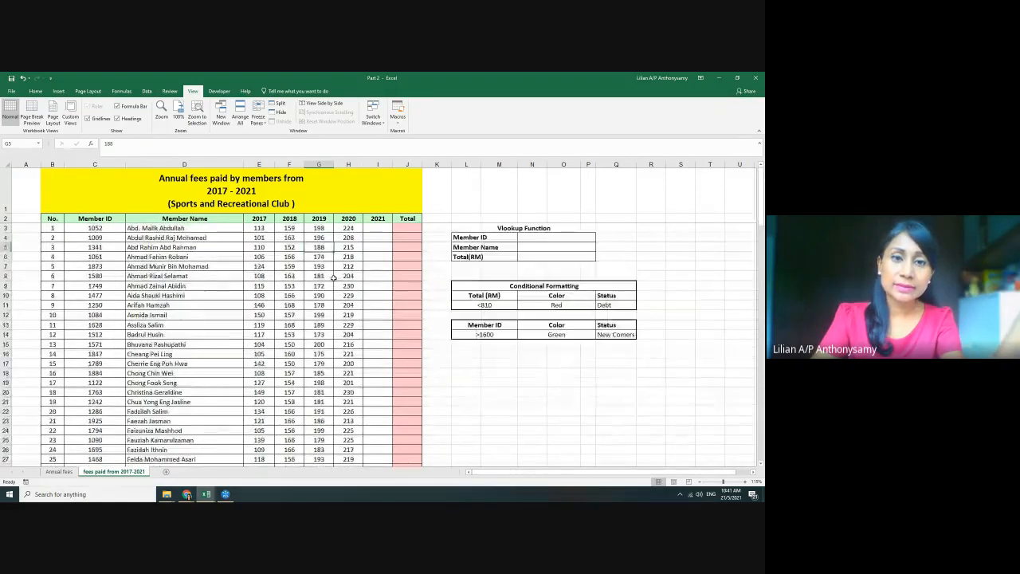
mouse_move(205, 494)
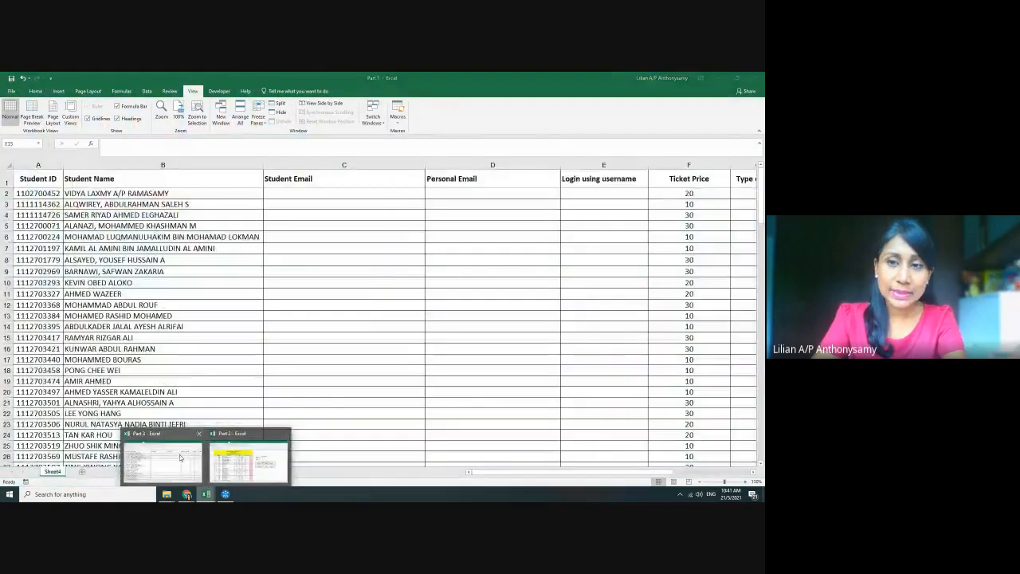
click(164, 458)
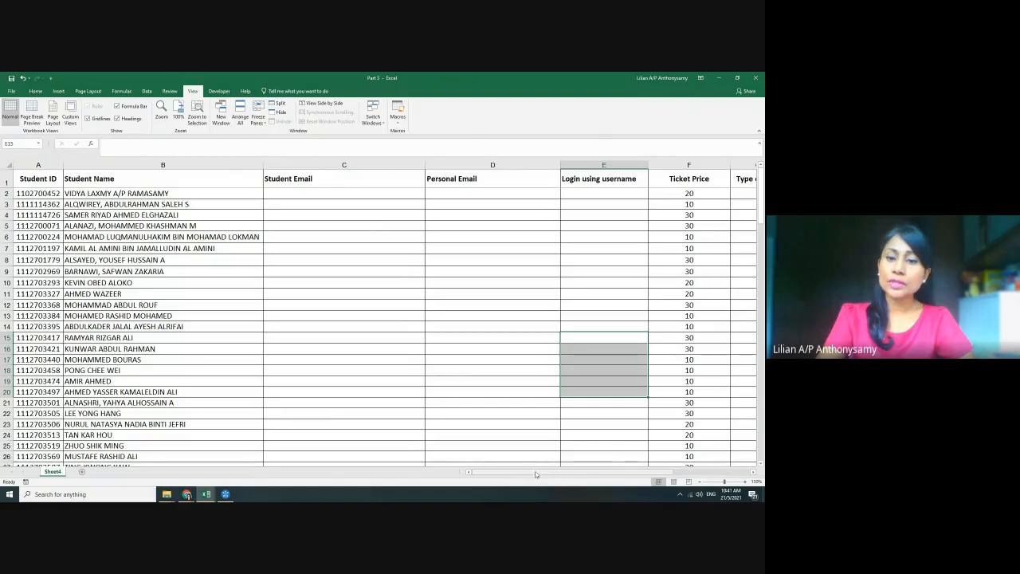
drag(499, 476, 522, 477)
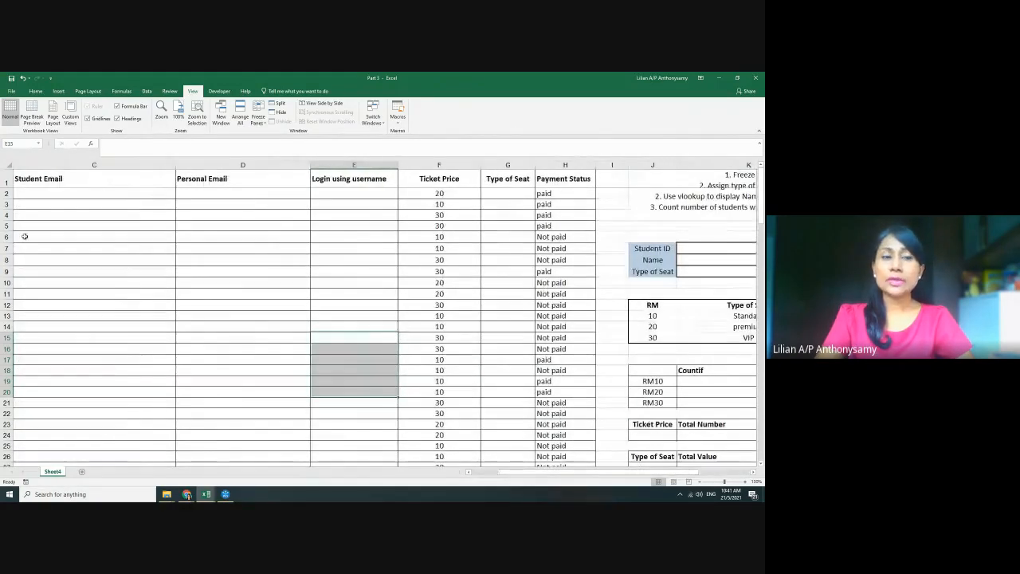
click(435, 194)
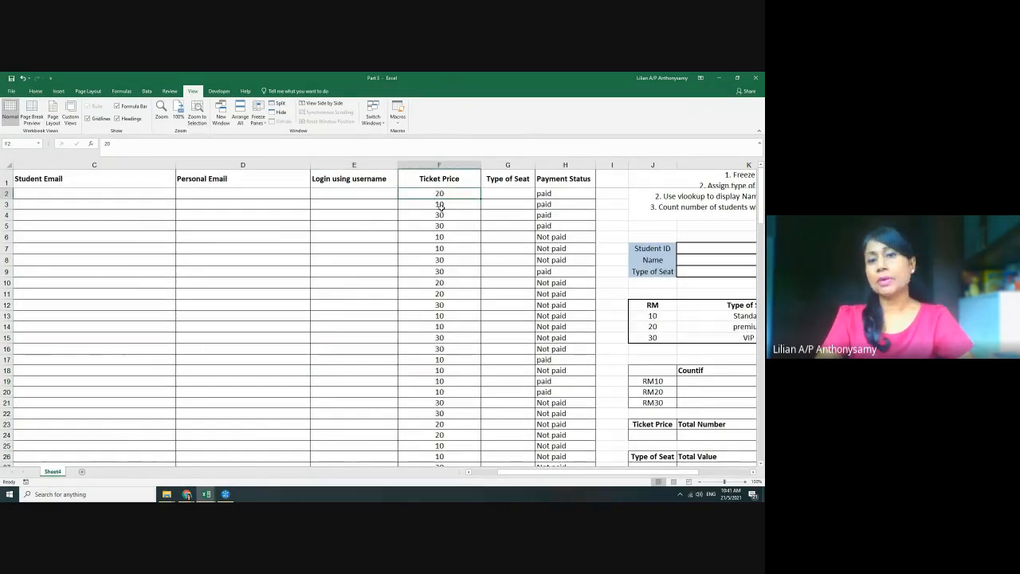
click(441, 215)
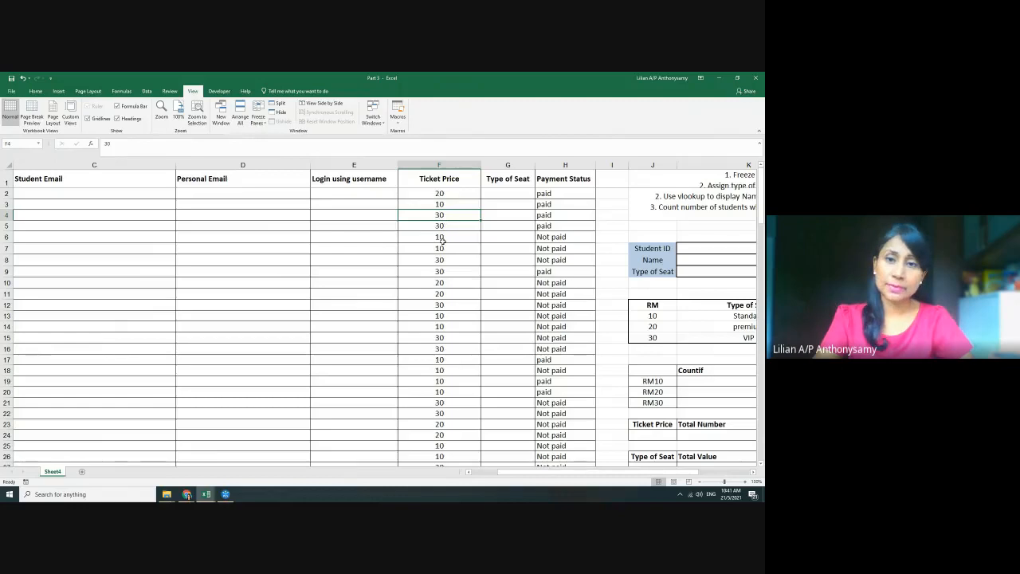
click(442, 238)
click(446, 260)
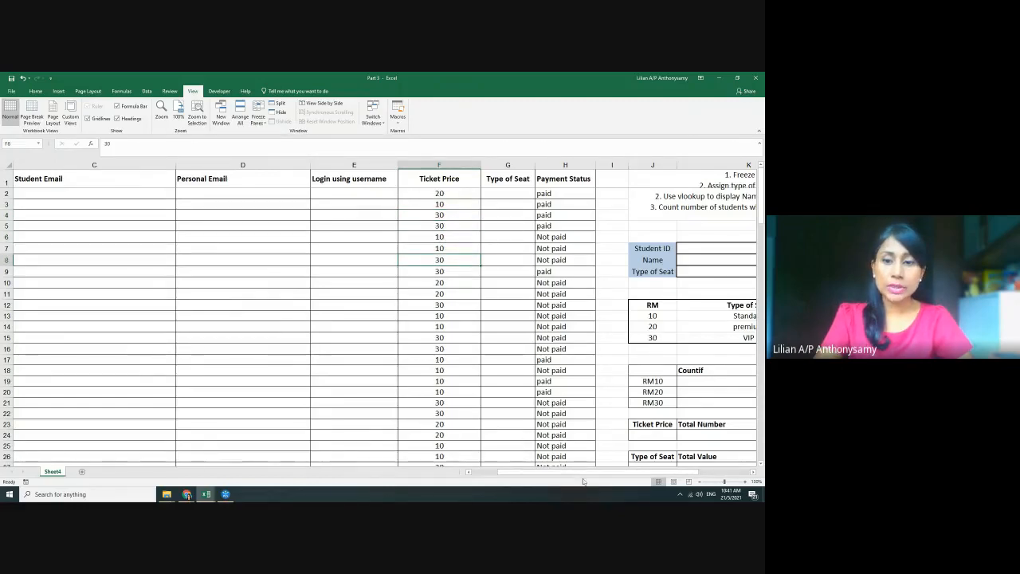
drag(582, 474, 558, 471)
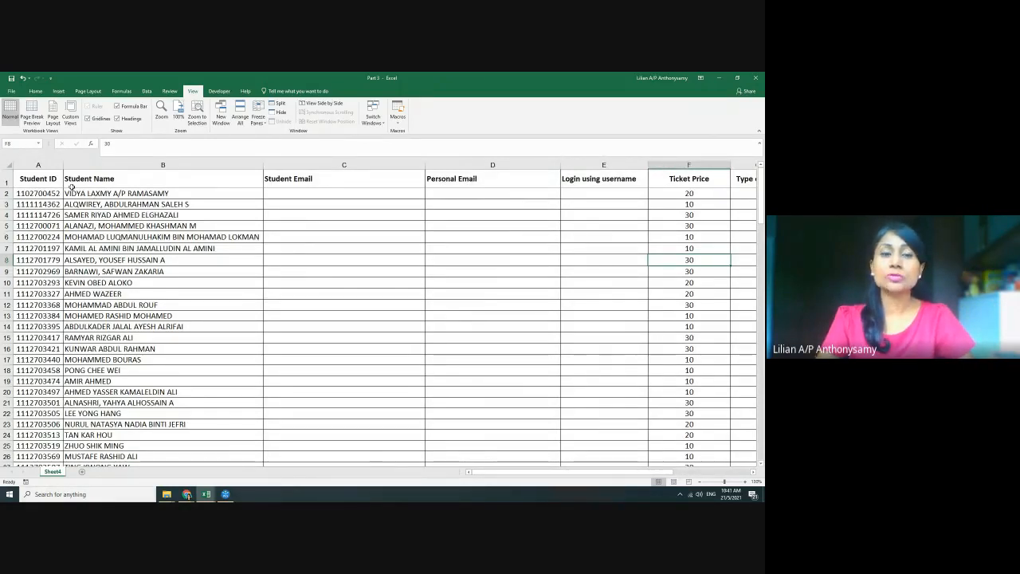
click(267, 126)
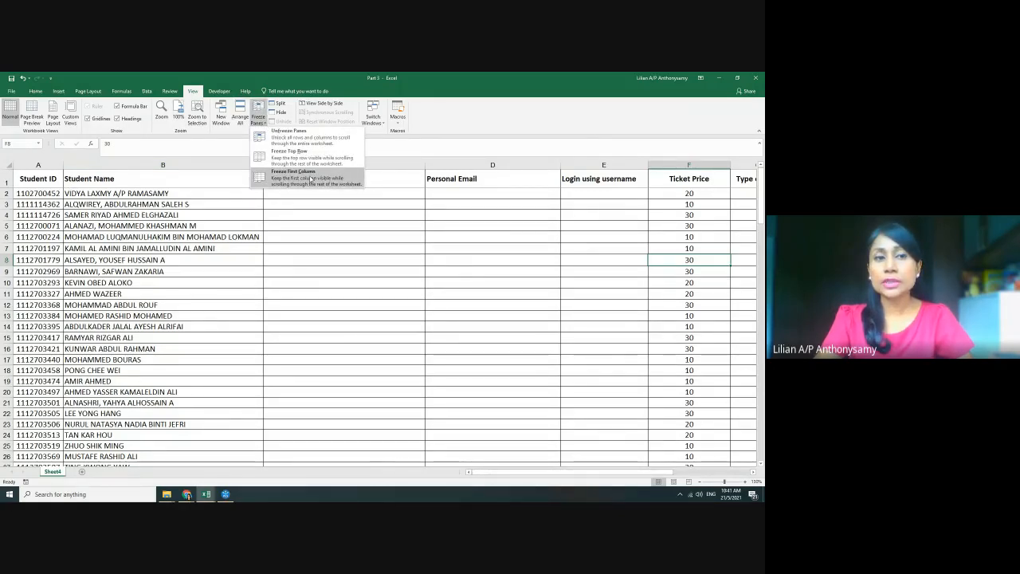
click(309, 178)
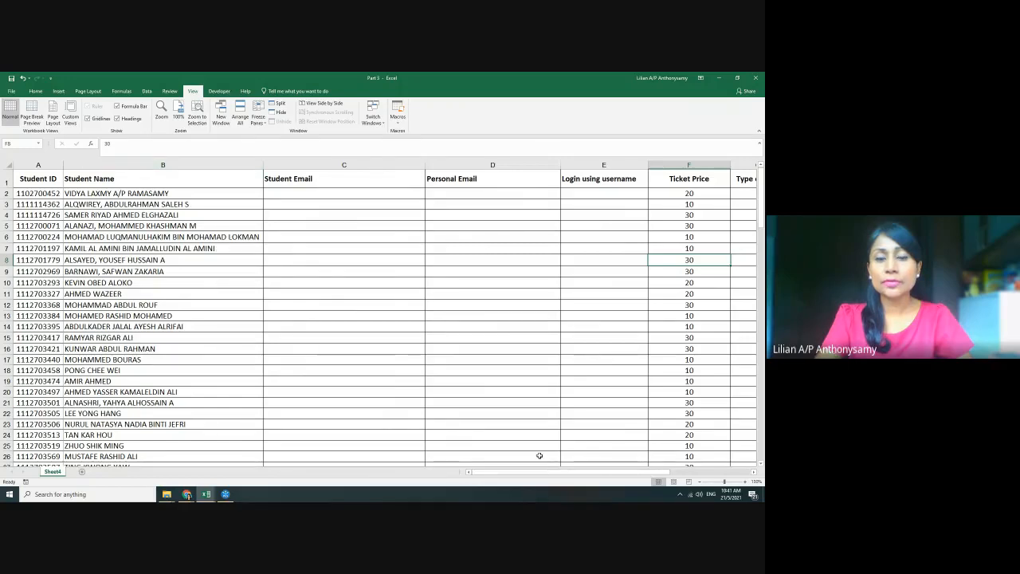
drag(520, 472, 498, 471)
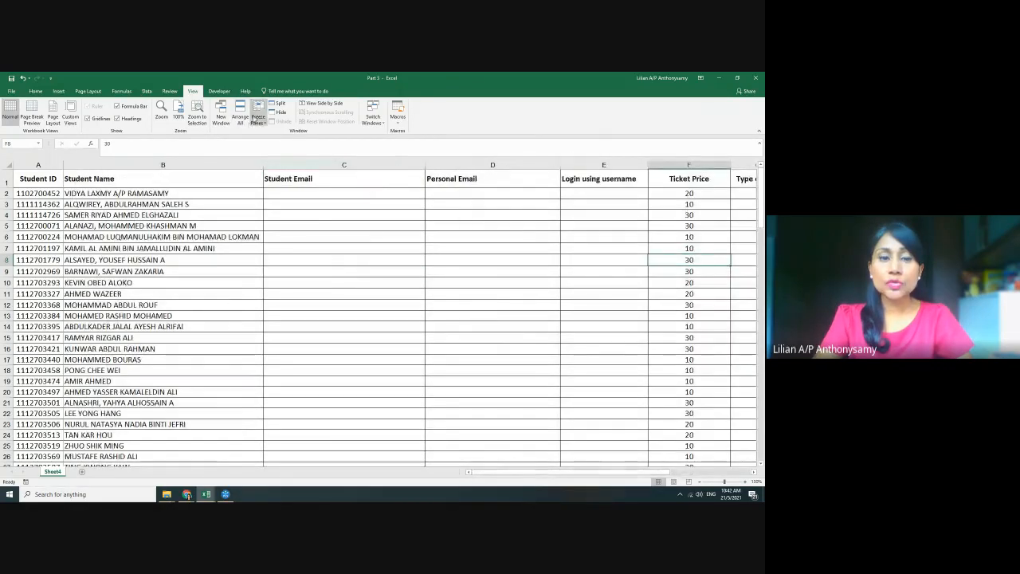
click(258, 114)
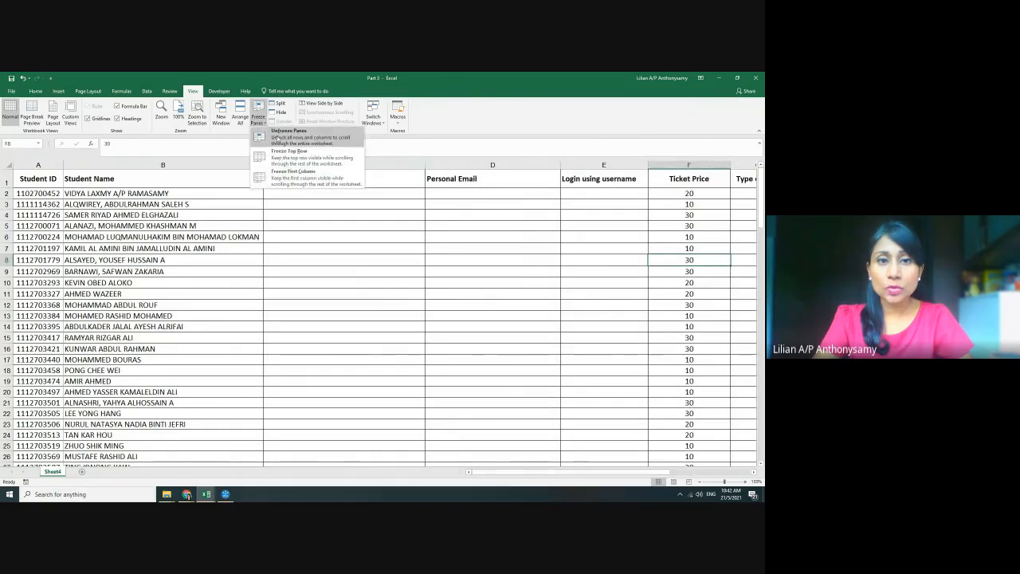
click(276, 137)
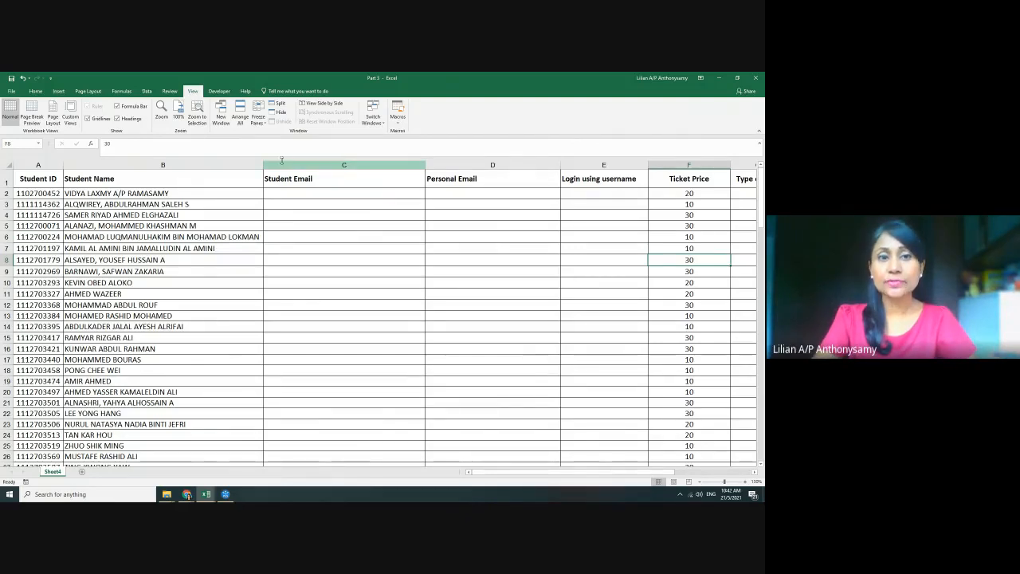
click(311, 160)
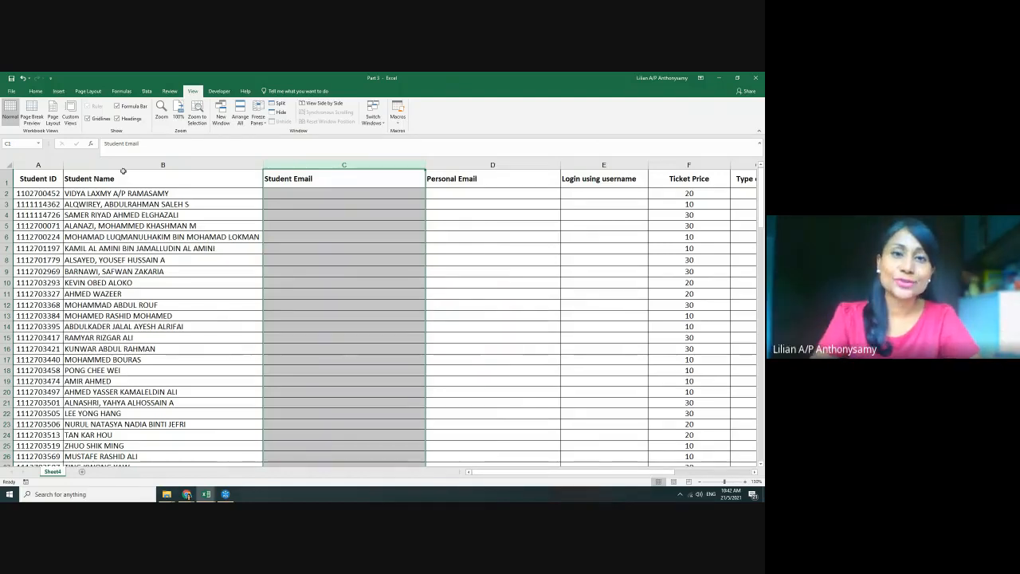
Apply Freeze Panes at column C so Student ID and Student Name stay visible when scrolling right
click(264, 119)
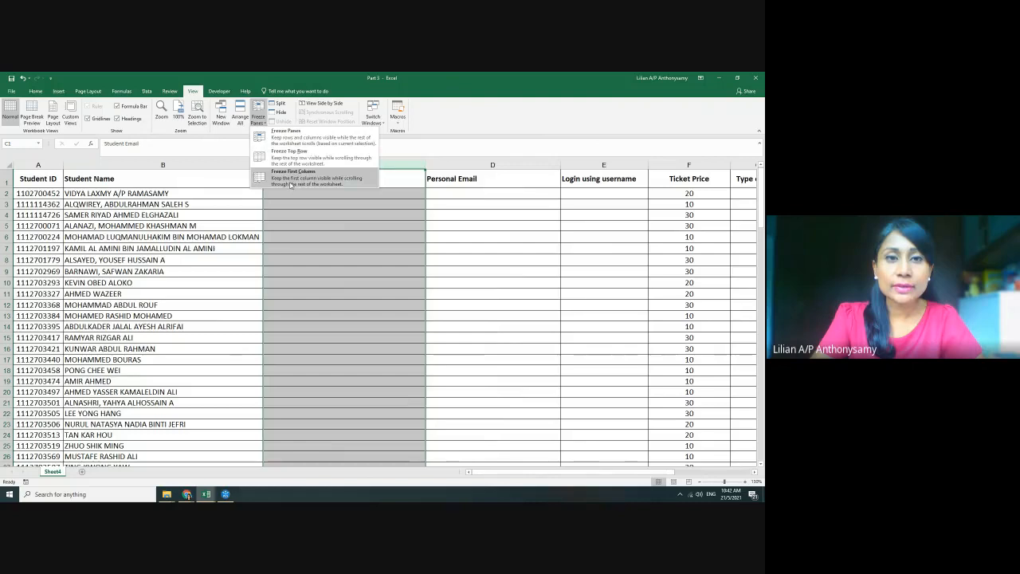
click(287, 142)
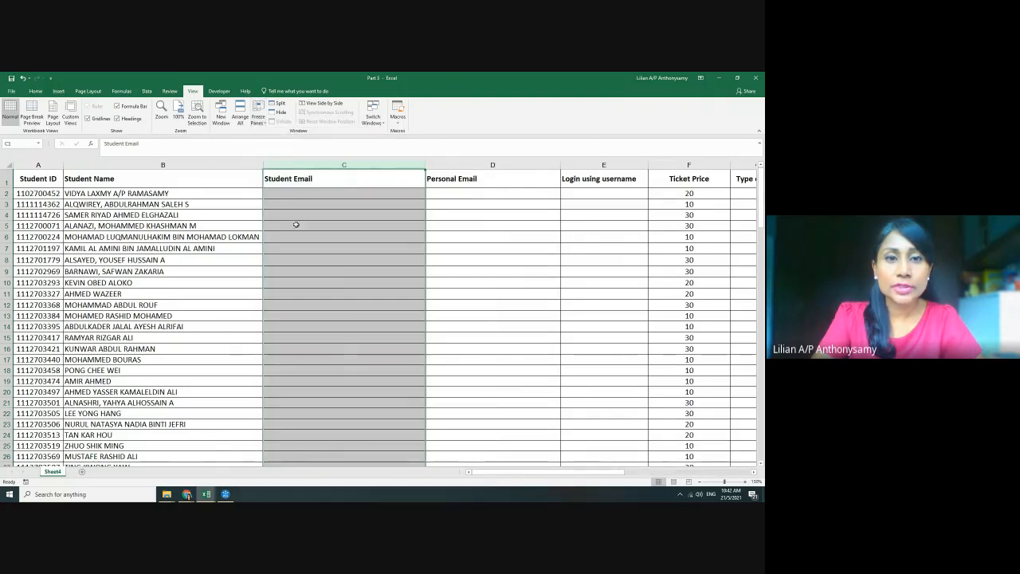
drag(507, 472, 467, 486)
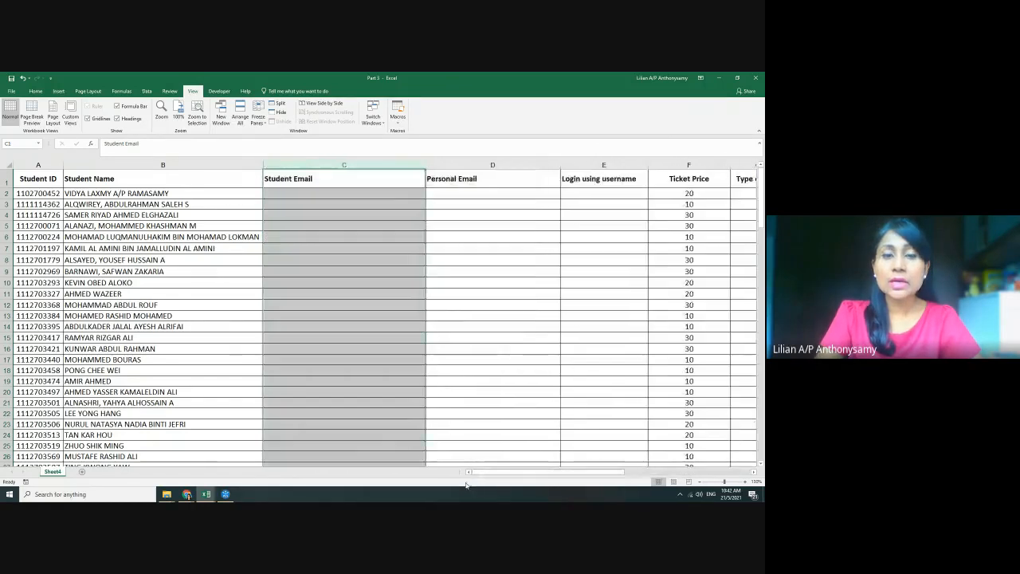
click(258, 114)
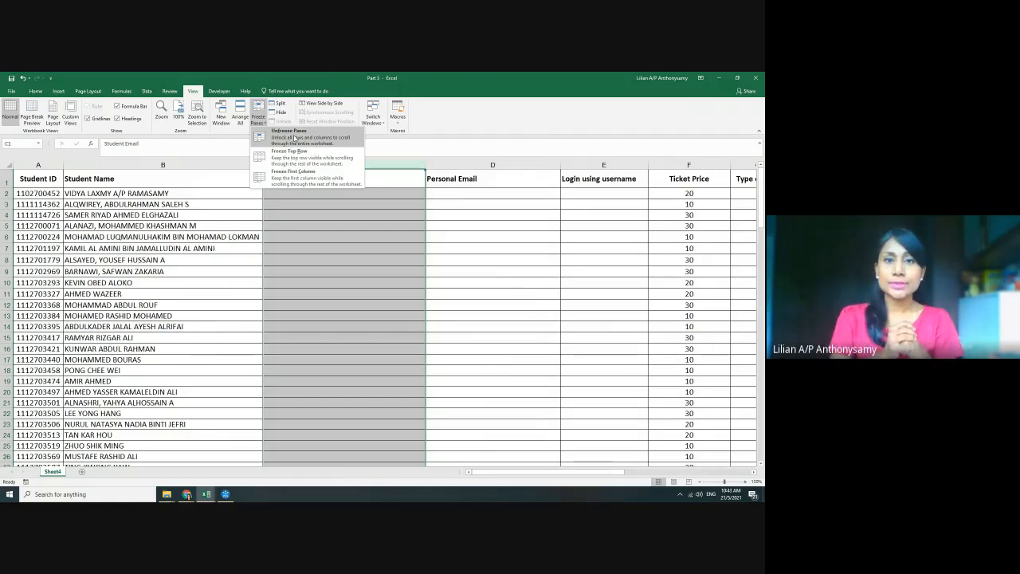
click(294, 138)
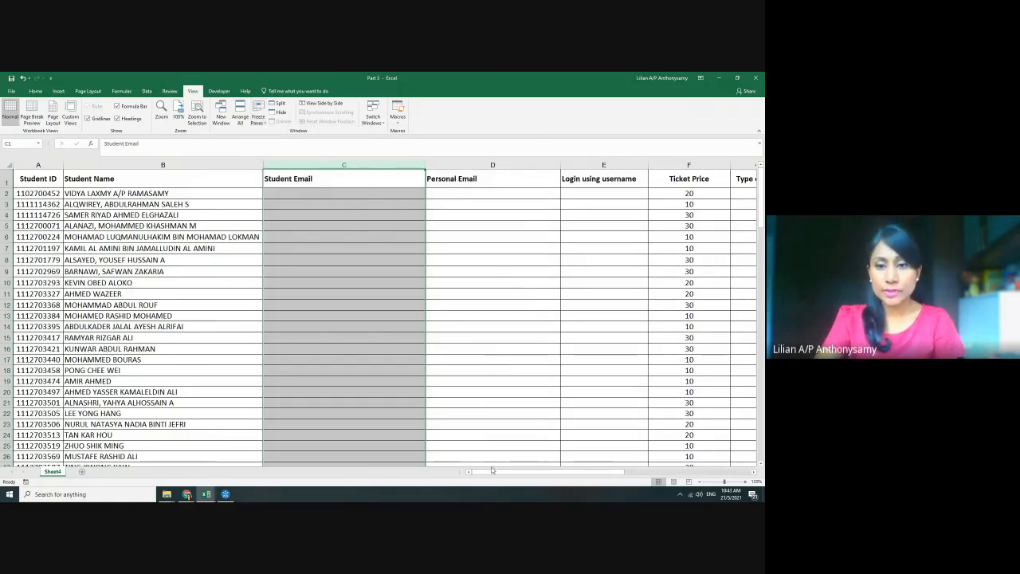
drag(492, 471, 532, 473)
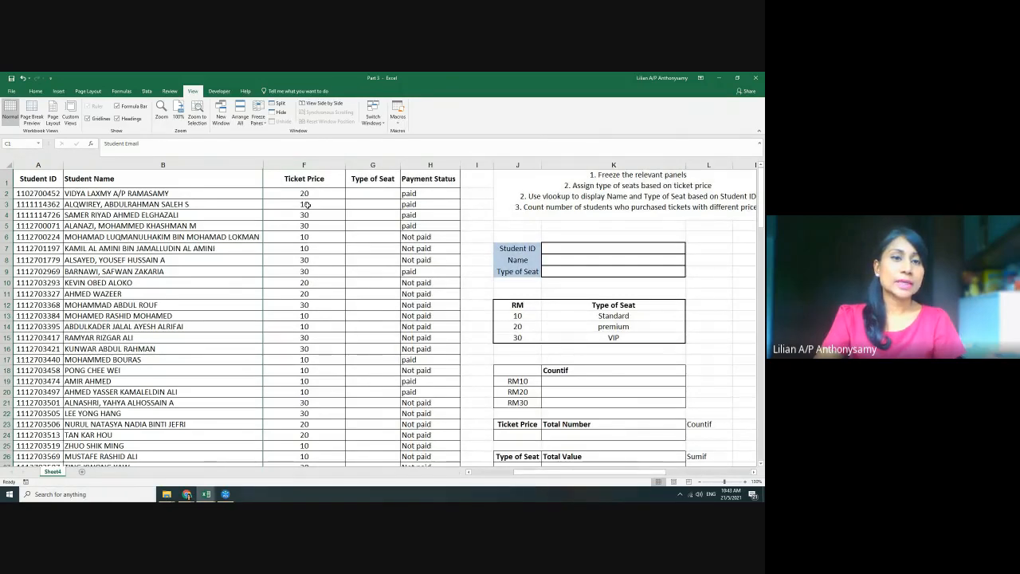
click(306, 205)
click(309, 225)
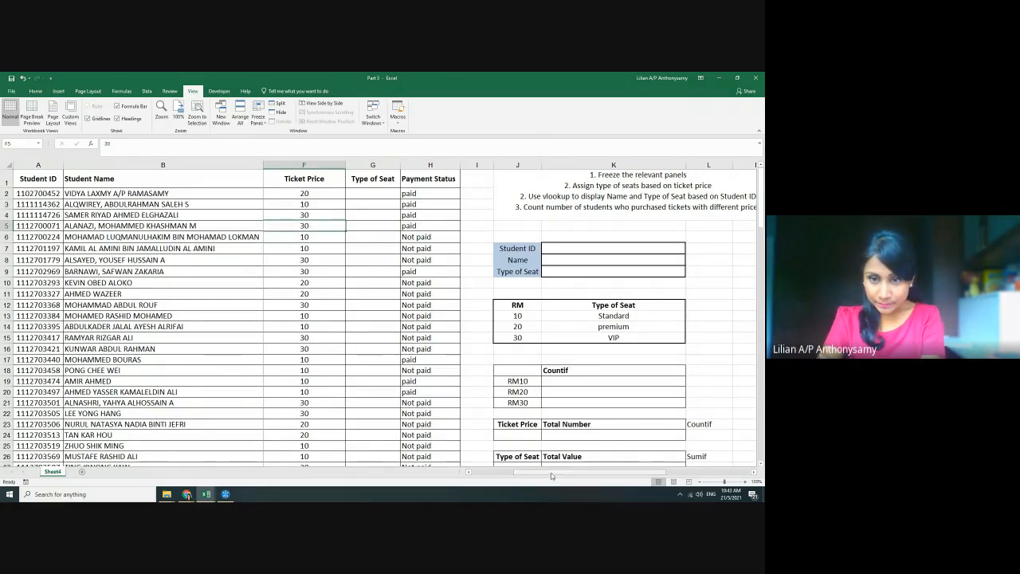
drag(551, 476, 498, 474)
scroll(444, 317, down, 2)
scroll(443, 316, up, 2)
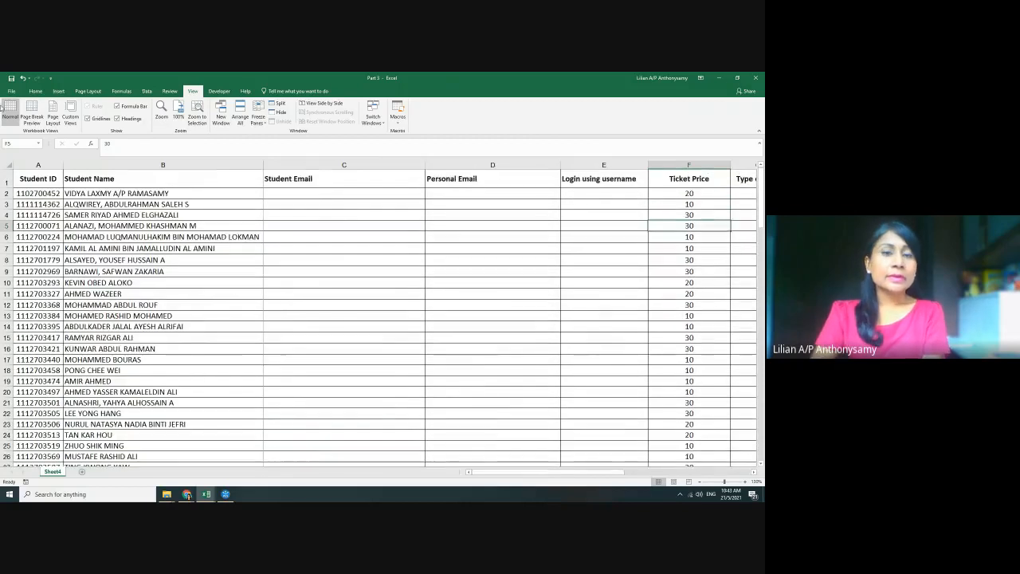
Freeze the top row and scroll to check that the header stays visible
click(258, 116)
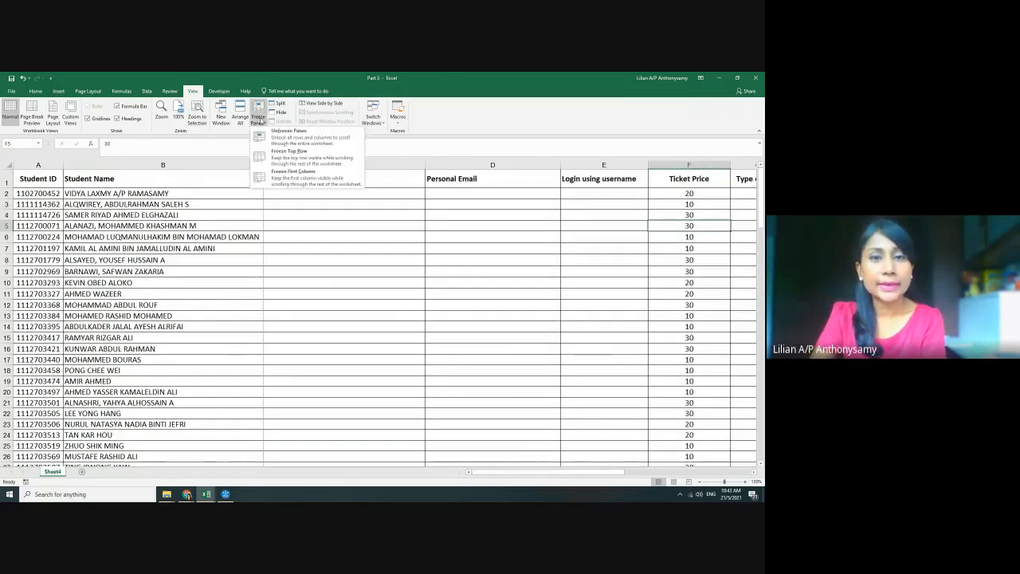
click(286, 159)
scroll(380, 231, down, 4)
scroll(526, 277, up, 4)
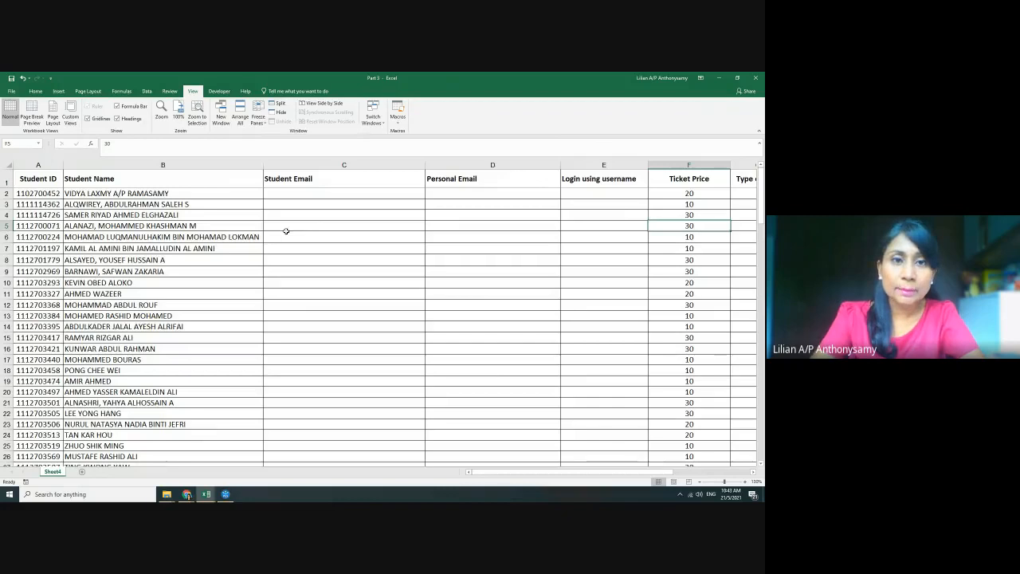
Unfreeze the header row and freeze the first column instead
click(261, 119)
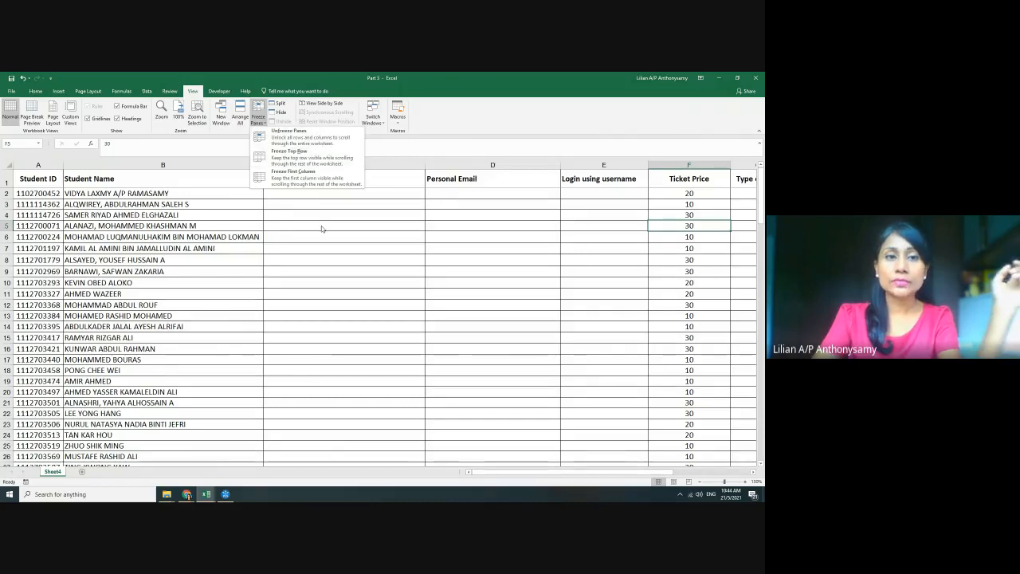
click(319, 137)
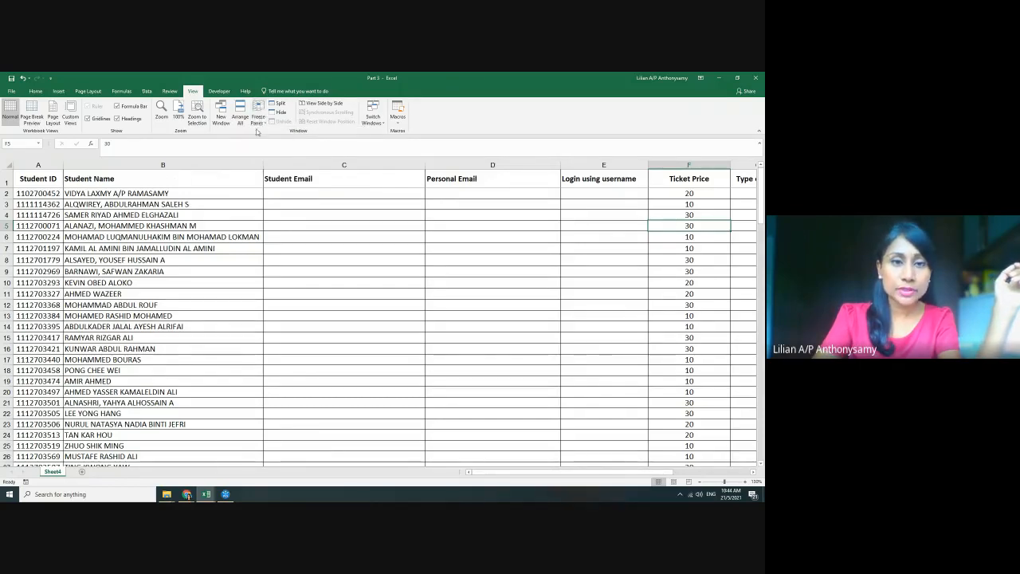
scroll(591, 281, down, 4)
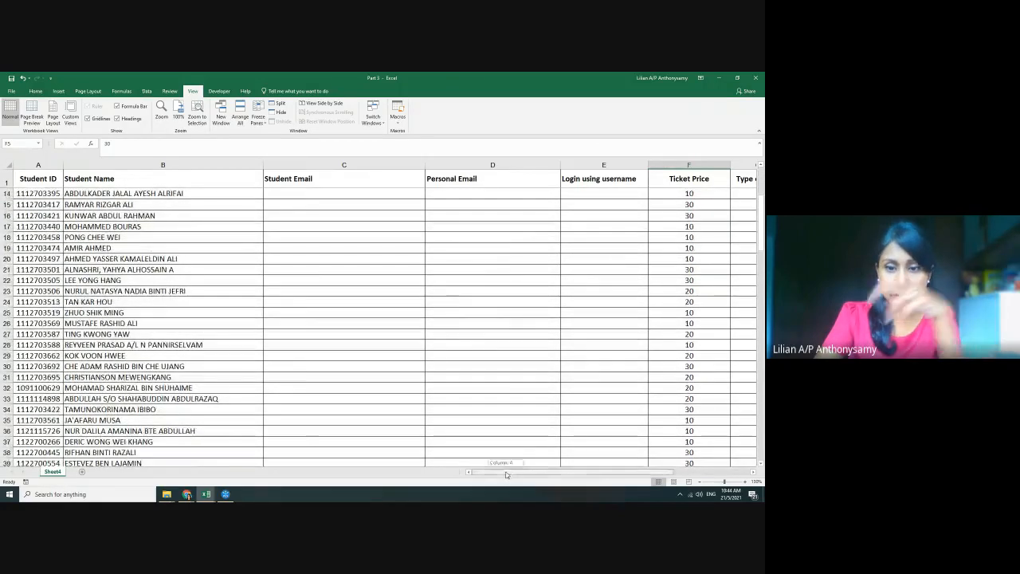
mouse_move(514, 472)
mouse_down()
mouse_move(534, 475)
mouse_move(502, 474)
mouse_up()
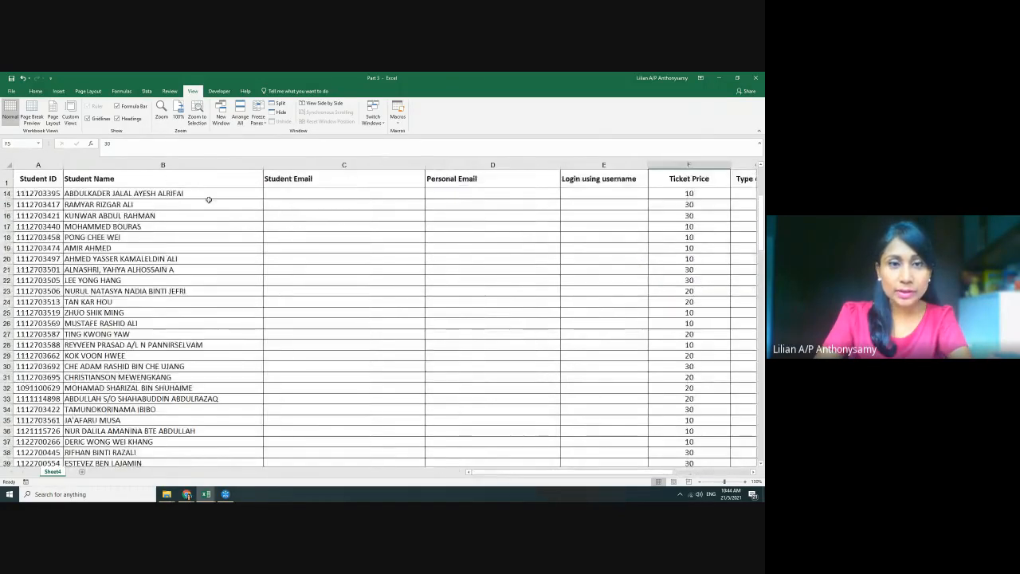
click(212, 163)
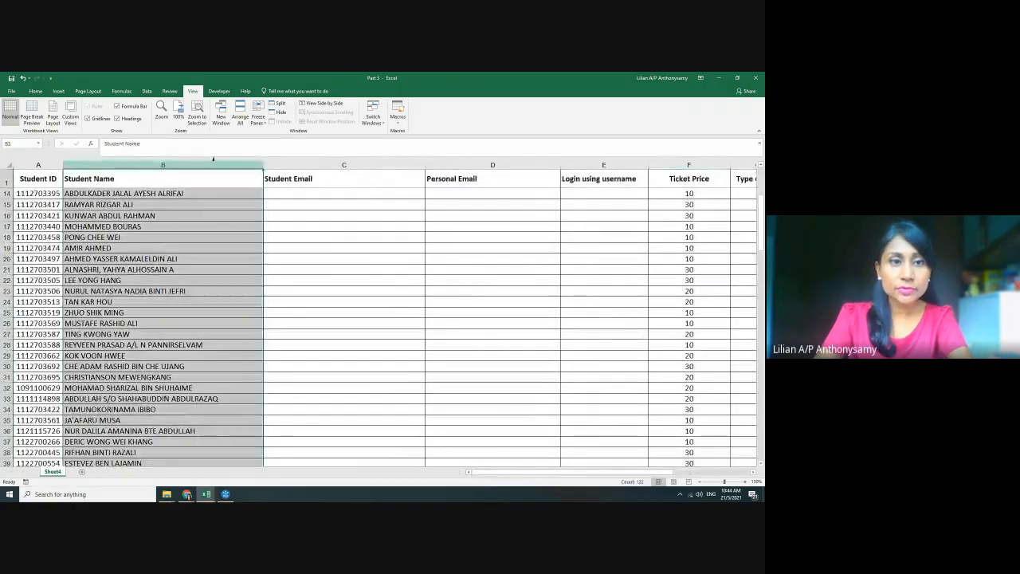
click(259, 114)
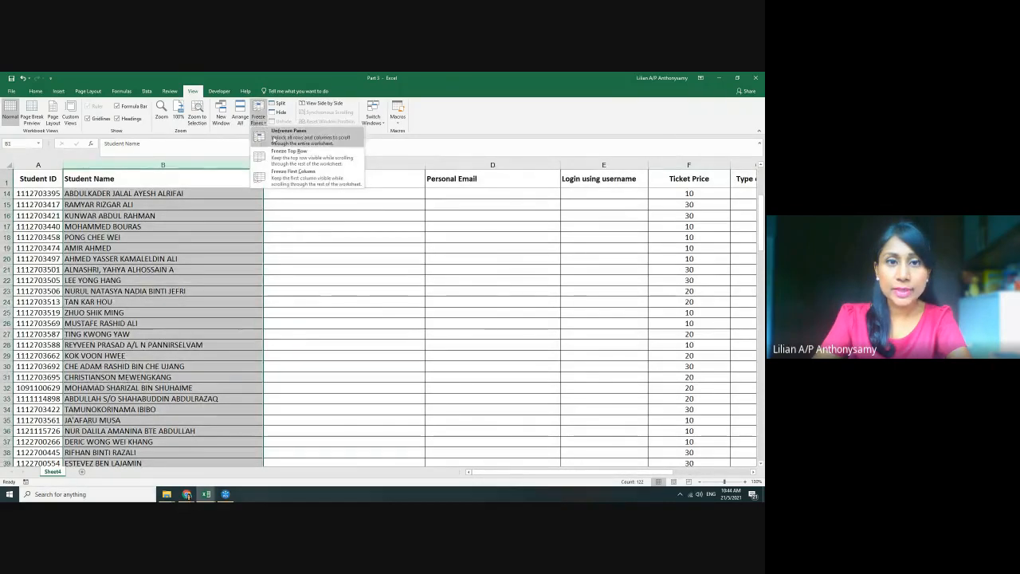
click(295, 184)
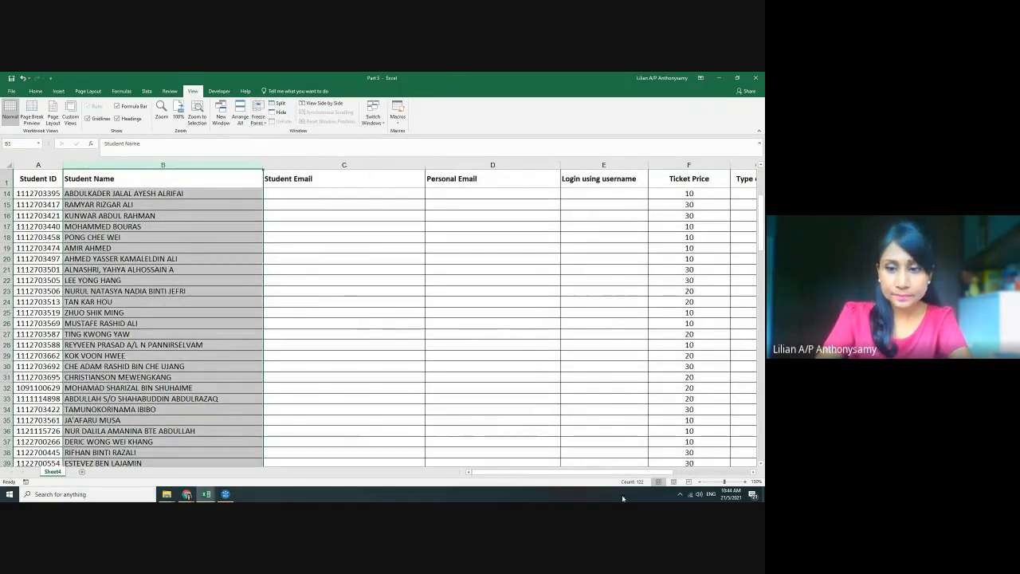
mouse_move(543, 476)
mouse_down()
mouse_move(603, 476)
mouse_move(542, 474)
mouse_up()
click(370, 367)
Reset the freeze and lock the Student Name column again, then scroll to test it
click(163, 164)
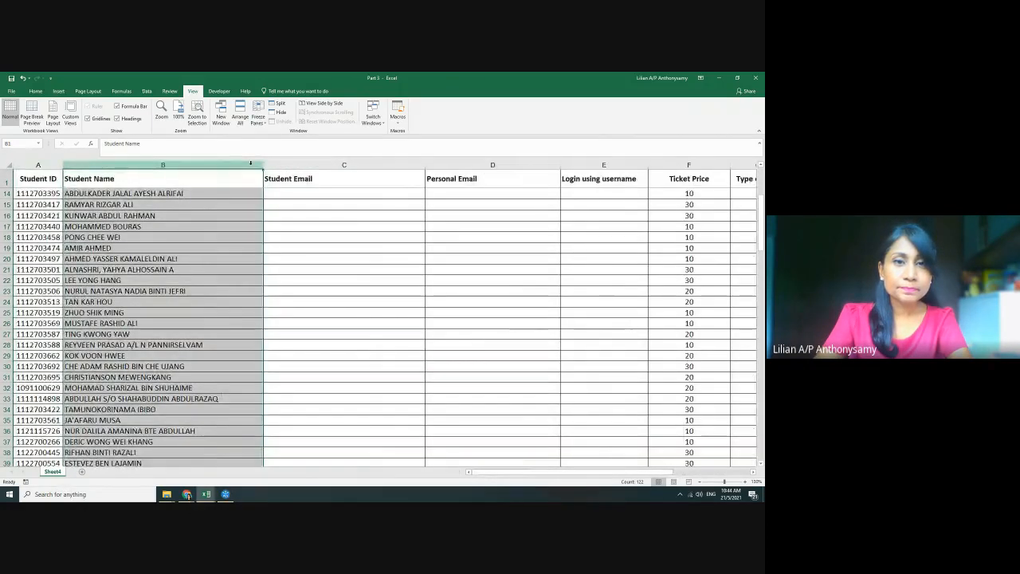
click(258, 114)
click(286, 134)
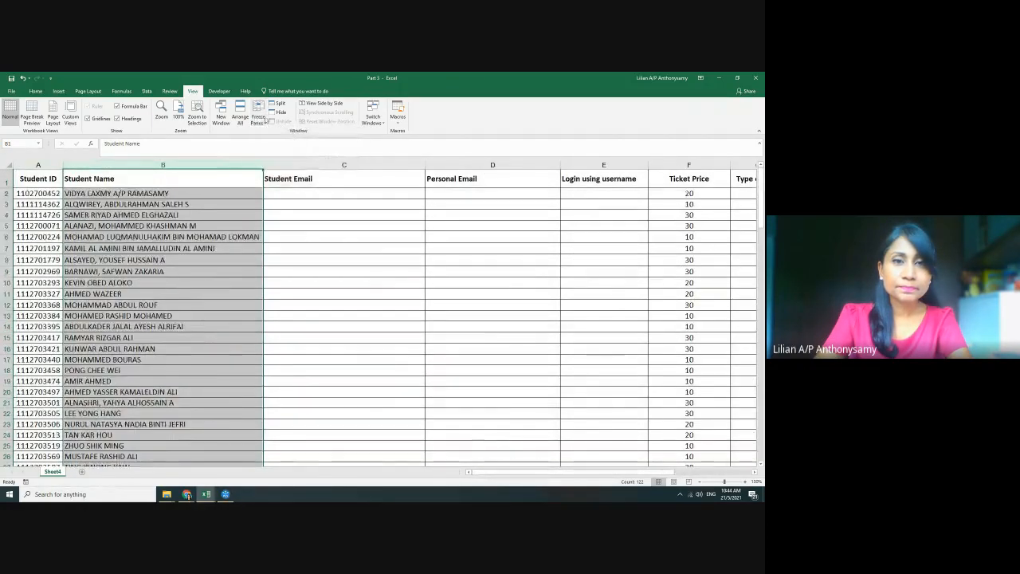
click(258, 114)
click(287, 179)
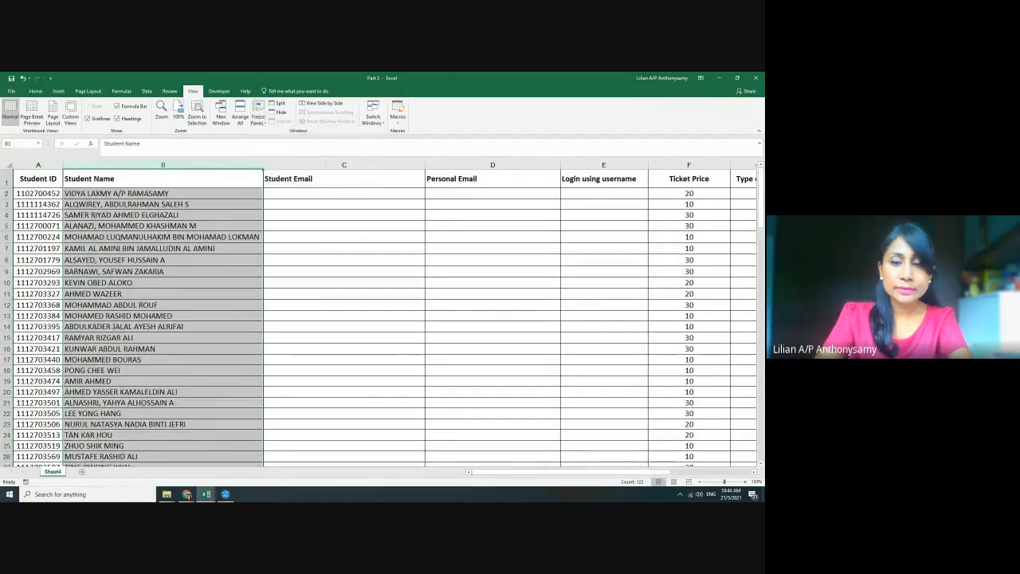
mouse_move(579, 472)
mouse_down()
mouse_move(647, 473)
mouse_move(575, 473)
mouse_up()
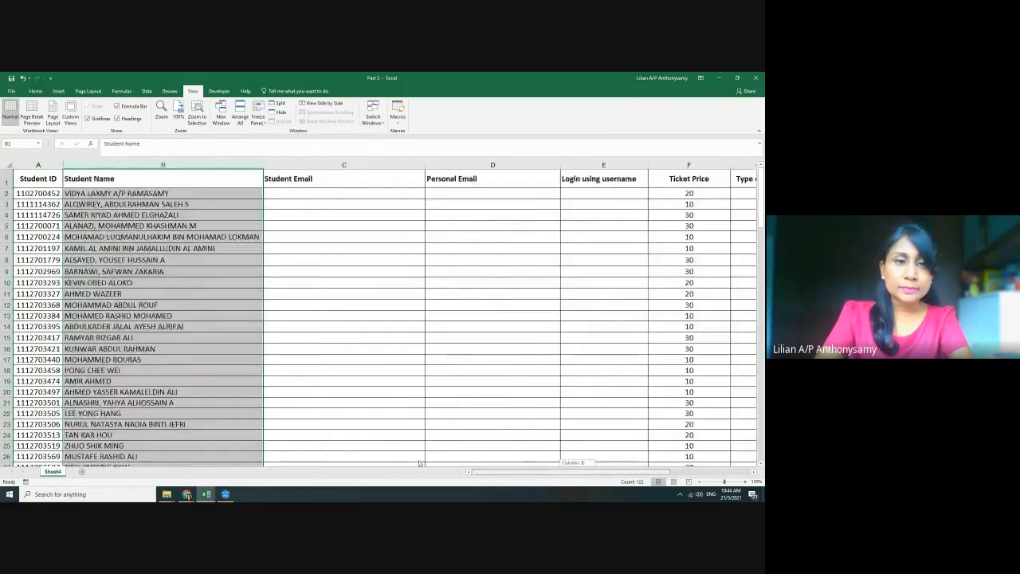
click(451, 357)
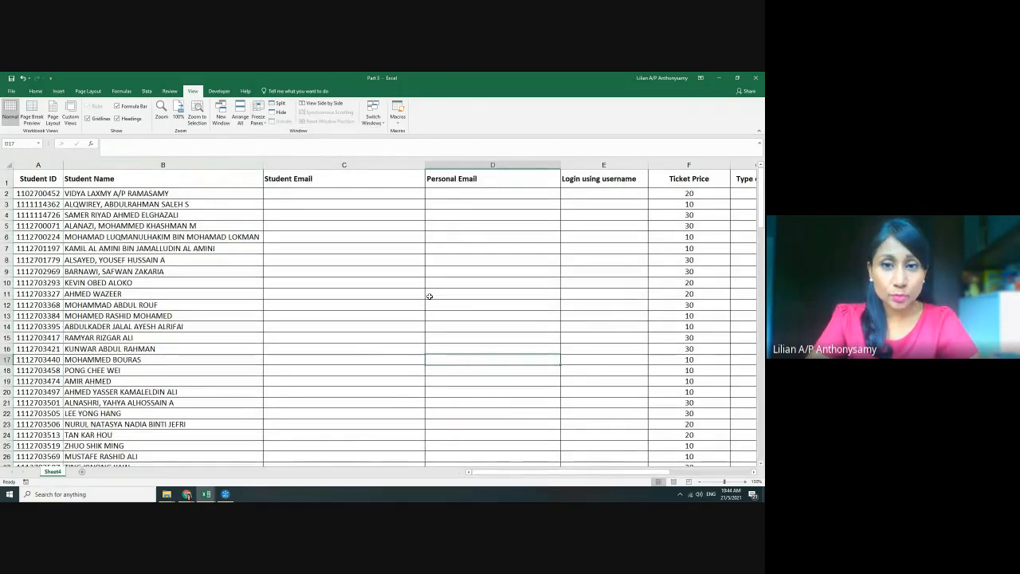
click(429, 296)
scroll(428, 294, down, 2)
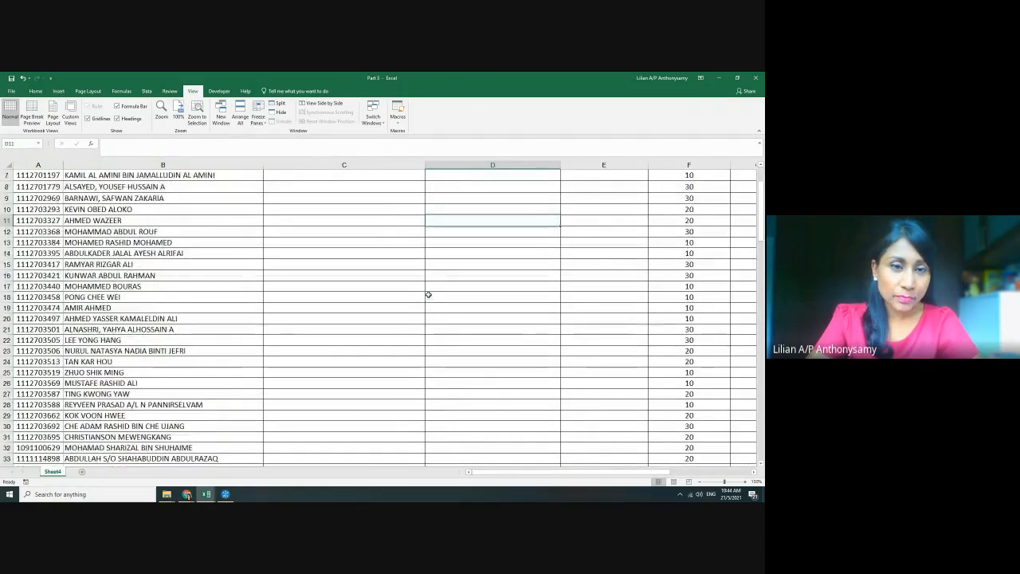
scroll(428, 294, up, 2)
Select row 1 and apply Freeze Top Row, scrolling to confirm the headers stay fixed
click(6, 178)
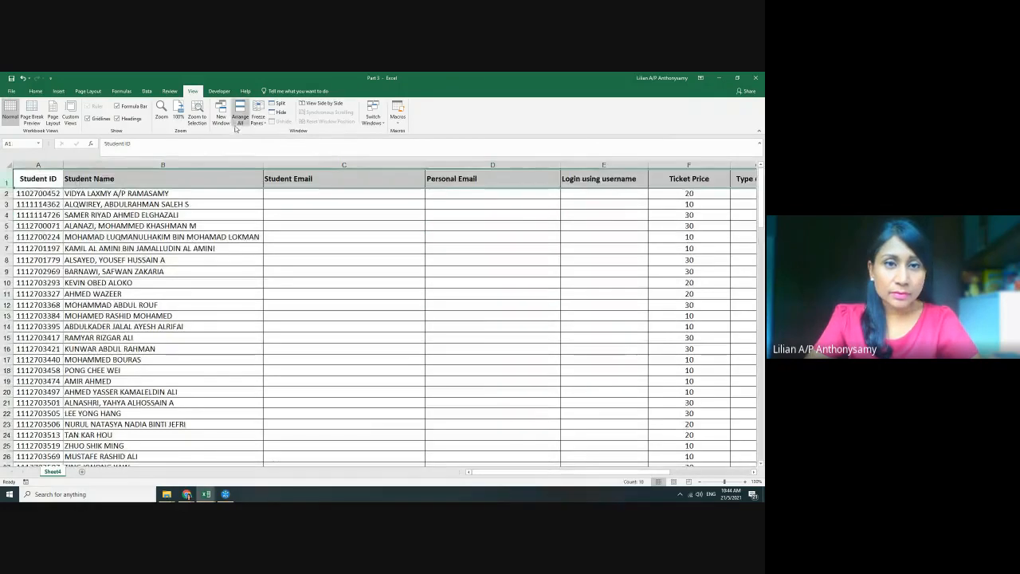
click(256, 119)
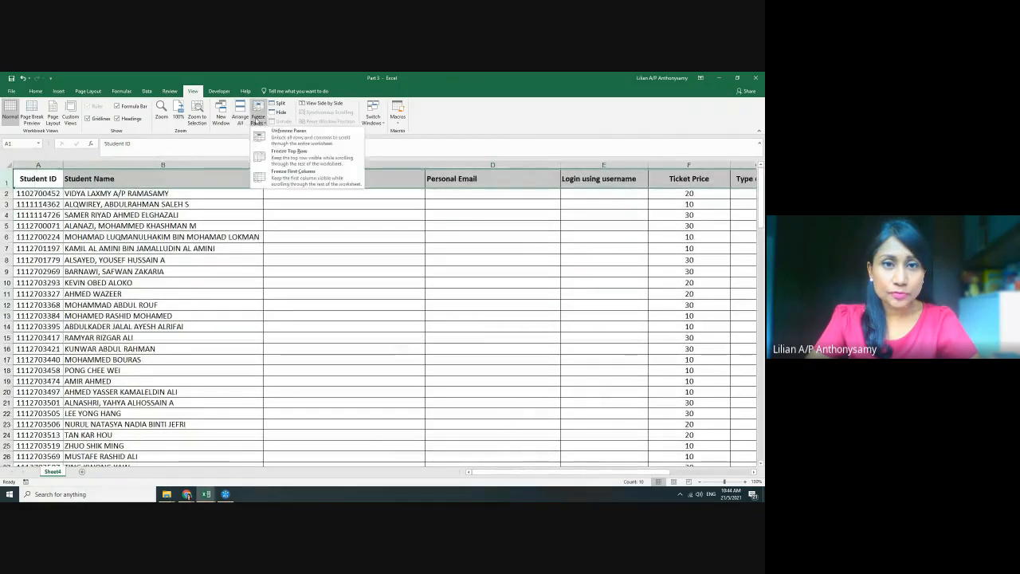
click(291, 159)
click(412, 282)
scroll(410, 287, down, 4)
scroll(408, 297, up, 4)
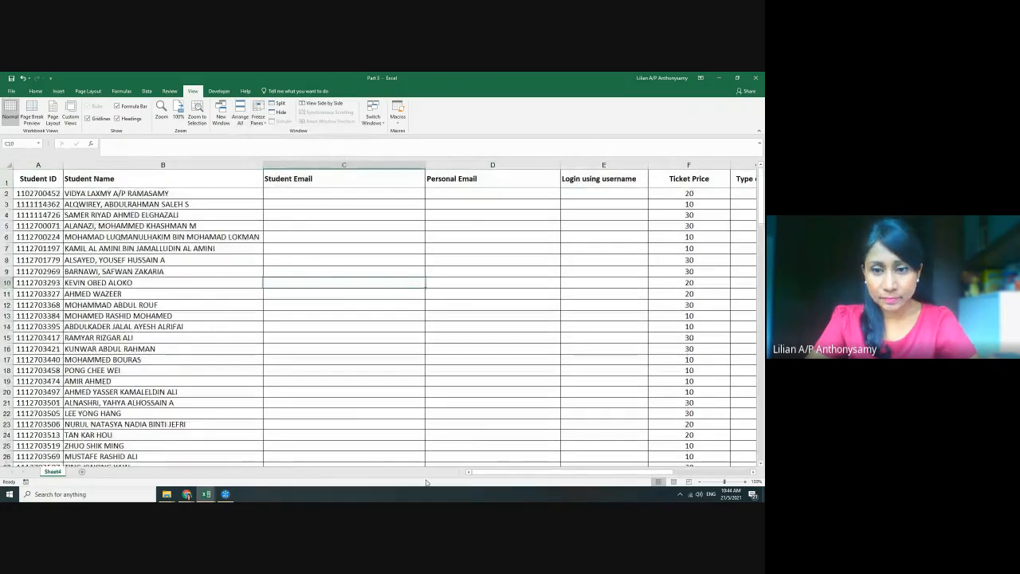
drag(494, 472, 566, 472)
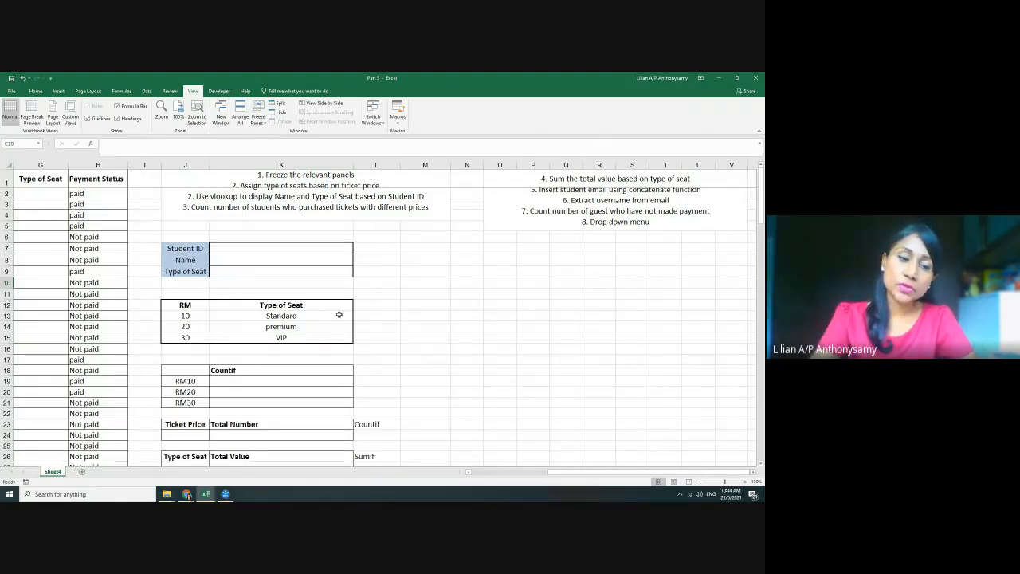
click(188, 317)
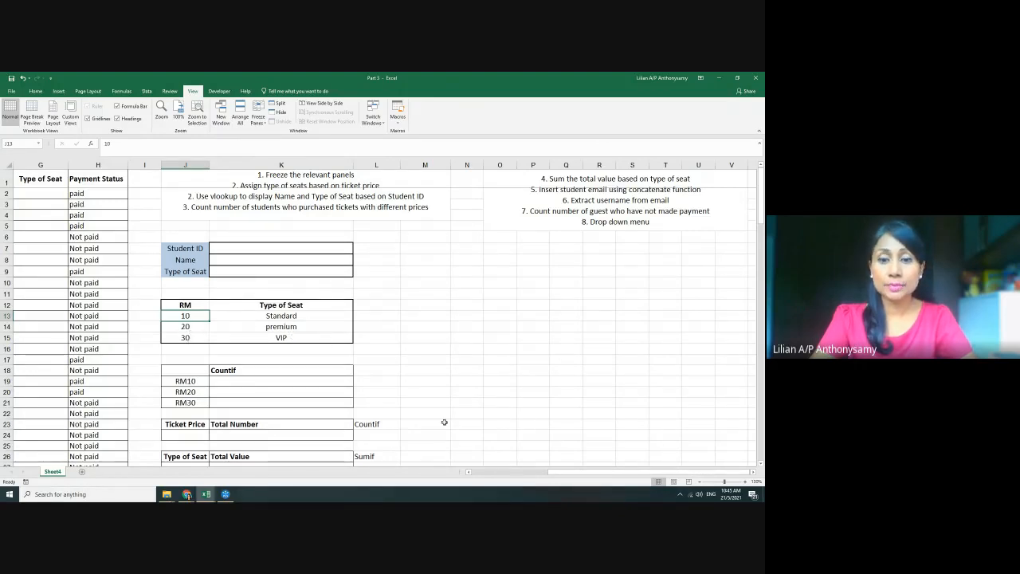
drag(594, 473, 572, 476)
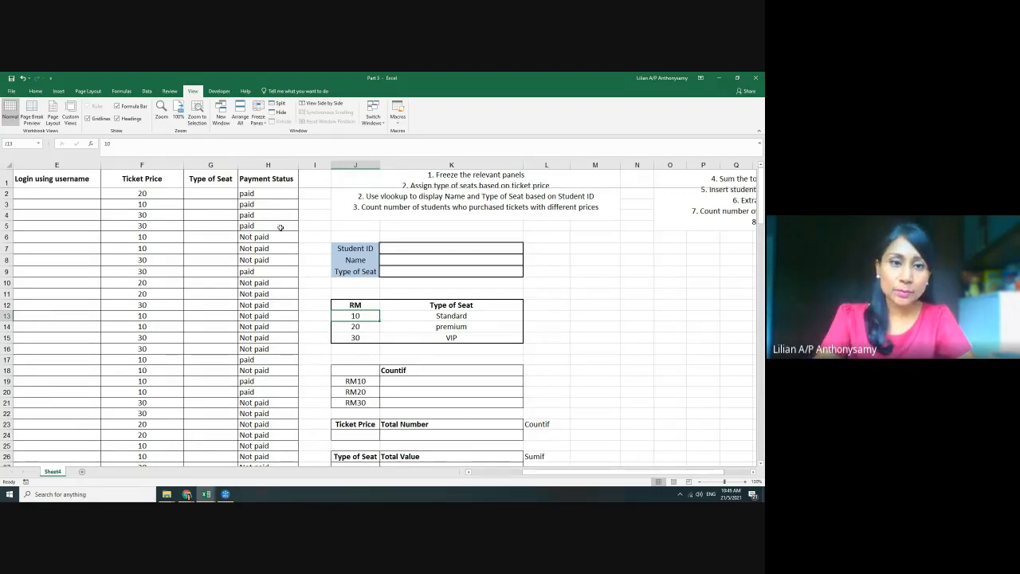
Select the first Type of Seat cell G2 and show the Formulas ribbon
scroll(263, 278, up, 2)
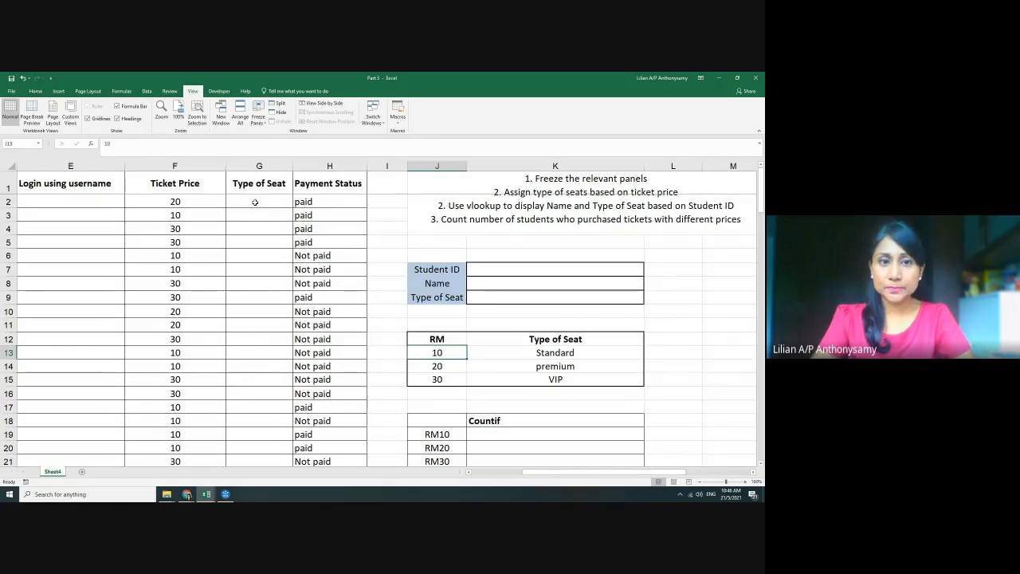
click(255, 203)
scroll(289, 288, up, 3)
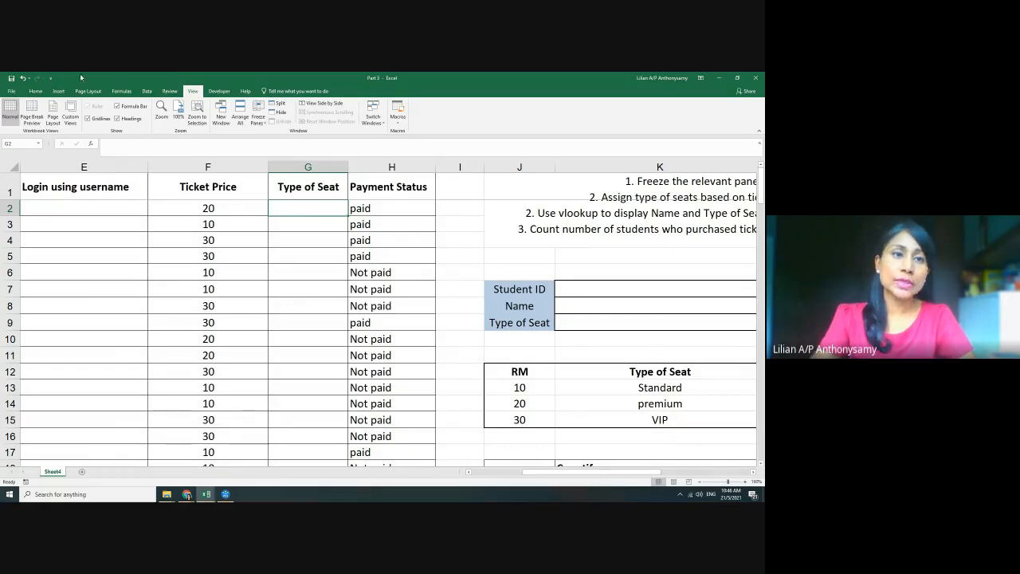
click(121, 90)
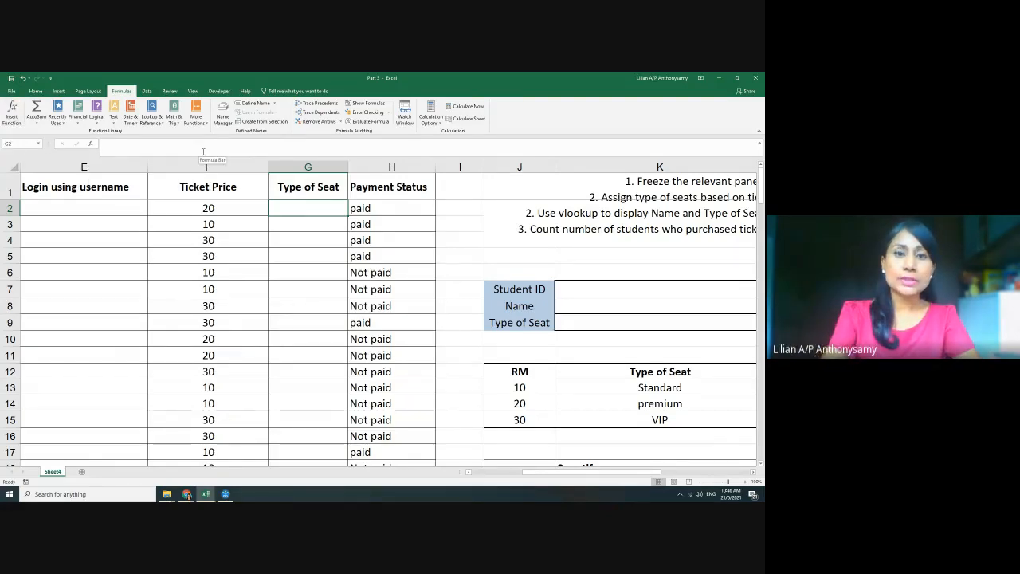
Start =if( in G2 and insert the F2 ticket price reference
text(=)
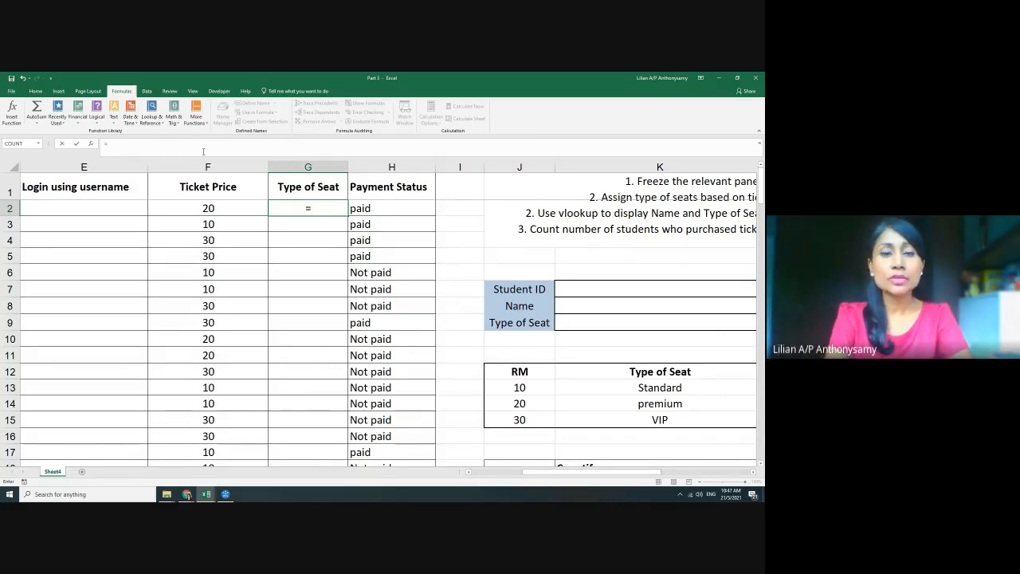
text(if)
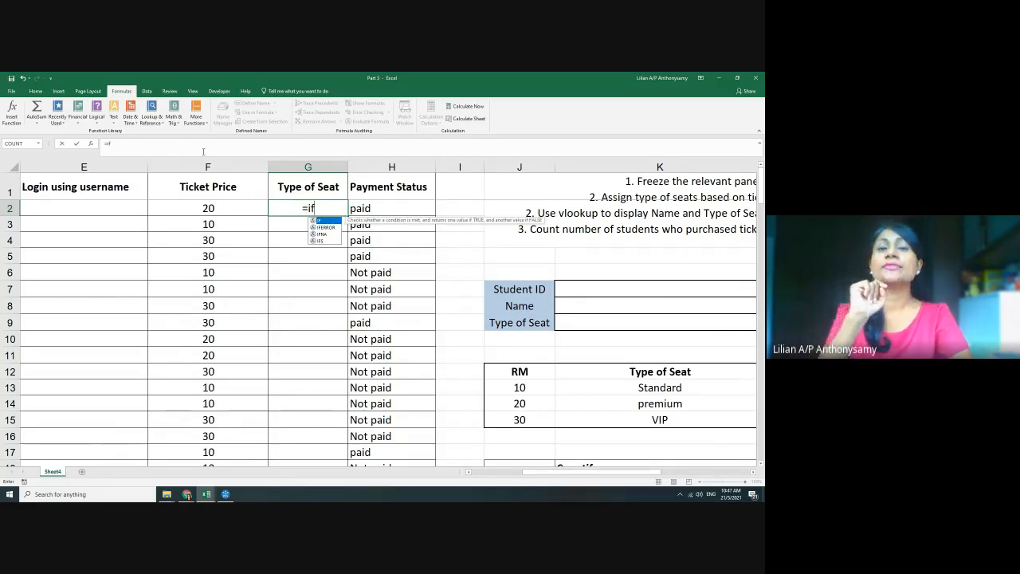
text(()
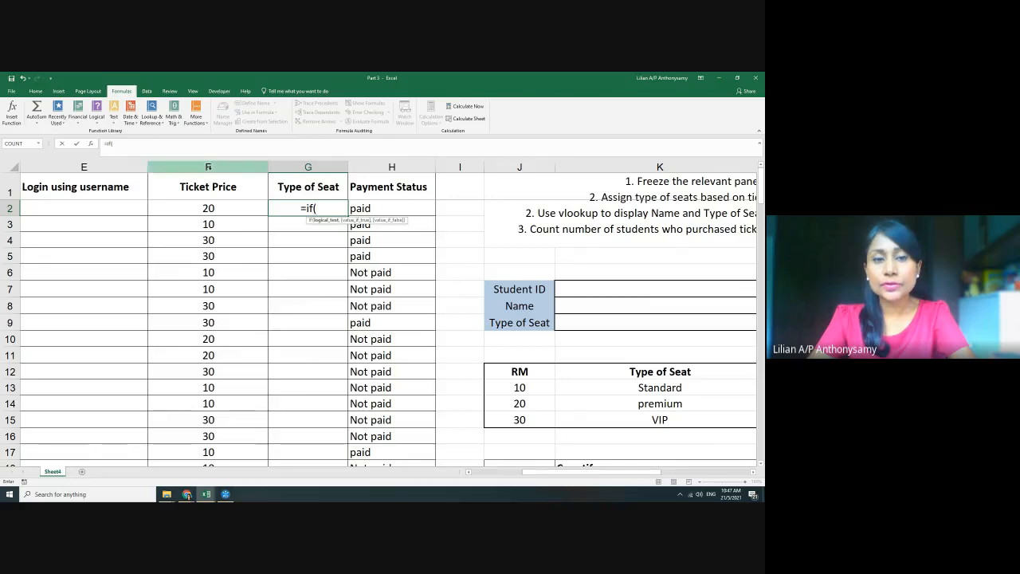
click(215, 207)
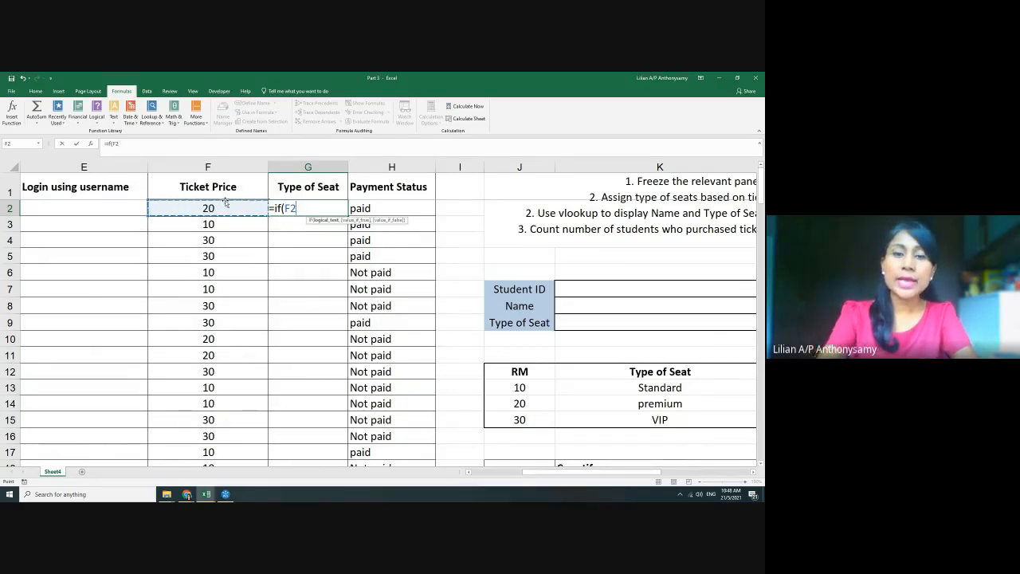
Add =10,"Standard", to the G2 formula as its first condition and result
text(=)
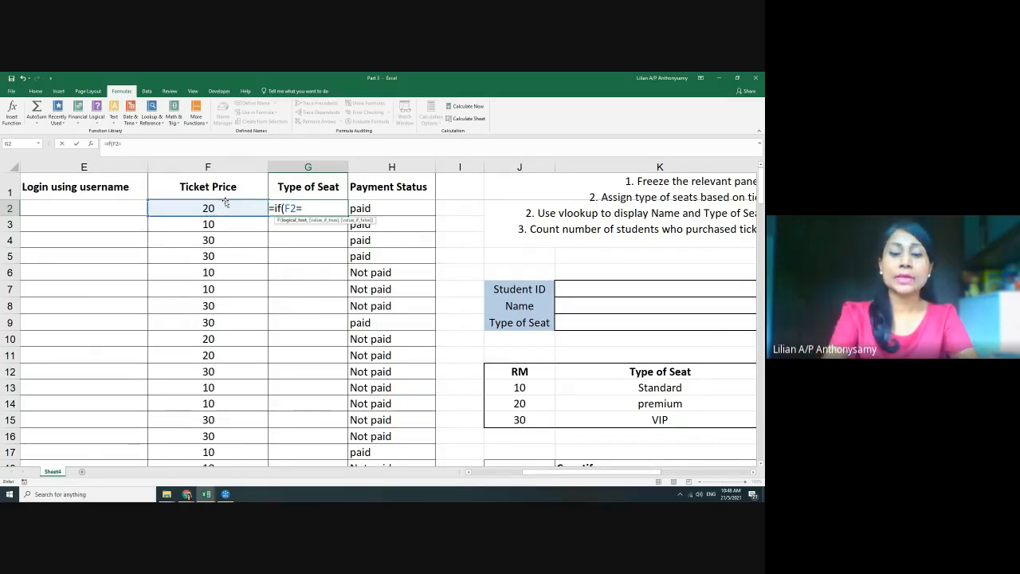
text(10,)
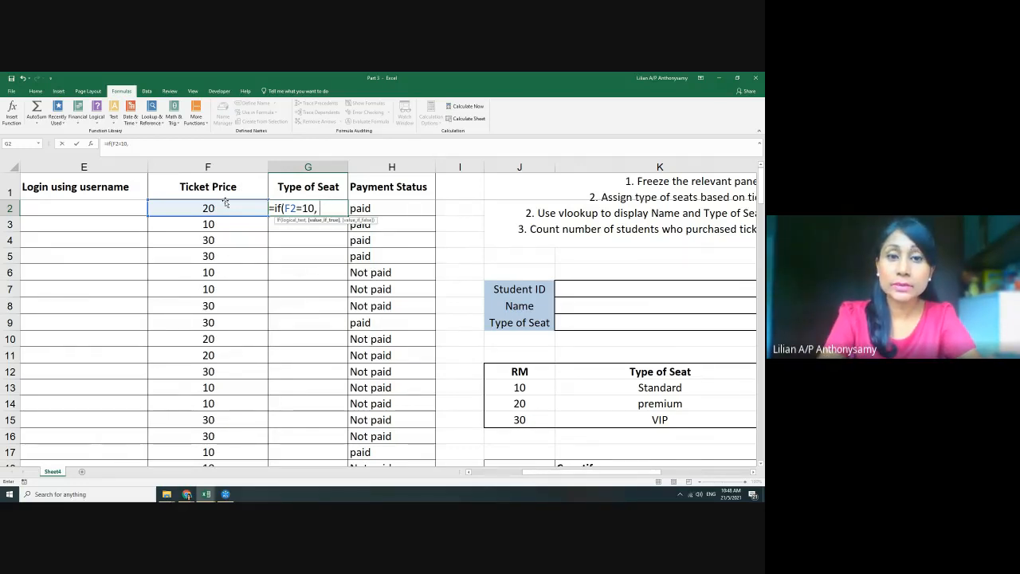
text(")
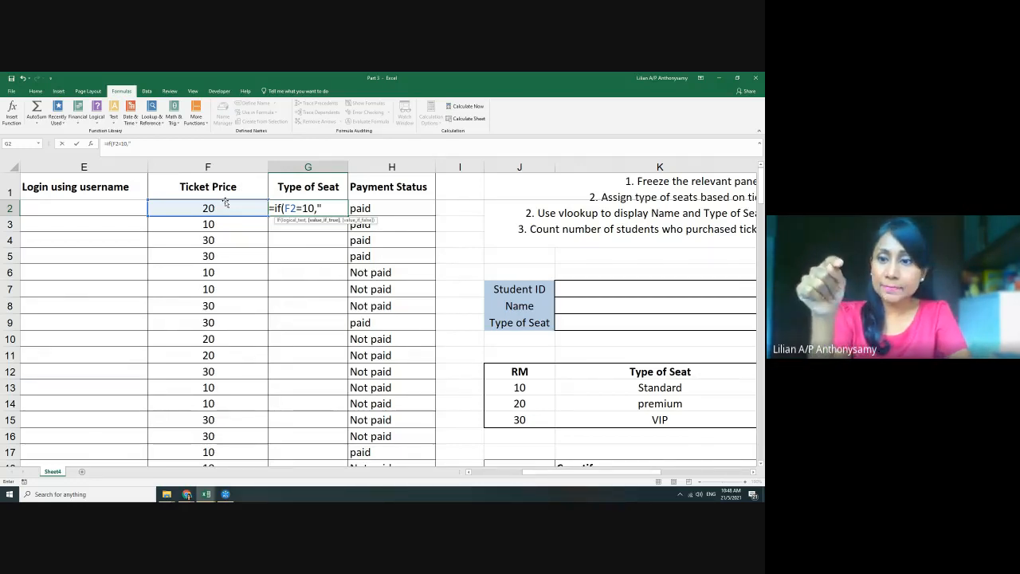
text(Standard")
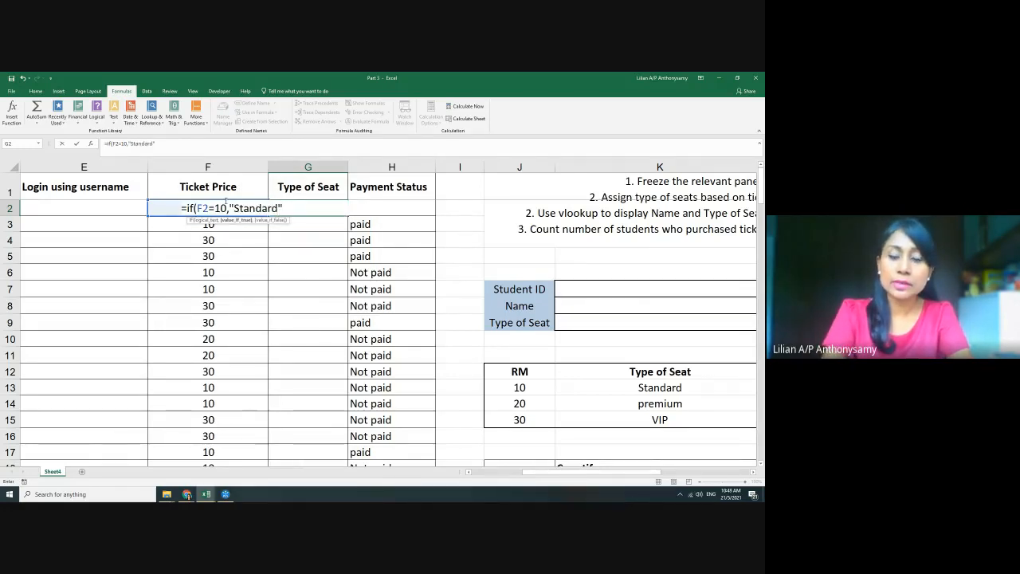
text(,)
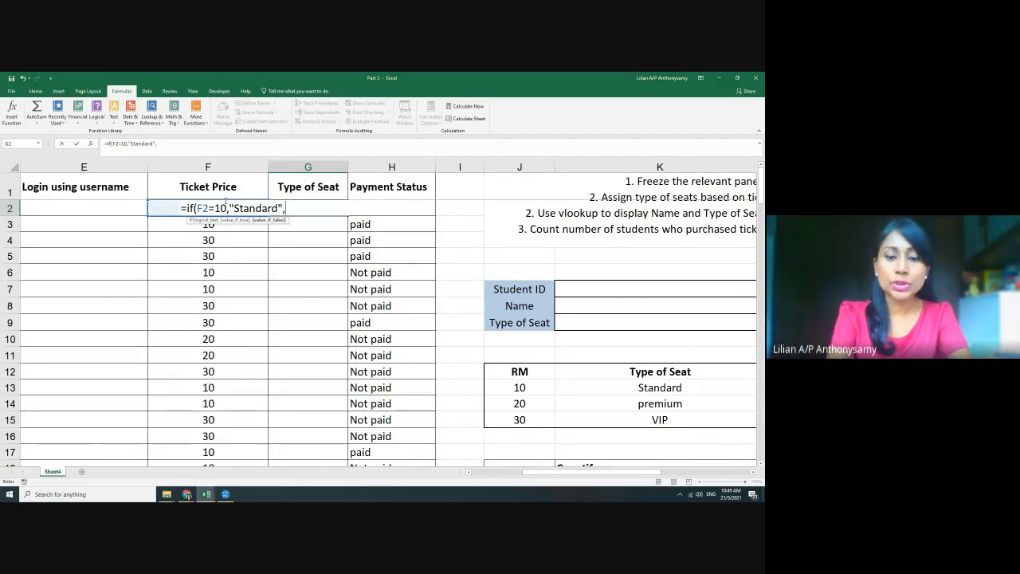
Add the nested Premium (F2=20) and VIP (F2=30) conditions, close the brackets and enter it
text(if)
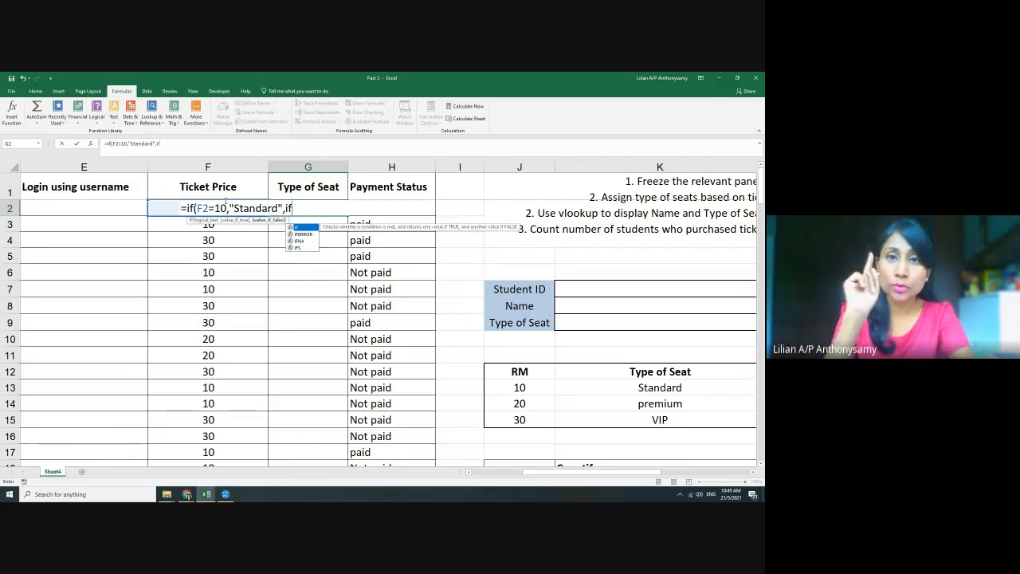
text(()
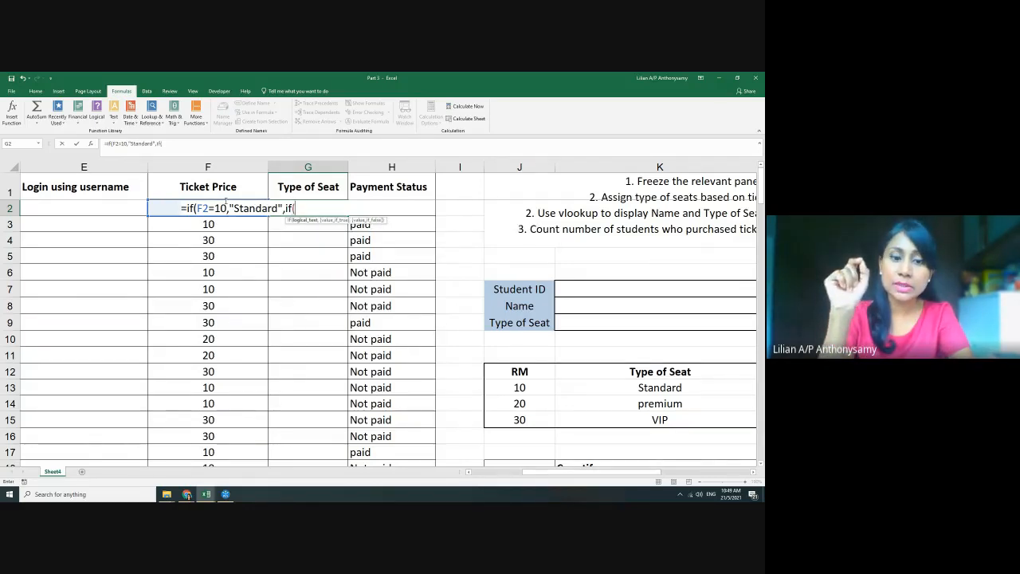
text(F2)
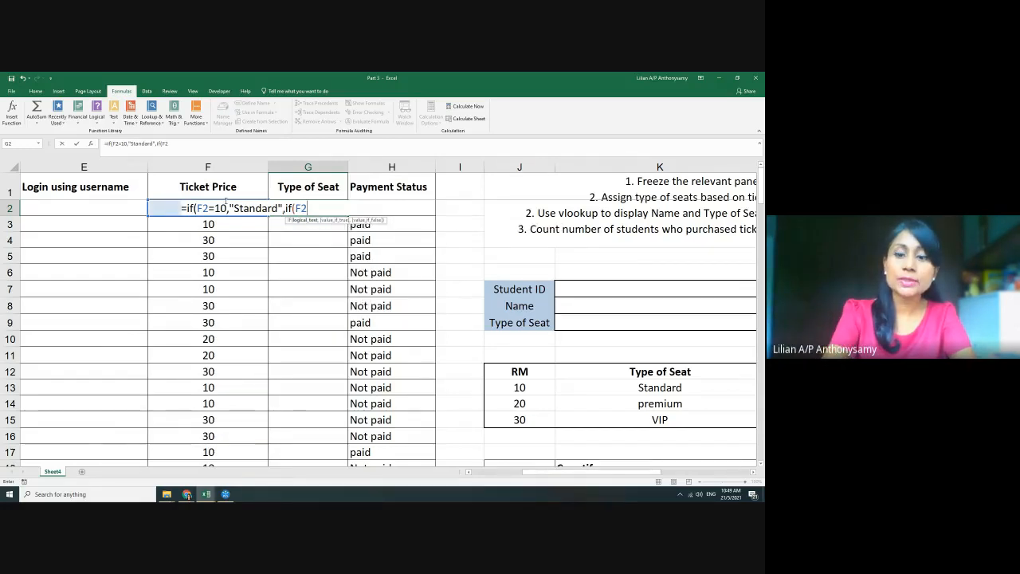
text(=2)
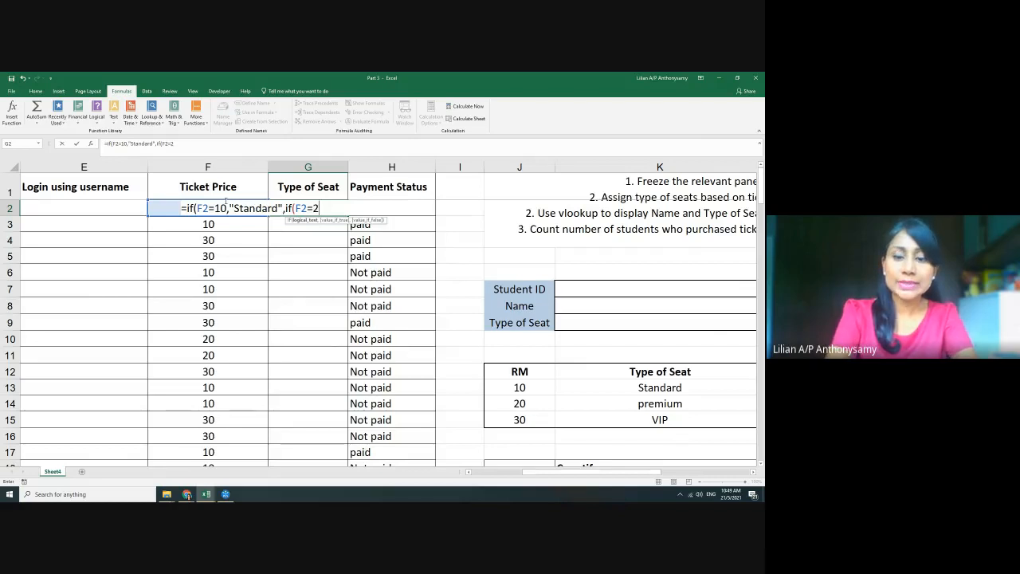
text(0,)
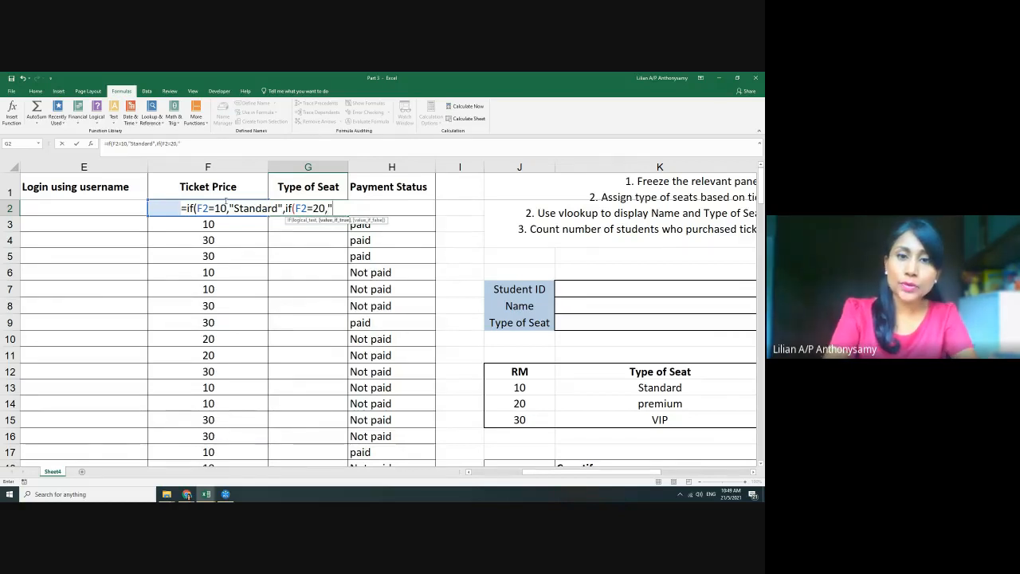
text("Premi)
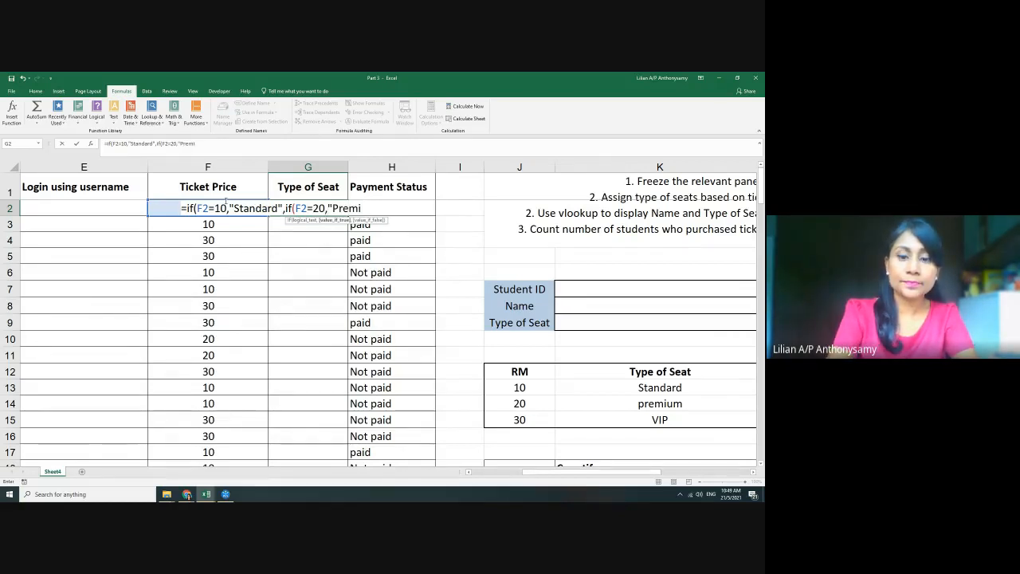
text(um")
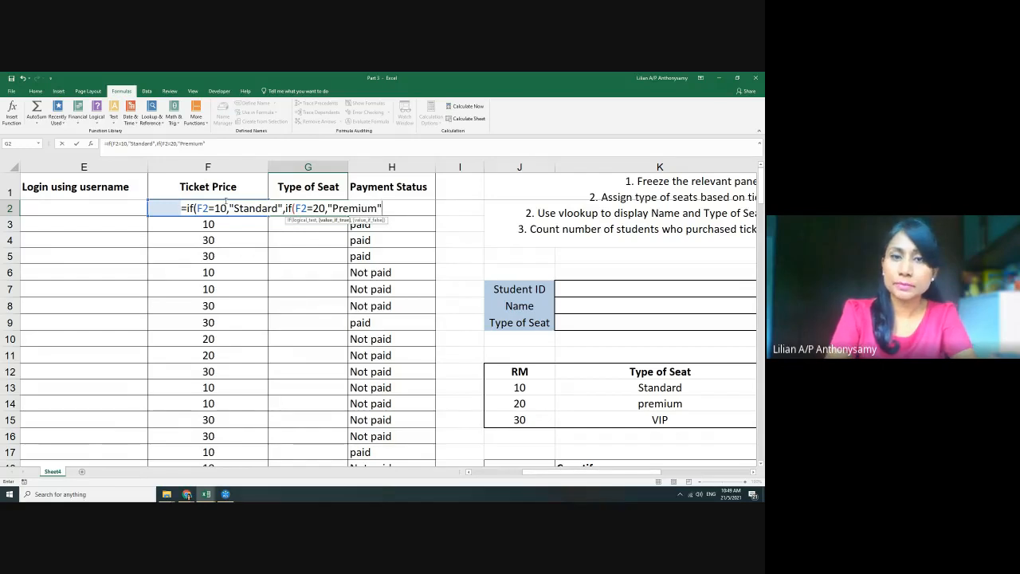
text(,)
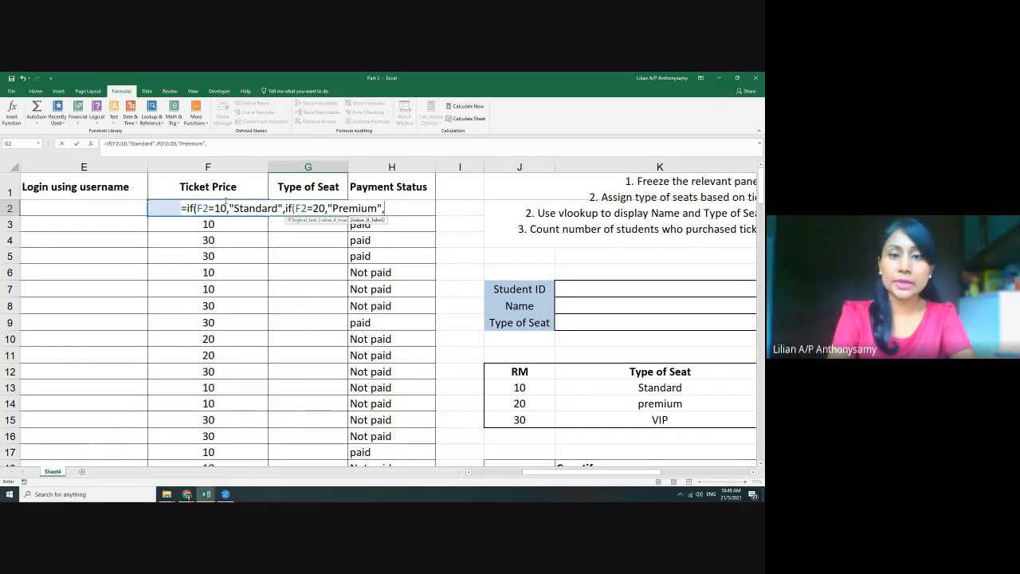
text(if(F)
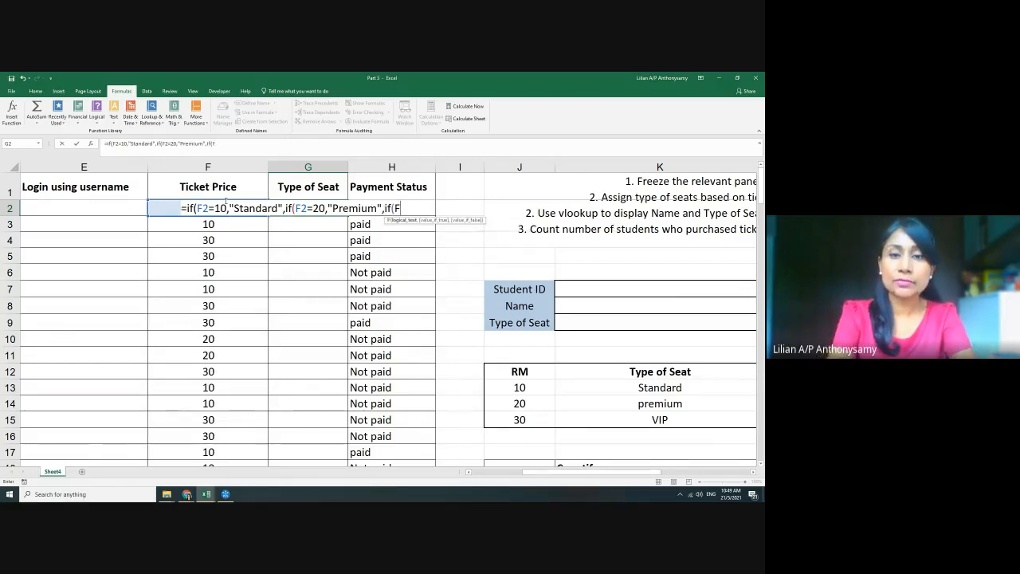
click(225, 203)
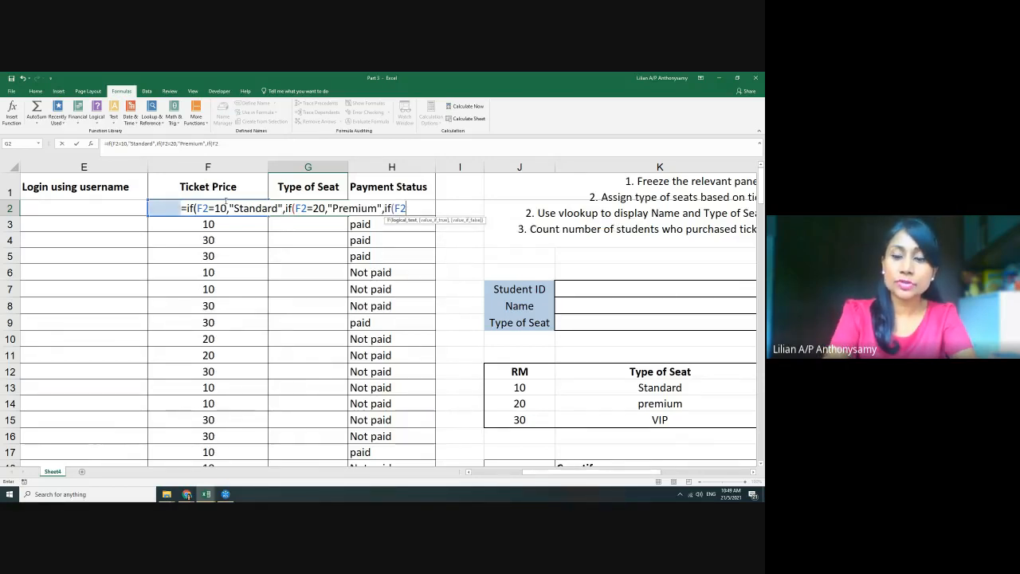
text(=30)
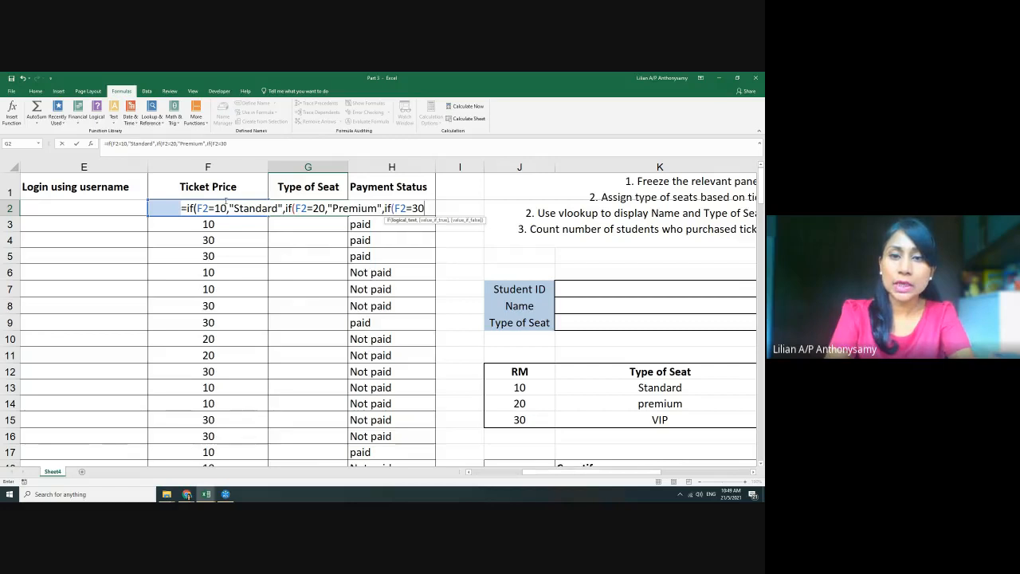
text(,")
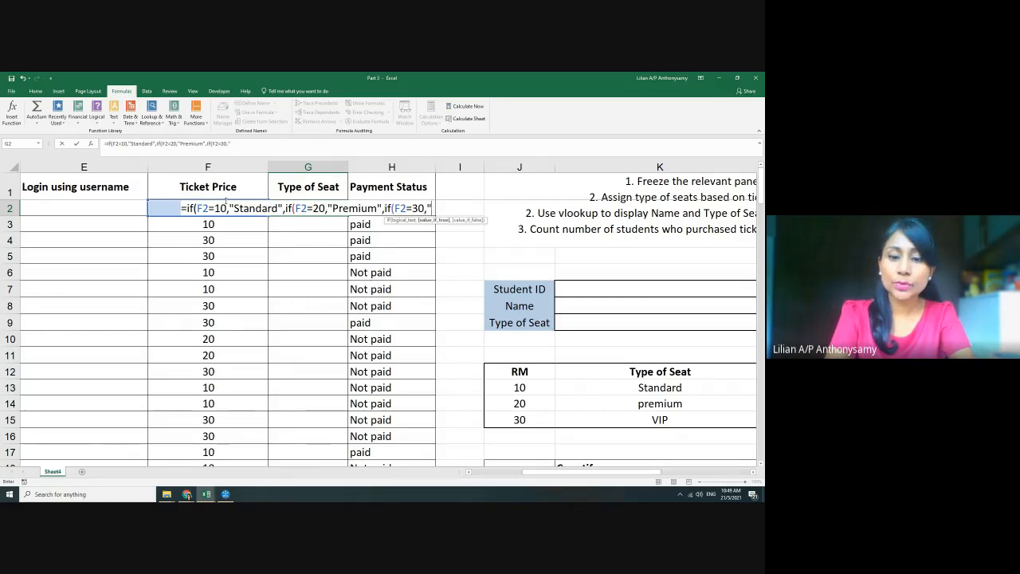
text(VIP")
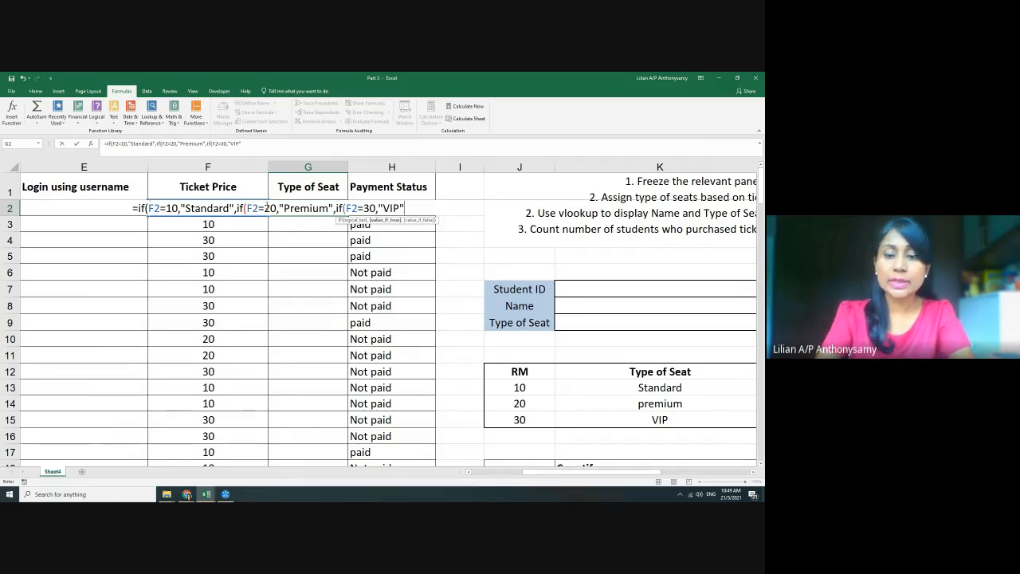
text())))
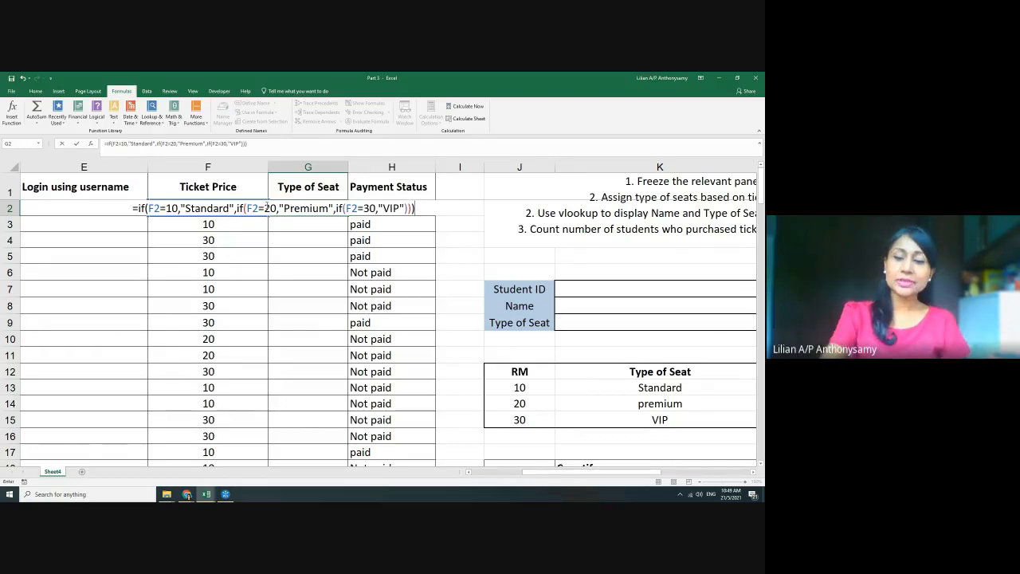
key(Return)
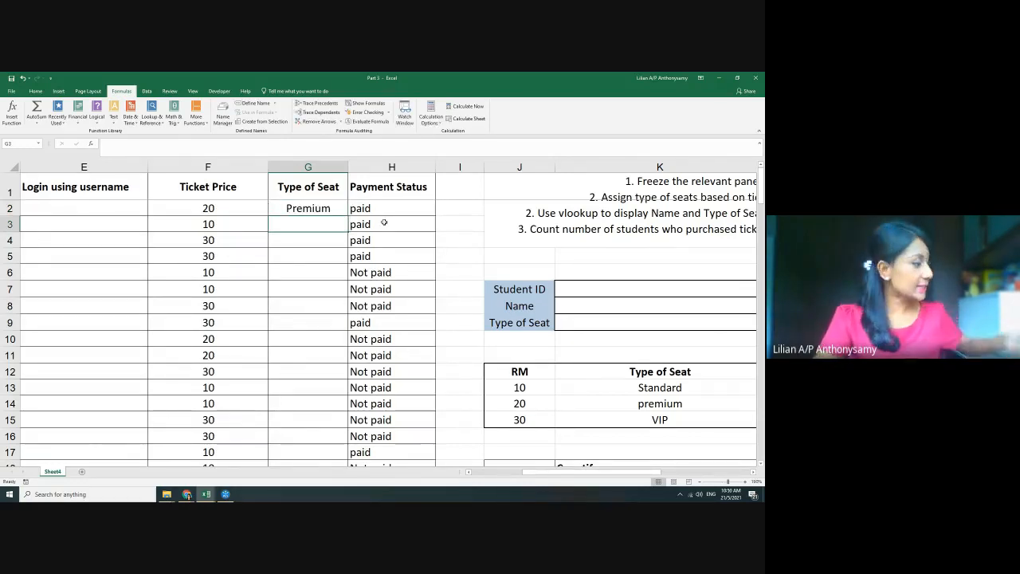
Fill G2's nested IF down column G, review its F2 references, then search Windows for notepad
click(328, 208)
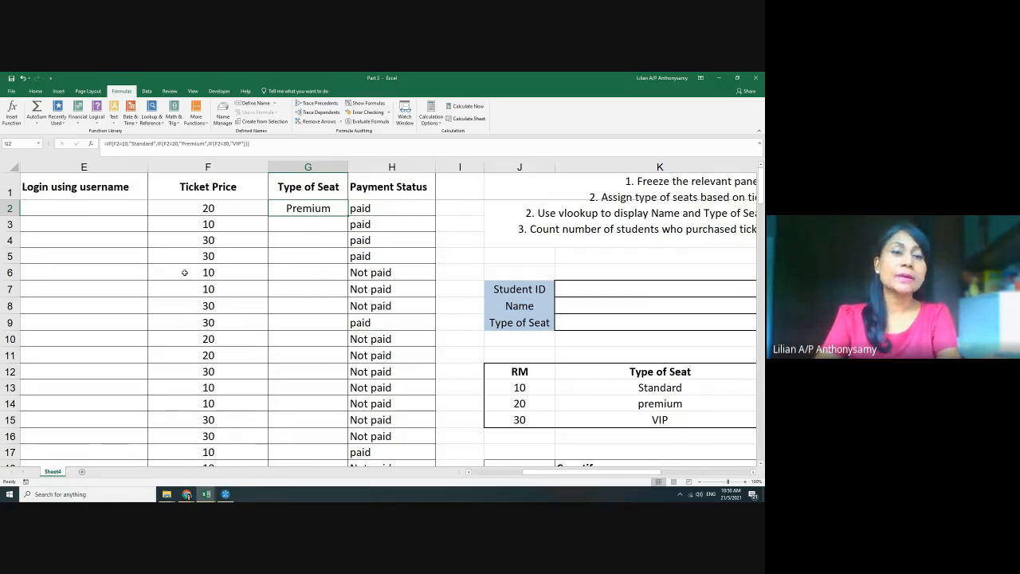
double_click(347, 215)
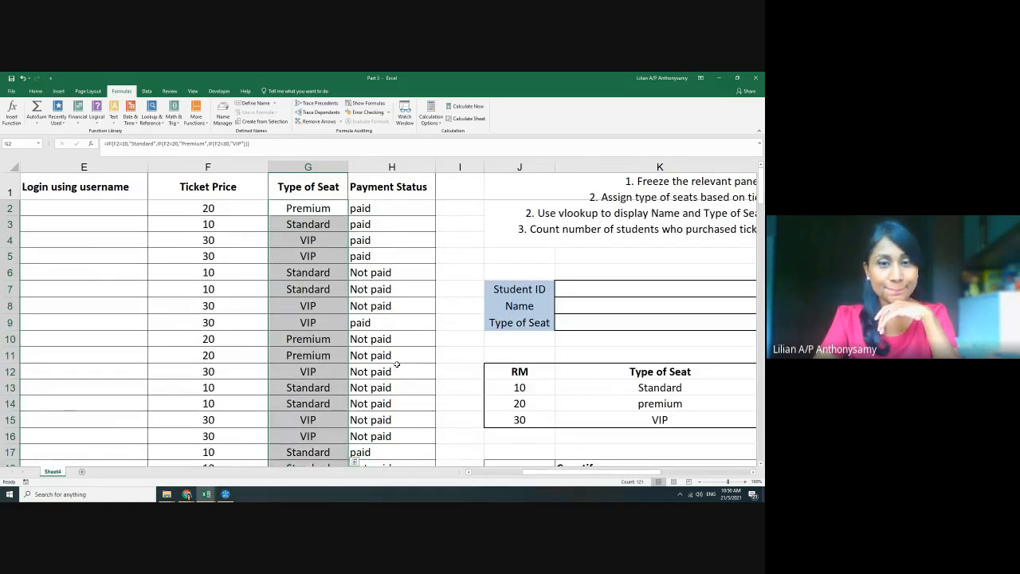
click(553, 260)
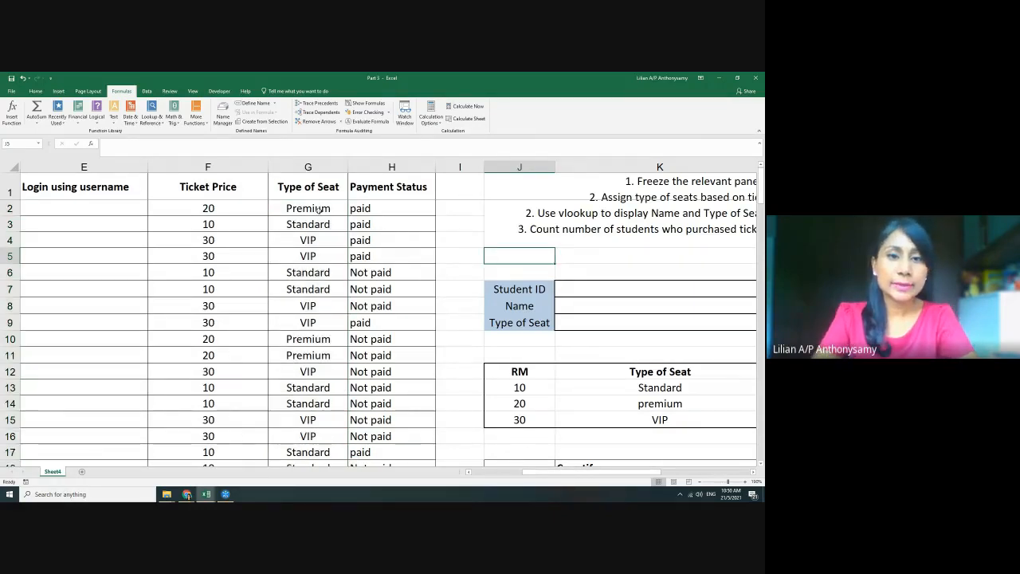
double_click(319, 208)
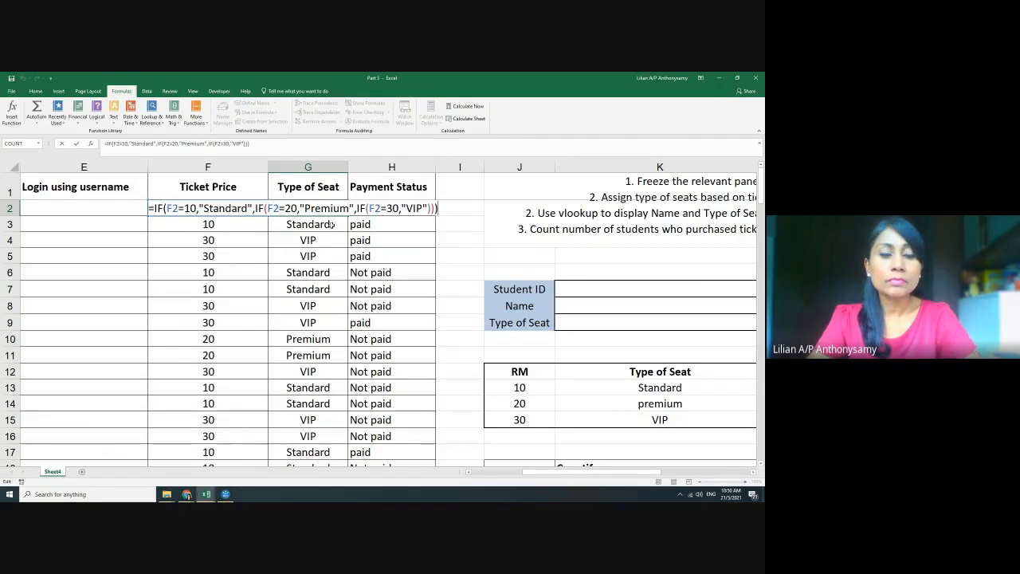
key(ctrl+Return)
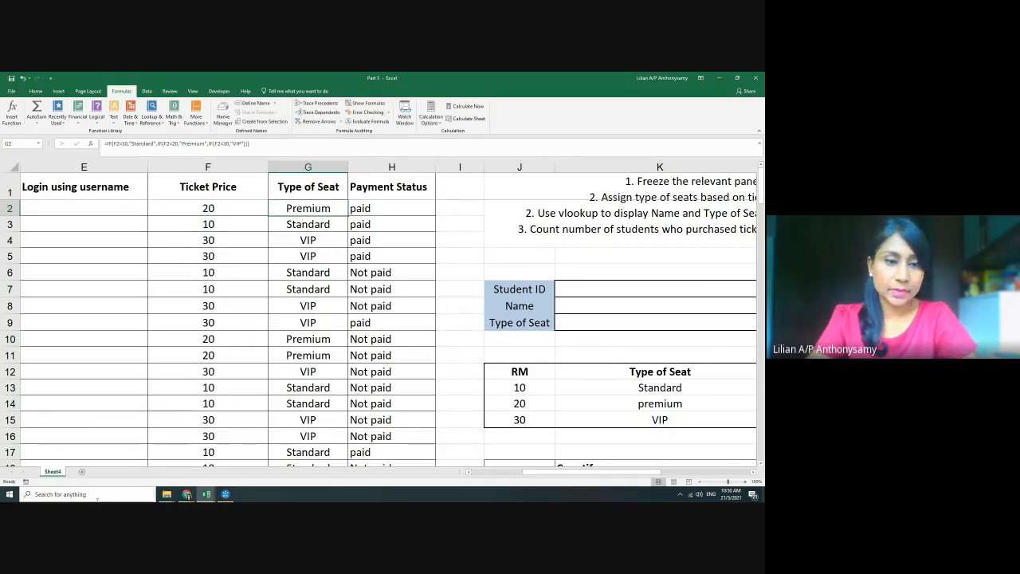
click(105, 494)
text(notepad)
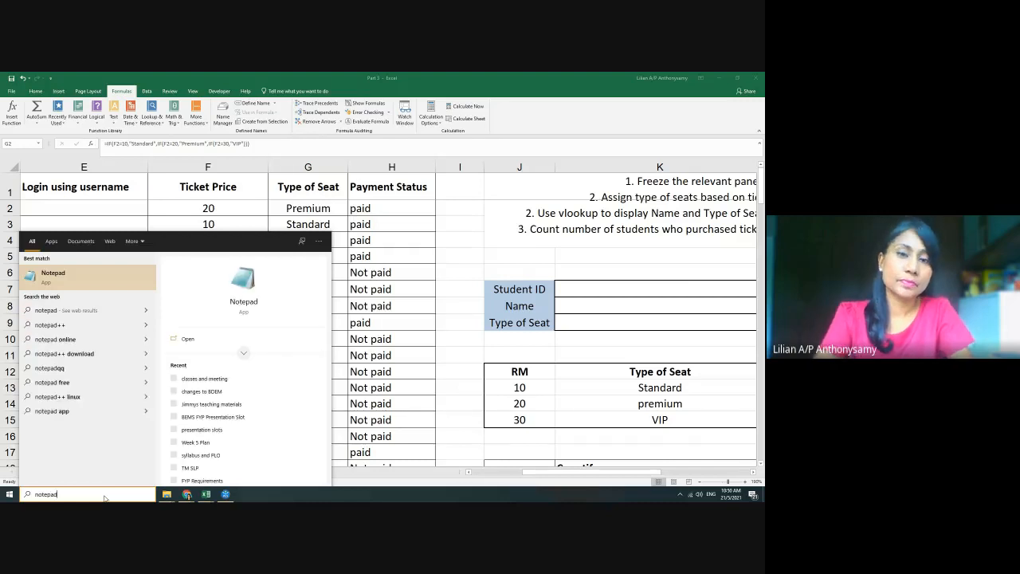
Launch Notepad and type the IF sketch =if(F2=10, " XXX", as an example
key(Return)
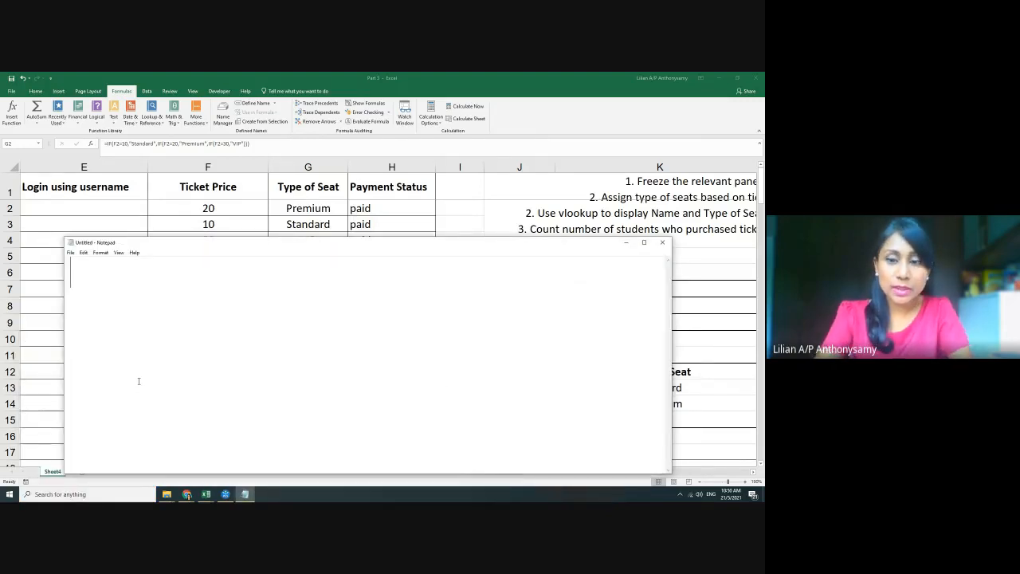
text(=if)
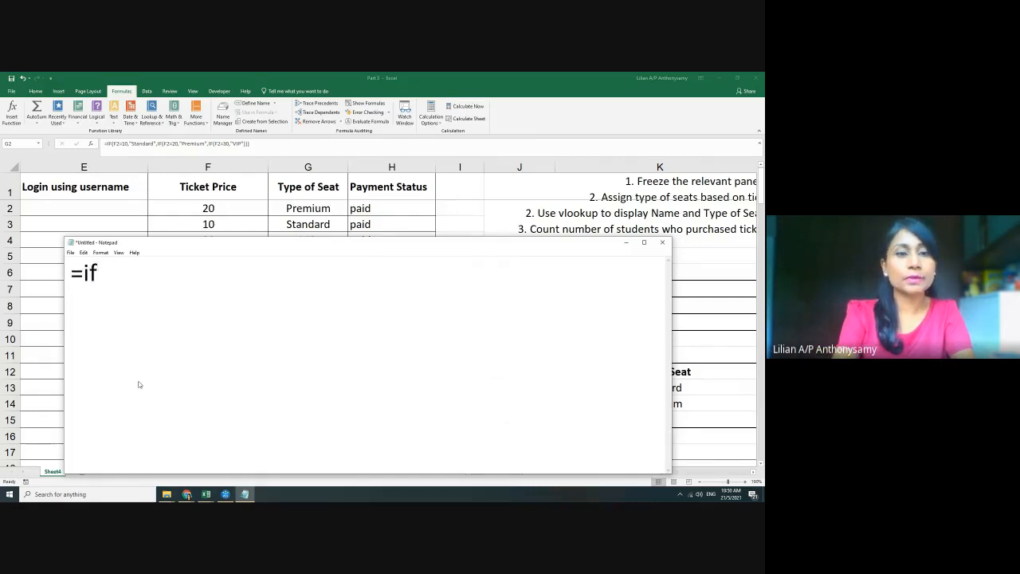
text(()
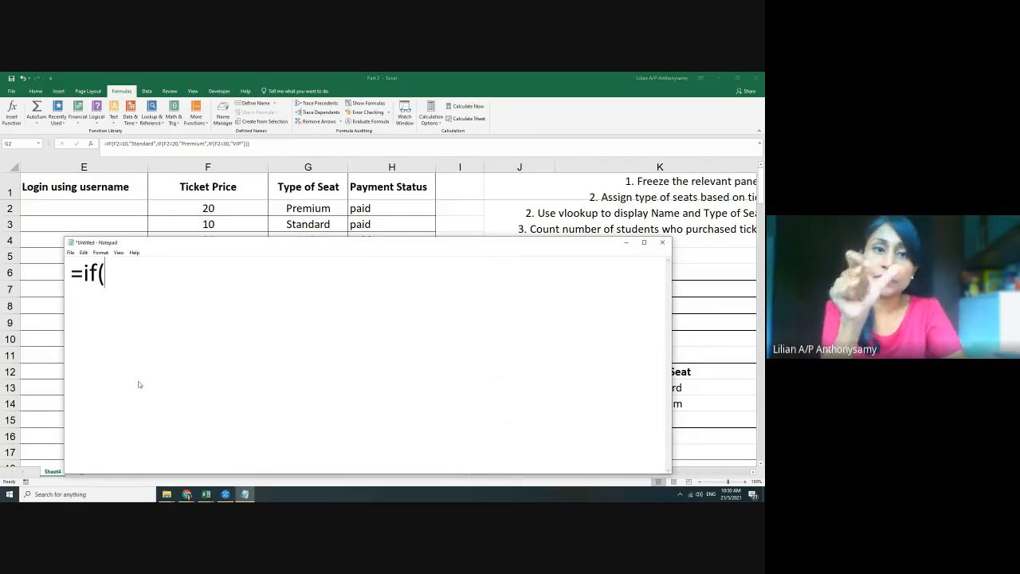
text(F2)
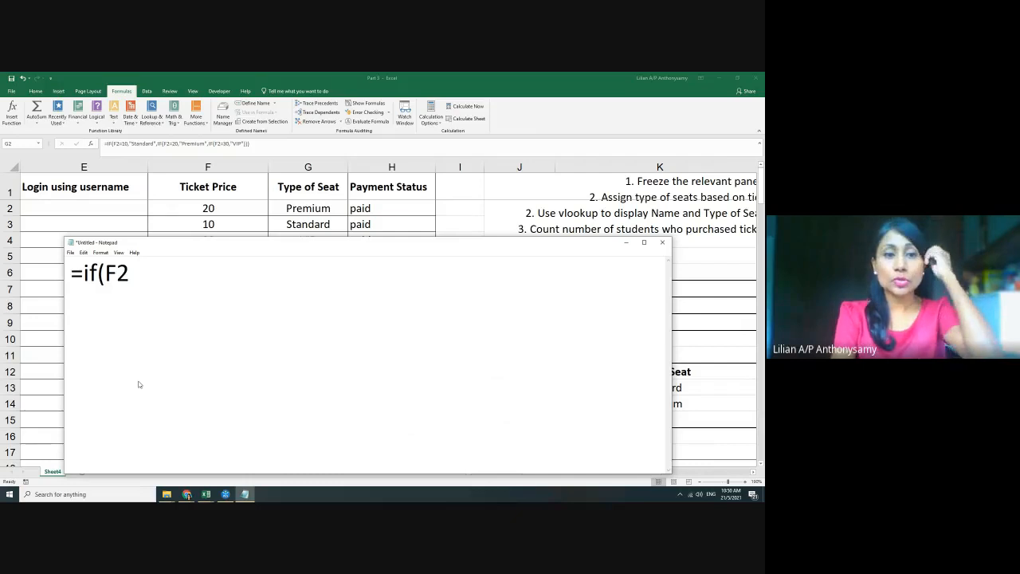
text(=)
text(1)
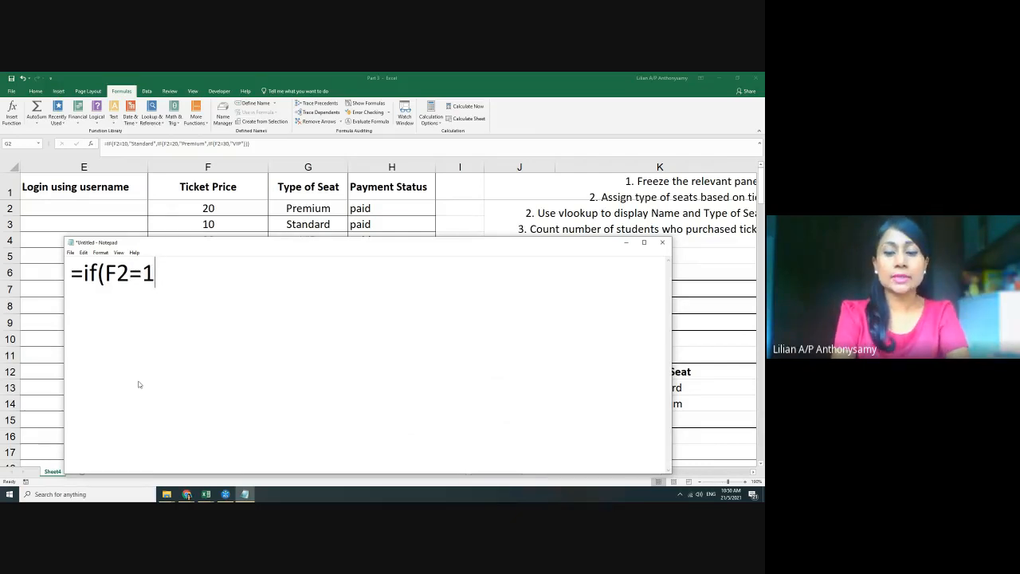
text(0, ")
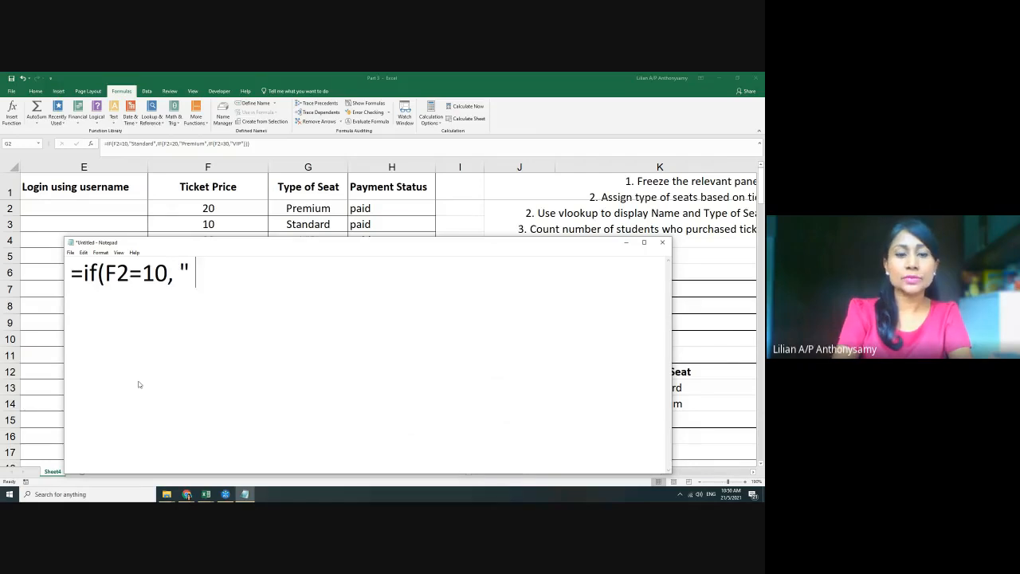
text( XXX")
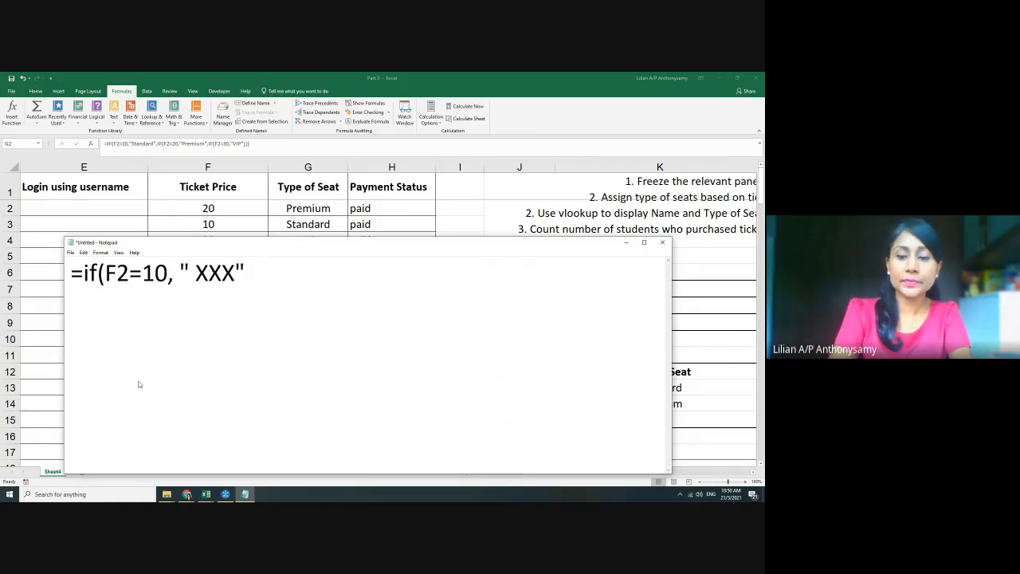
text())
key(BackSpace)
text(,)
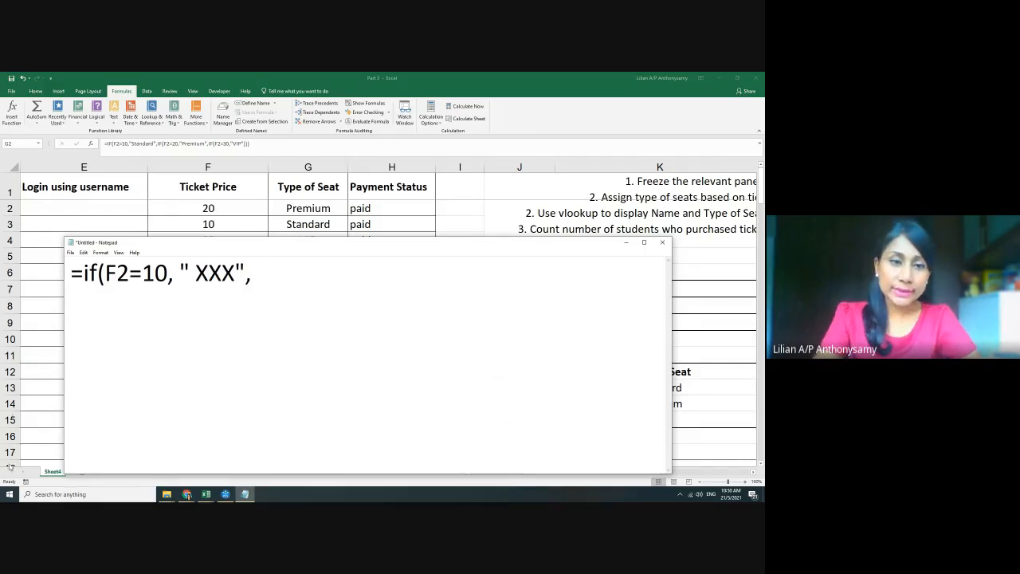
click(205, 494)
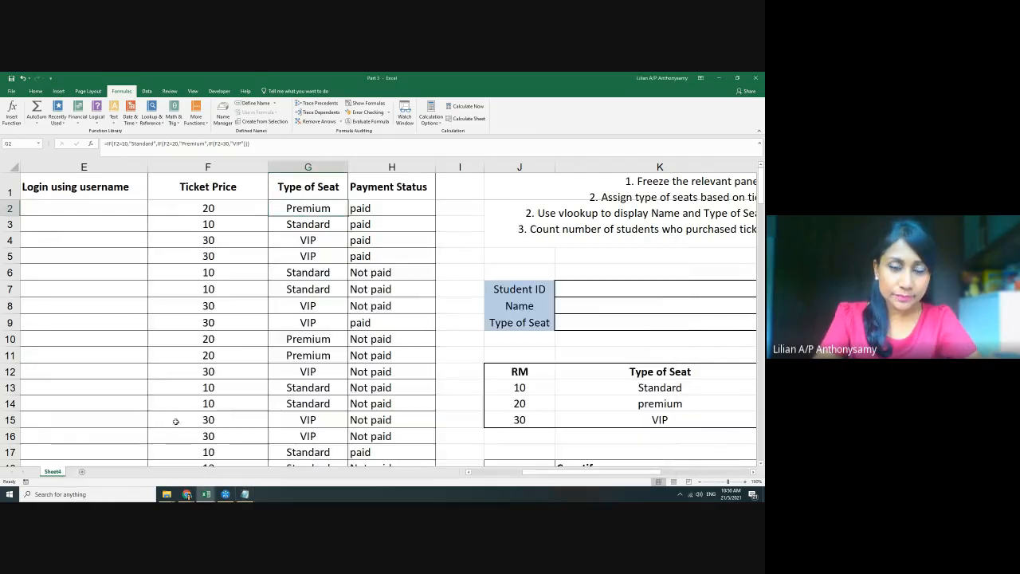
click(244, 494)
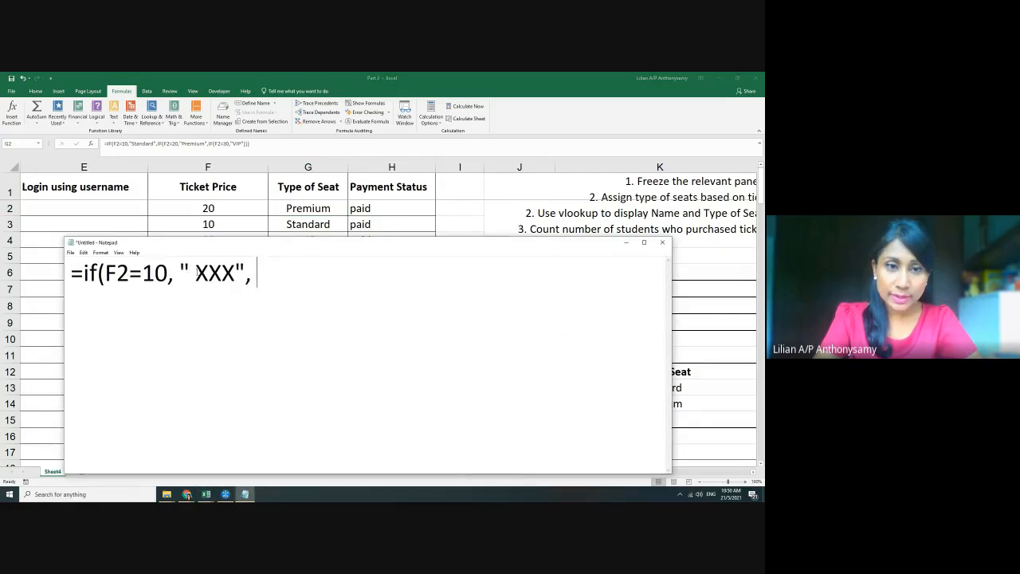
Tidy the sketch to =if(F2=10, "XXX", ...... and start a new line below it
click(196, 273)
key(BackSpace)
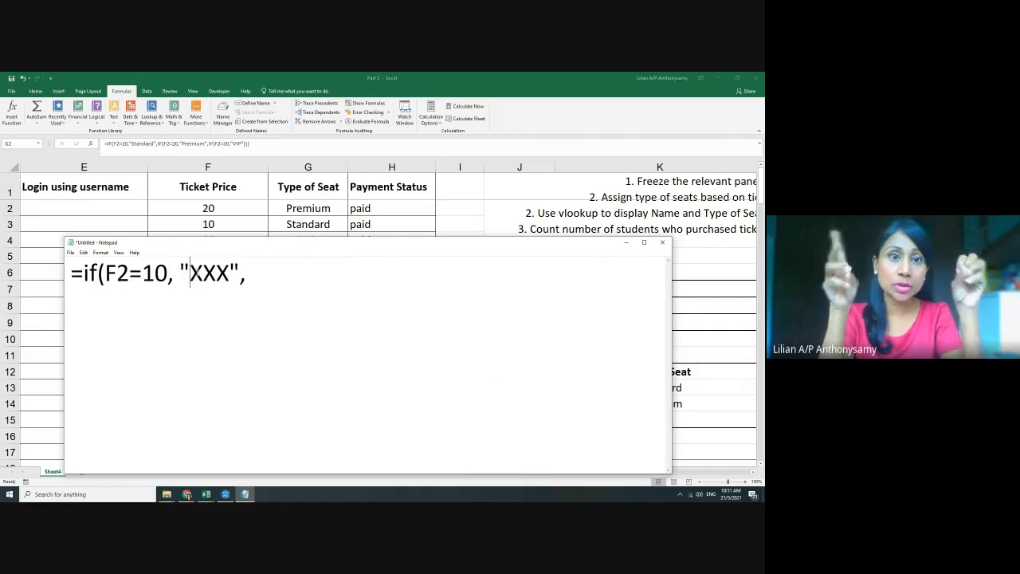
click(290, 278)
text(......)
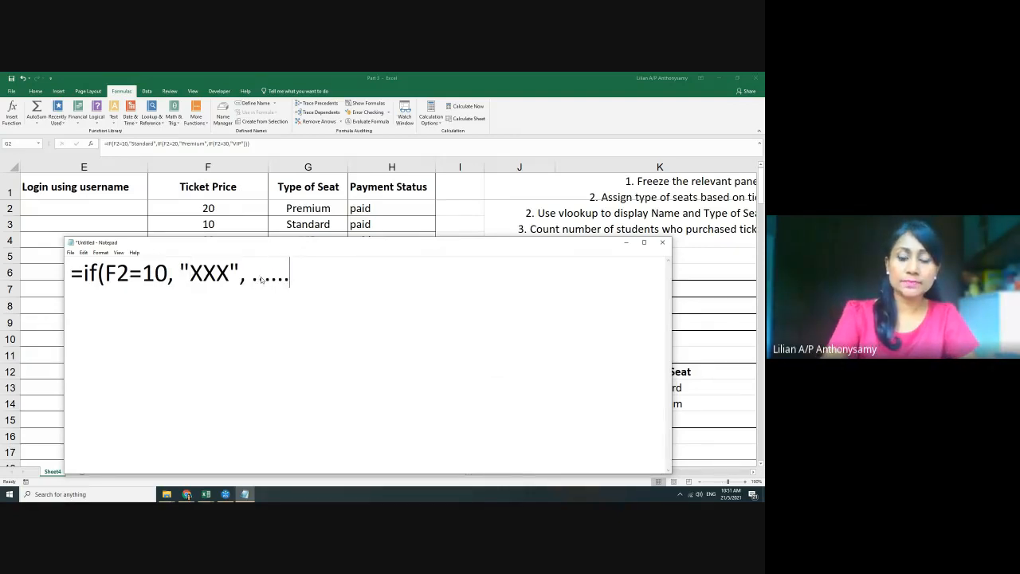
key(ctrl+a)
key(ctrl+c)
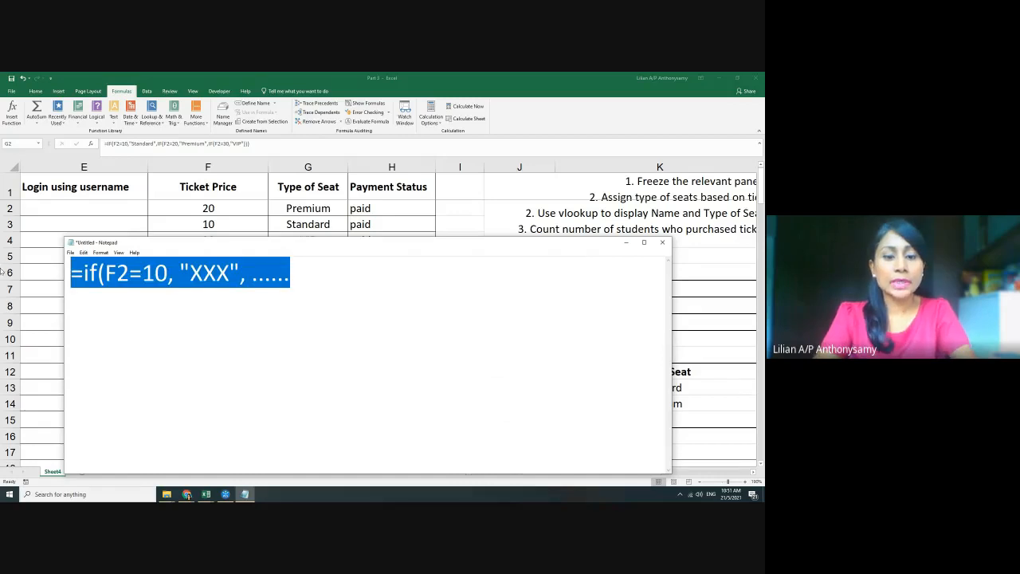
click(333, 275)
key(Return)
key(Return)
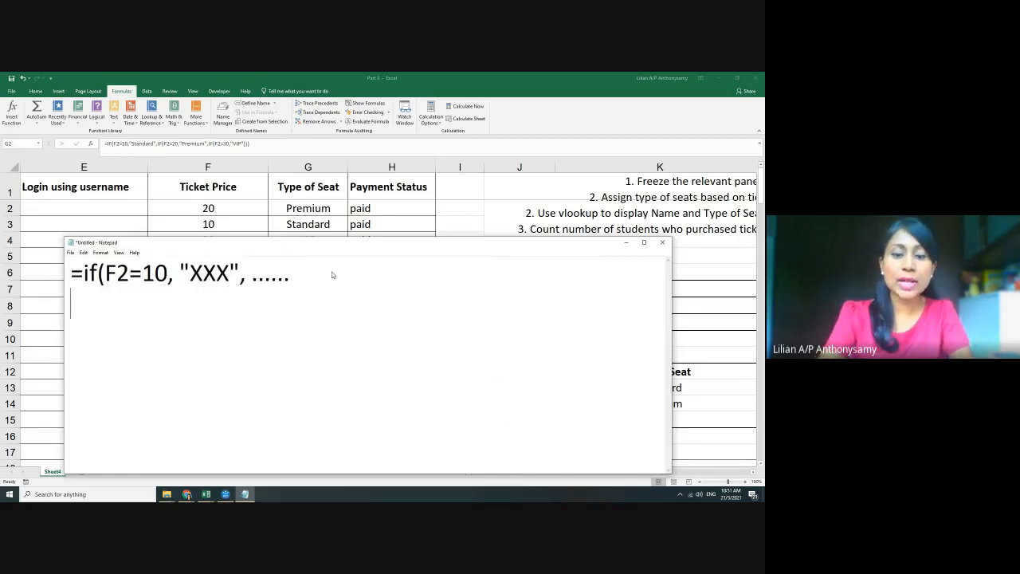
Paste a copy of the sketch and change its condition to F2 <=10
key(ctrl+v)
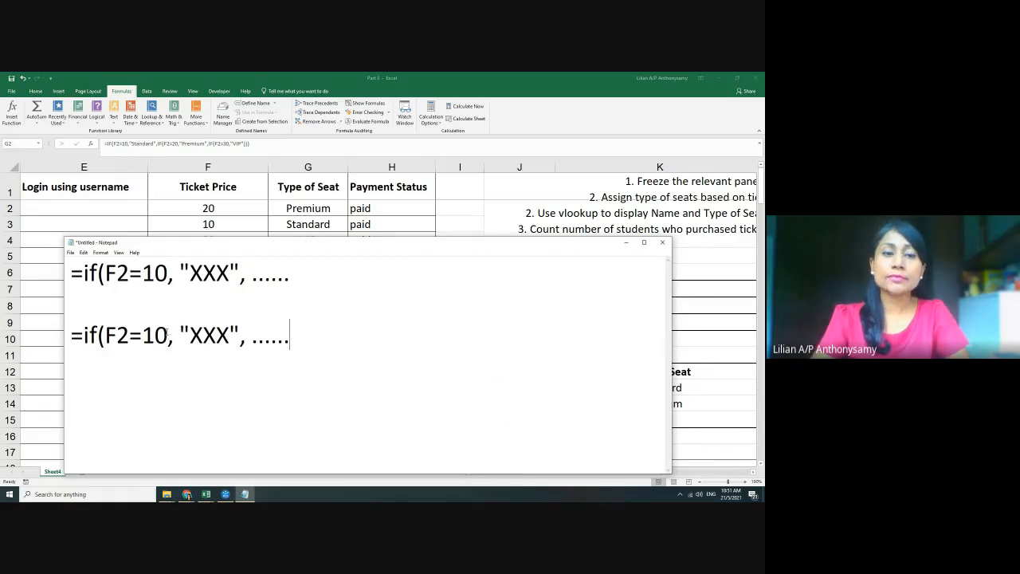
drag(169, 335, 141, 336)
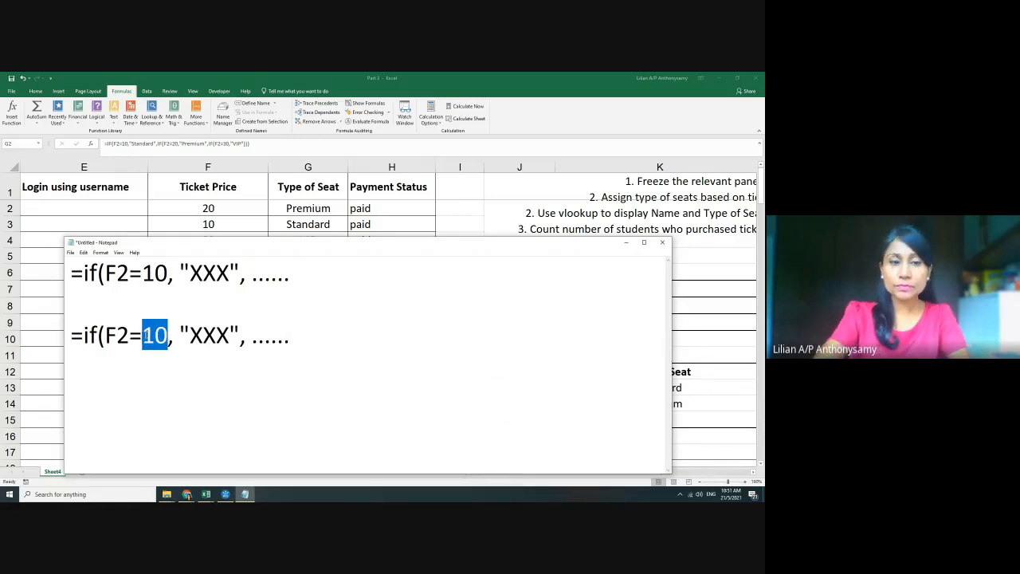
click(131, 336)
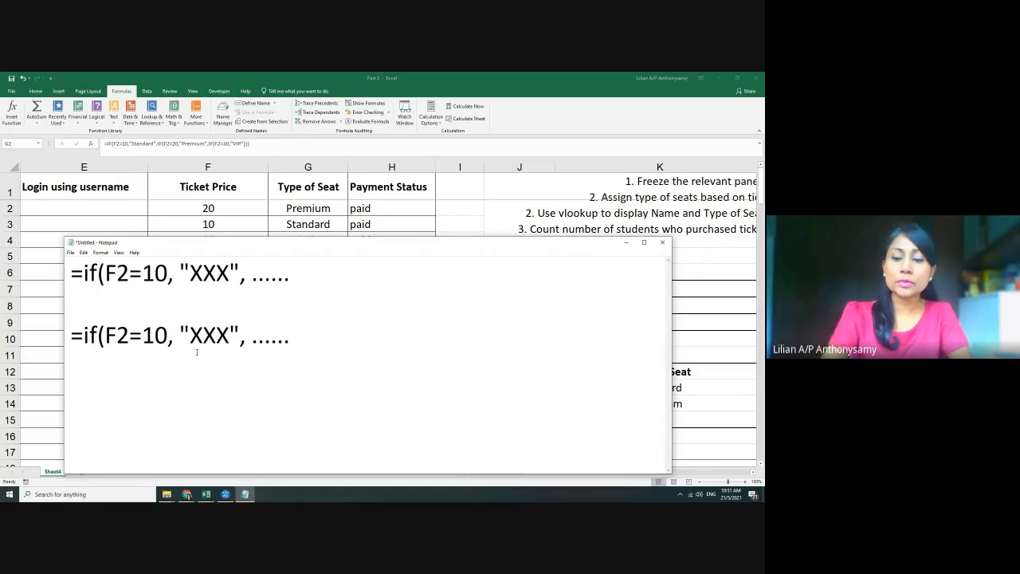
text(>)
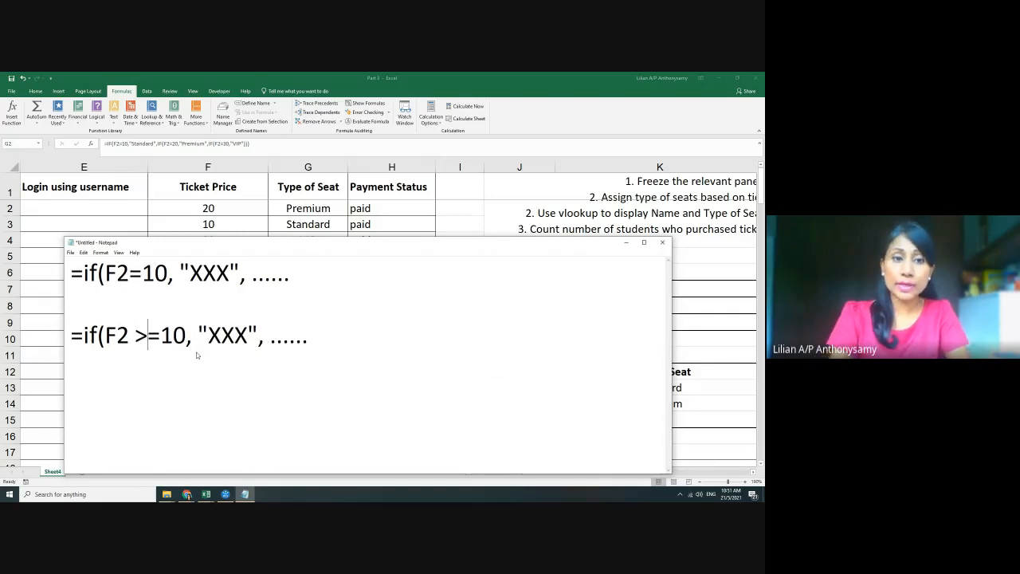
text(\)
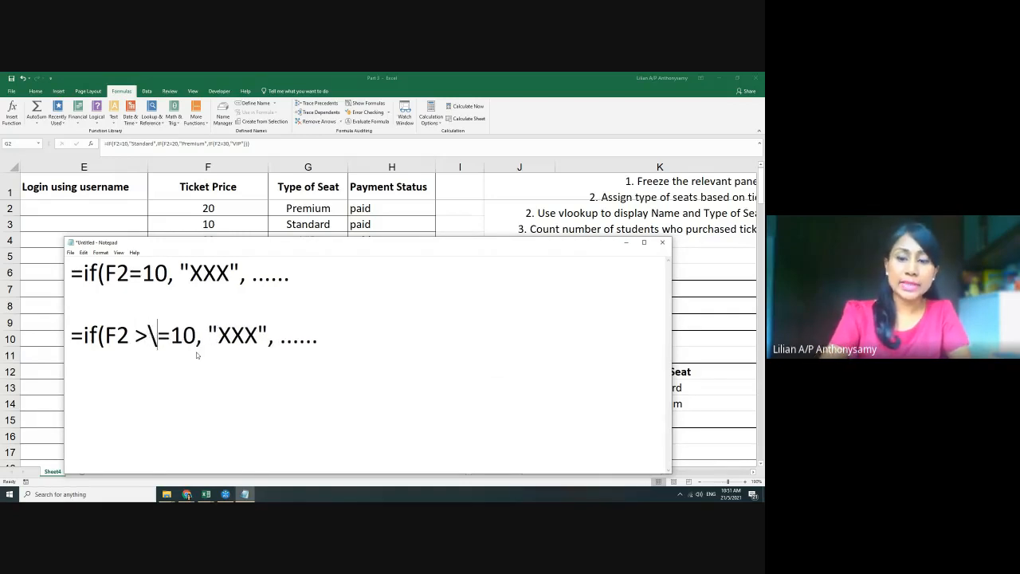
key(BackSpace)
key(BackSpace)
text(<)
key(Delete)
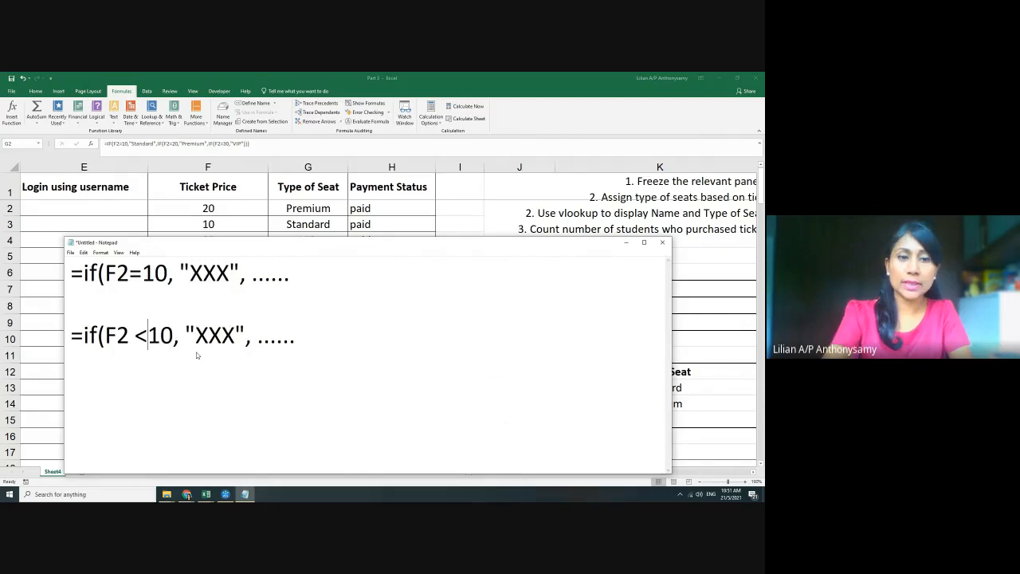
text(=)
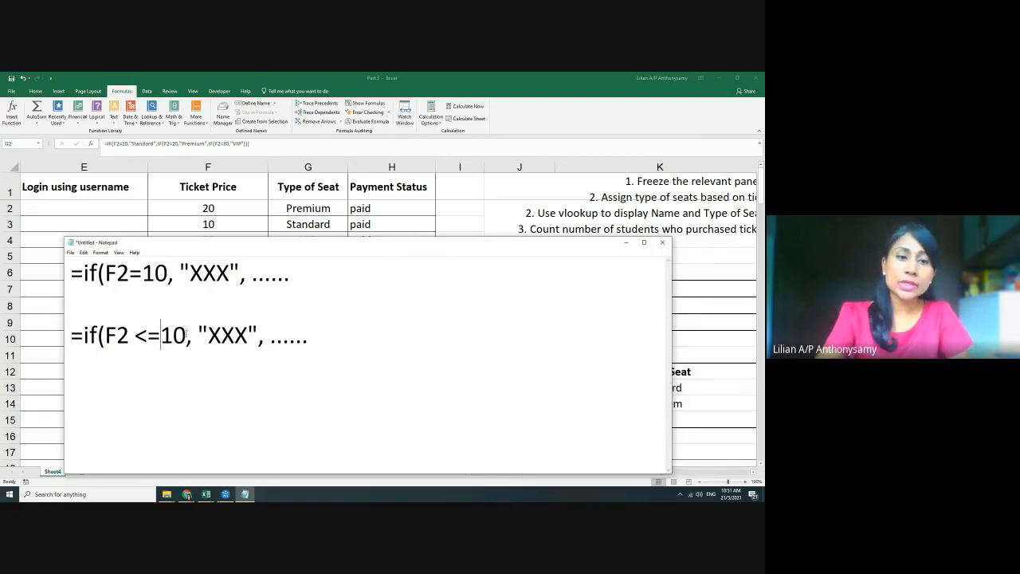
drag(187, 336, 109, 334)
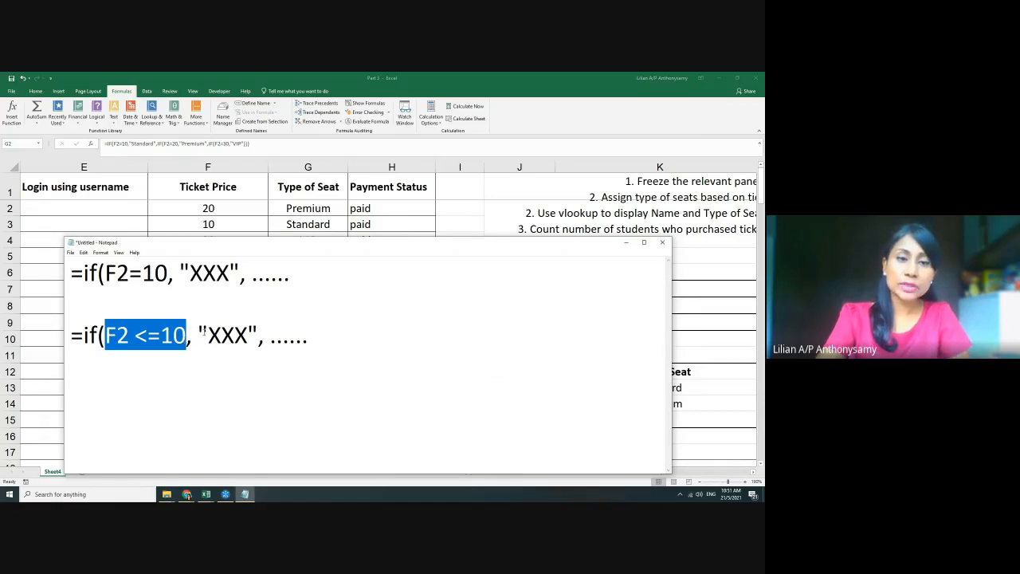
Replace the "XXX" result with G2*H4, then minimize Notepad to show the sheet
drag(199, 334, 258, 334)
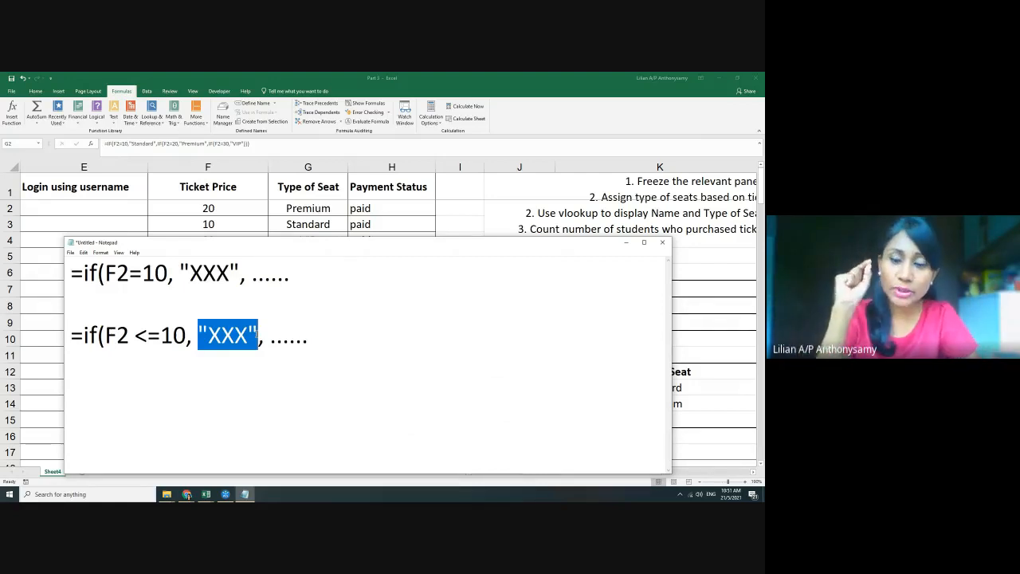
key(Delete)
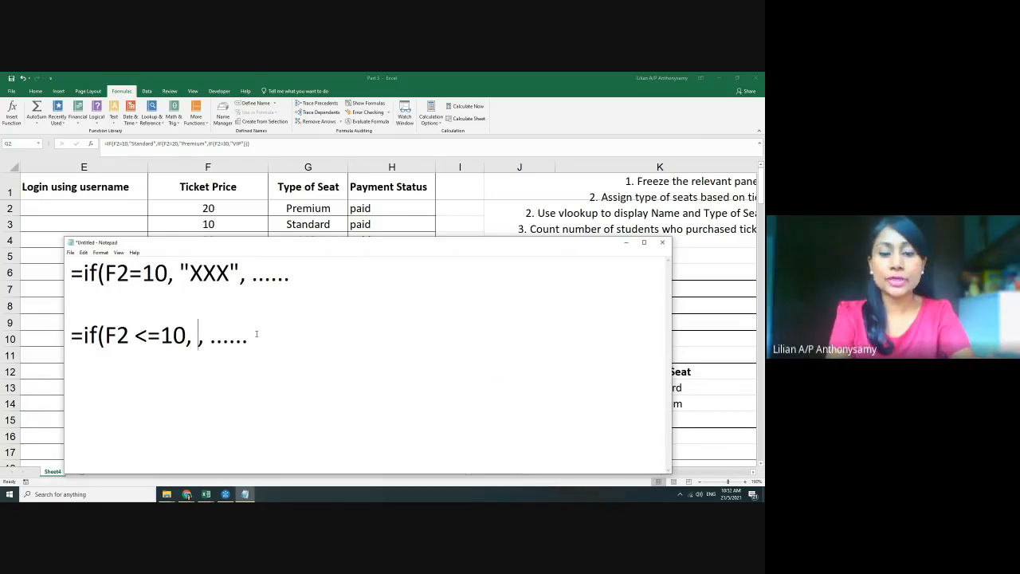
text(G2)
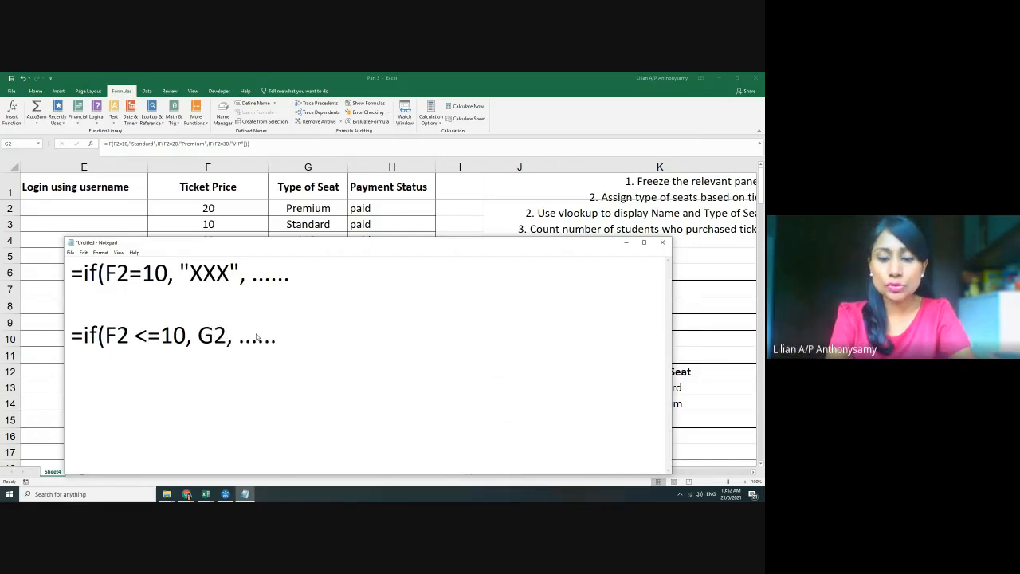
text(*)
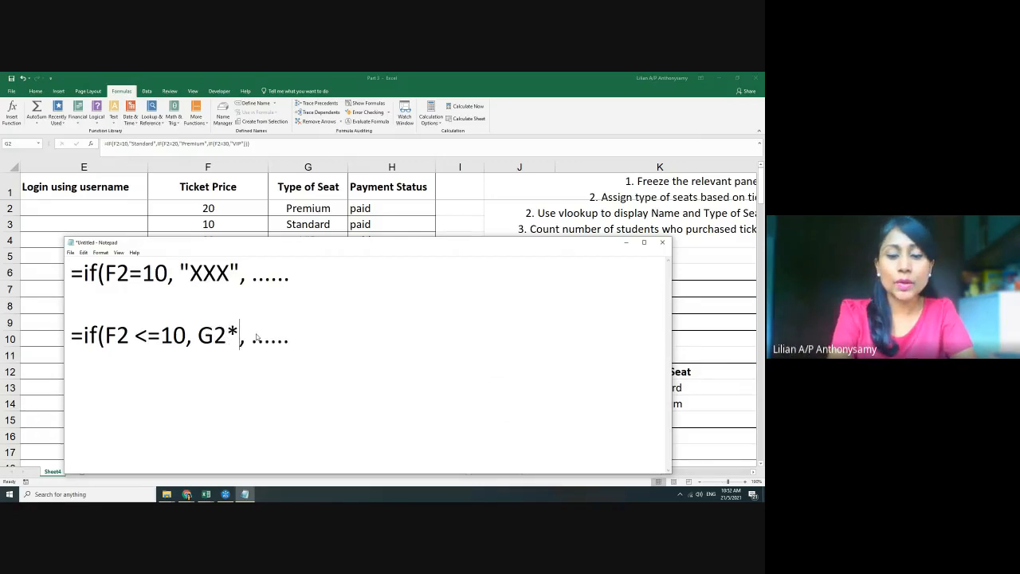
text(h)
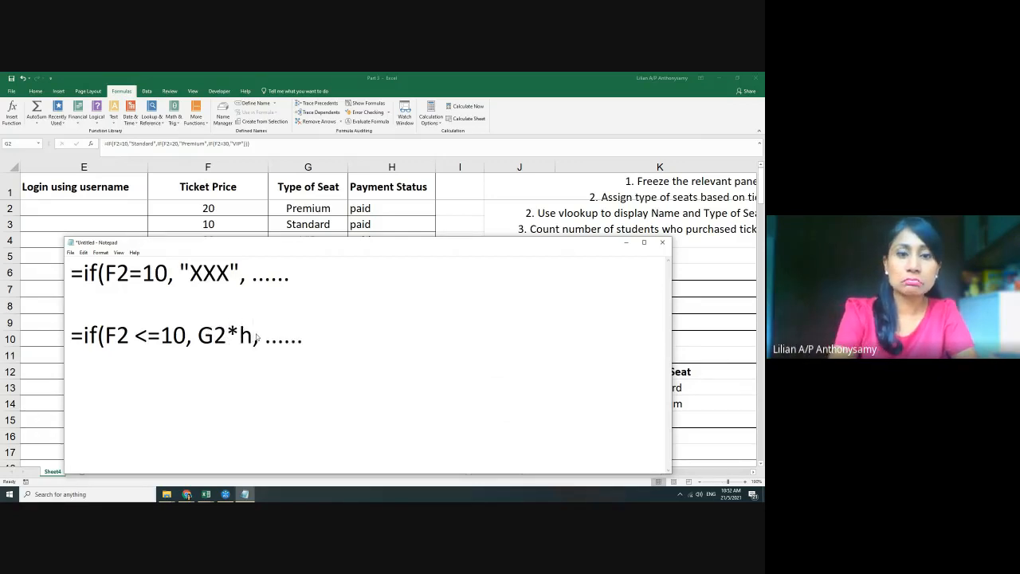
key(BackSpace)
text(H$)
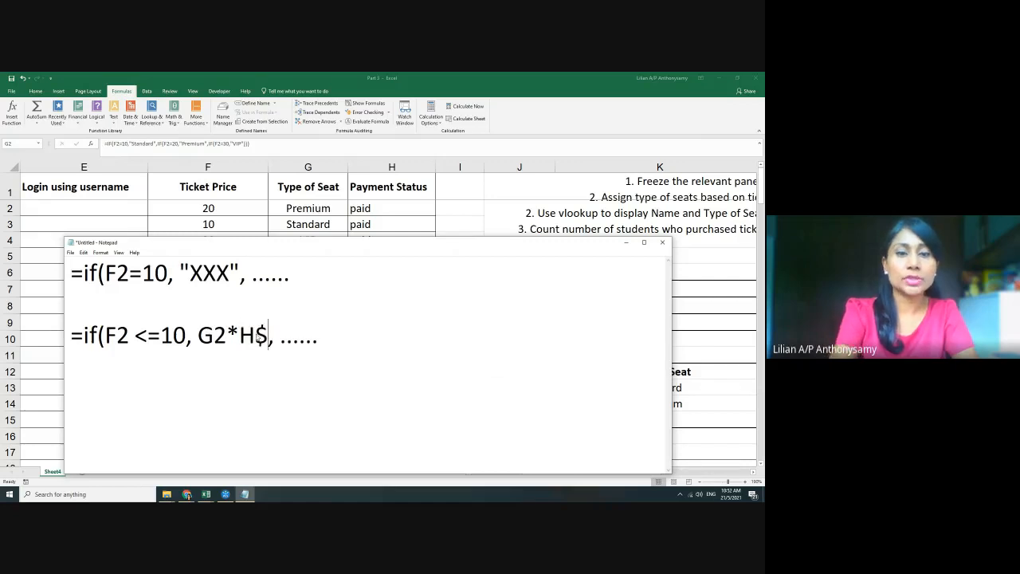
key(BackSpace)
text(4)
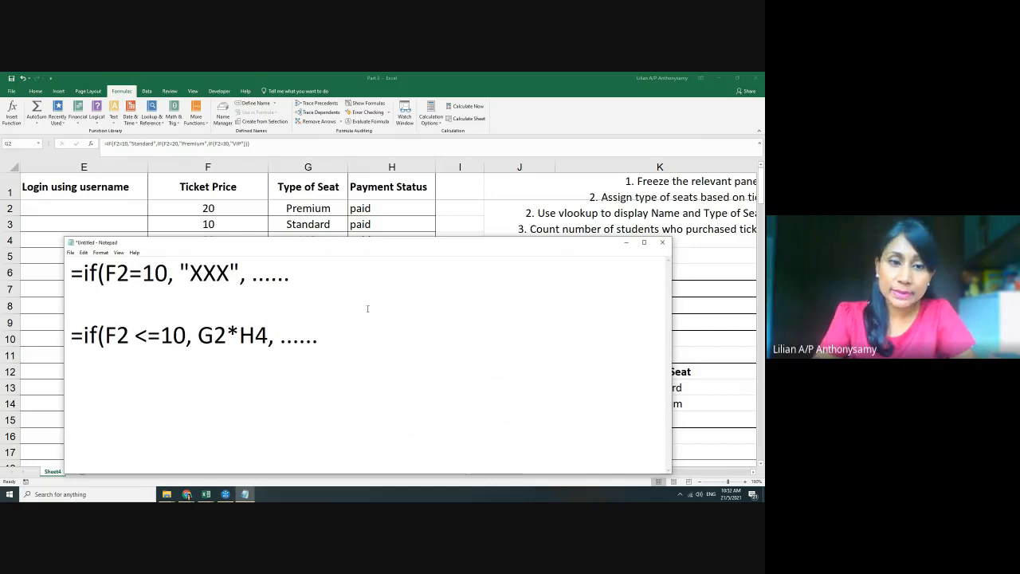
key(shift+Right)
key(shift+Right)
key(shift+Right)
key(shift+Right)
key(shift+Right)
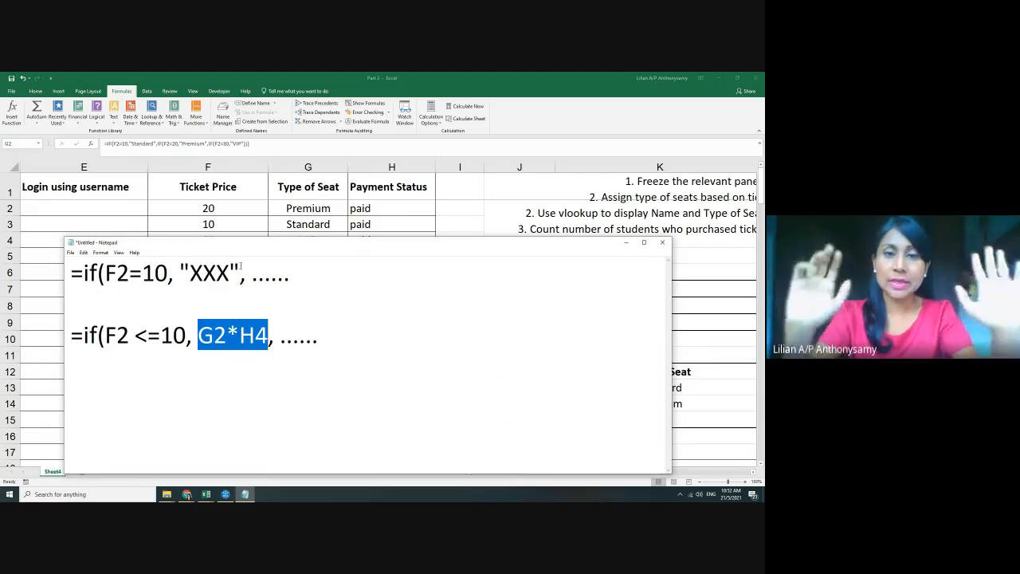
click(626, 242)
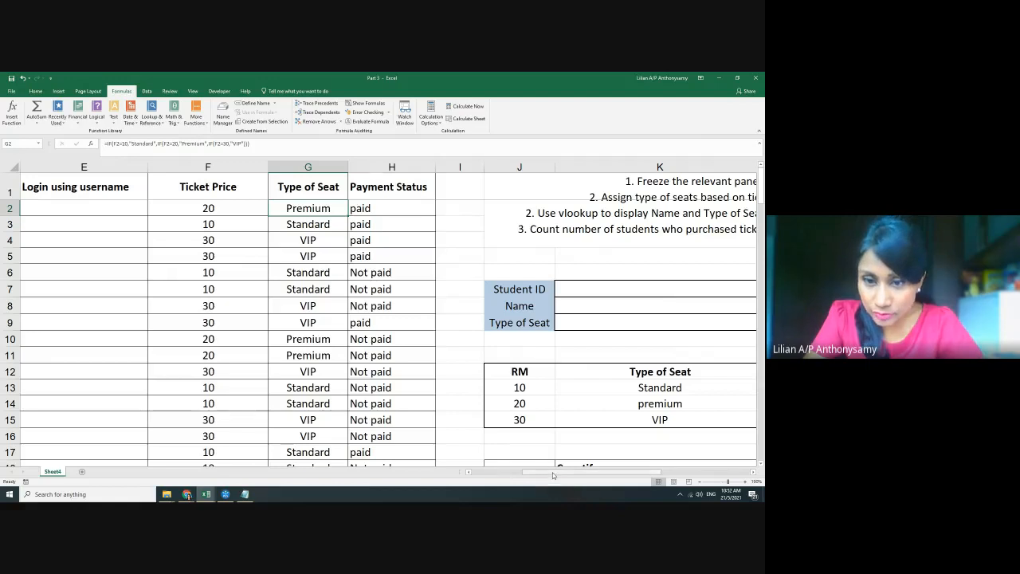
drag(553, 474, 580, 474)
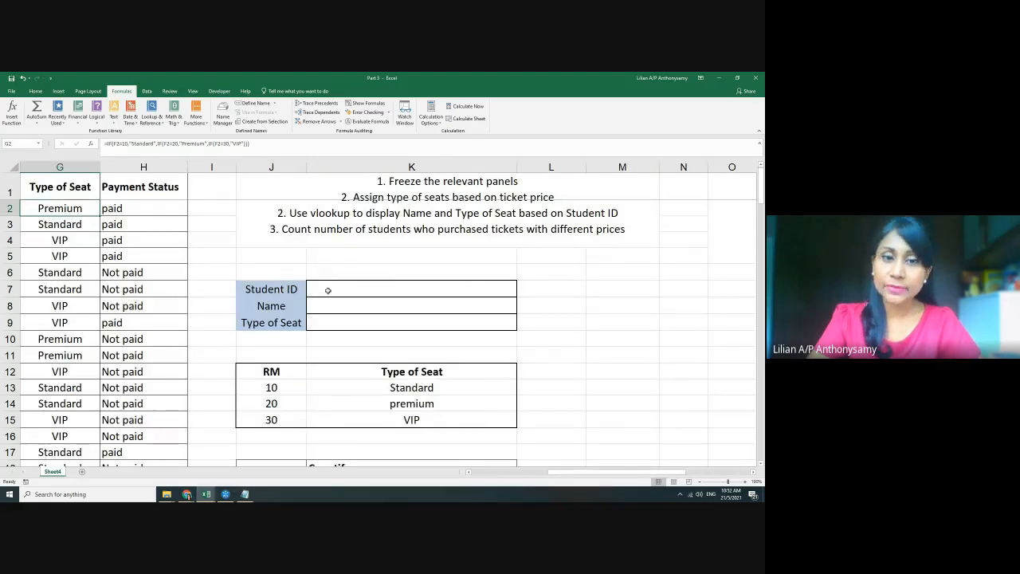
click(370, 290)
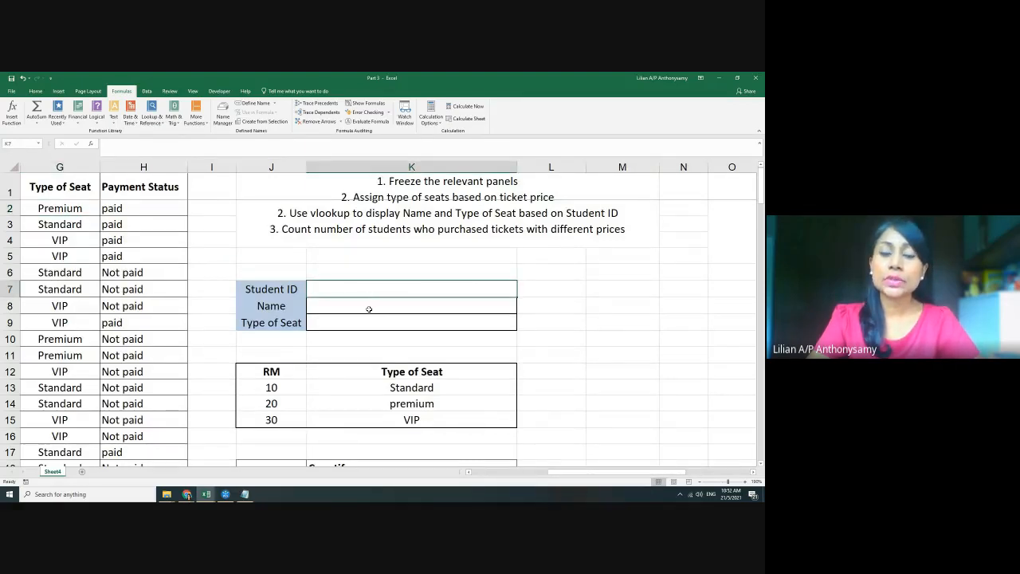
click(369, 308)
click(368, 322)
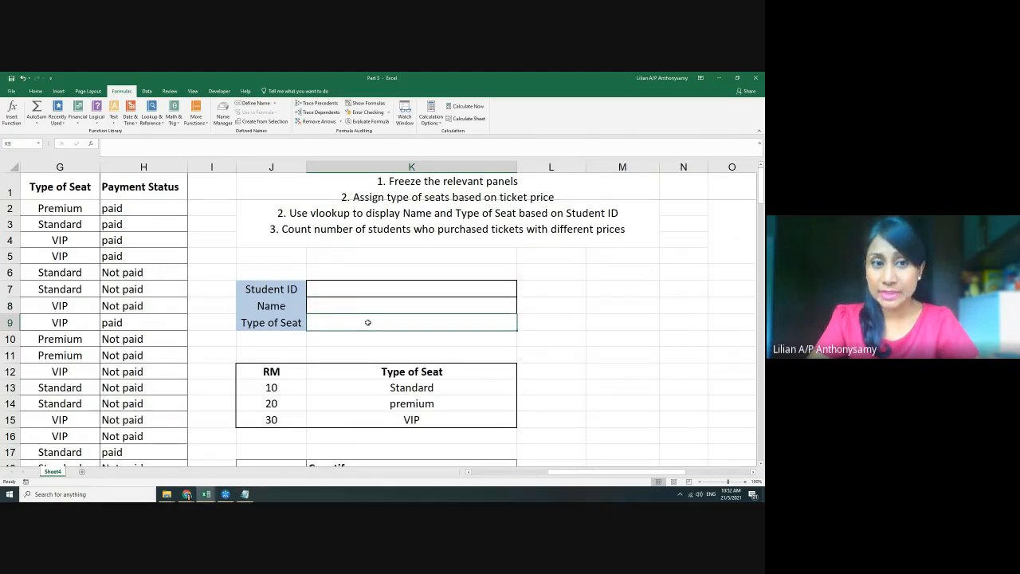
drag(588, 472, 573, 476)
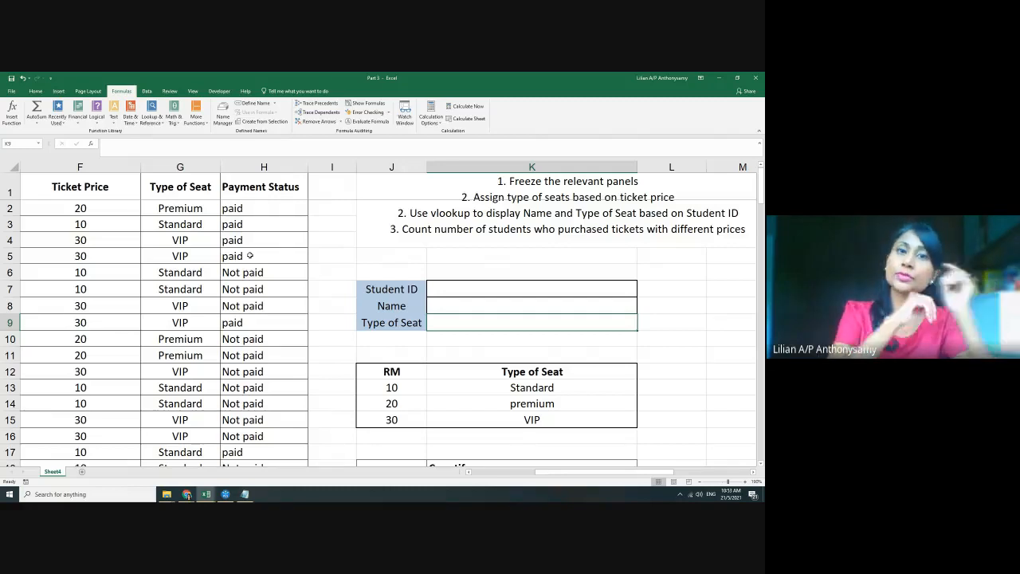
click(522, 308)
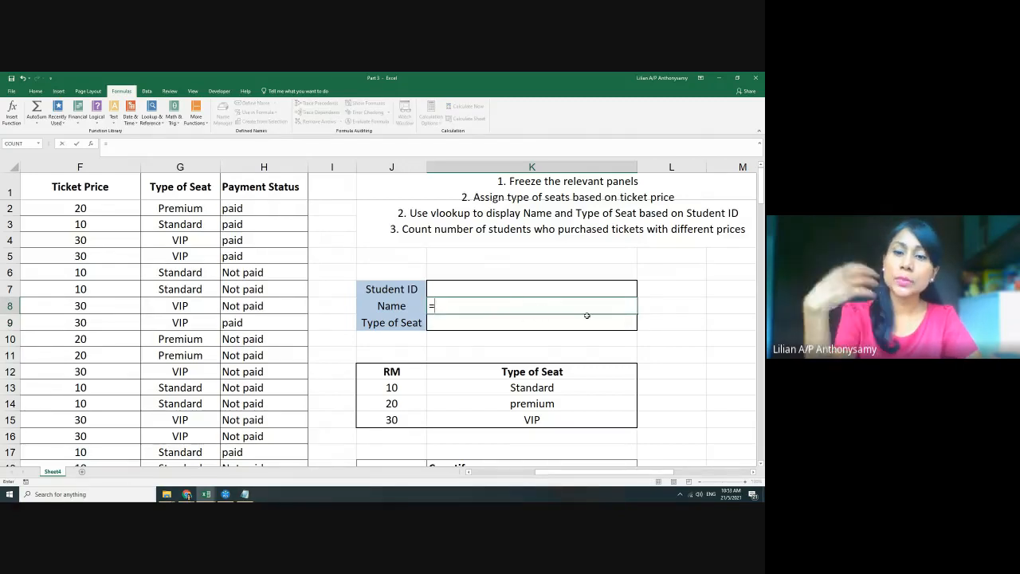
text(=v)
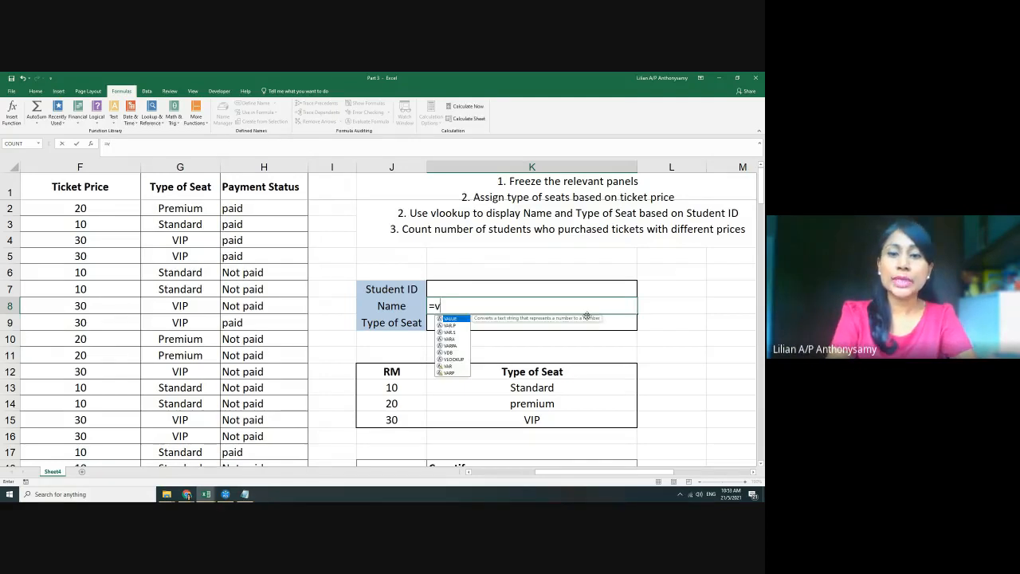
text(lo)
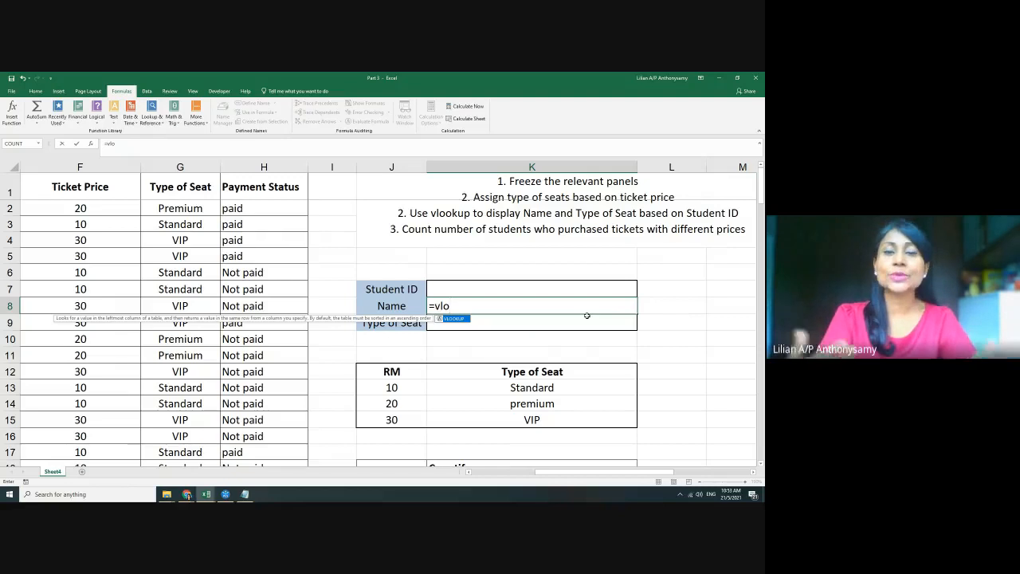
key(Tab)
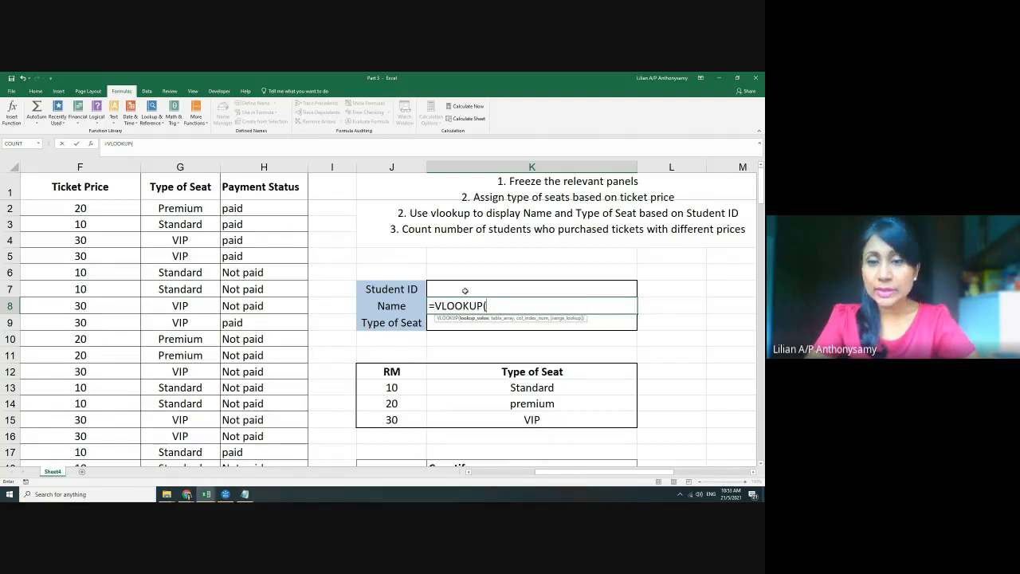
click(465, 290)
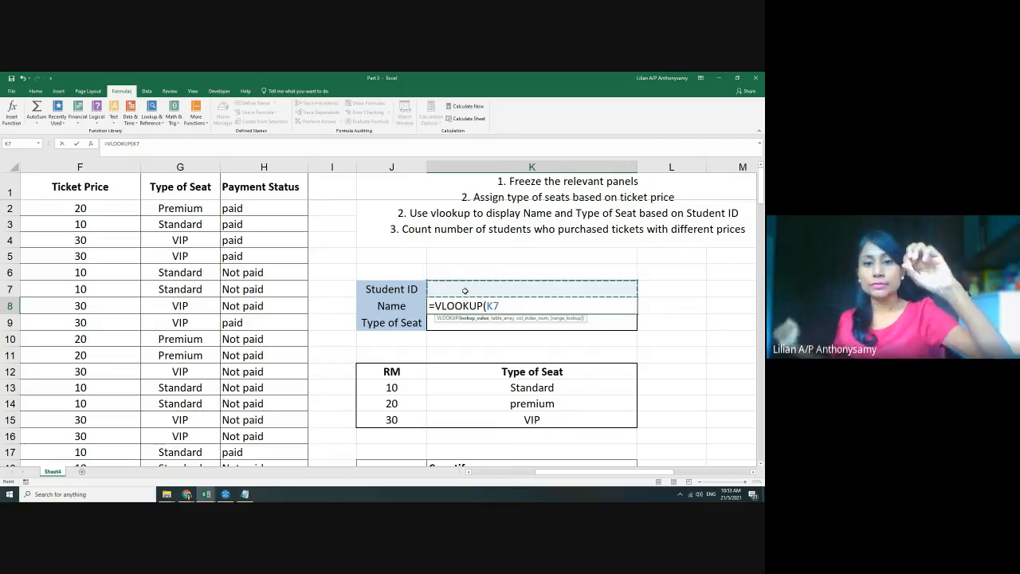
text(,)
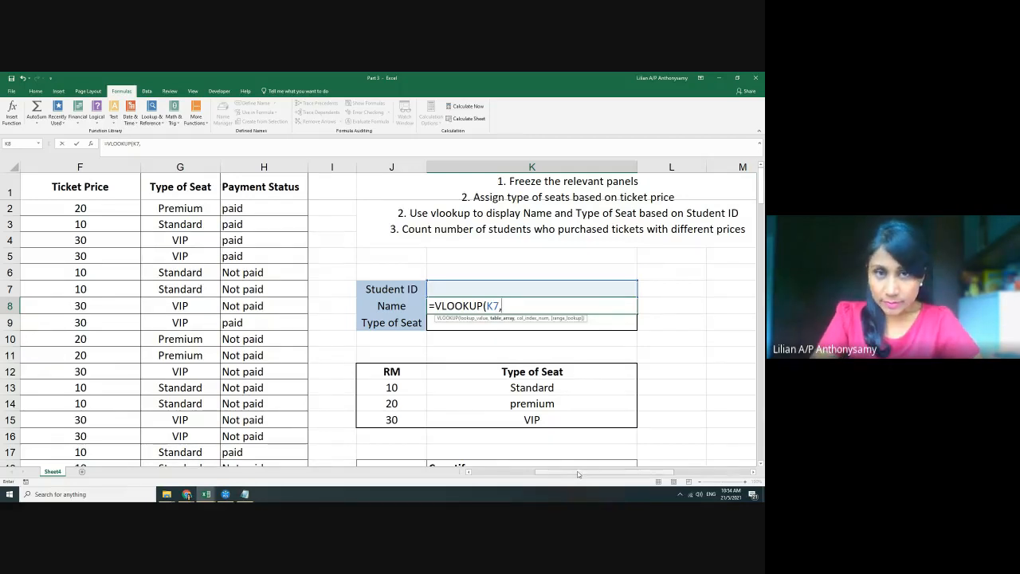
drag(579, 474, 510, 473)
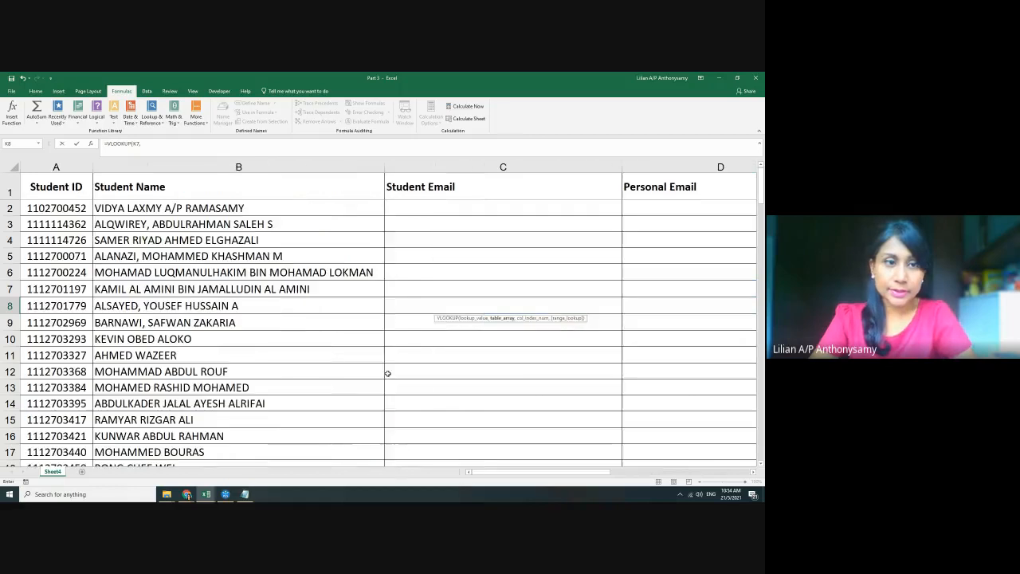
click(439, 369)
key(Escape)
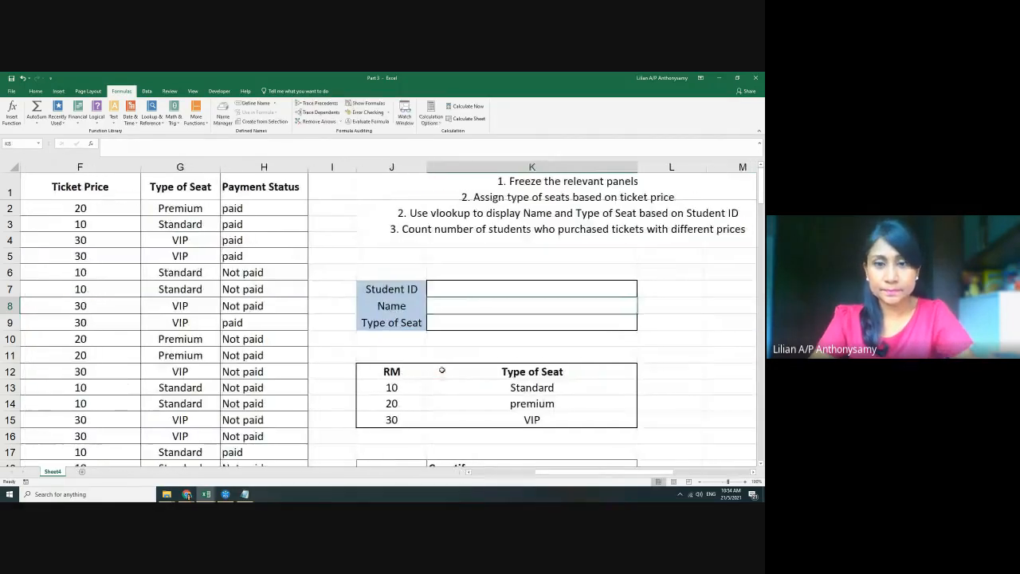
text(=)
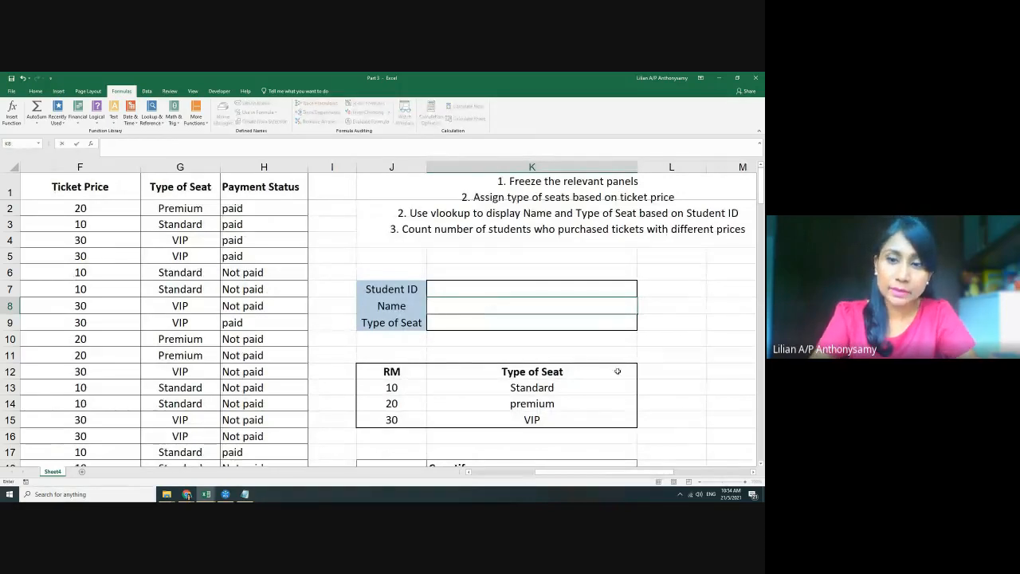
Cancel the stray entry and start =VLOOKUP( in K8 using K7 as the lookup value
key(Escape)
click(665, 372)
scroll(653, 385, down, 2)
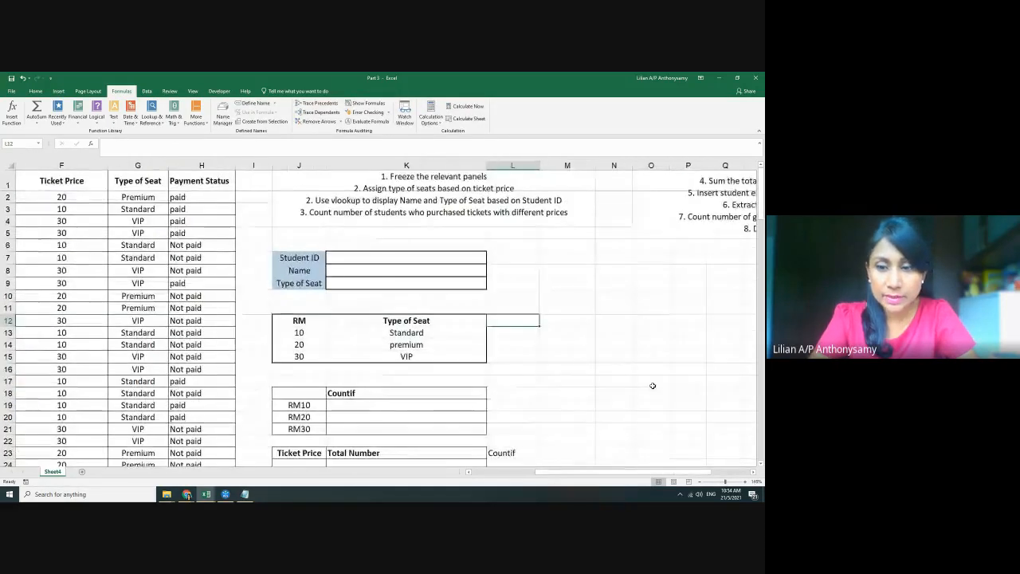
drag(603, 472, 510, 471)
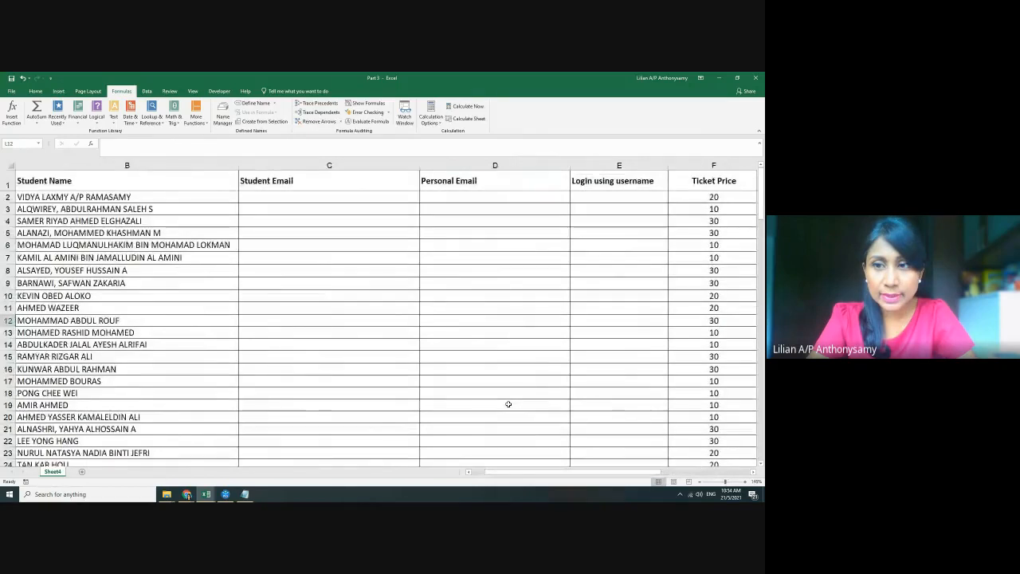
scroll(544, 372, down, 2)
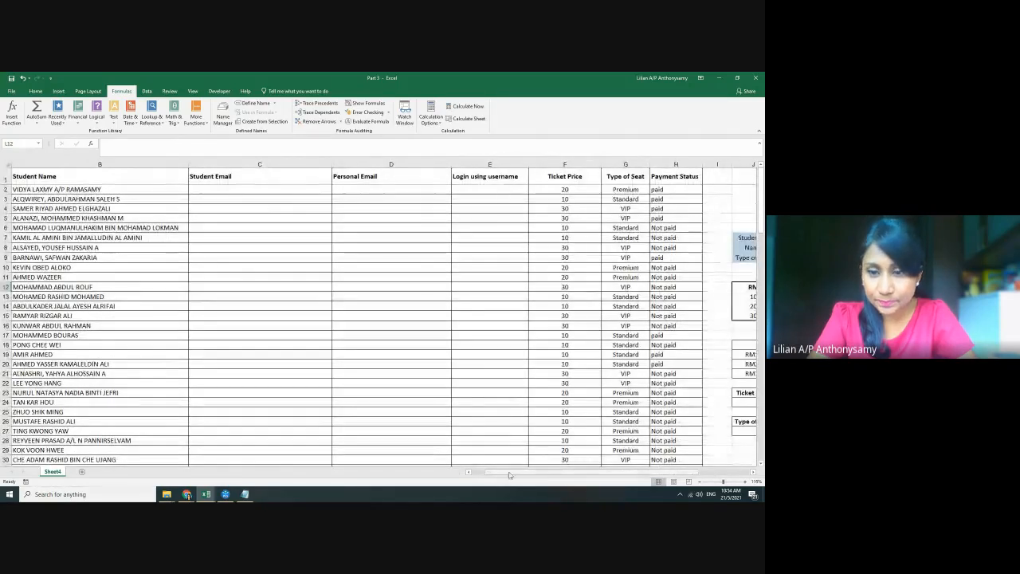
drag(513, 472, 552, 473)
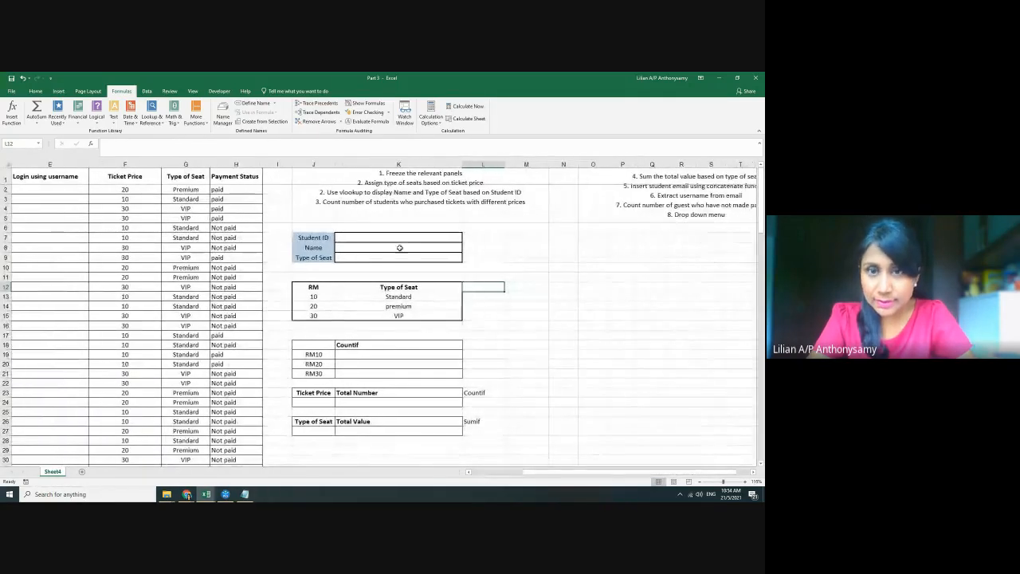
click(399, 247)
text(=VLOOKUP()
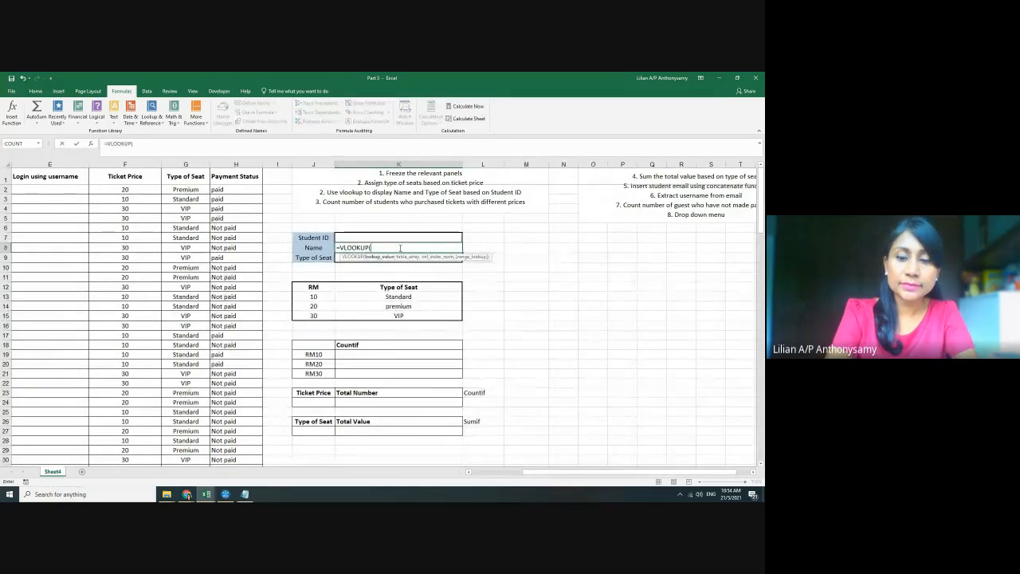
click(378, 240)
text(,)
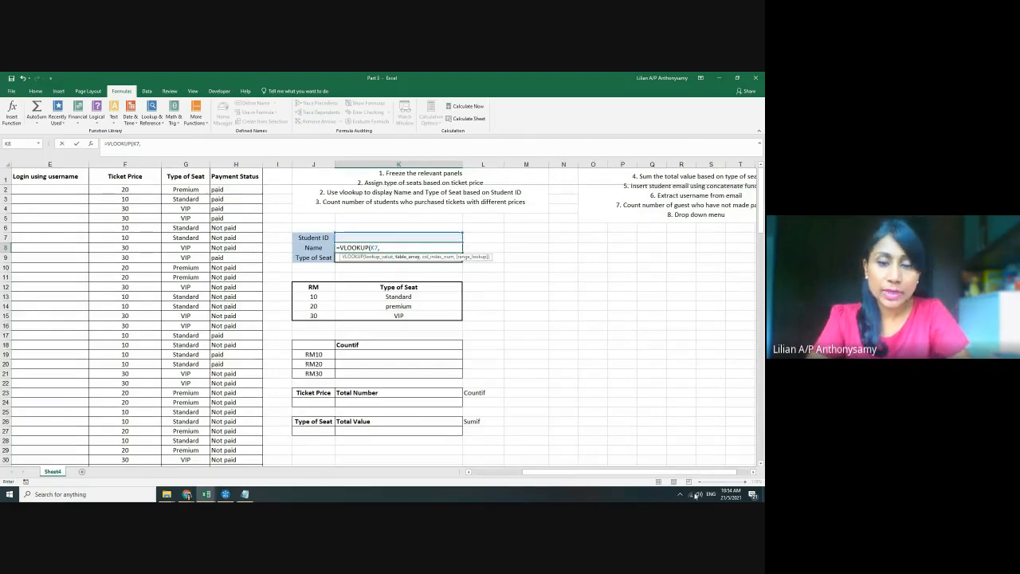
Select the student table A2:H122 as the VLOOKUP table array
drag(660, 474, 608, 474)
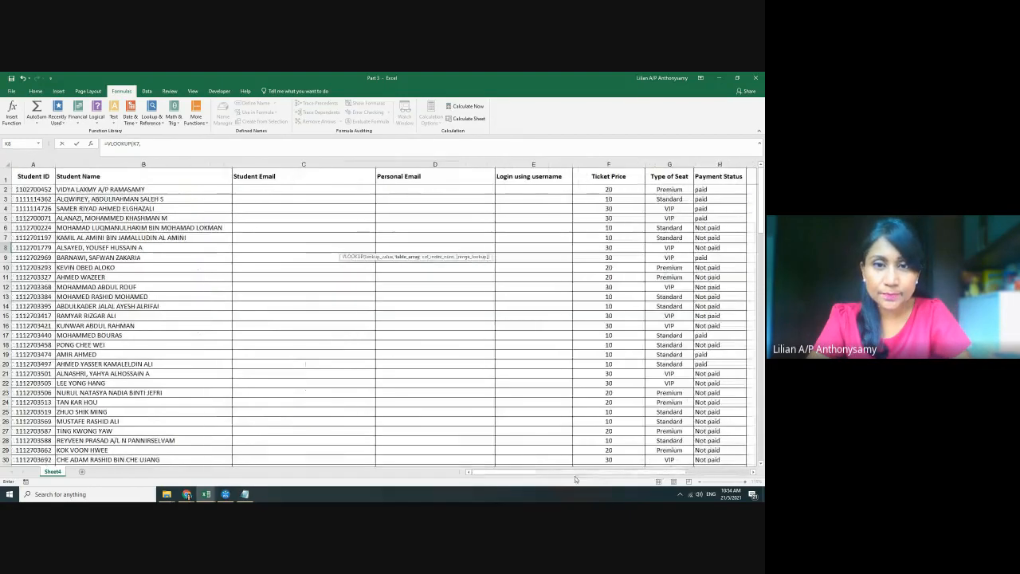
drag(29, 190, 732, 433)
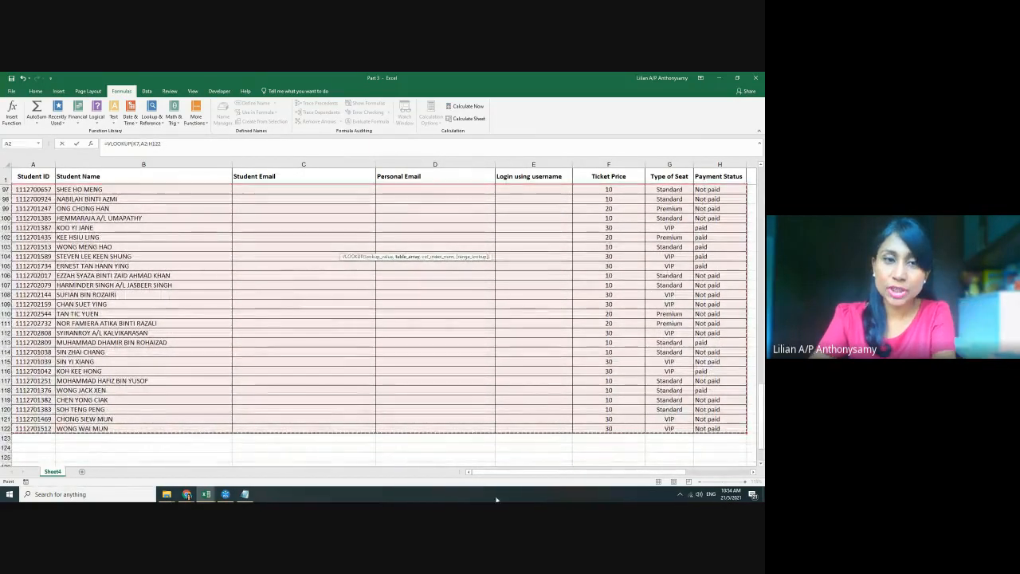
click(491, 473)
drag(491, 472, 553, 473)
scroll(527, 359, up, 20)
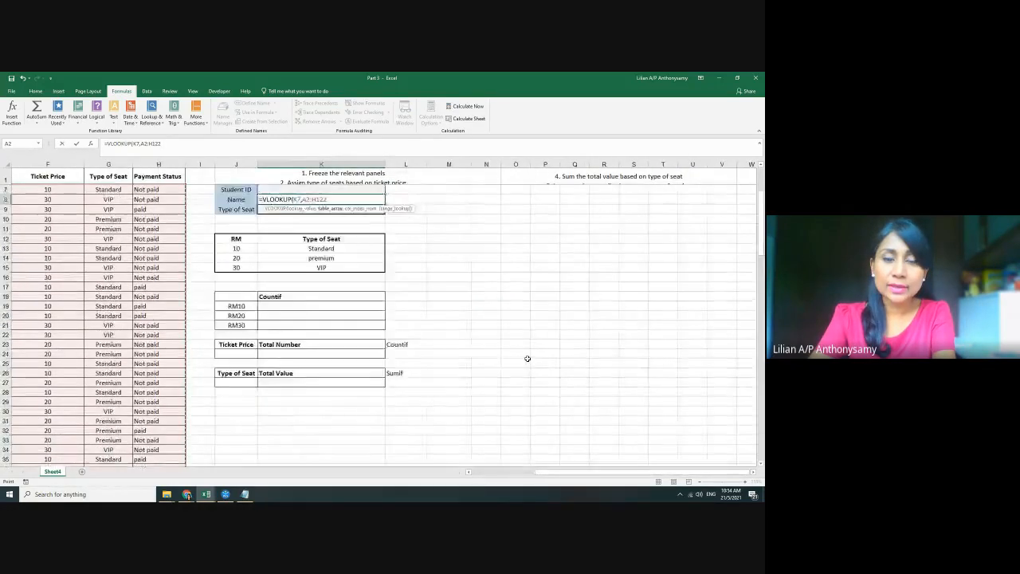
text(,)
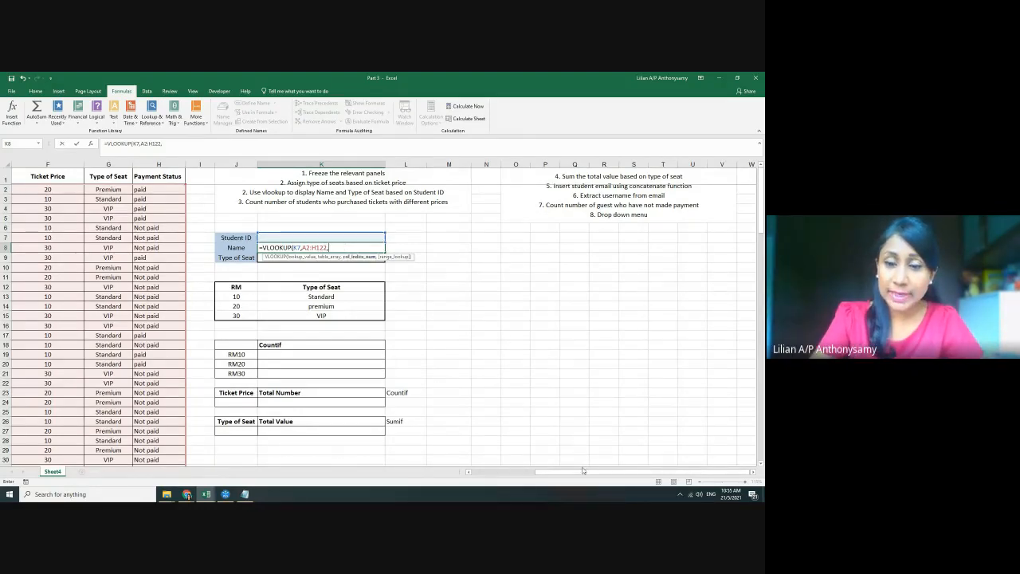
Finish the lookup with column index 2 and FALSE exact match, and enter it
drag(586, 476, 470, 476)
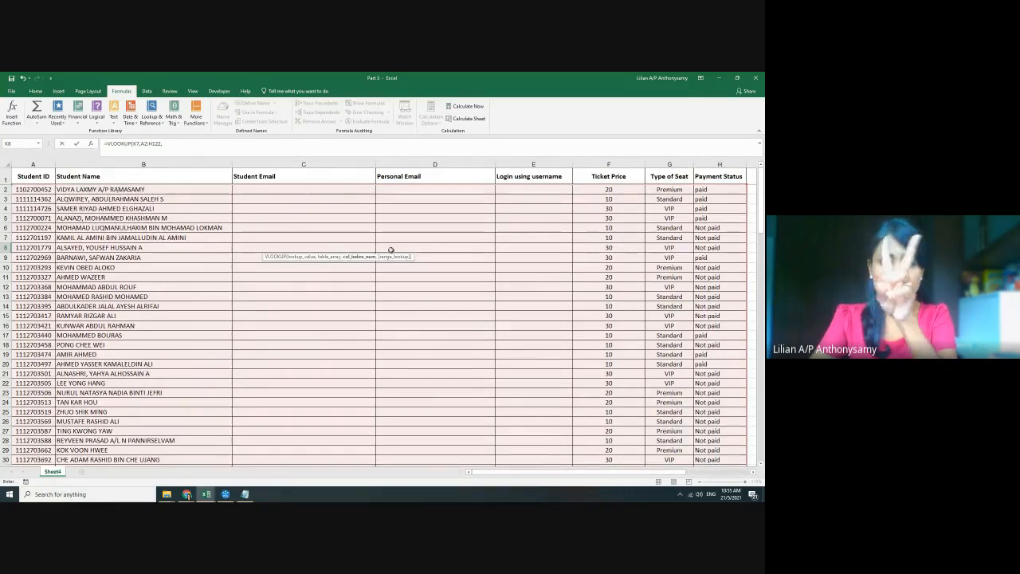
scroll(498, 476, right, 6)
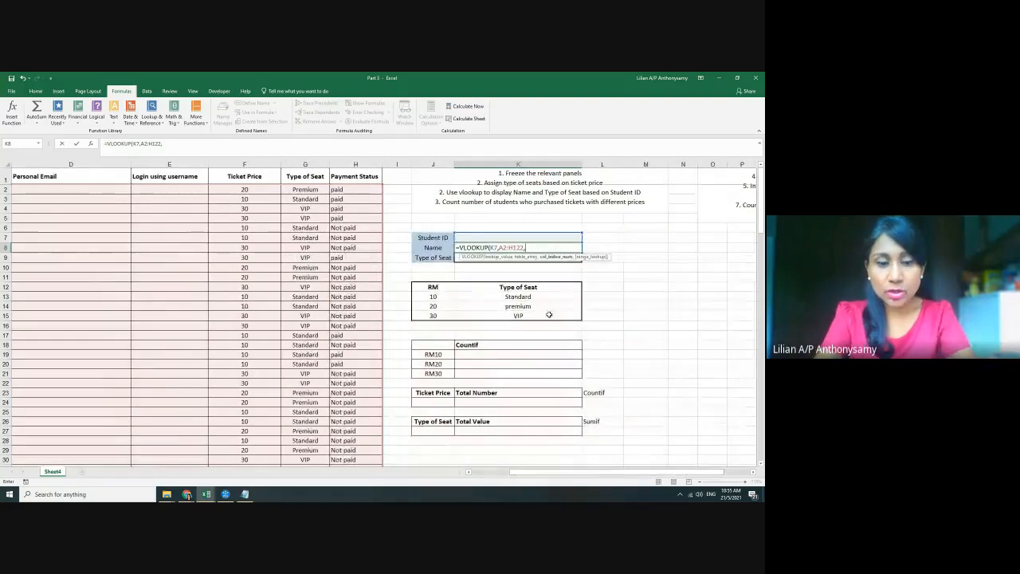
text(2,)
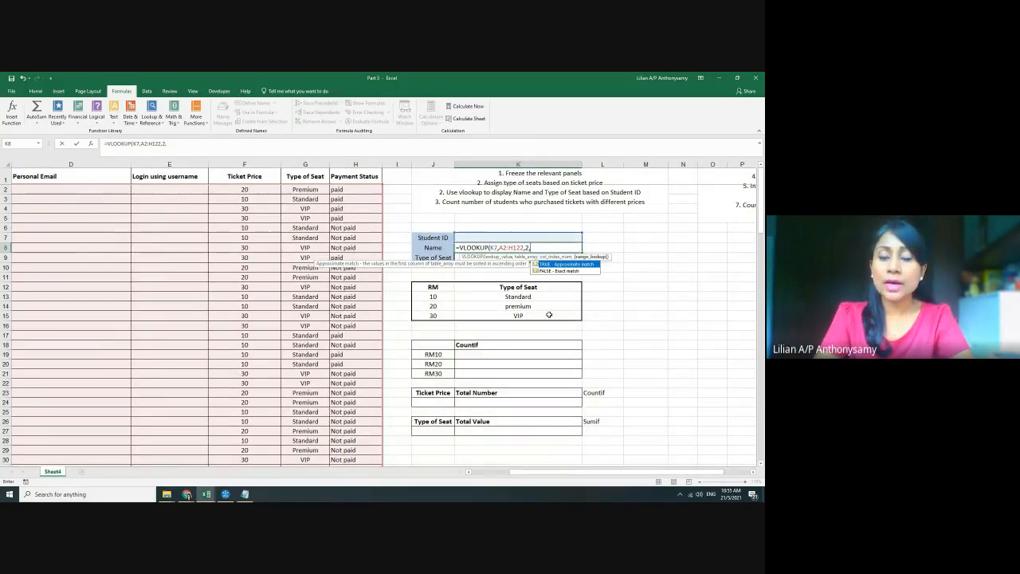
key(Down)
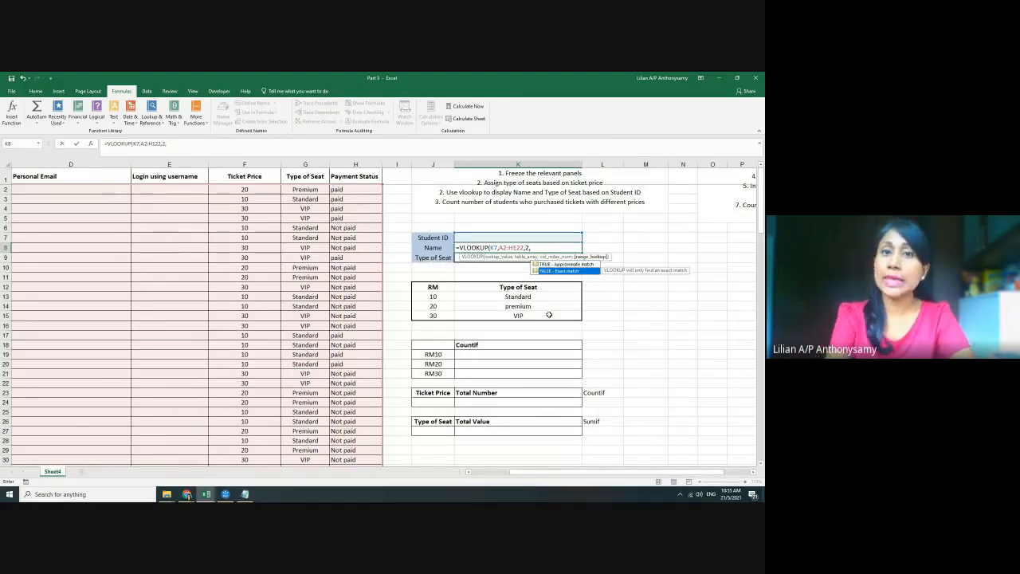
text(fals)
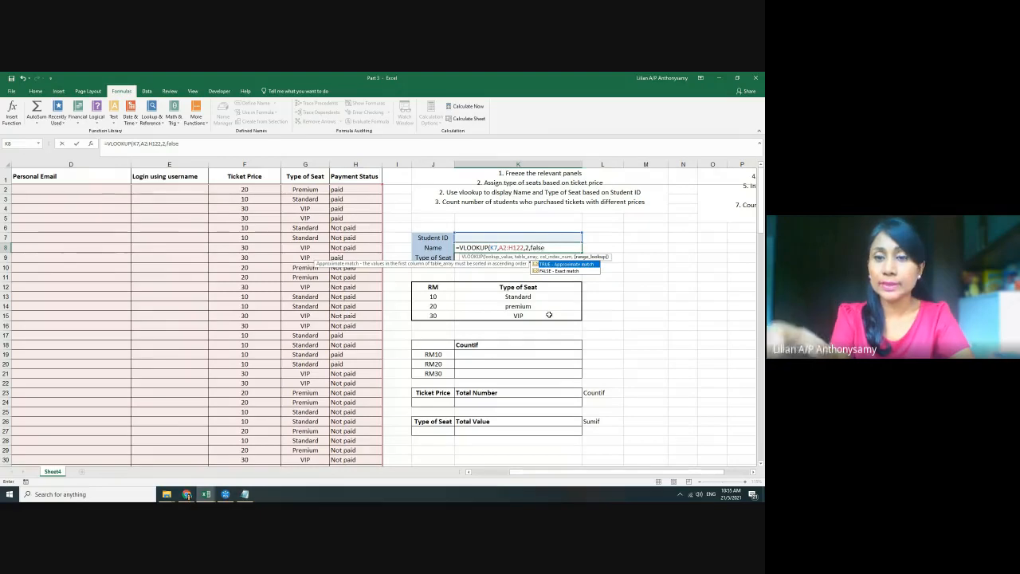
text(e)
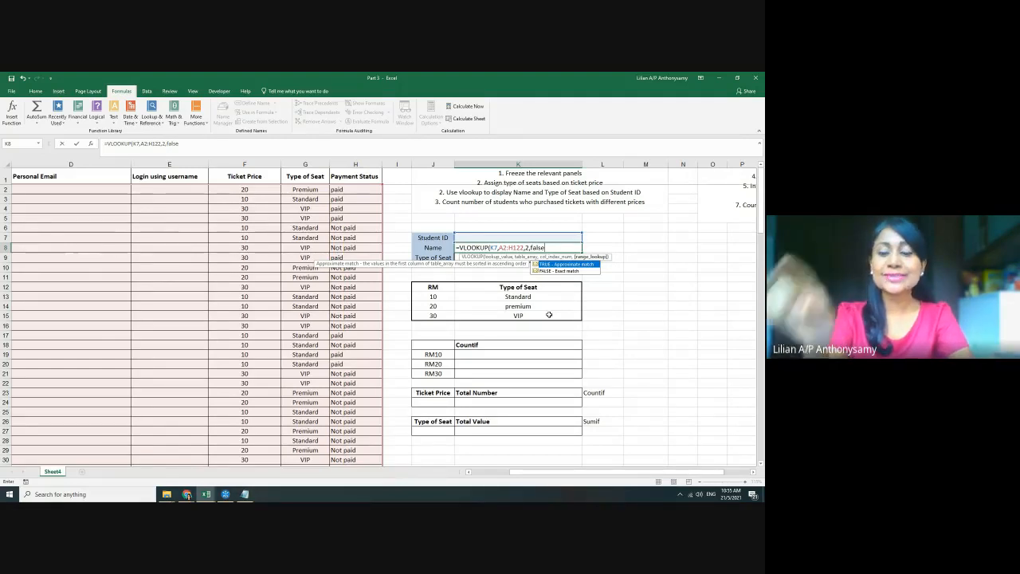
text())
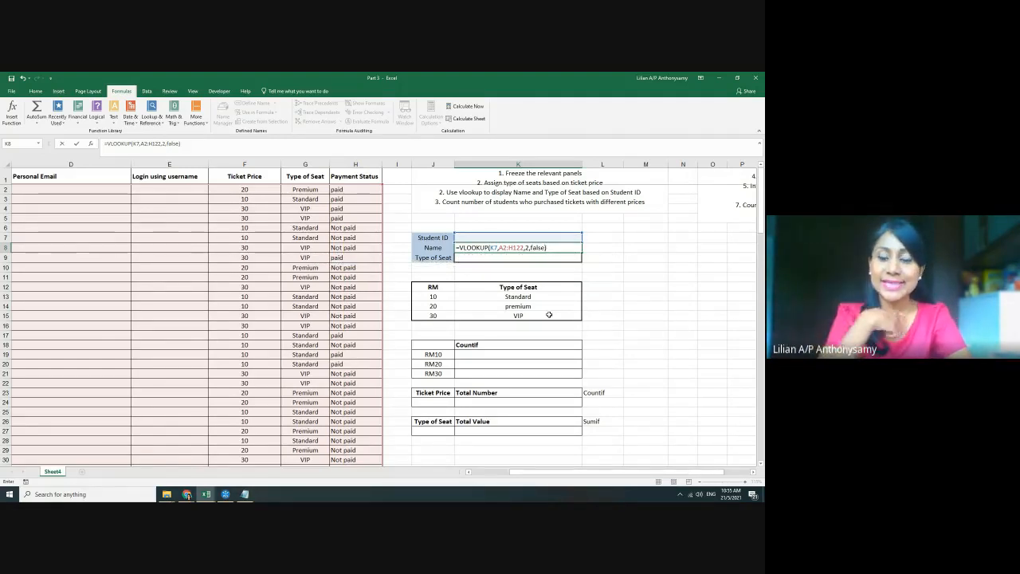
key(Return)
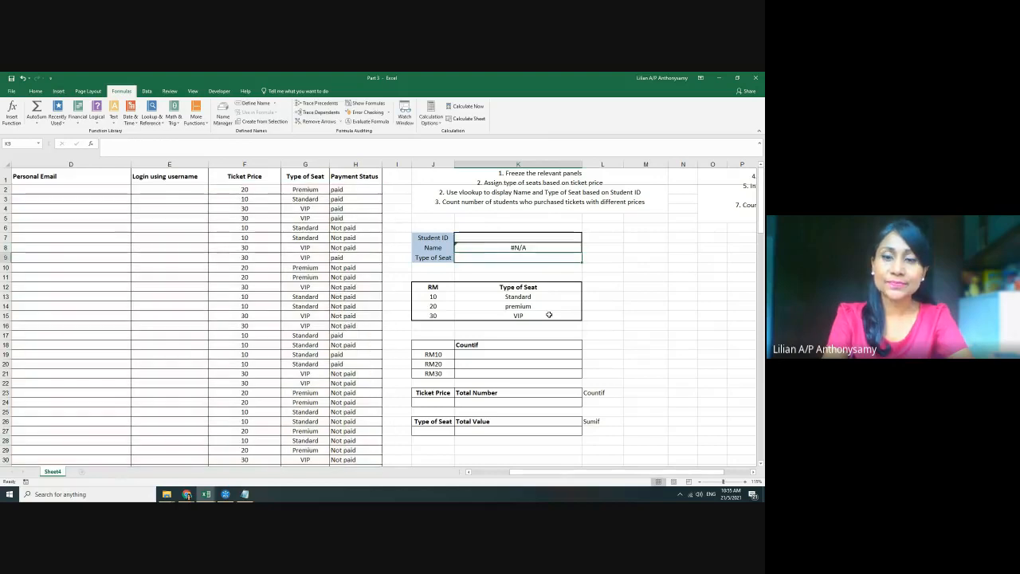
Copy a sample Student ID from A6 into K7 to show its name, then start =VLOOKUP in K9
click(527, 239)
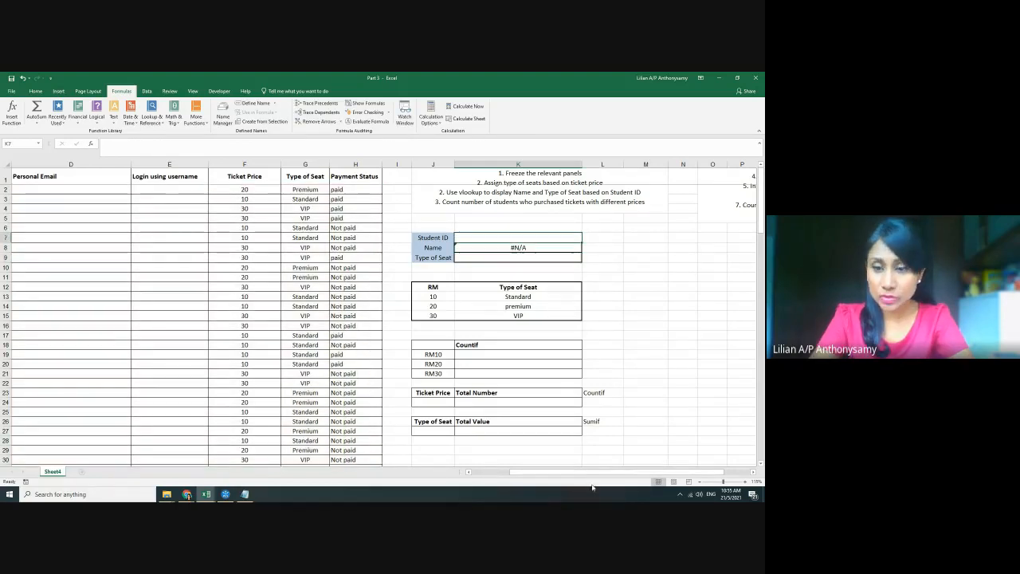
drag(601, 471, 564, 474)
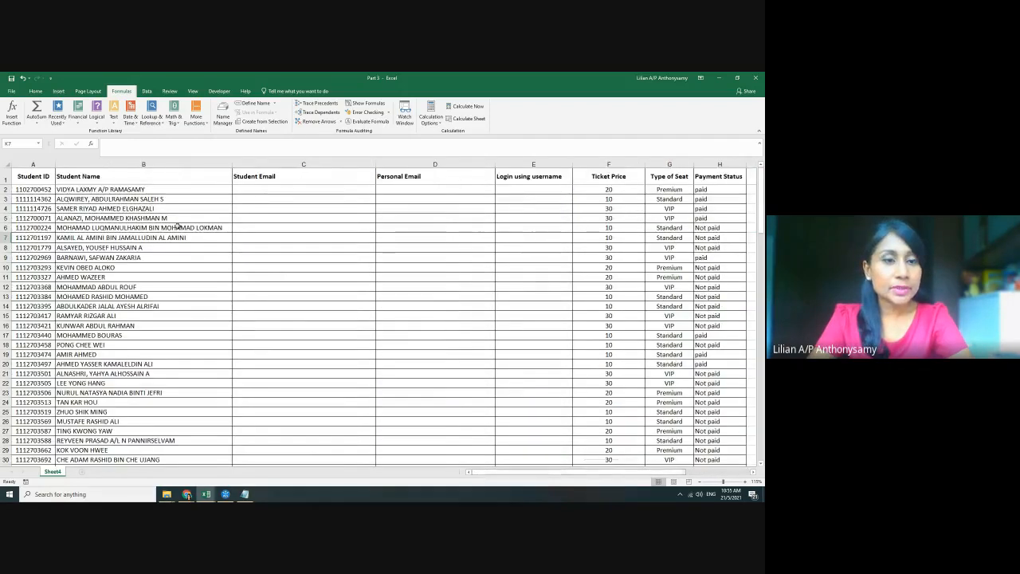
click(36, 228)
key(ctrl+c)
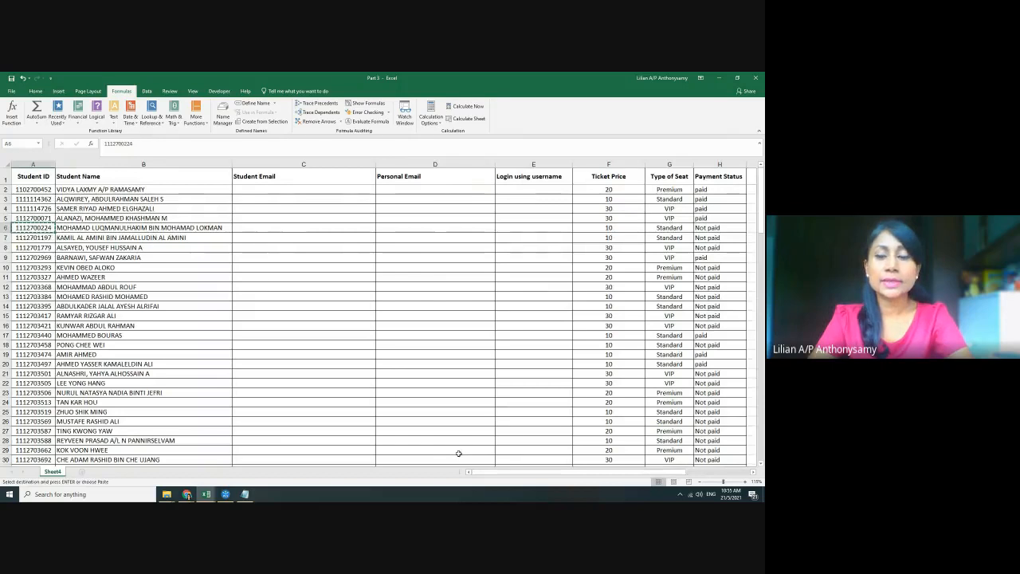
drag(478, 472, 542, 472)
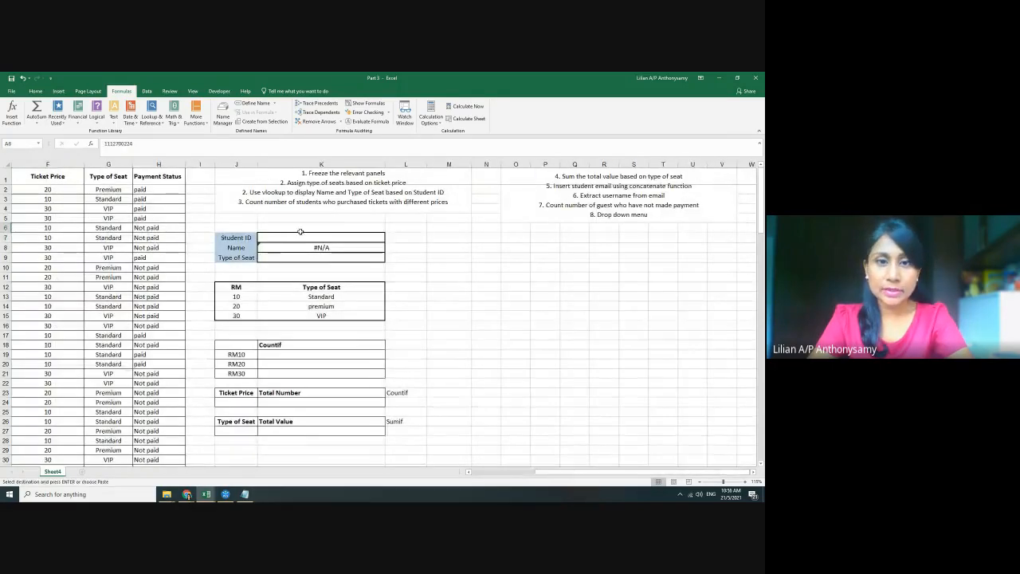
click(294, 237)
key(ctrl+v)
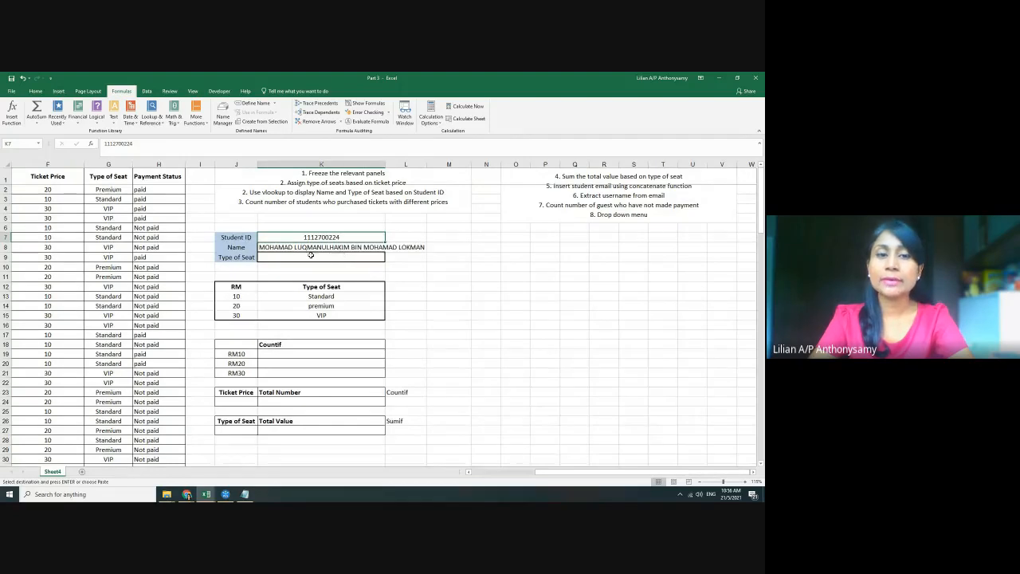
click(311, 257)
text(=)
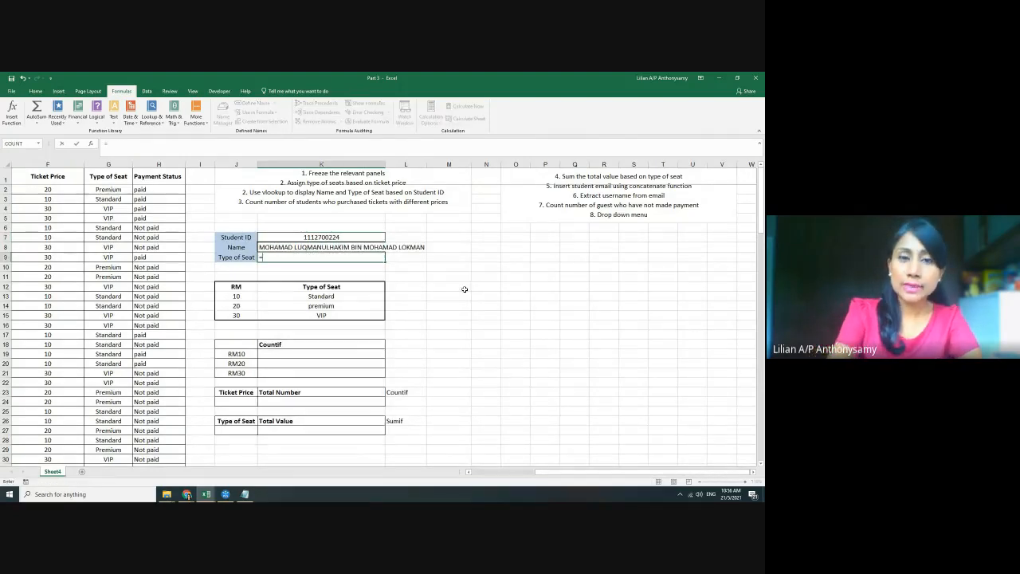
text(voo)
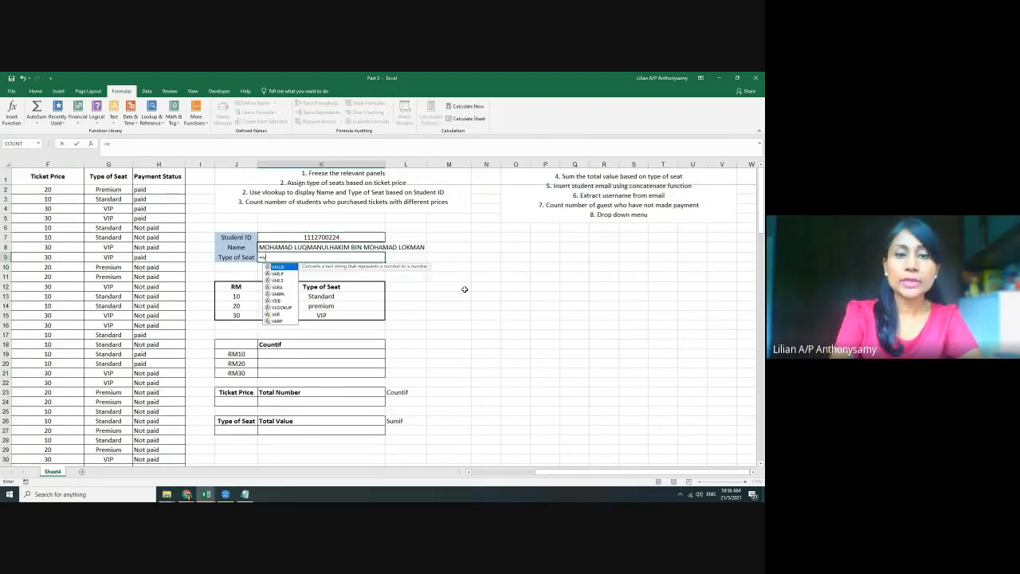
Begin the VLOOKUP in K9 with Student ID K7 as the lookup value and the student table as the range
key(BackSpace)
key(BackSpace)
text(lo)
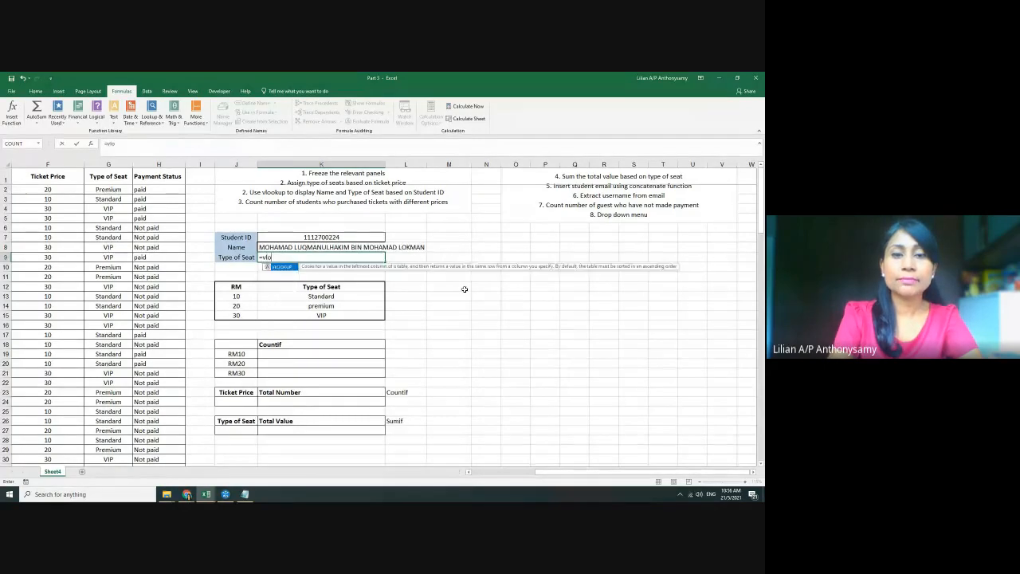
key(Tab)
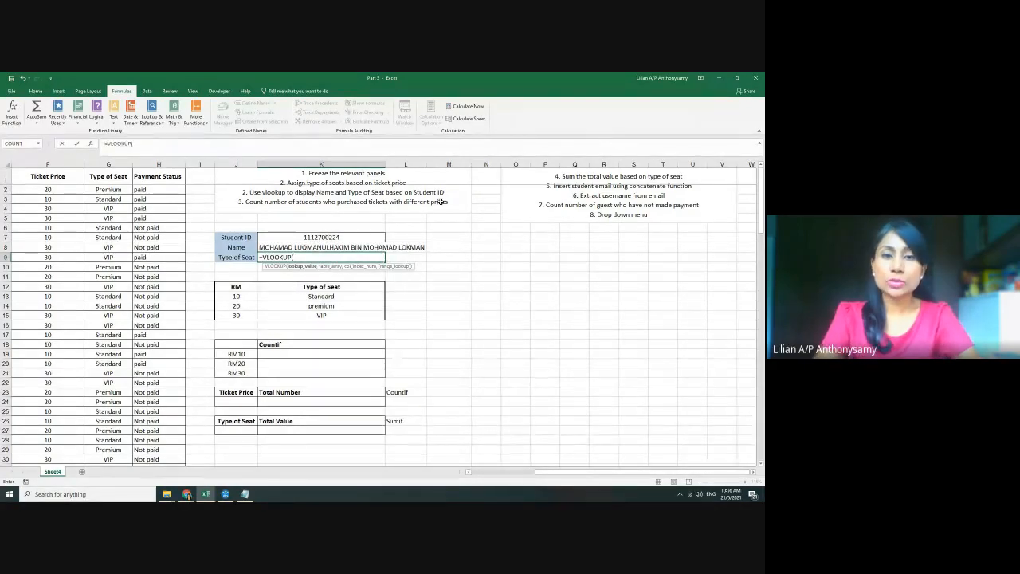
click(355, 236)
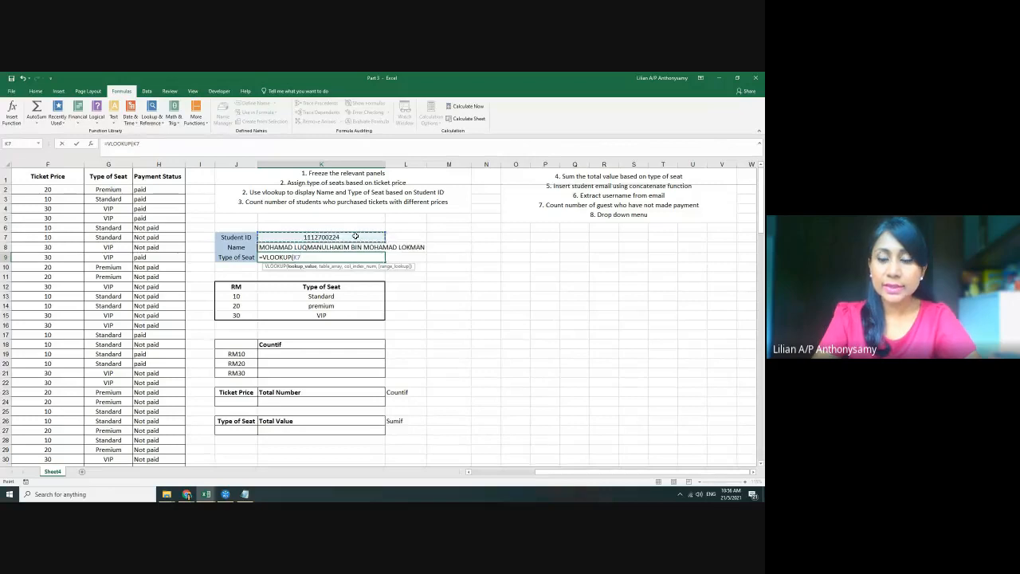
text(,)
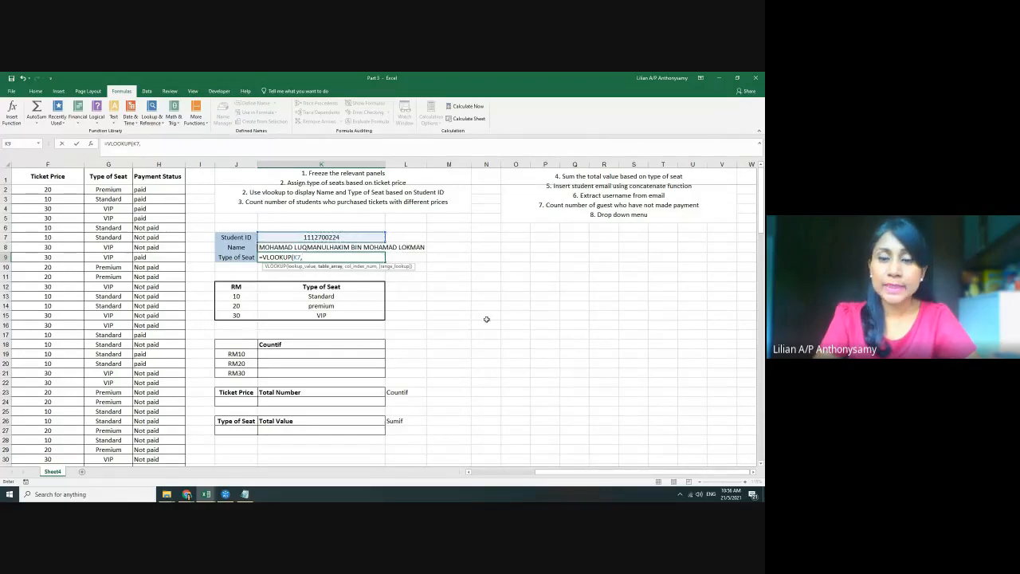
drag(557, 472, 493, 472)
drag(24, 190, 748, 457)
Finish the lookup with column index 7 and FALSE so Type of Seat shows Standard
drag(731, 501, 721, 418)
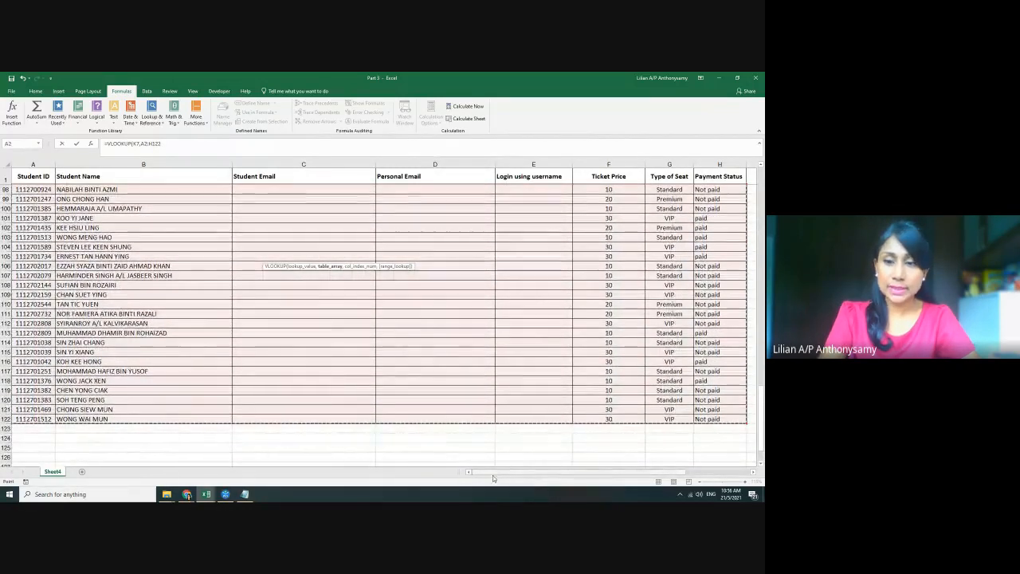
drag(499, 476, 559, 477)
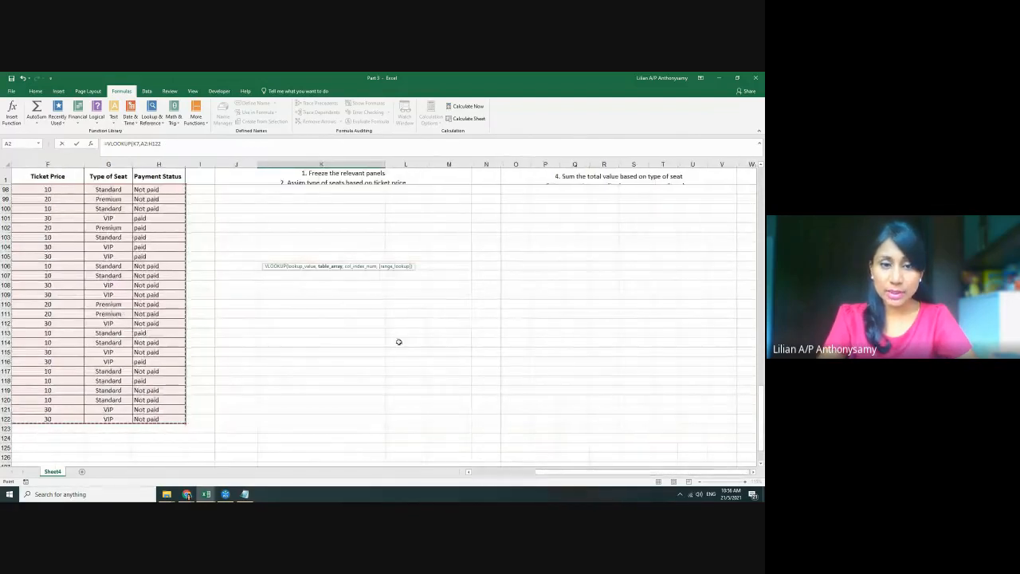
scroll(399, 341, up, 20)
scroll(399, 342, up, 4)
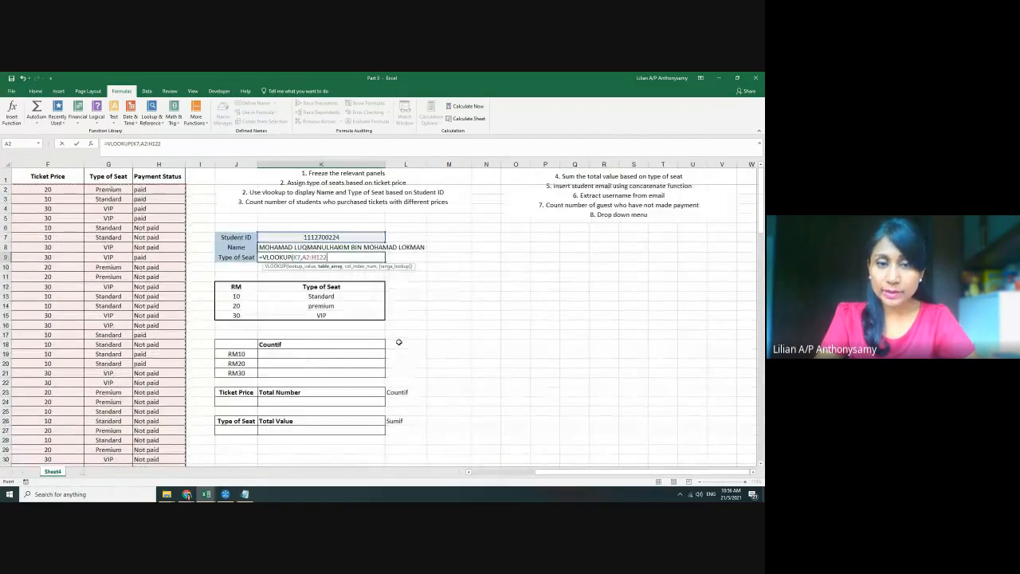
text(,)
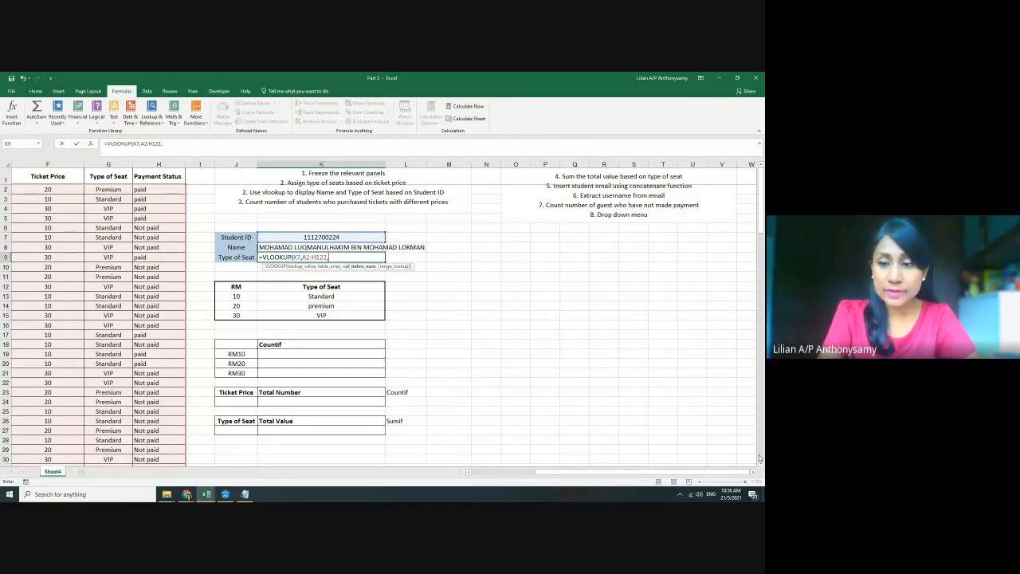
drag(666, 475, 601, 475)
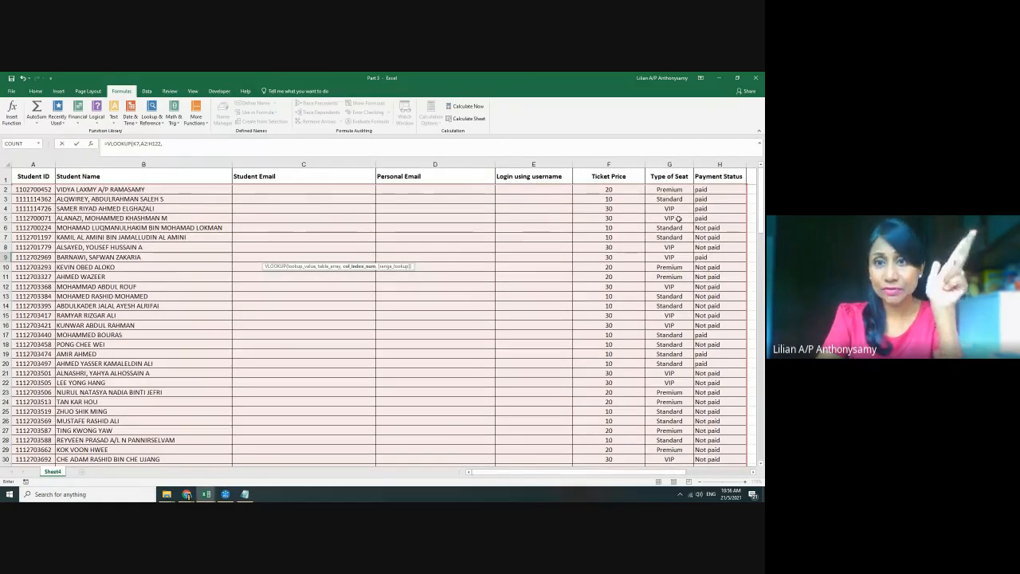
drag(504, 472, 556, 472)
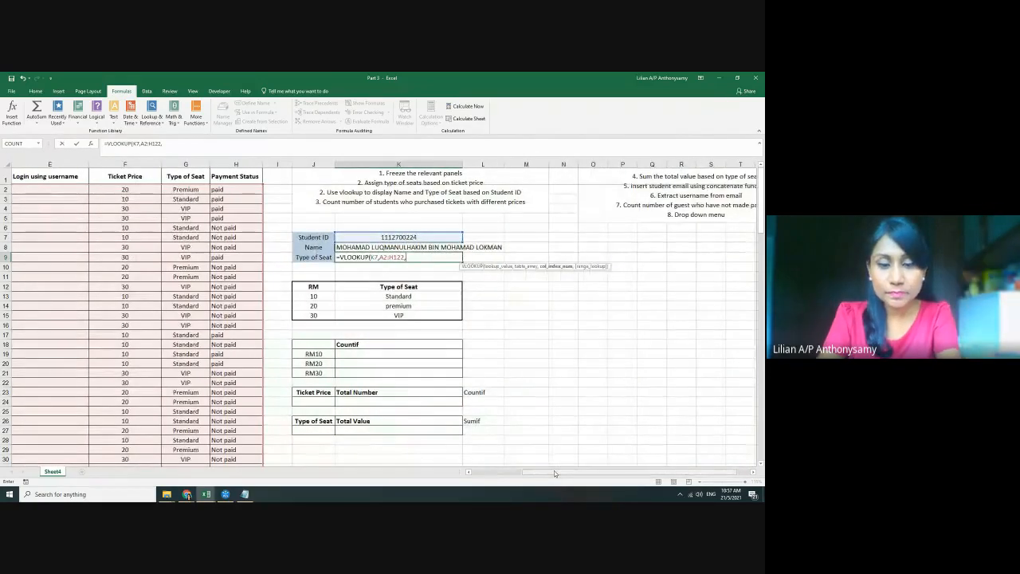
text(7)
text(,false)
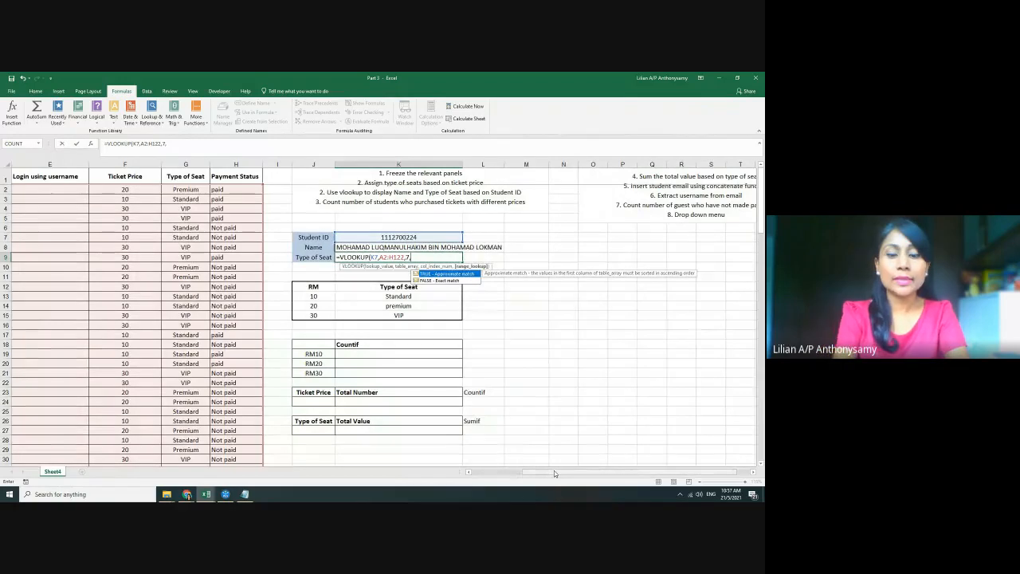
text())
key(Return)
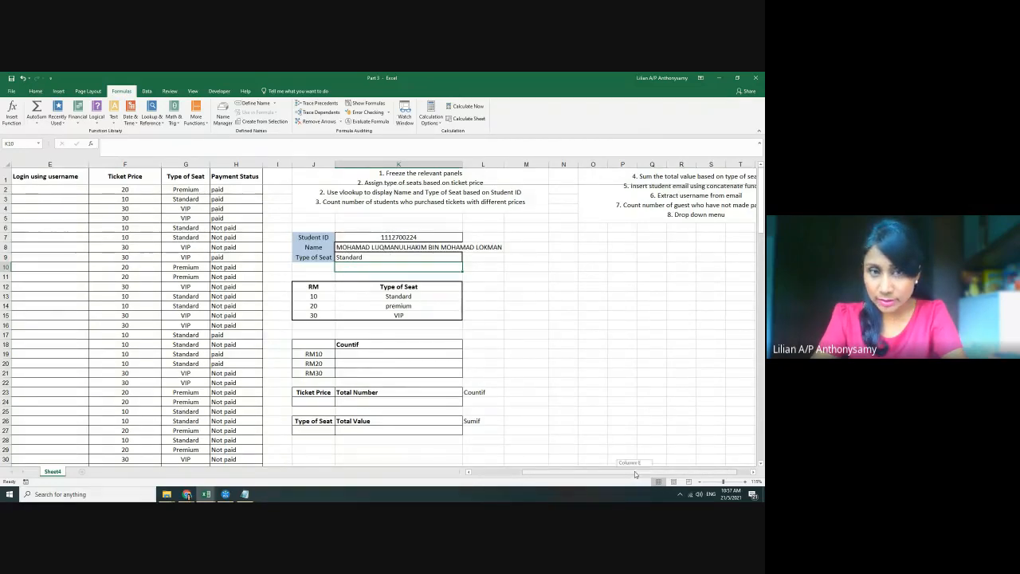
Paste the Student ID from A4 into K7 so Name and Type of Seat update to VIP
drag(635, 474, 584, 474)
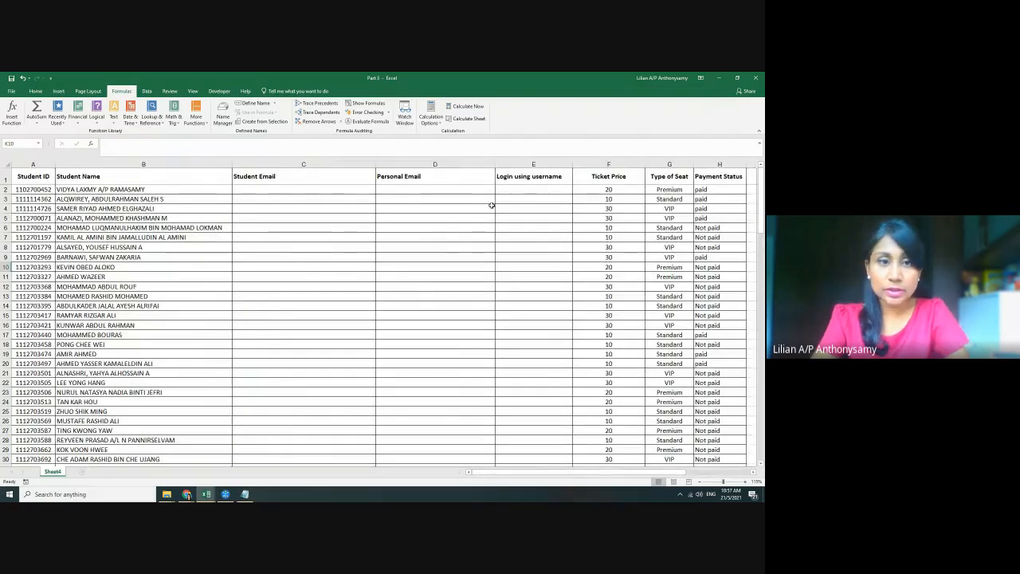
click(30, 208)
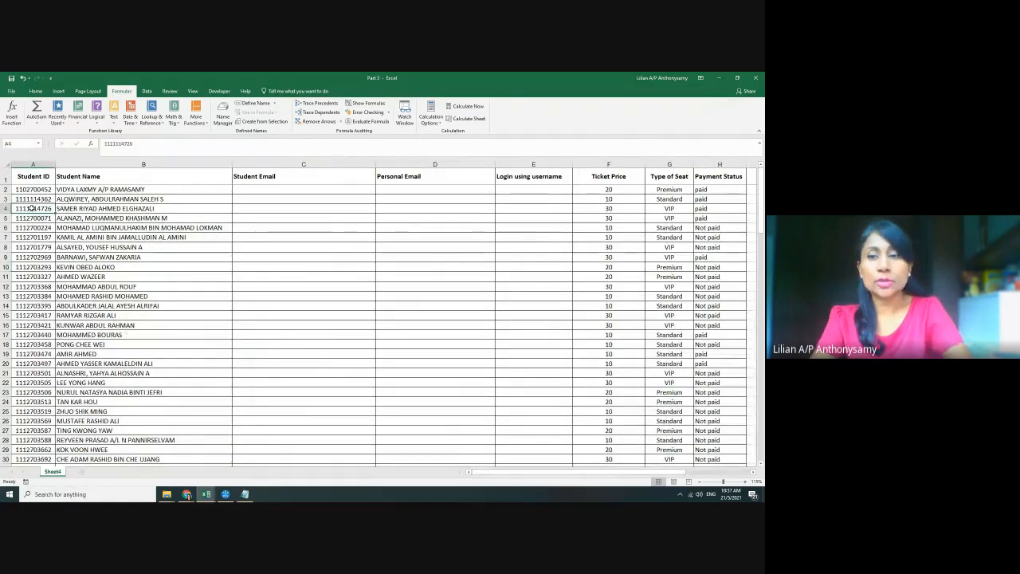
key(ctrl+c)
drag(525, 473, 556, 476)
click(325, 238)
key(ctrl+v)
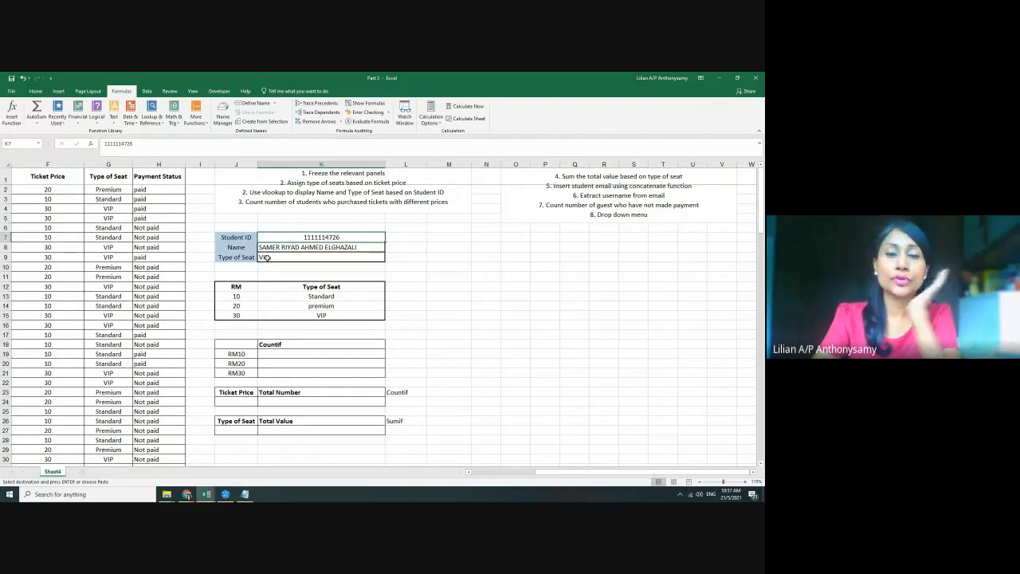
click(462, 292)
scroll(466, 311, up, 2)
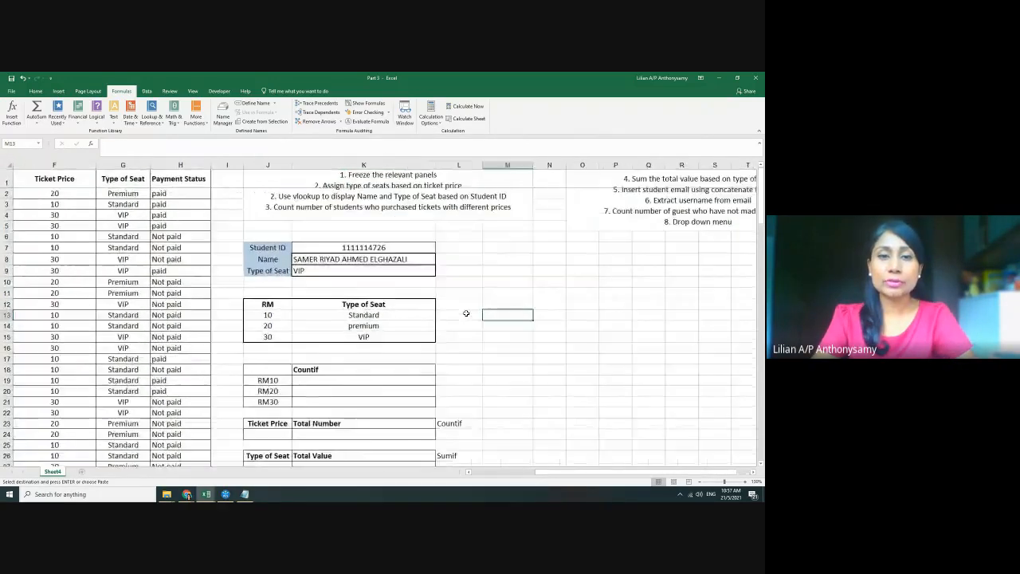
scroll(466, 313, up, 2)
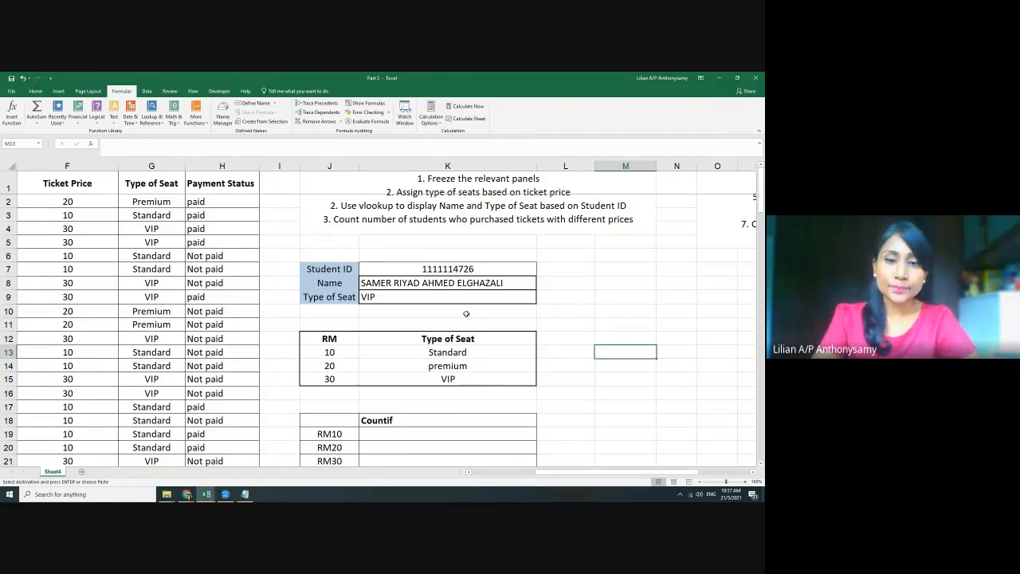
scroll(472, 338, down, 4)
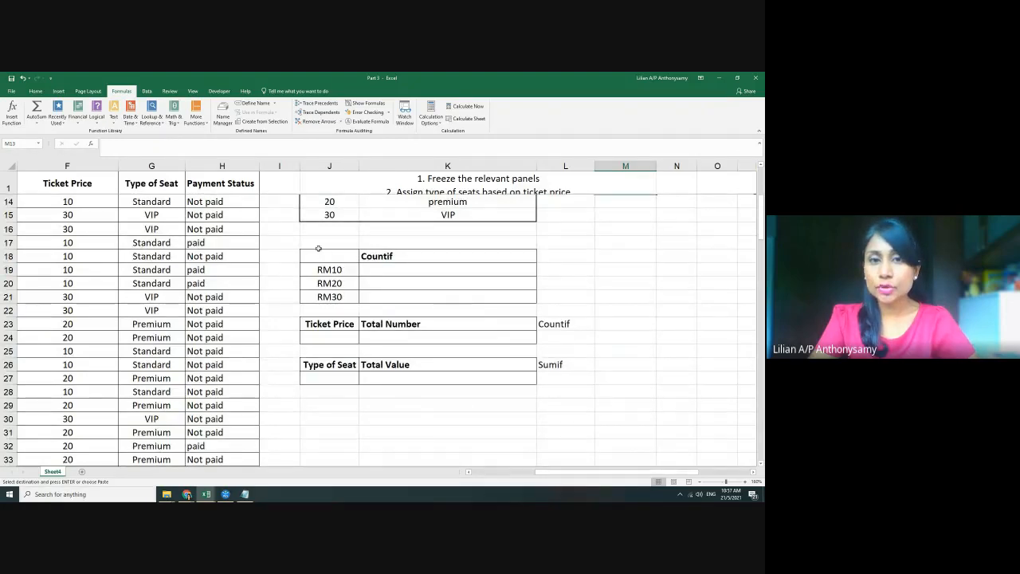
drag(319, 243, 573, 337)
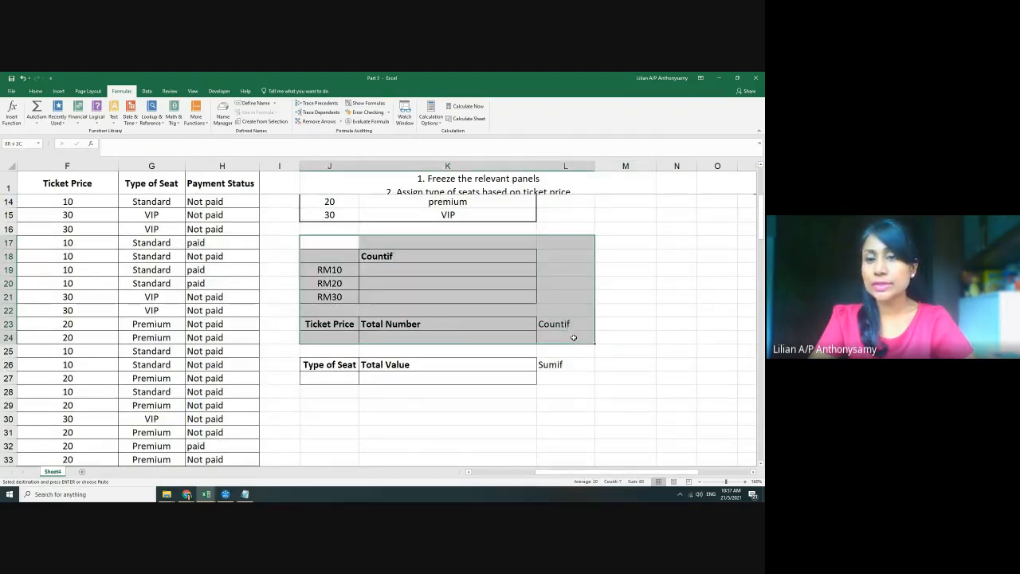
click(612, 376)
click(386, 259)
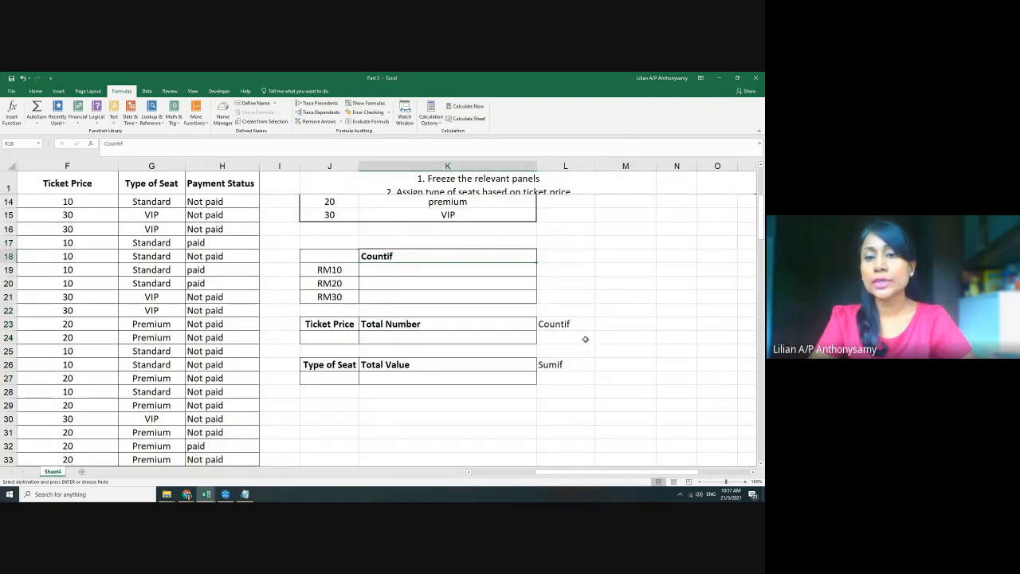
click(564, 326)
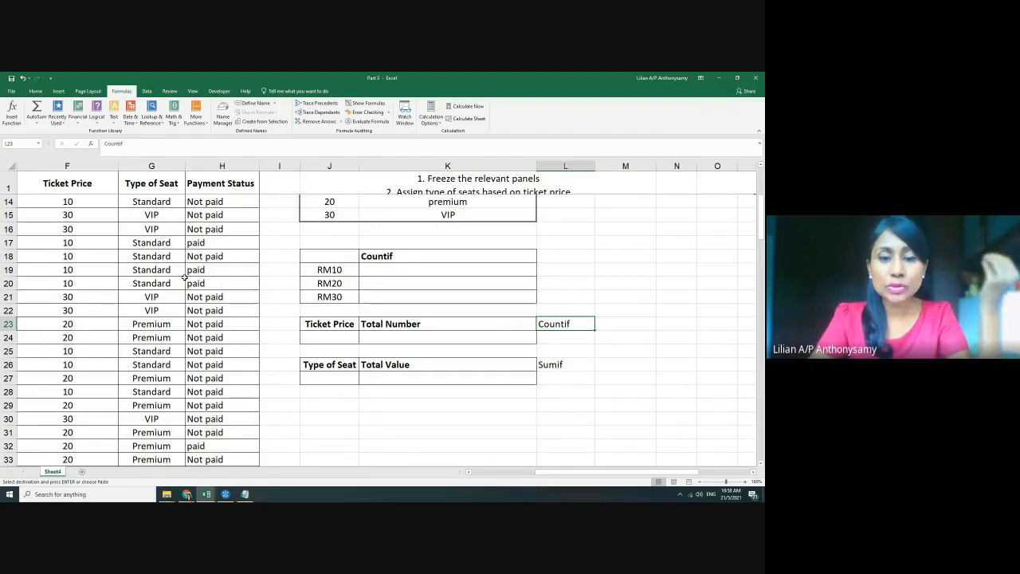
drag(228, 200, 251, 414)
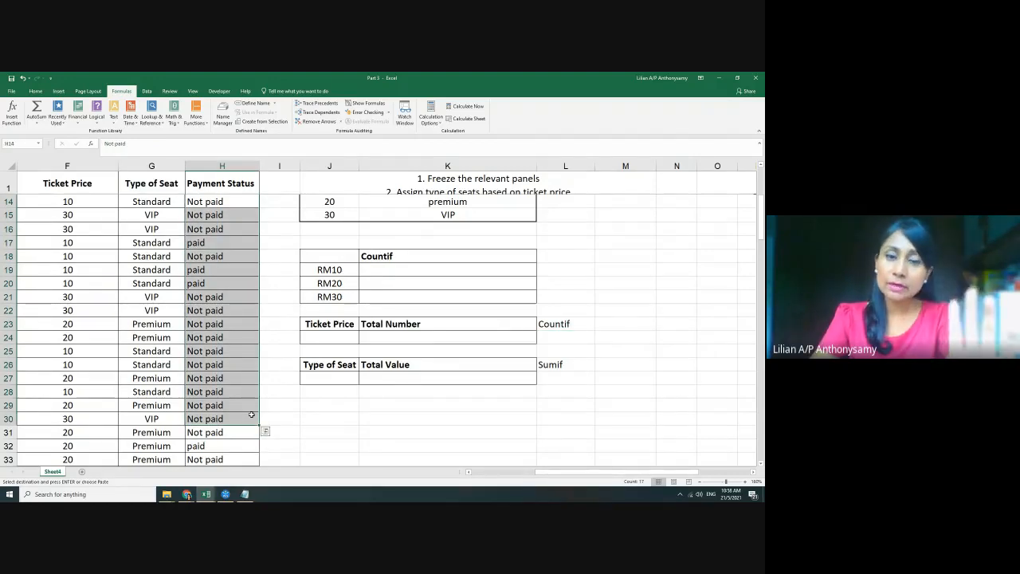
click(403, 253)
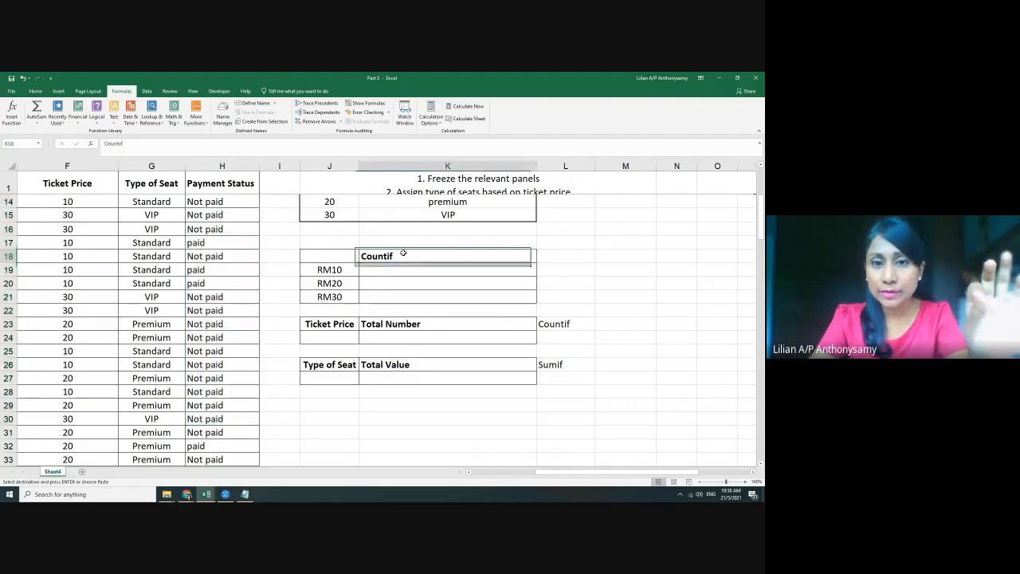
click(216, 203)
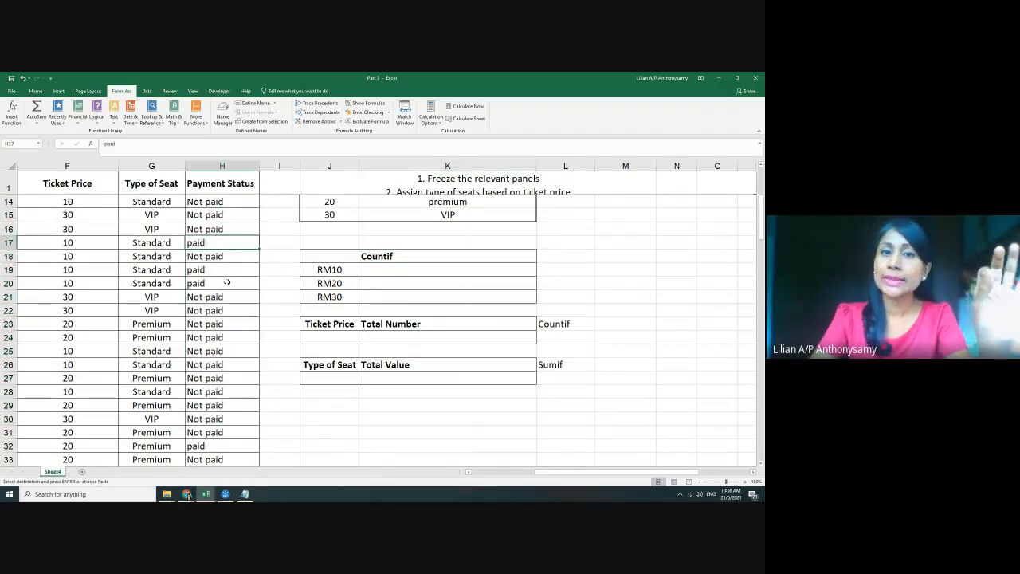
click(200, 281)
Go over the Countif table's RM10, RM20 and RM30 labels and their count cells
scroll(419, 310, up, 1)
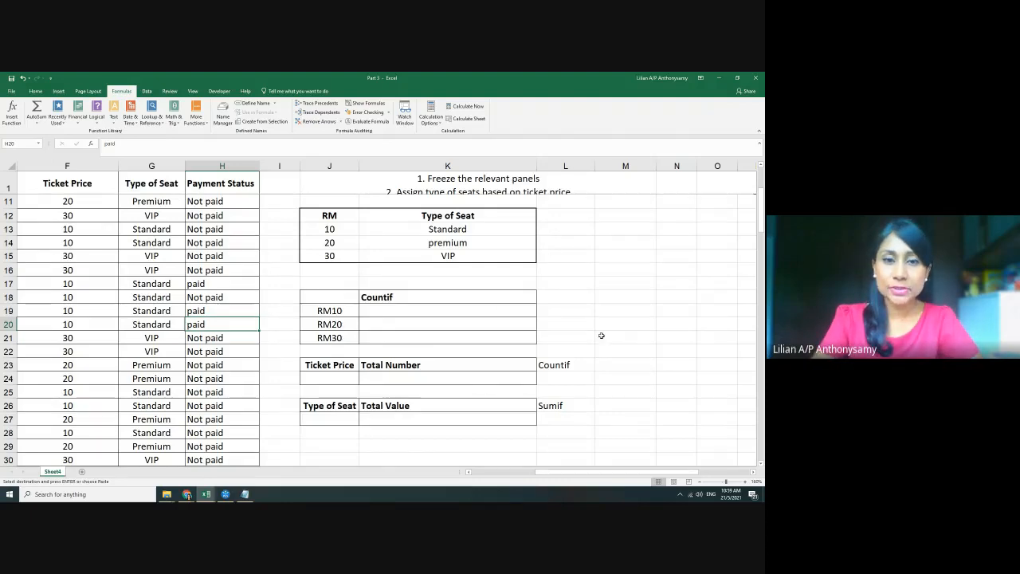
scroll(601, 335, down, 1)
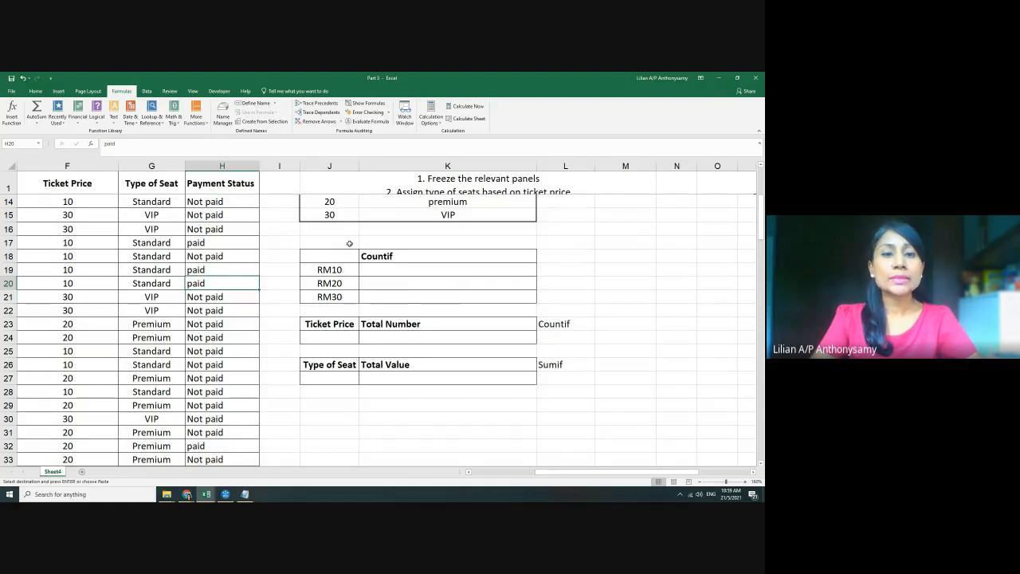
drag(311, 255, 496, 296)
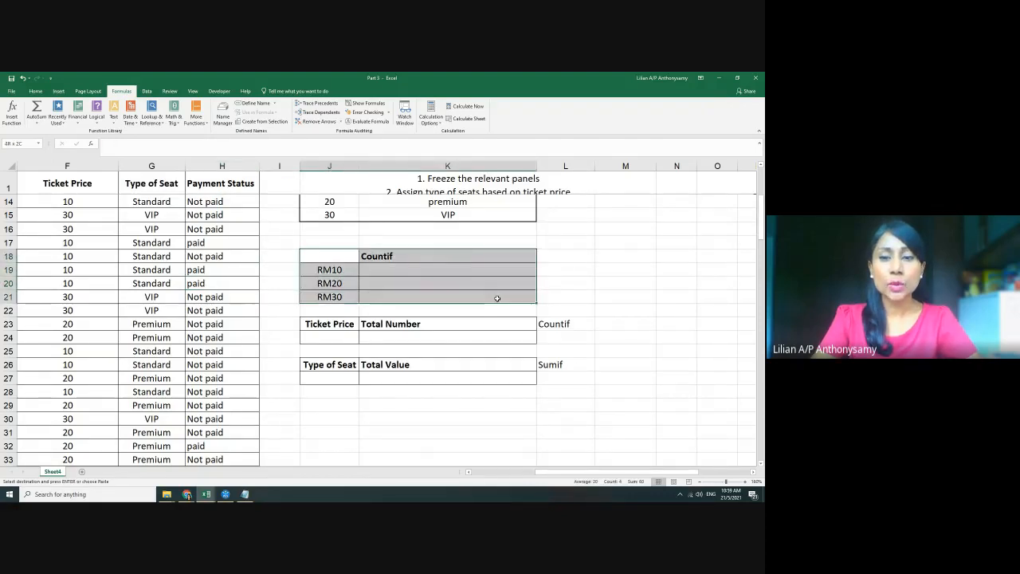
click(609, 297)
click(395, 272)
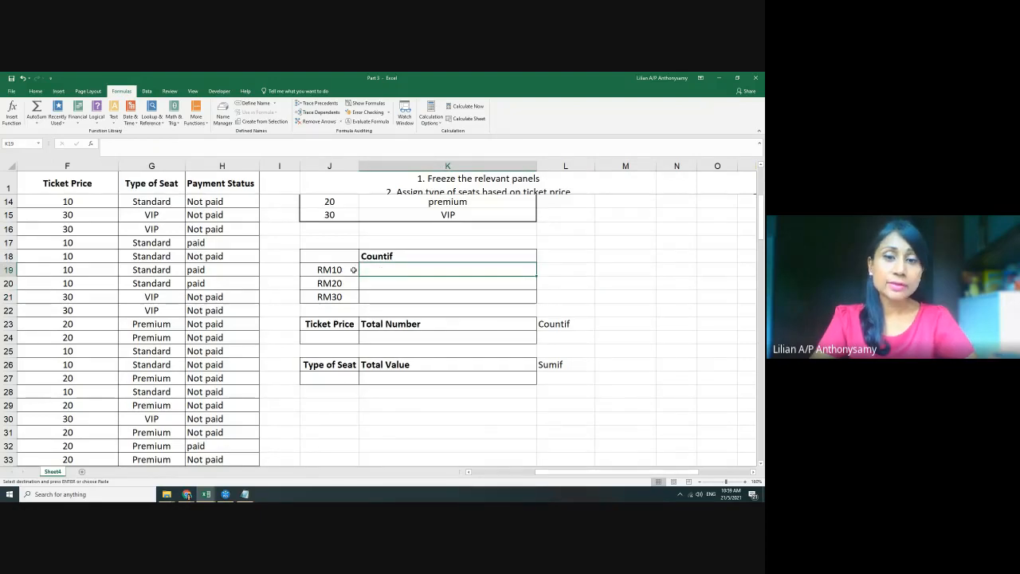
click(348, 270)
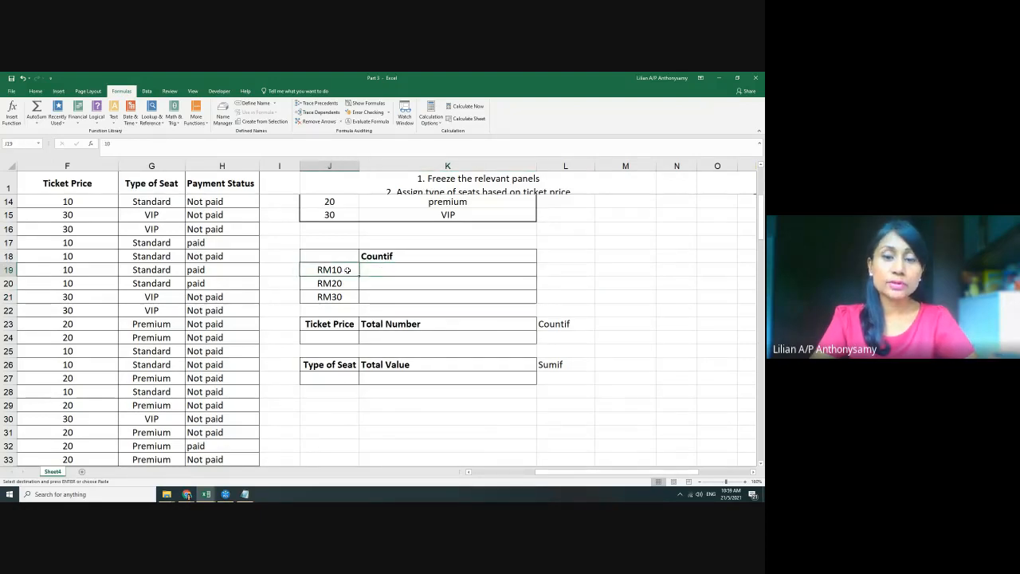
click(398, 283)
click(348, 283)
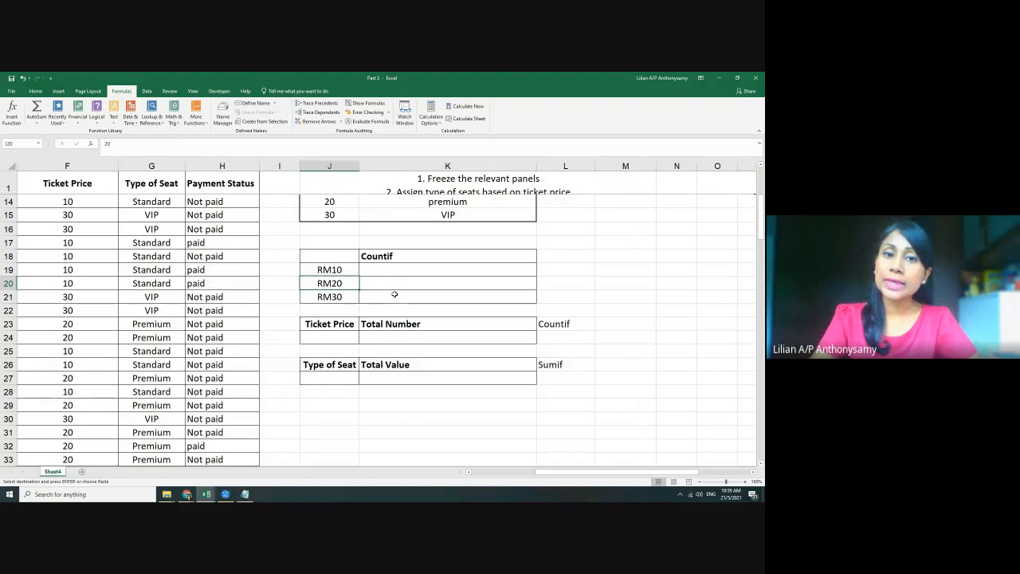
click(394, 297)
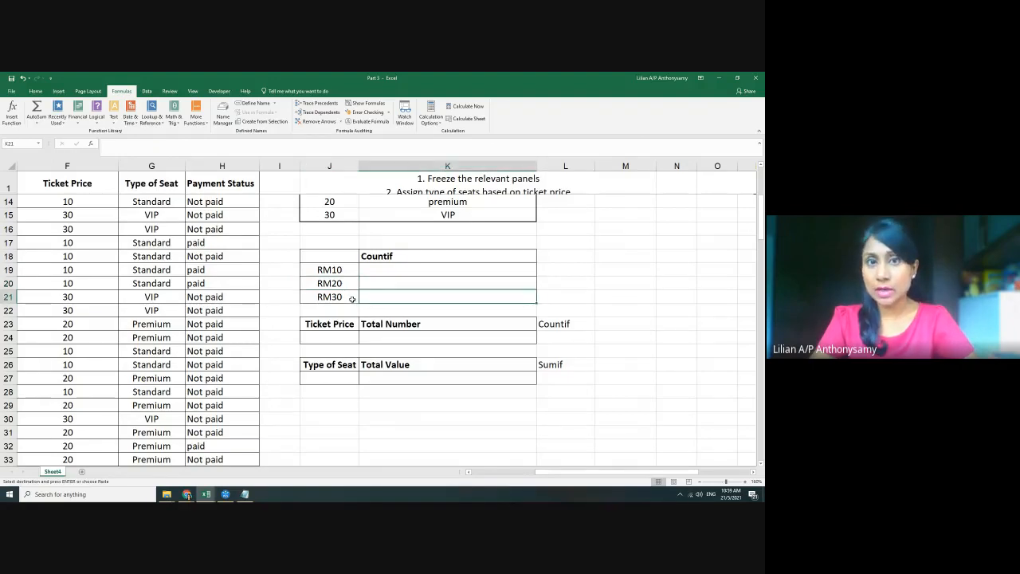
Start a formula with = in empty cell M23 beside the Countif note
click(623, 311)
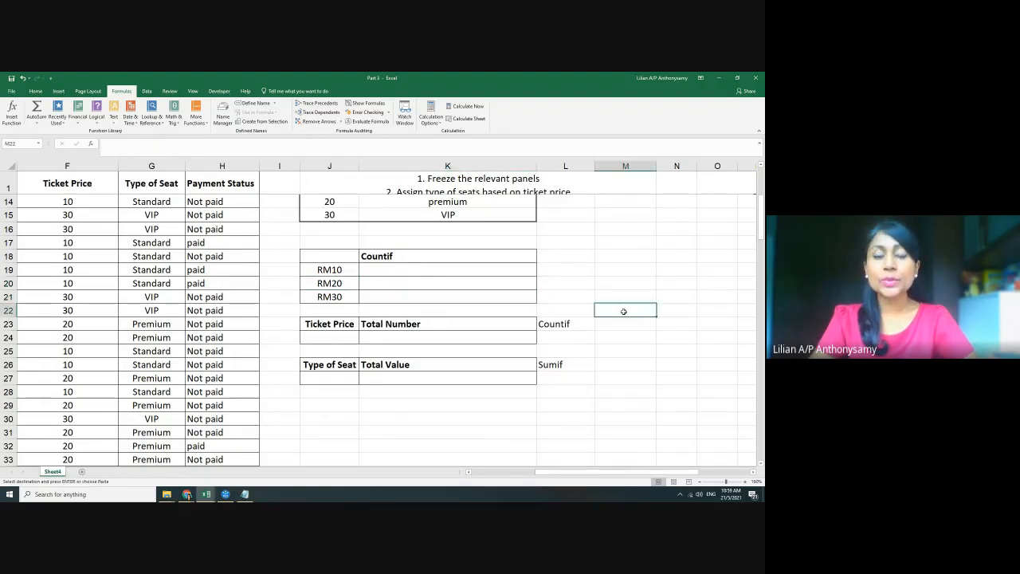
click(424, 271)
click(600, 321)
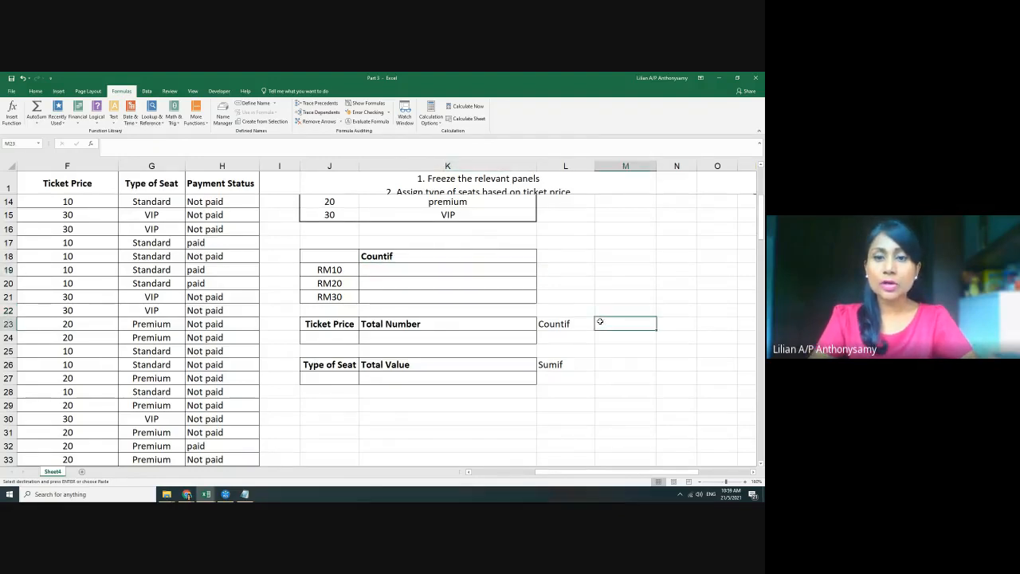
ctrl+scroll(558, 318, up, 2)
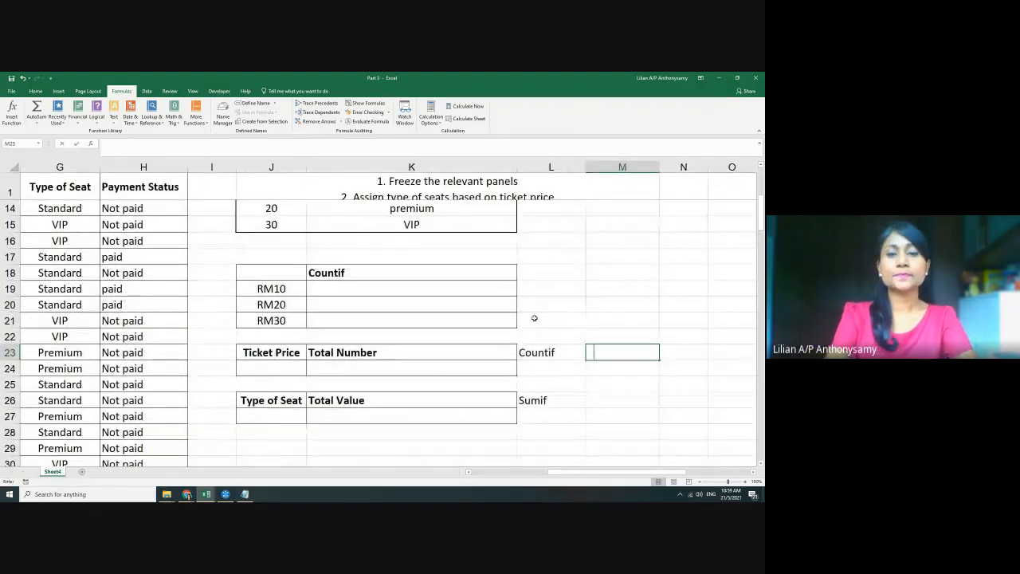
text(=)
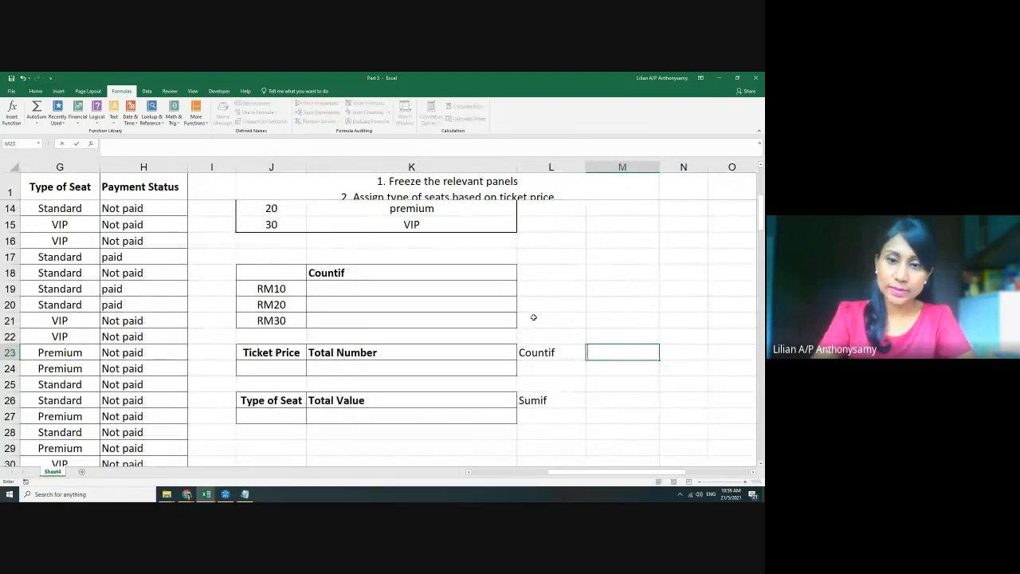
Cancel the M23 formula and begin =countif( in the RM10 Countif cell K19
key(Escape)
click(466, 290)
text(=)
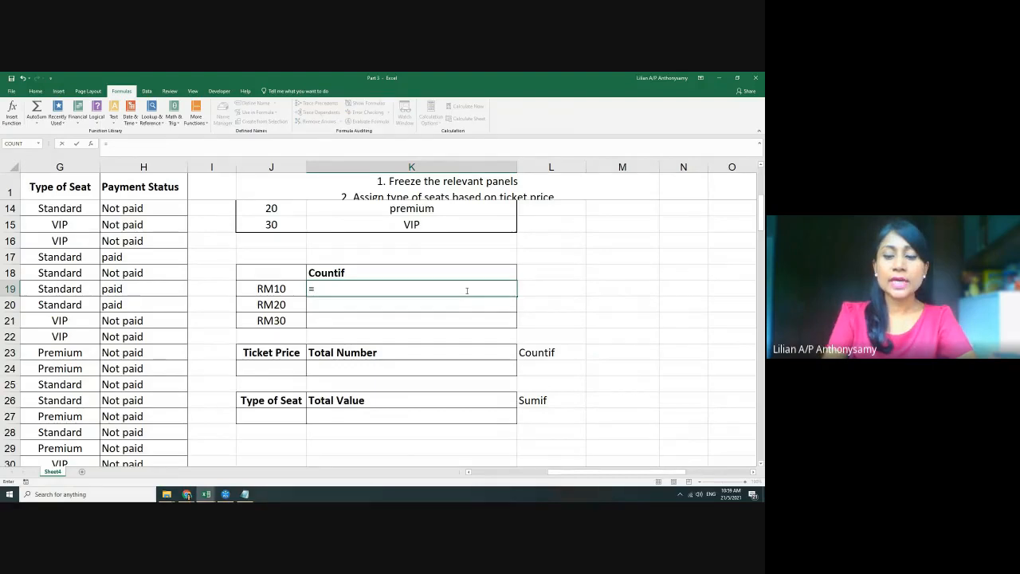
text(coun)
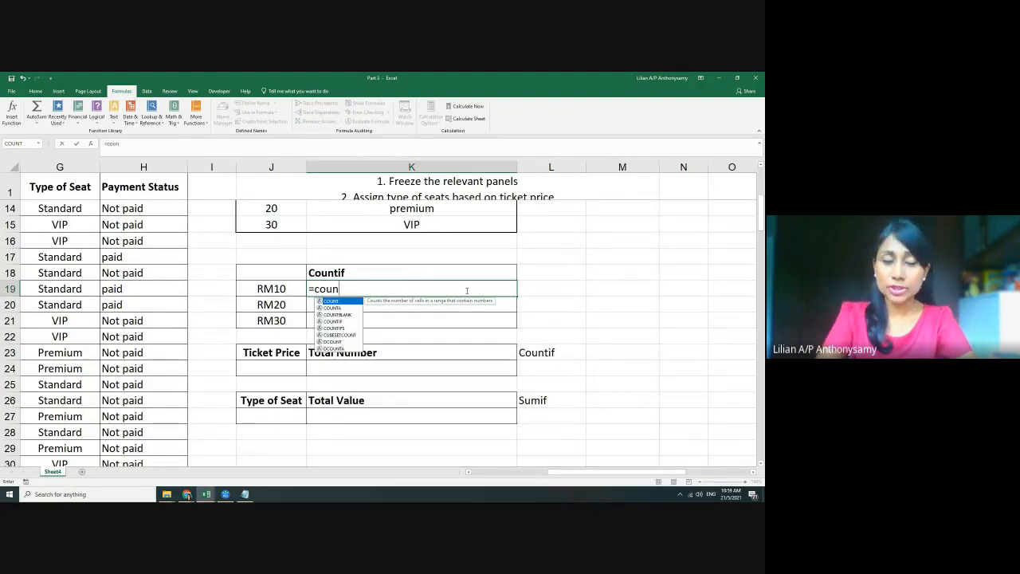
text(t)
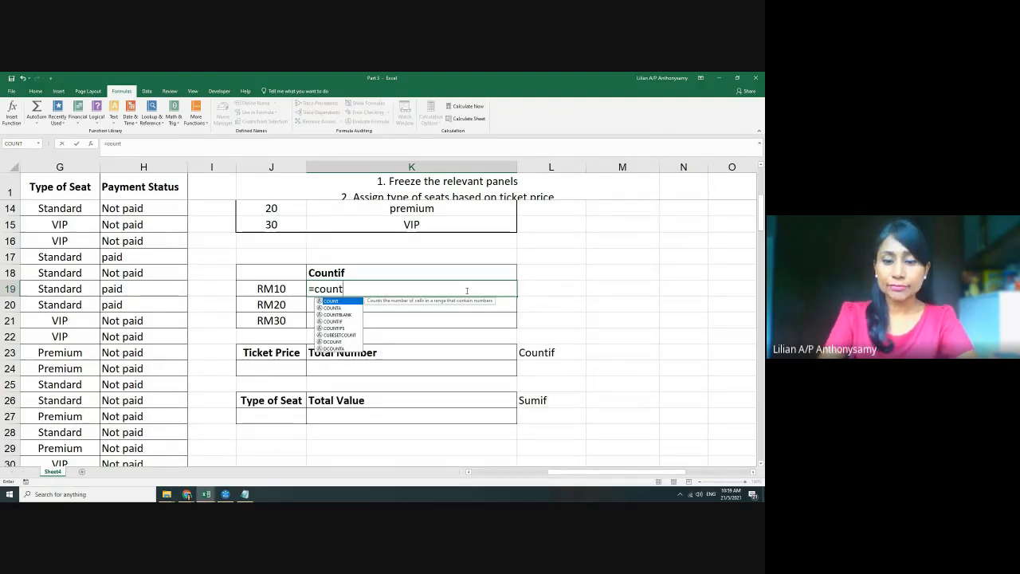
text(if)
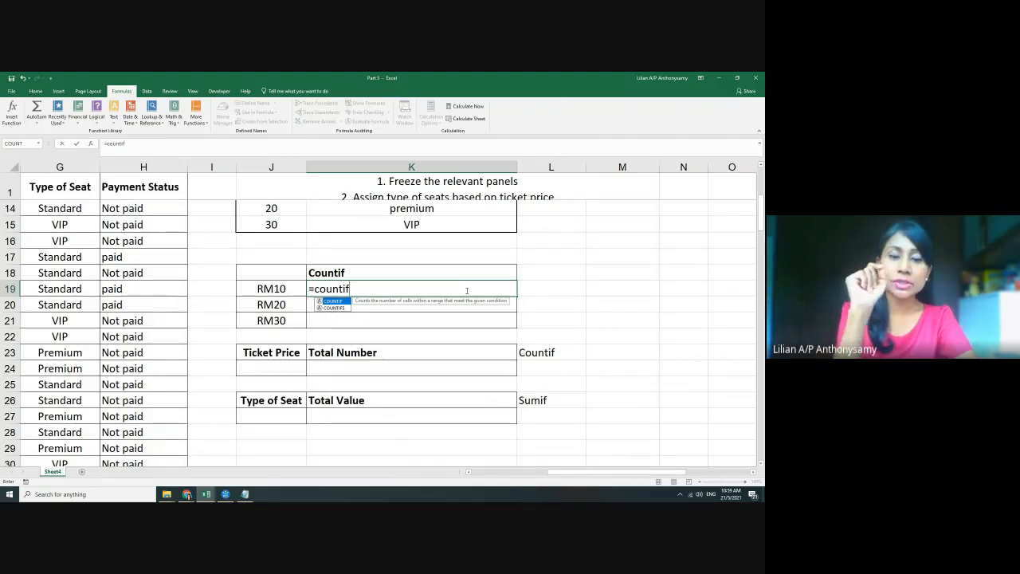
text(()
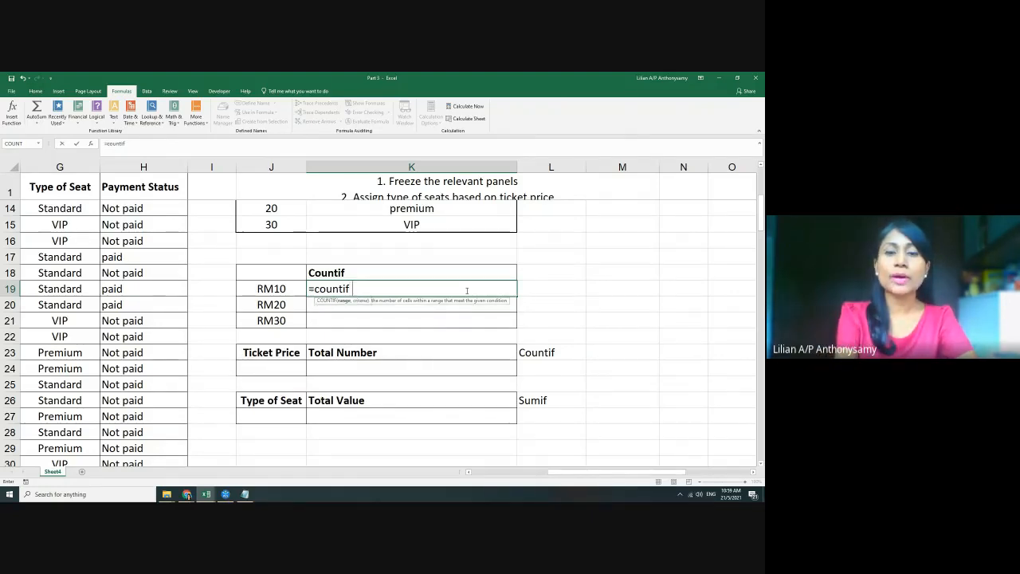
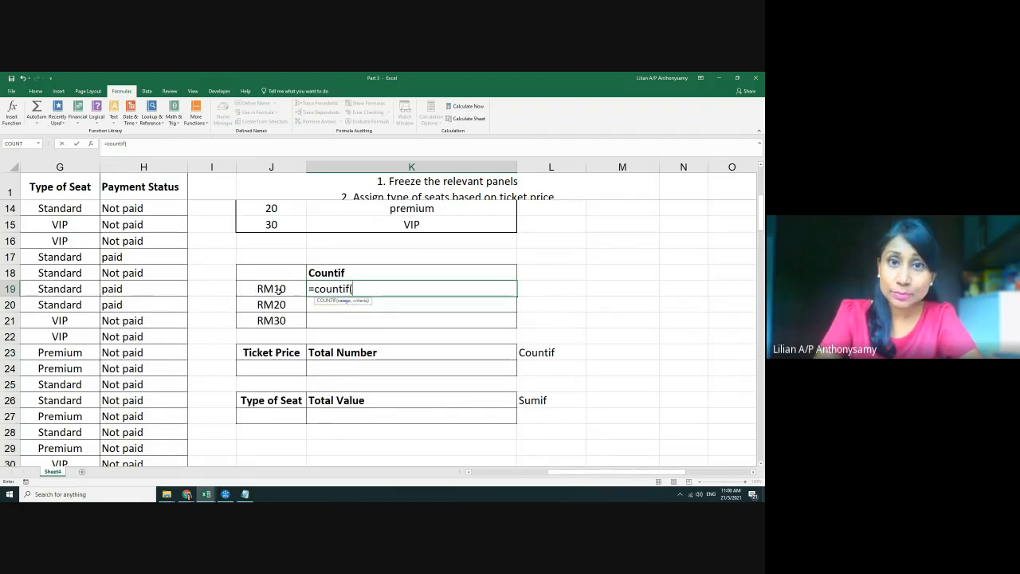
Complete K19 as =COUNTIF(F14:F122,"10"), returning 50 for RM10
drag(592, 476, 566, 475)
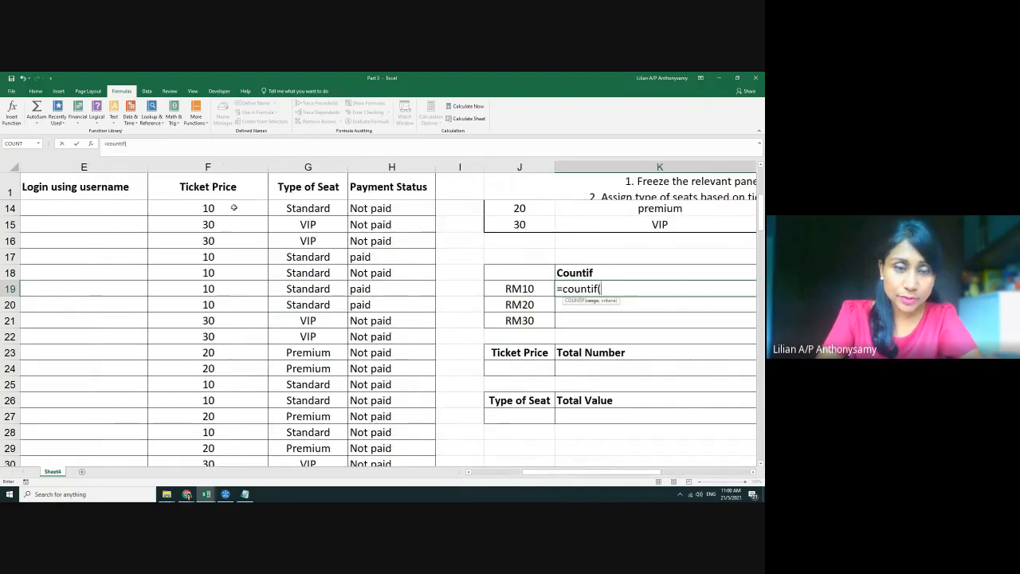
drag(200, 208, 211, 368)
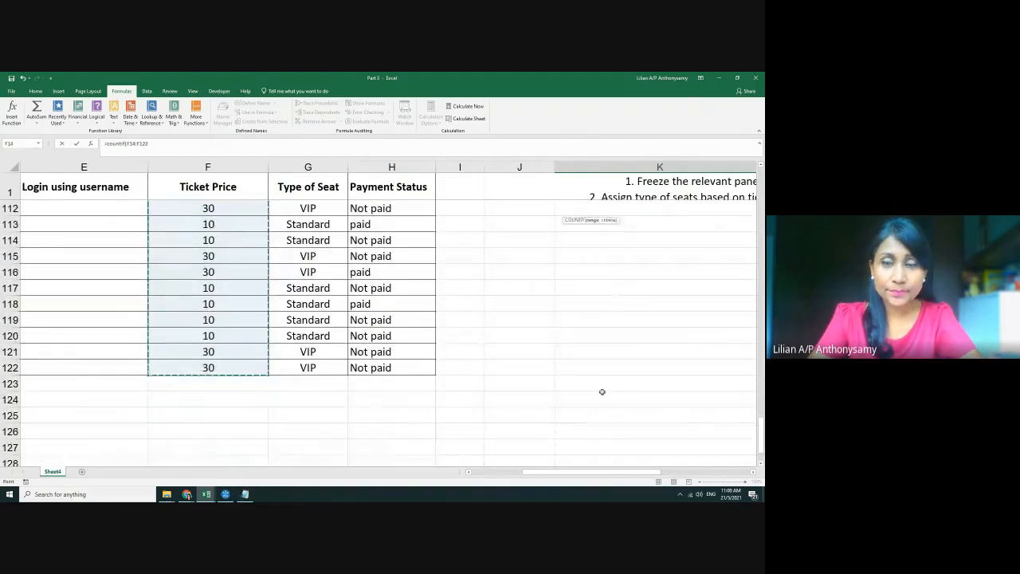
scroll(601, 391, up, 8)
scroll(601, 391, up, 20)
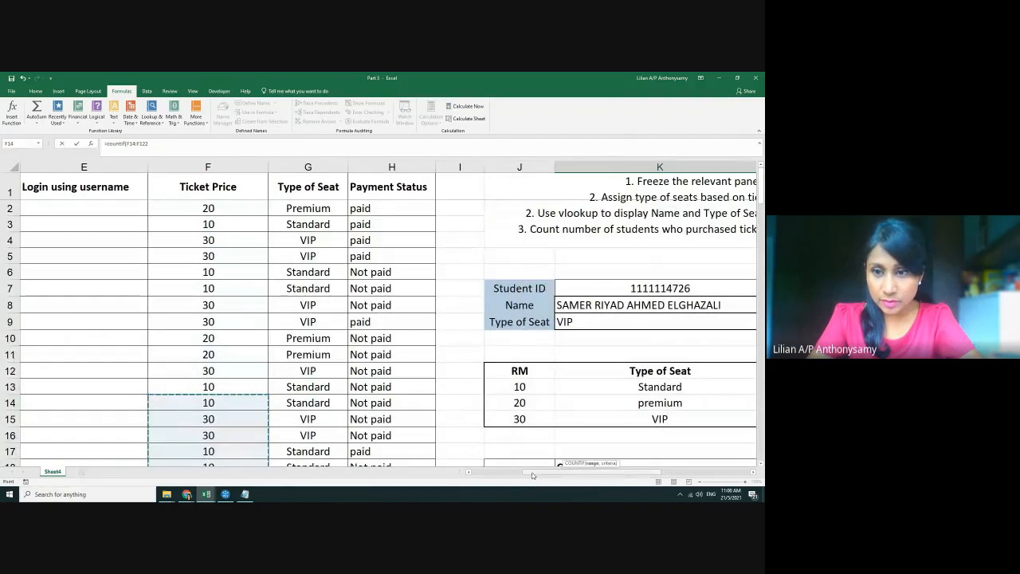
drag(550, 476, 588, 475)
scroll(473, 348, down, 4)
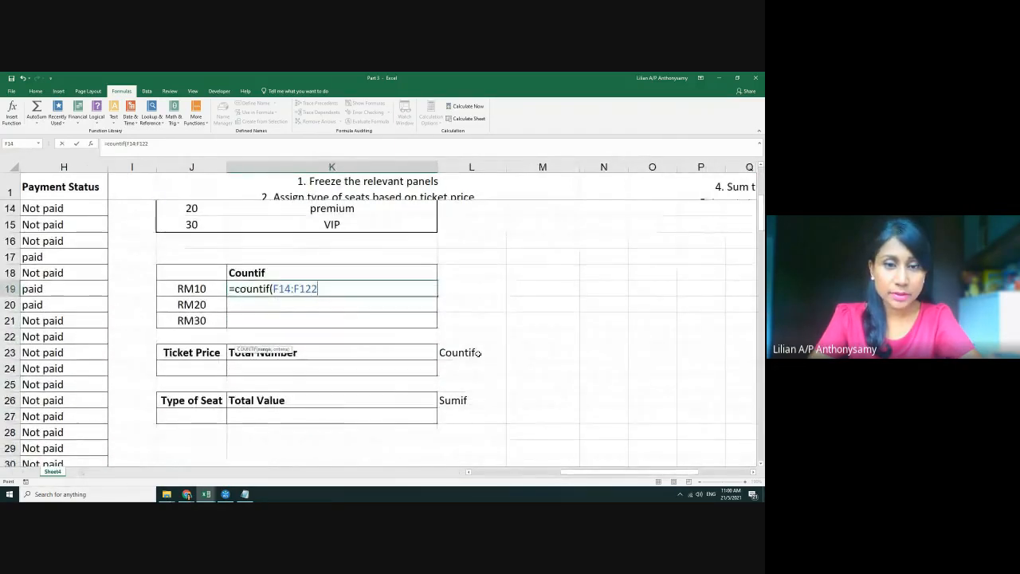
text(,)
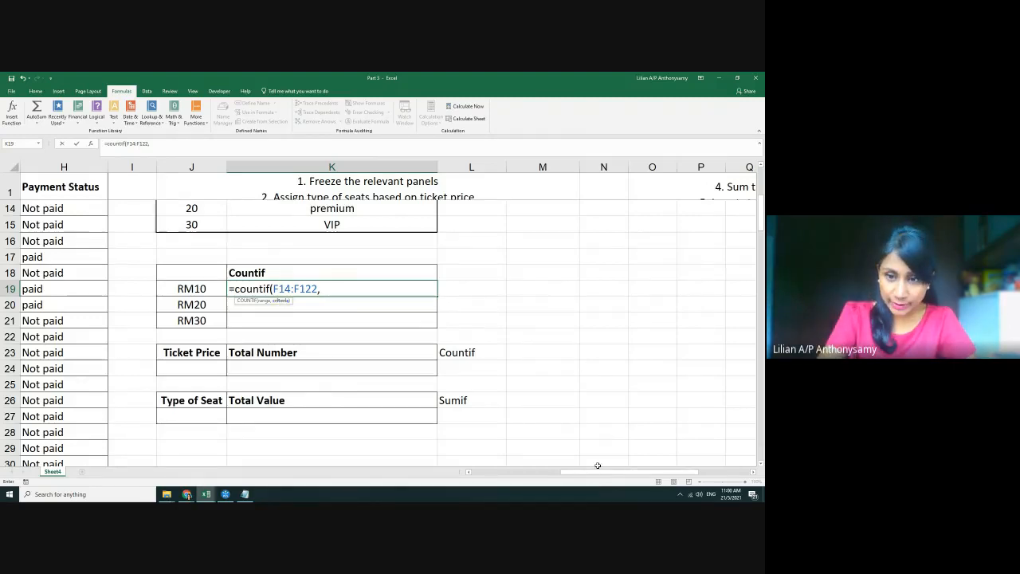
drag(598, 476, 560, 475)
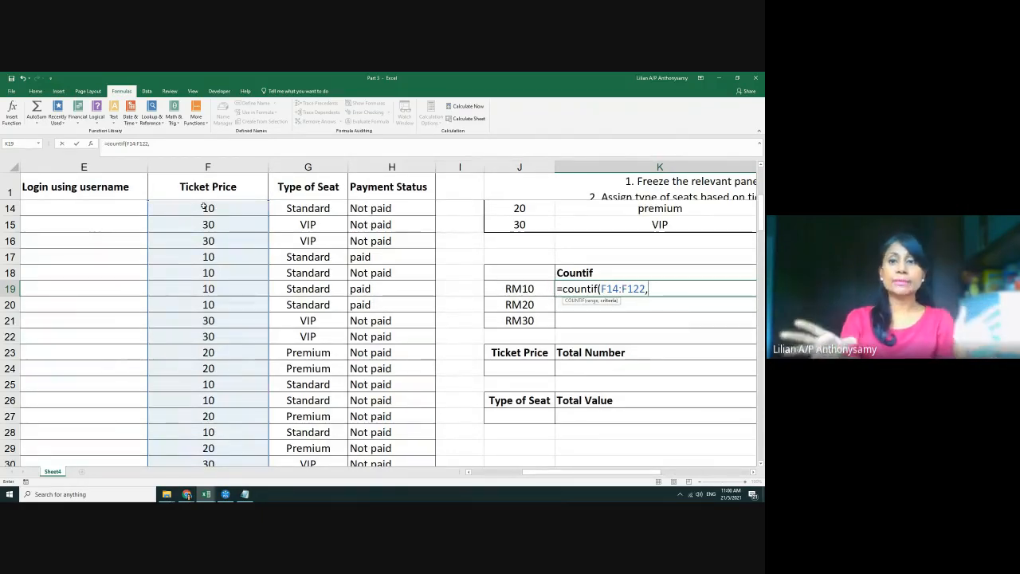
text(")
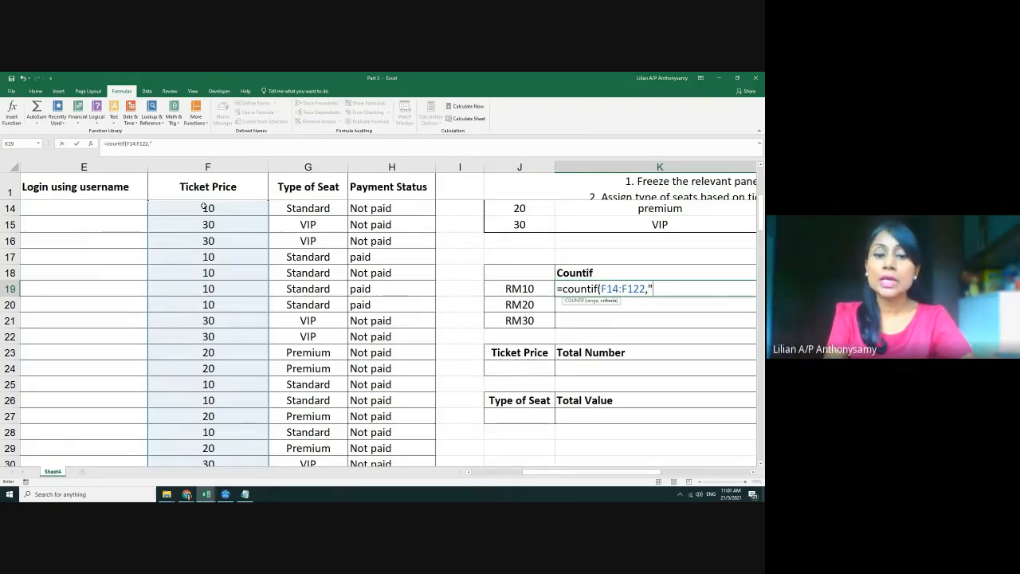
text(10)
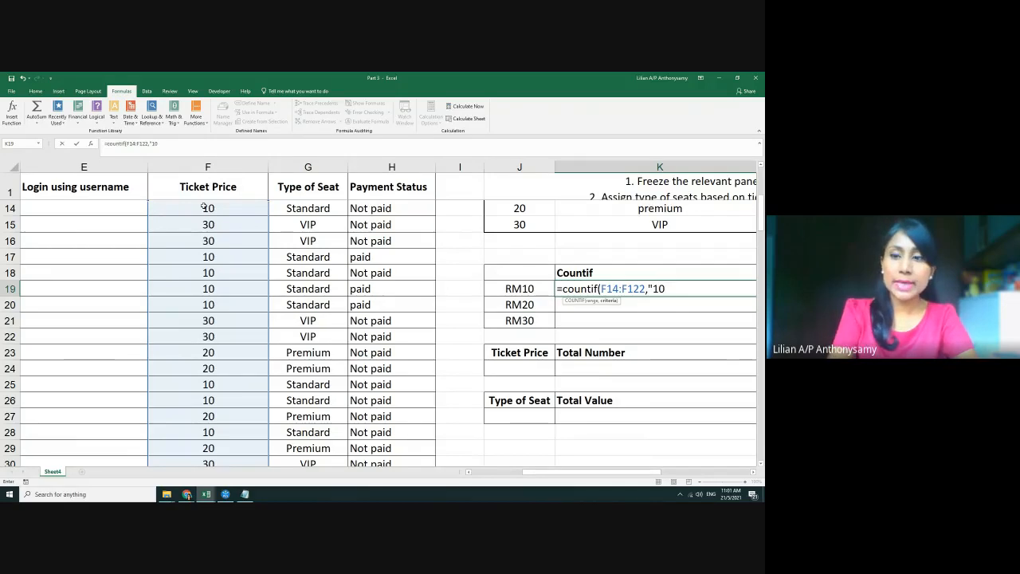
text("))
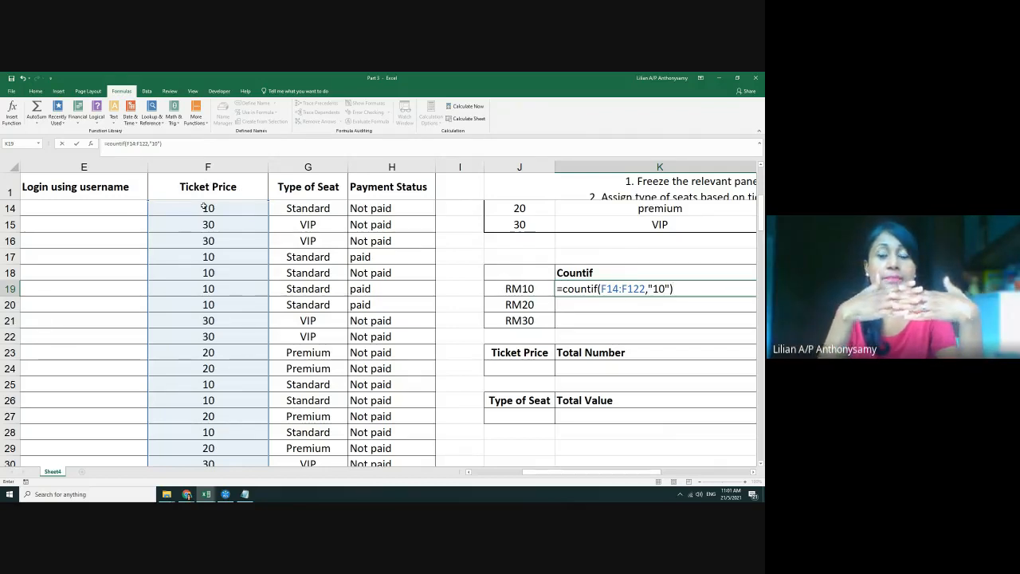
key(Return)
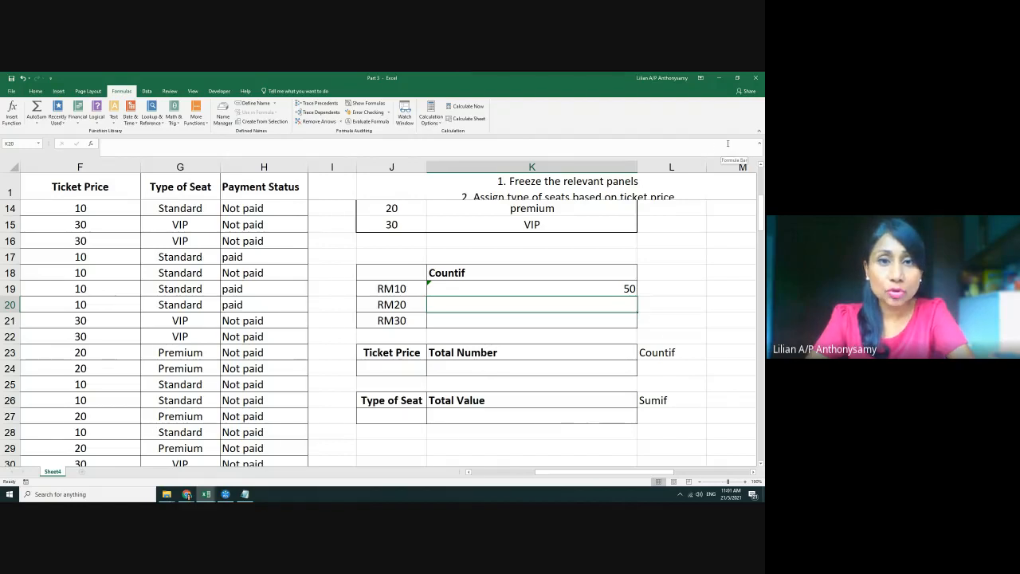
click(595, 288)
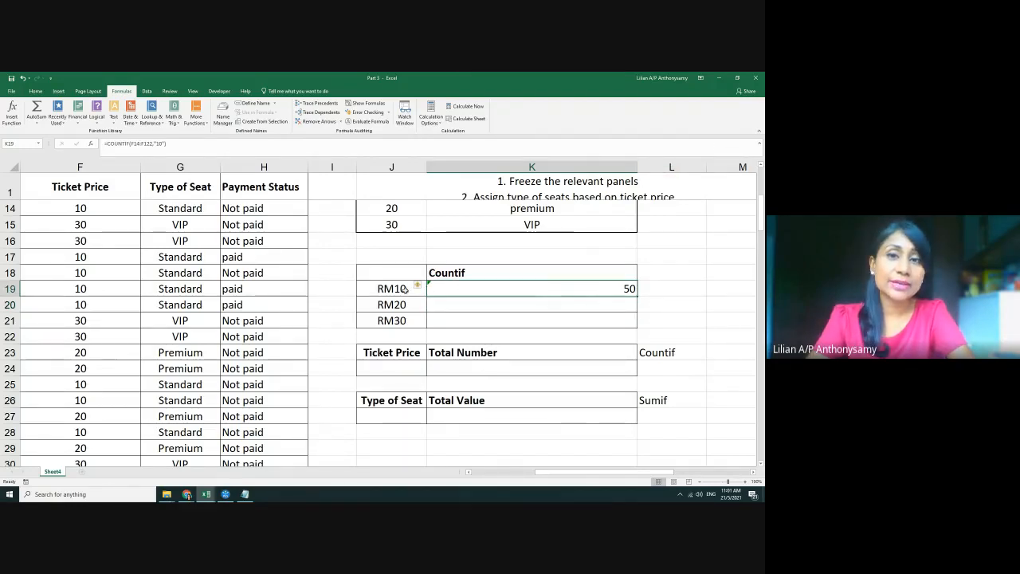
click(482, 302)
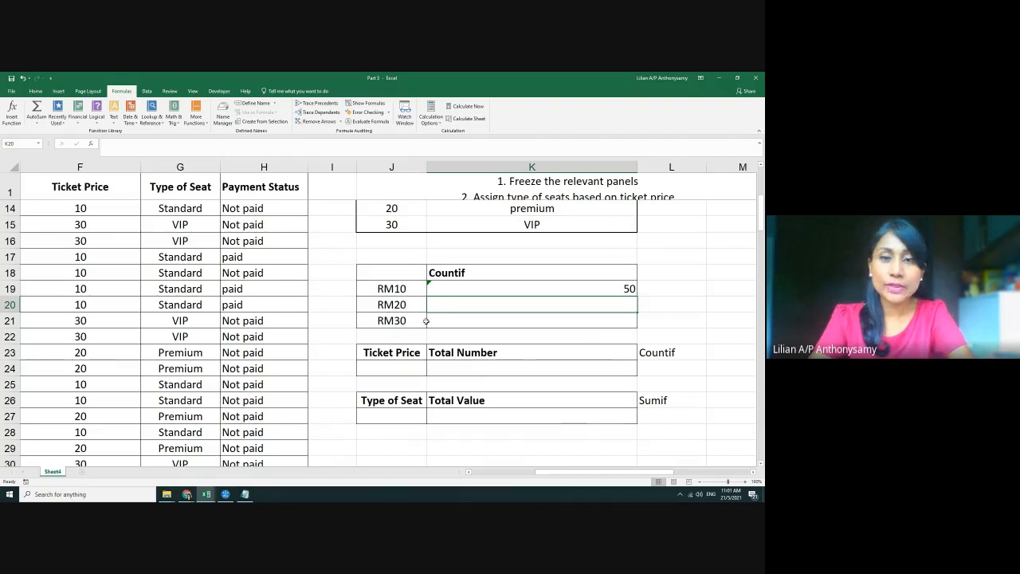
click(504, 288)
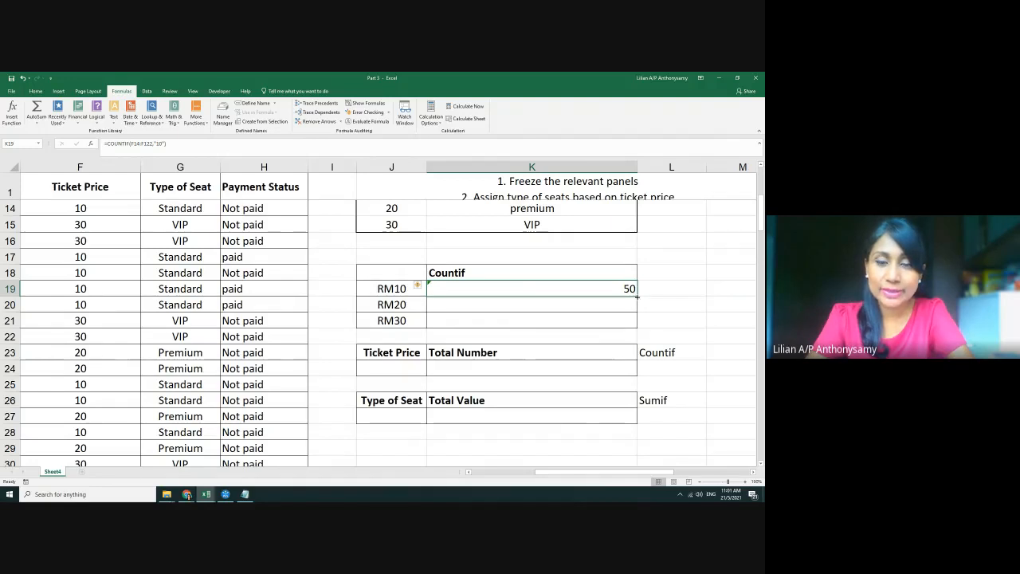
drag(637, 295, 637, 327)
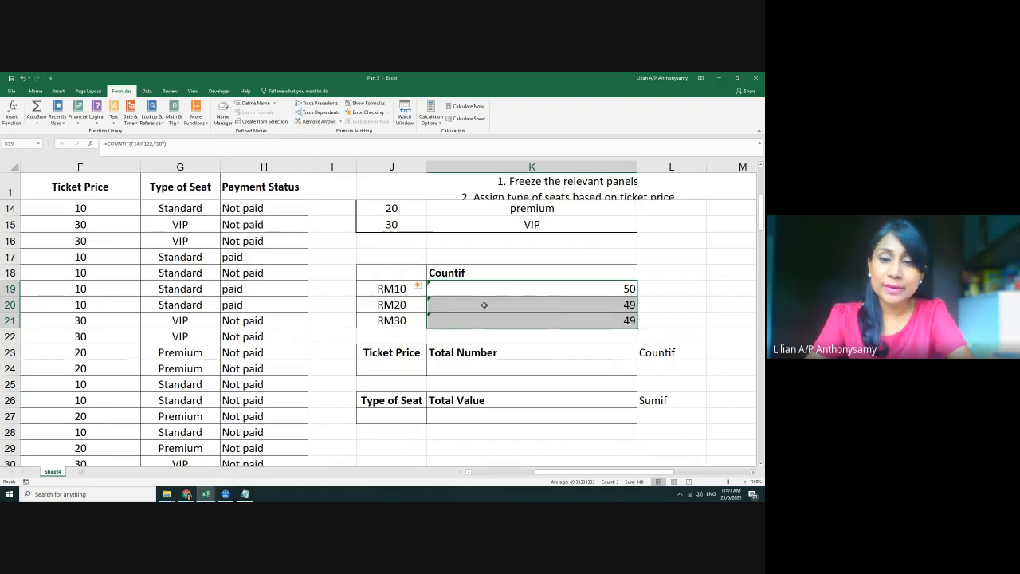
click(542, 305)
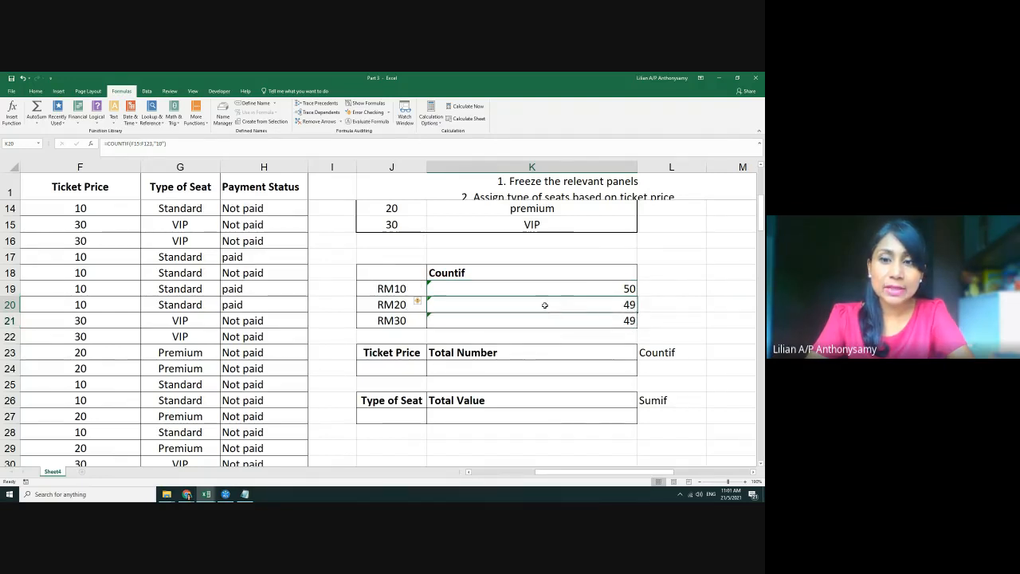
double_click(544, 305)
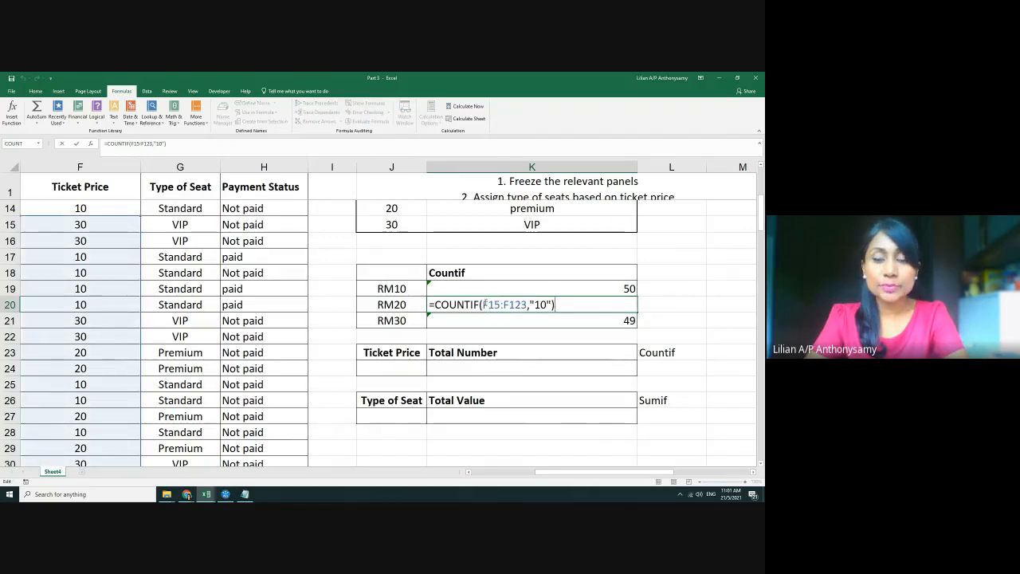
click(525, 288)
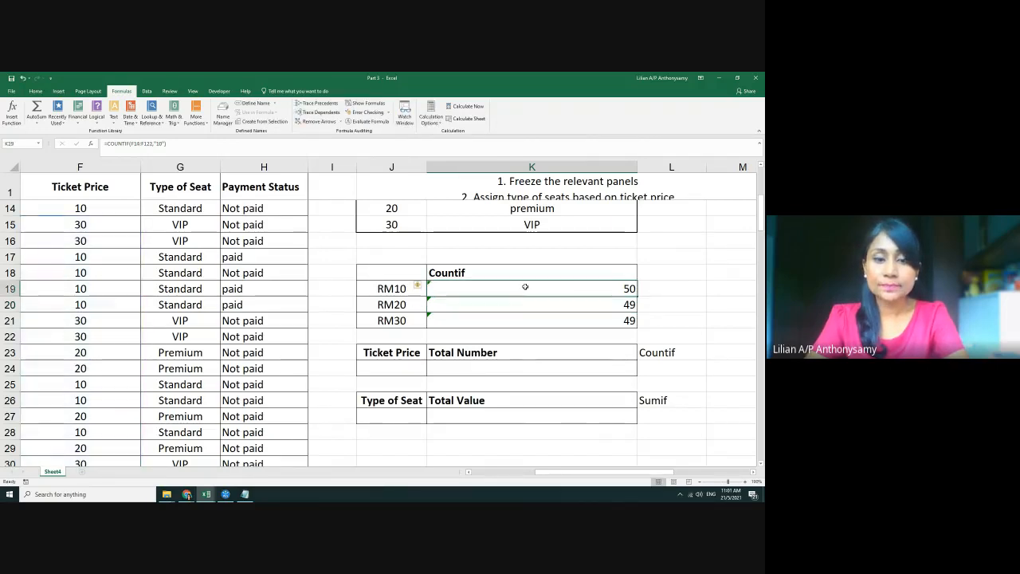
double_click(525, 288)
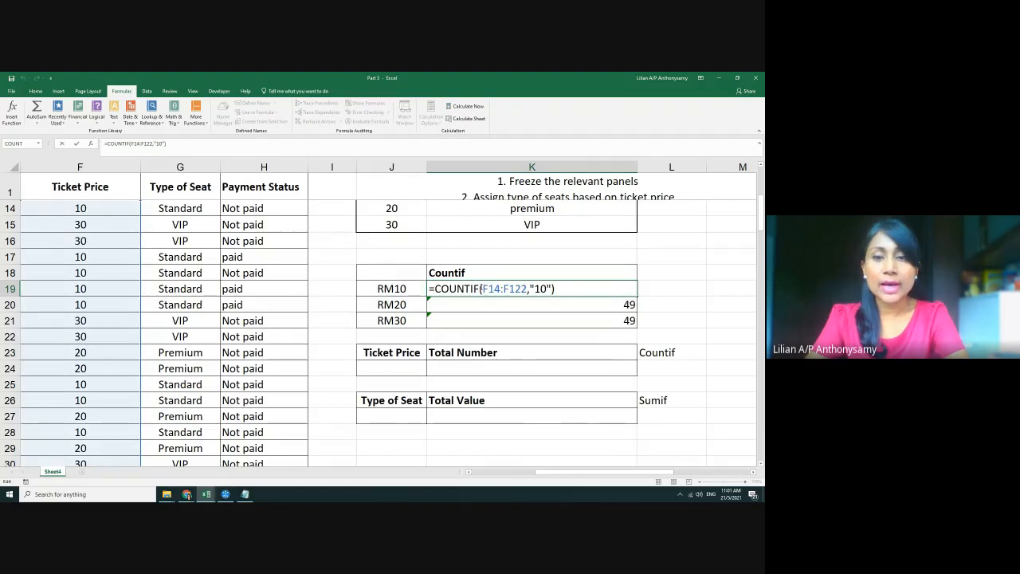
click(581, 309)
key(Delete)
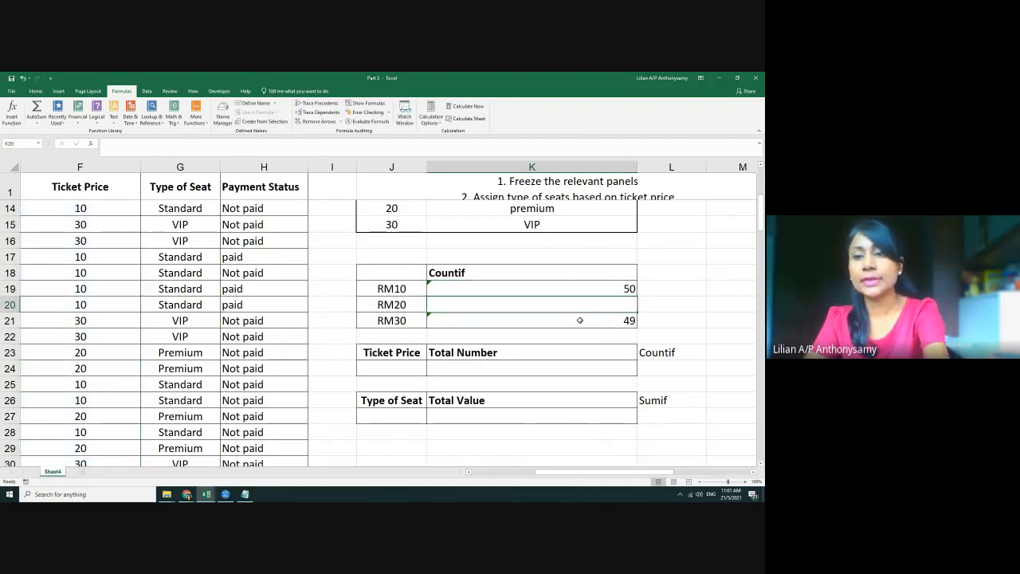
click(579, 320)
key(Delete)
click(570, 288)
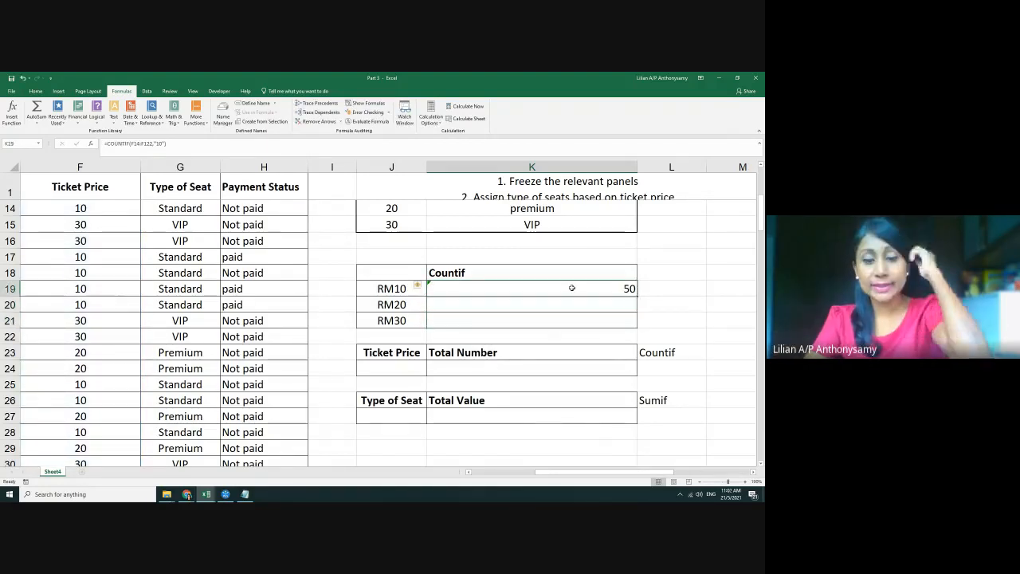
Make K19's COUNTIF range absolute as $F$14:$F$122
double_click(571, 287)
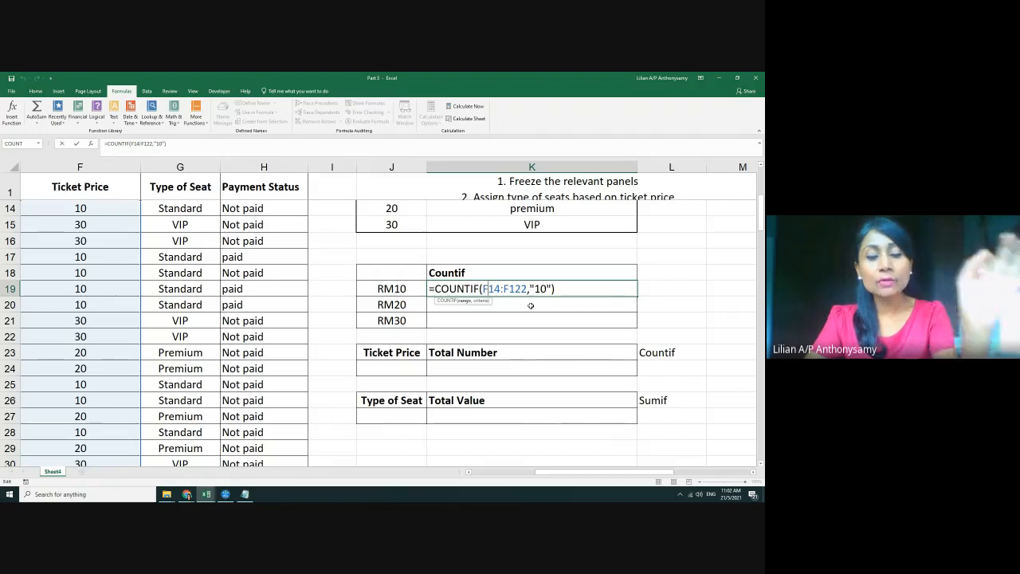
key(F4)
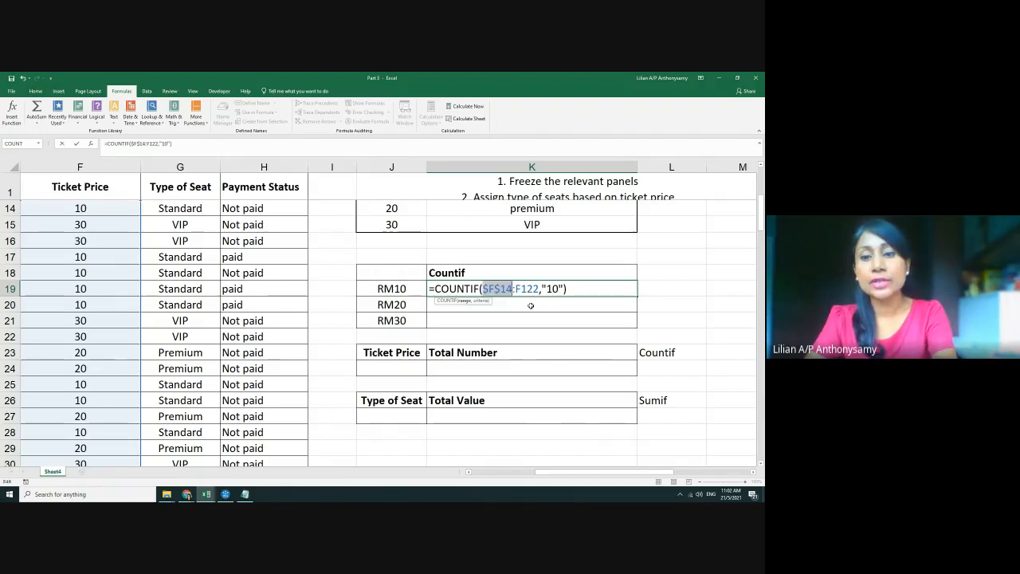
click(533, 289)
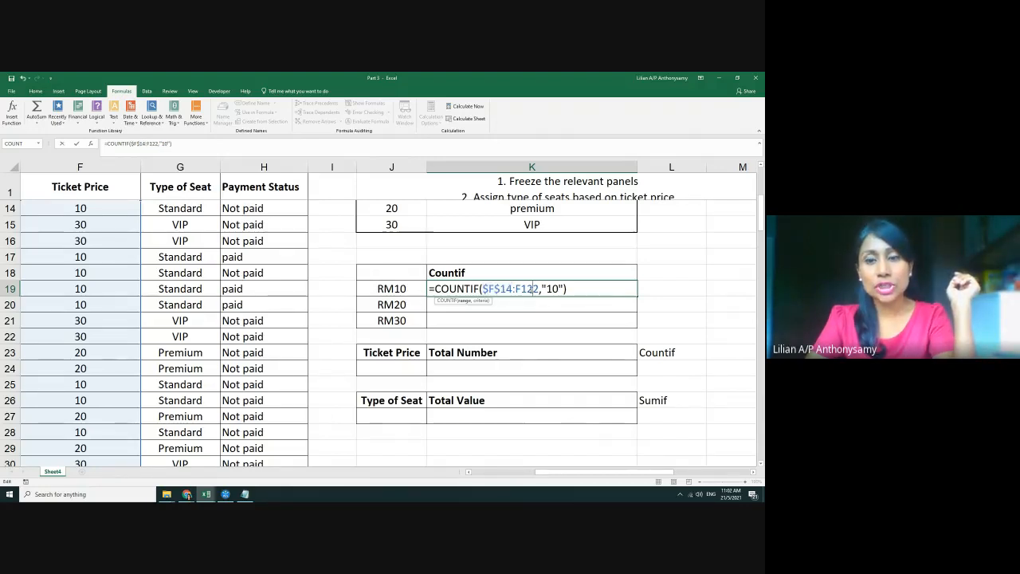
key(F4)
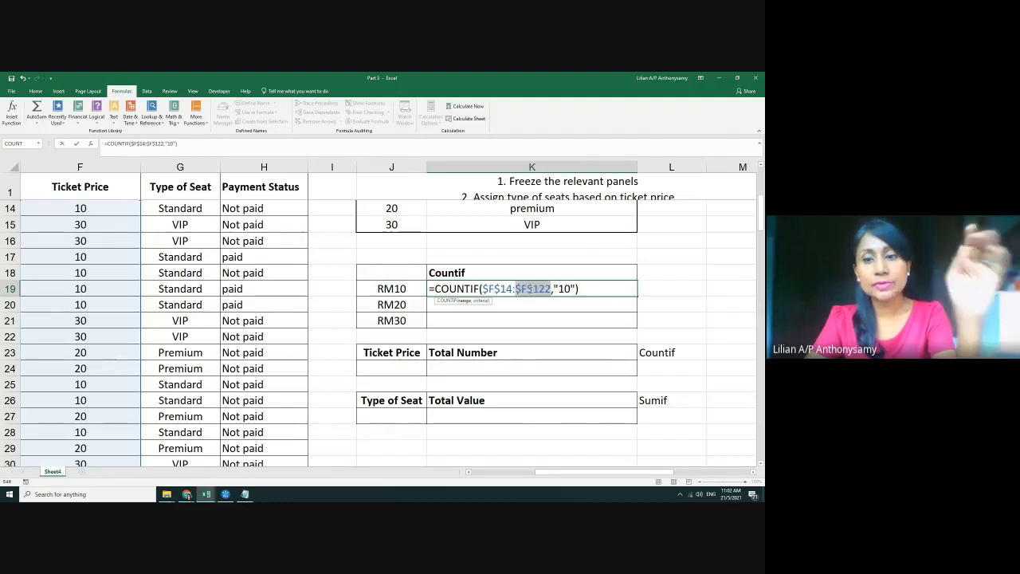
key(Return)
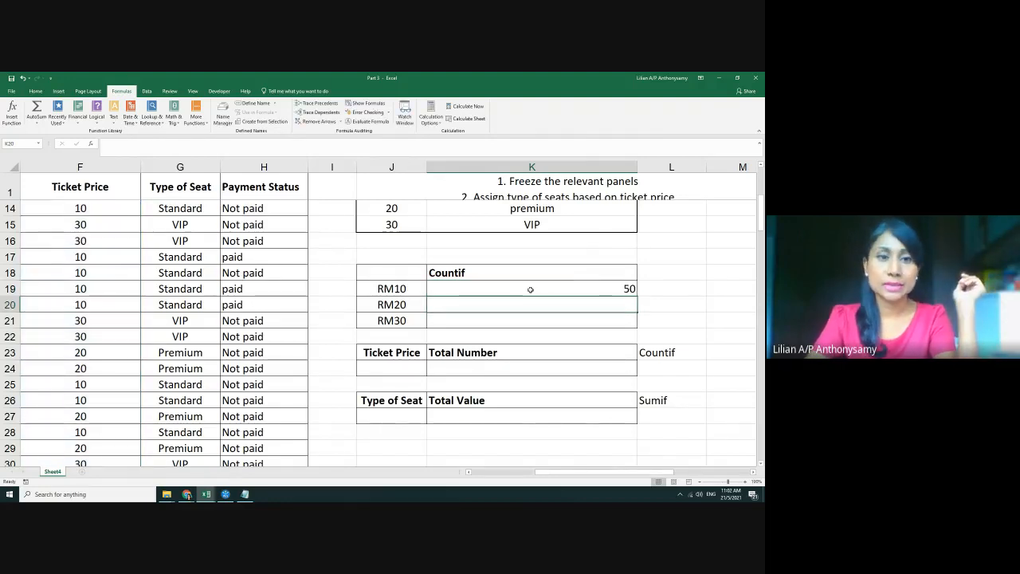
Copy the locked K19 count down into K20 and K21
click(593, 287)
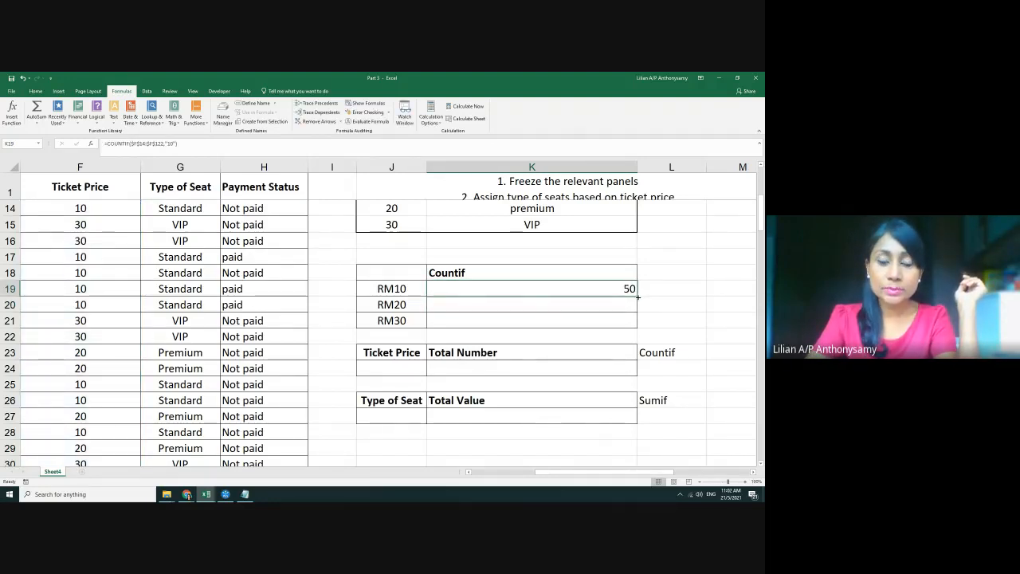
drag(637, 297, 637, 326)
click(579, 307)
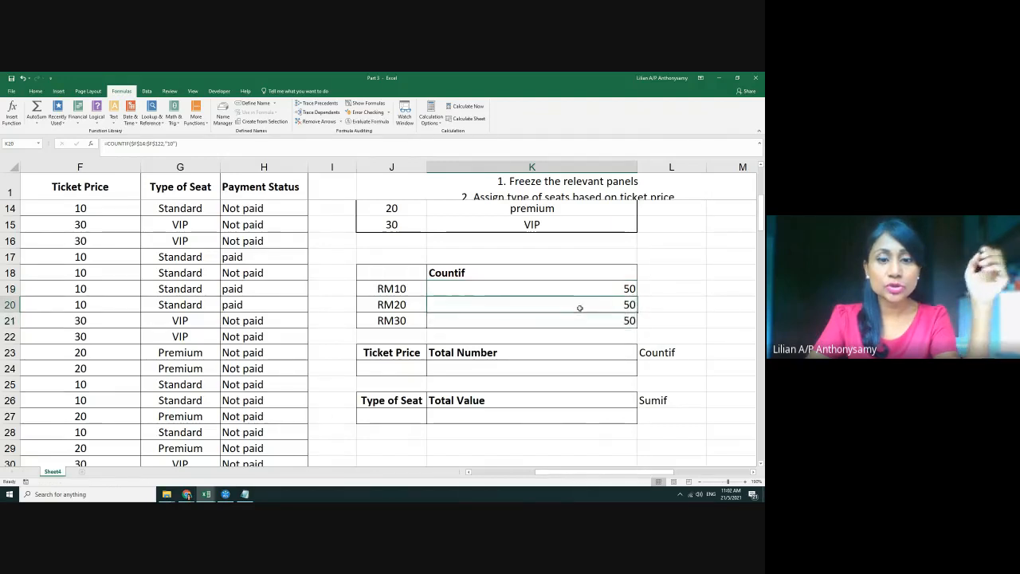
Change K20's COUNTIF criterion to "20", giving 24
double_click(579, 307)
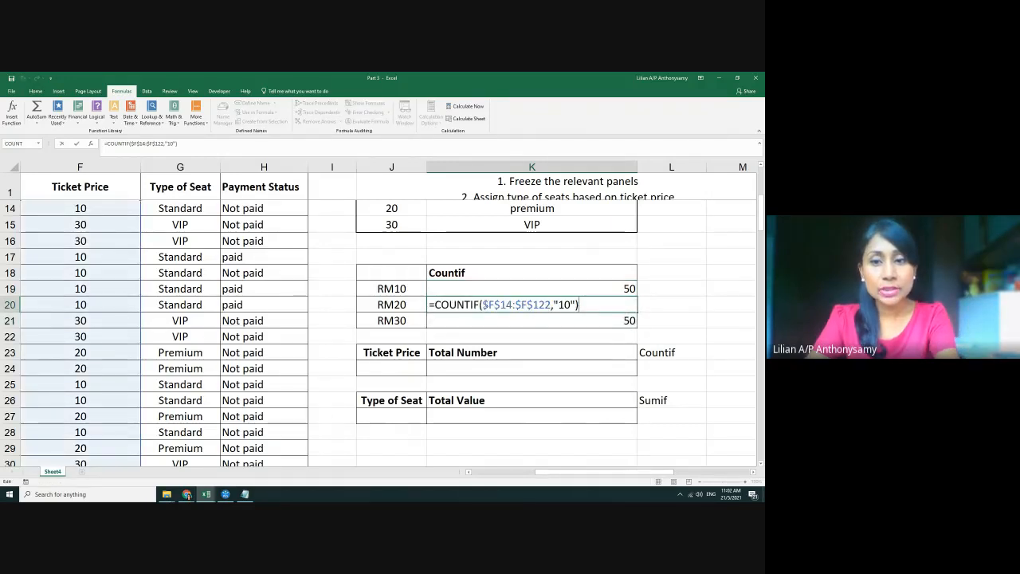
drag(482, 305, 530, 304)
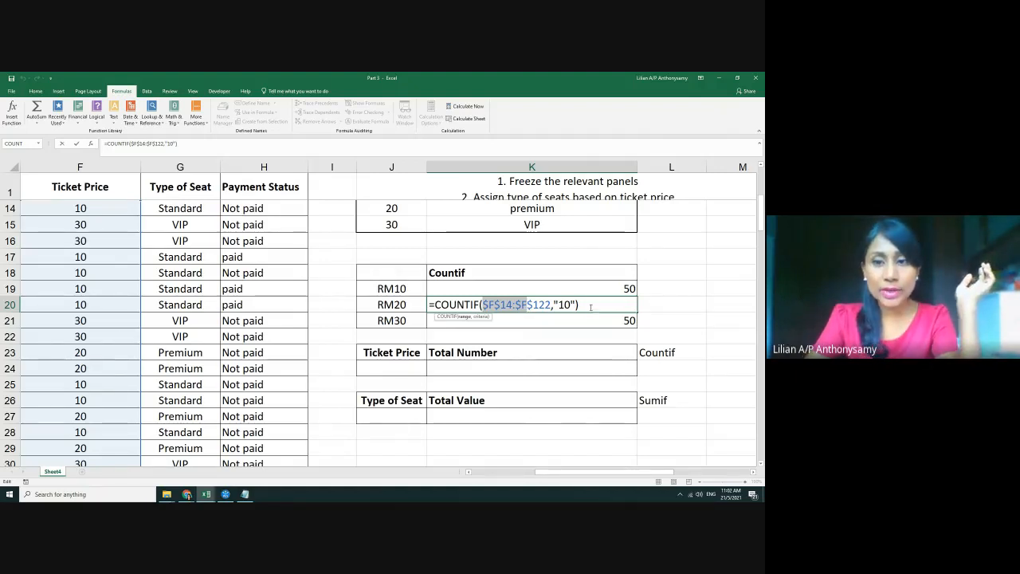
click(563, 305)
key(BackSpace)
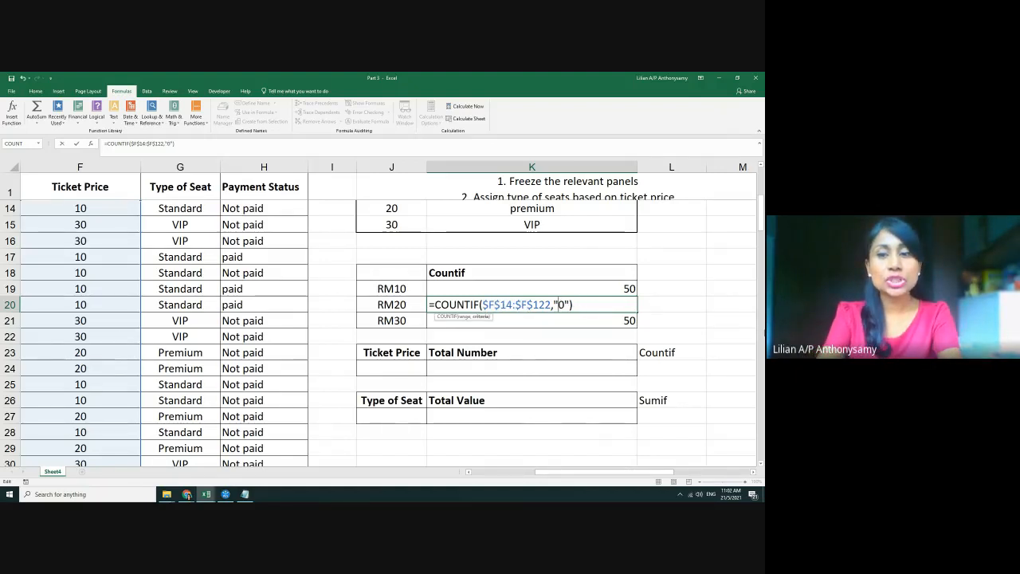
text(2)
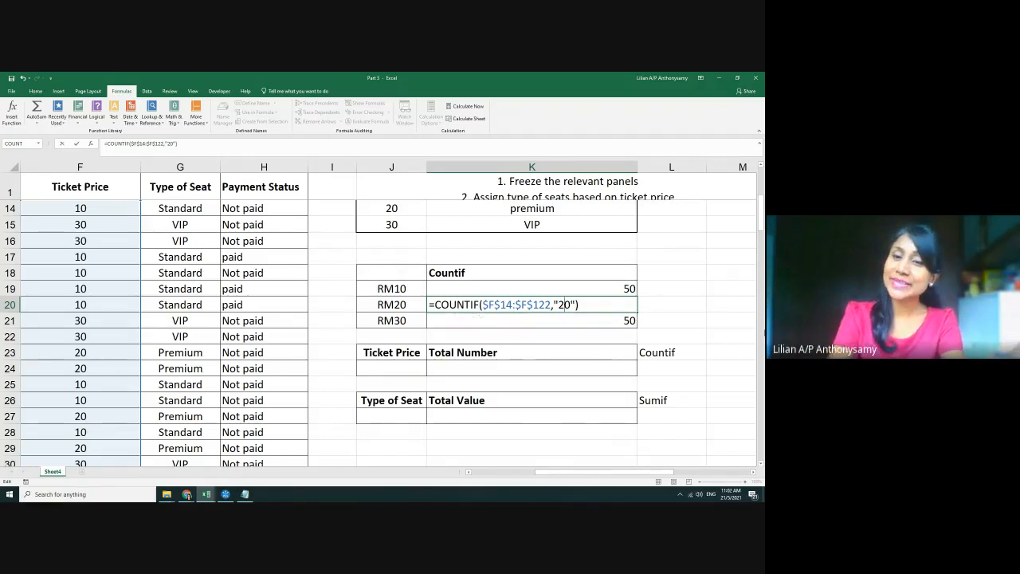
key(Return)
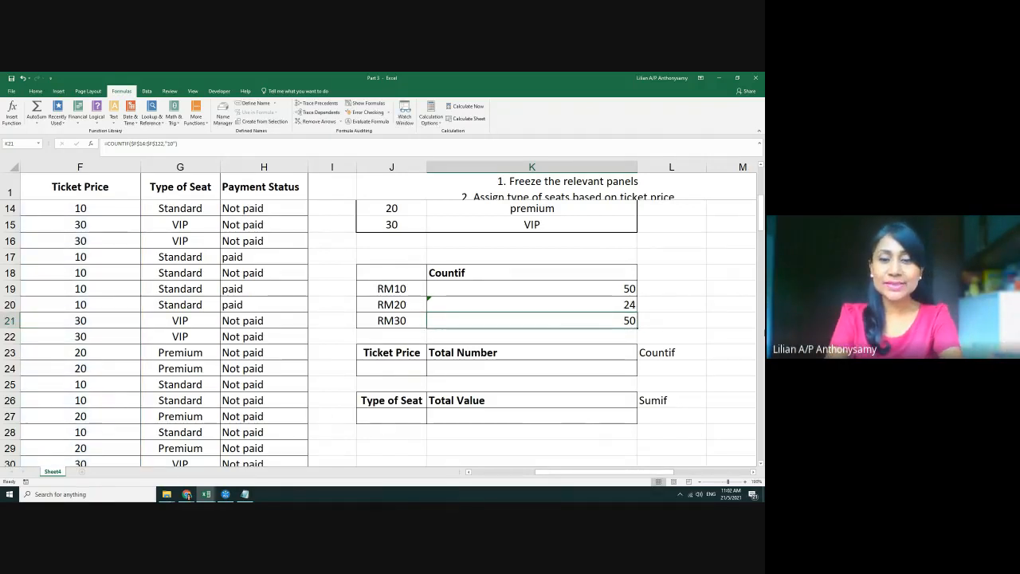
Change K21's criterion to "30", giving 35, and recheck K19
key(F2)
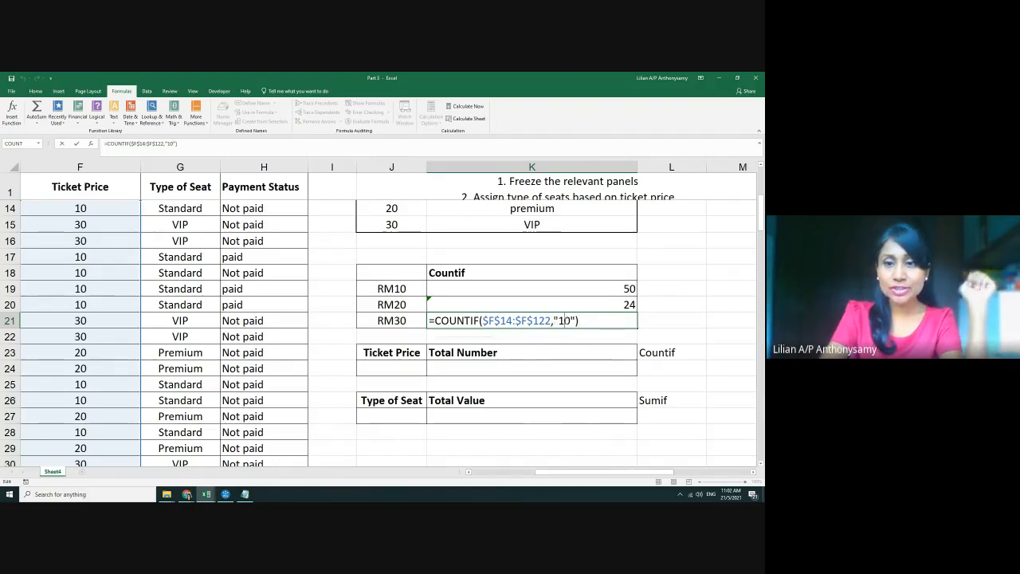
key(BackSpace)
text(3)
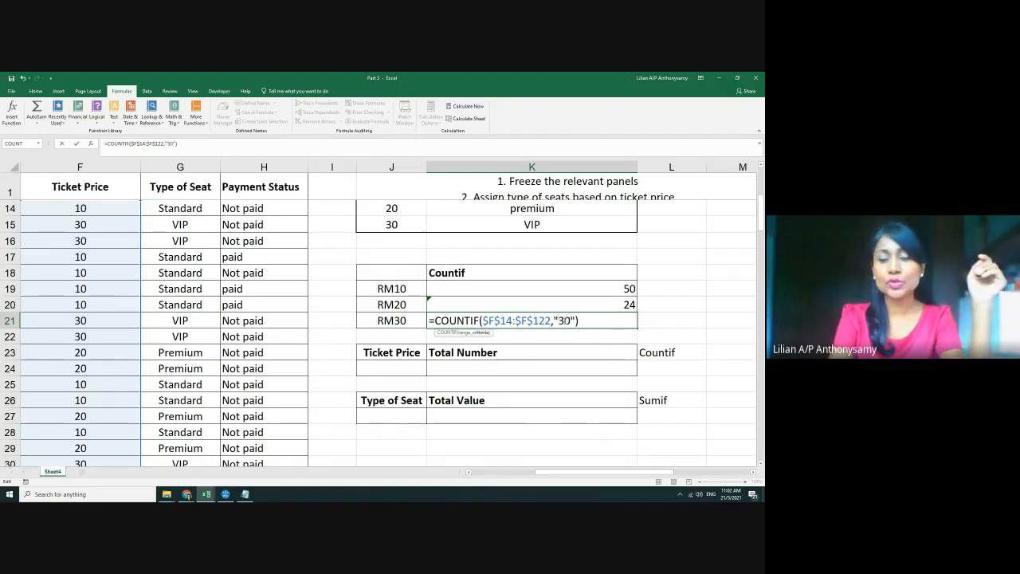
key(Return)
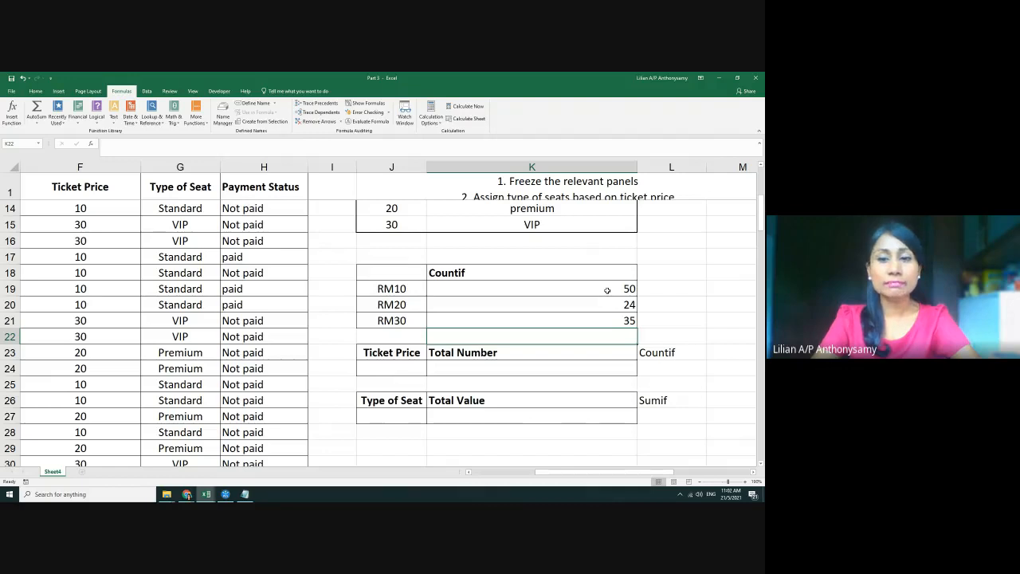
click(609, 289)
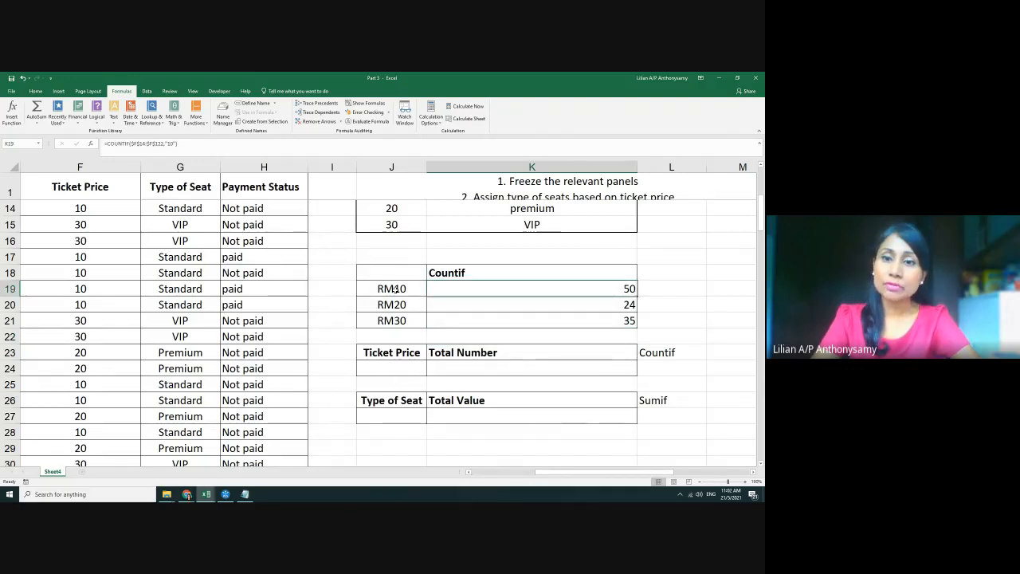
click(582, 309)
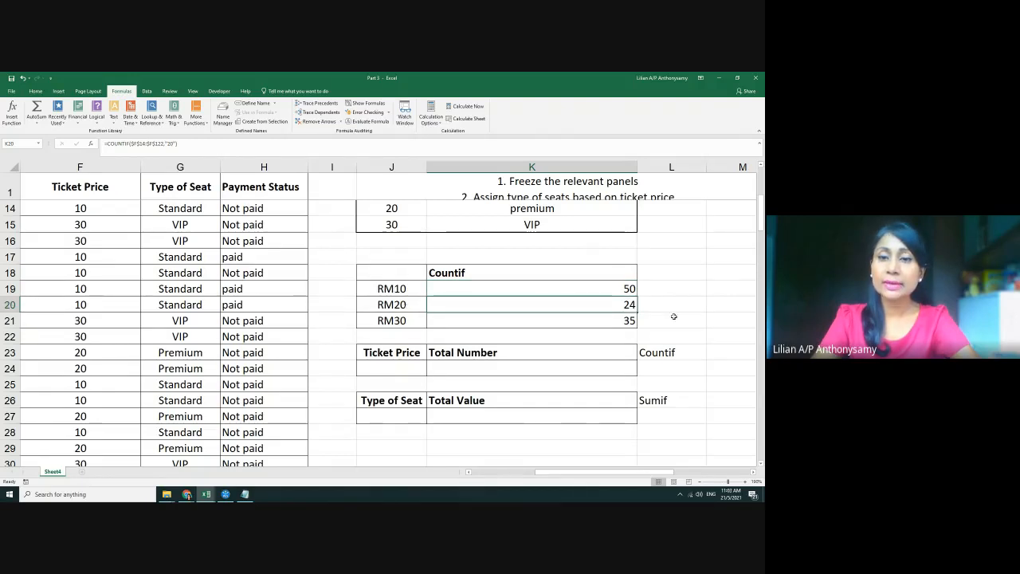
click(622, 319)
scroll(229, 319, down, 7)
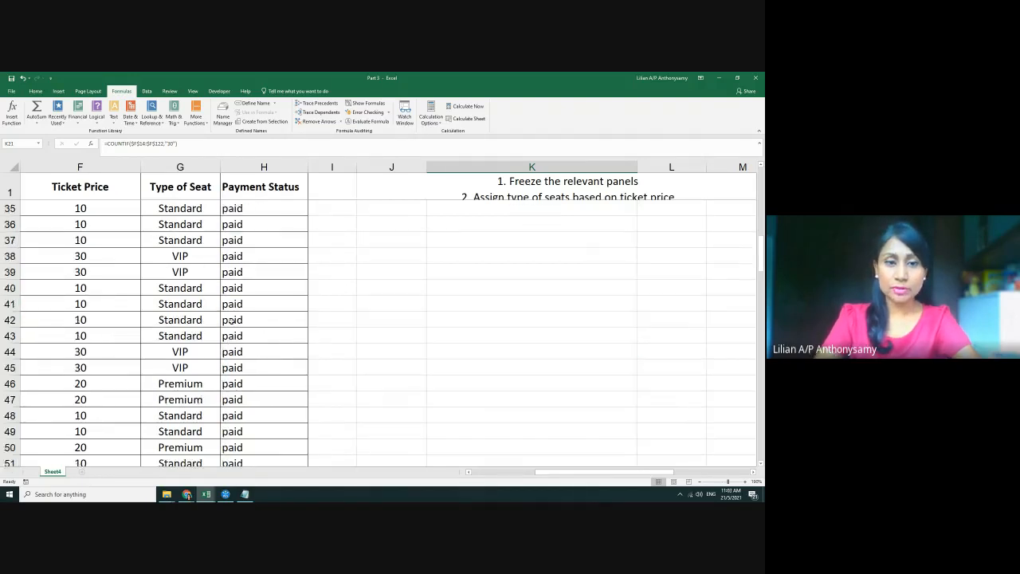
scroll(230, 319, down, 20)
scroll(235, 349, up, 5)
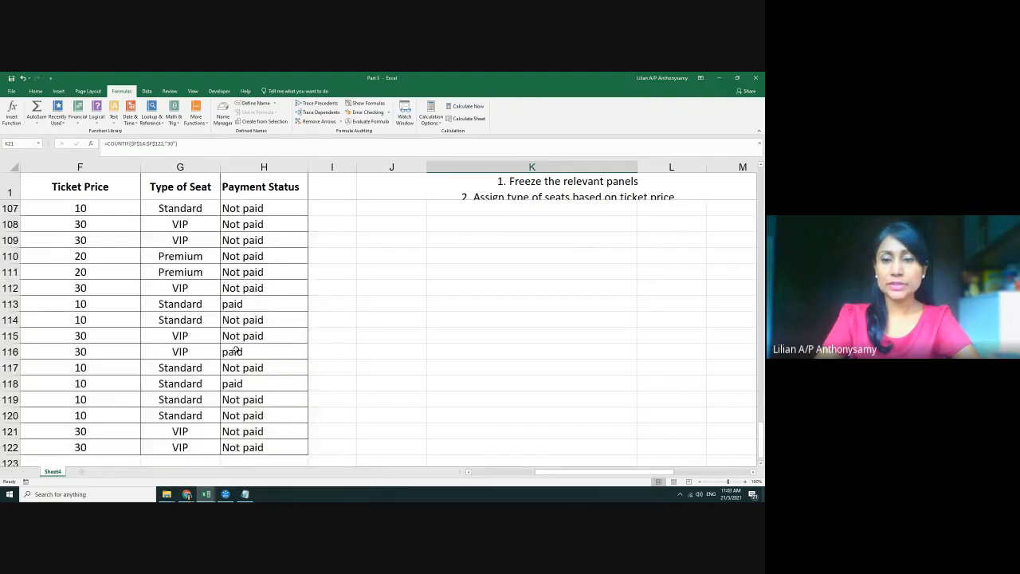
scroll(235, 348, up, 20)
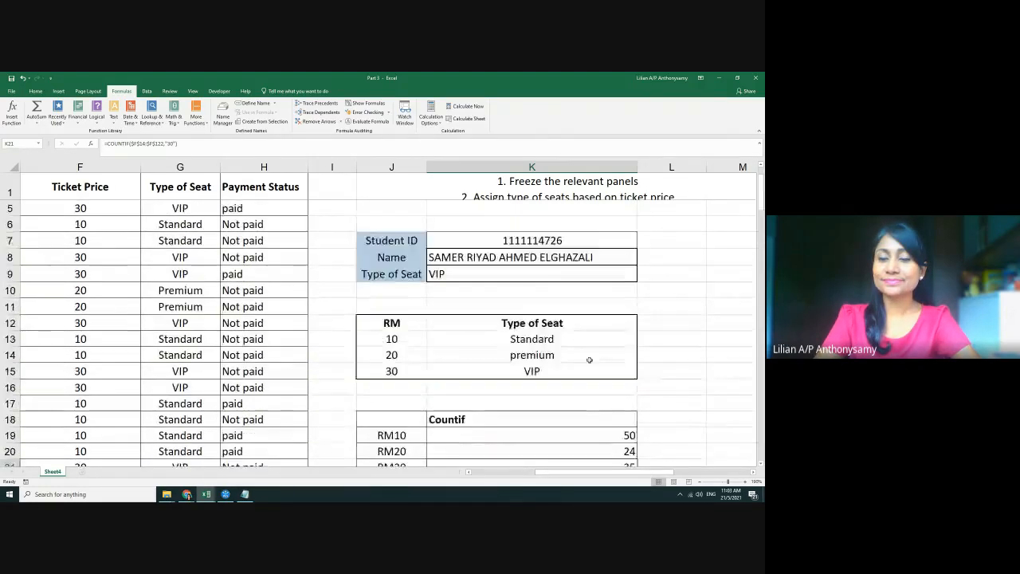
scroll(589, 360, down, 5)
scroll(577, 275, up, 1)
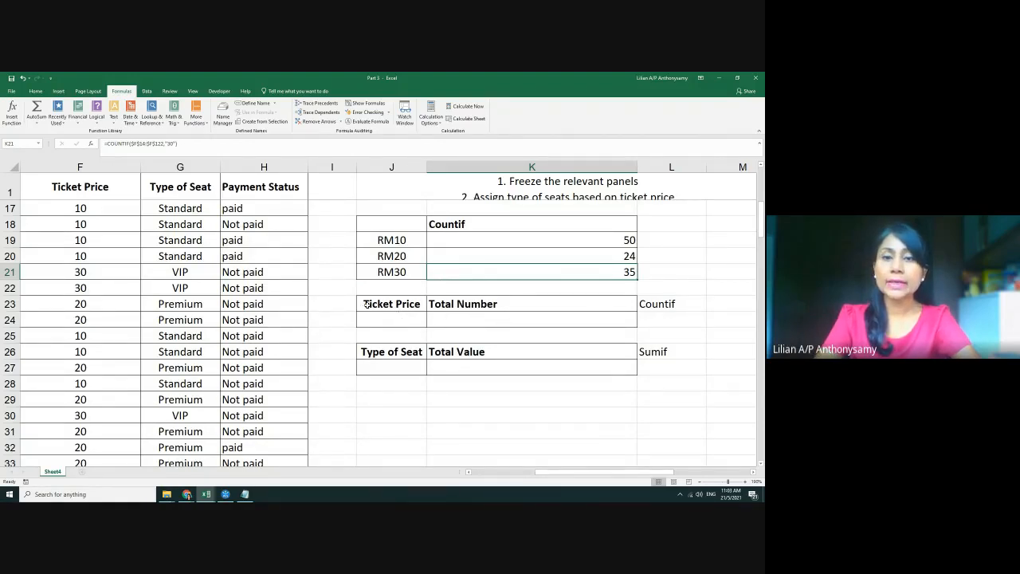
drag(367, 304, 481, 322)
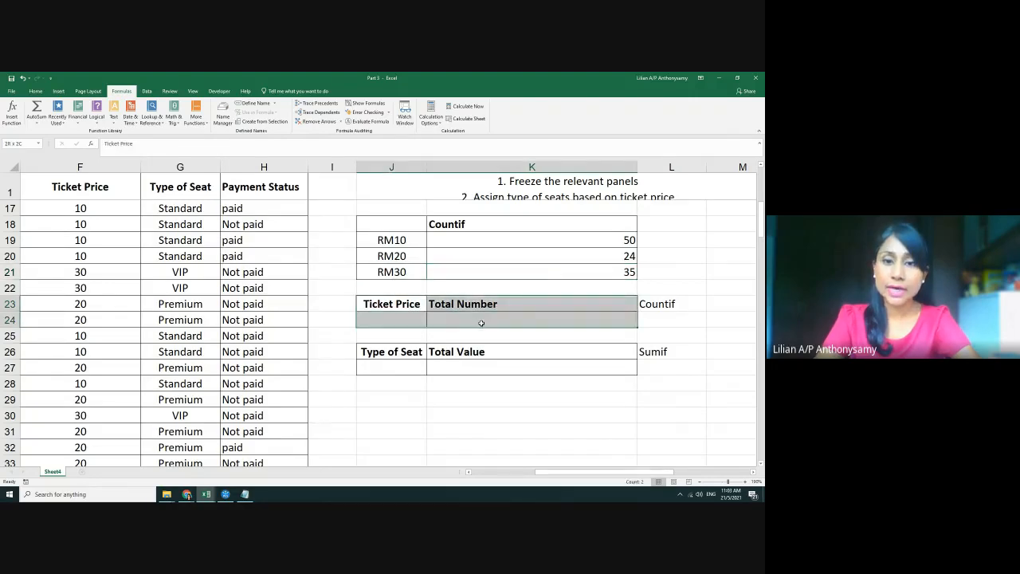
drag(375, 237, 563, 274)
click(392, 320)
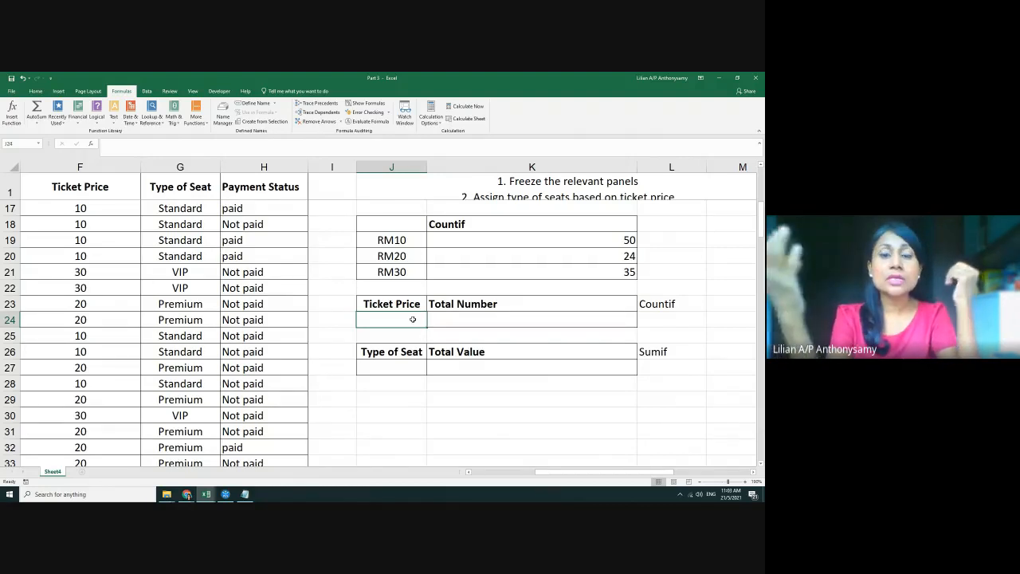
text(10)
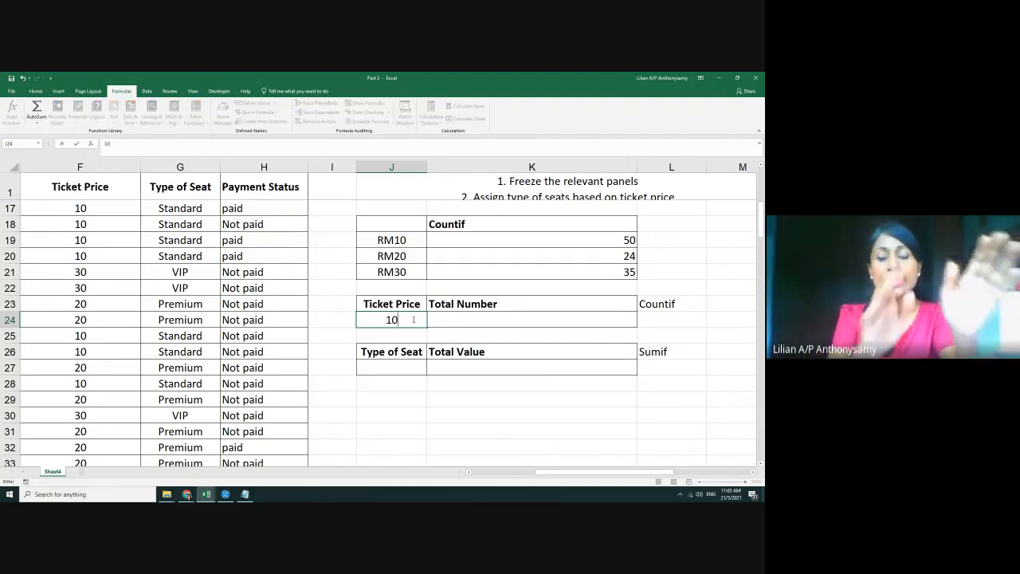
key(Return)
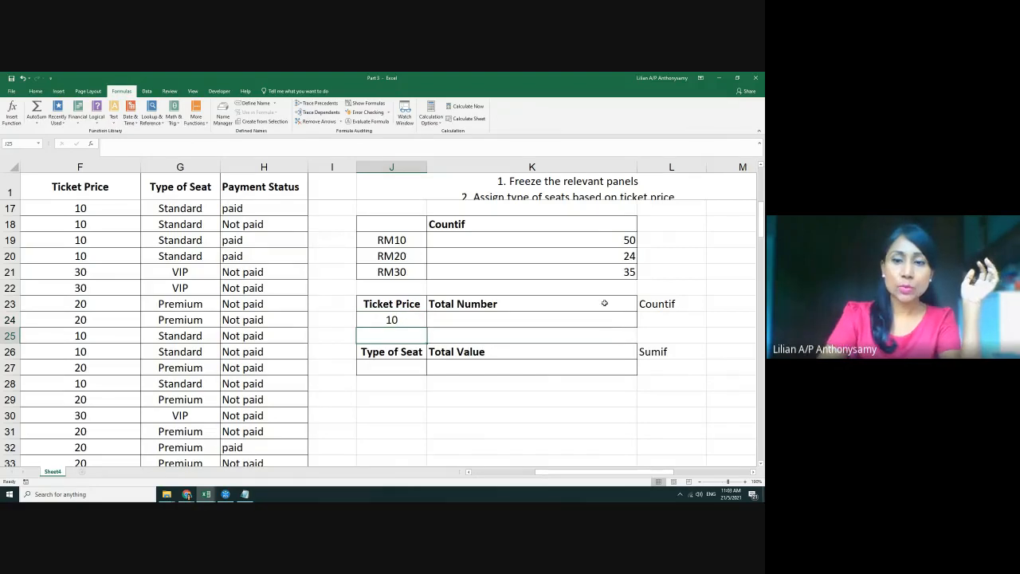
click(612, 315)
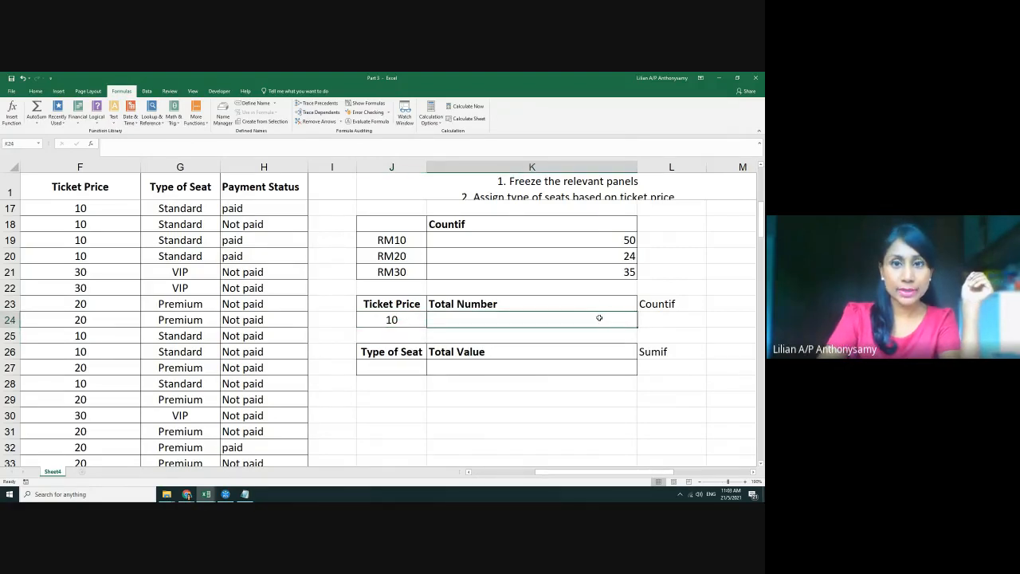
click(396, 321)
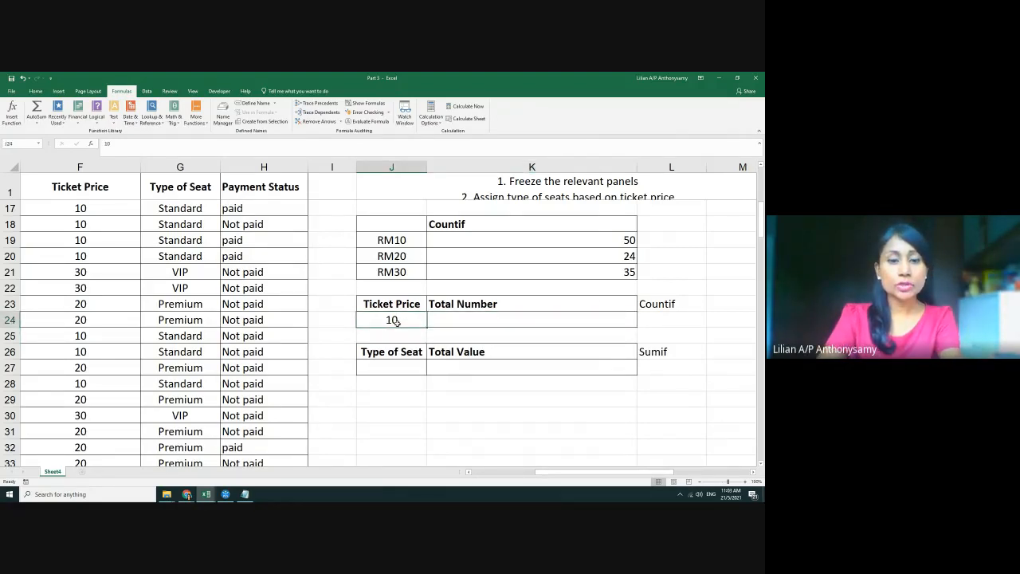
text(30)
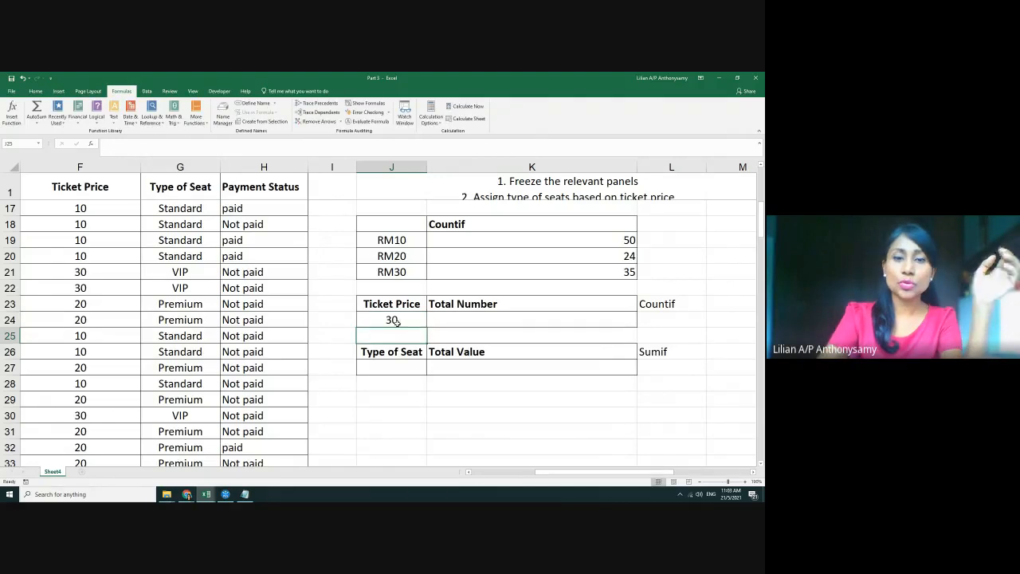
key(Return)
click(548, 319)
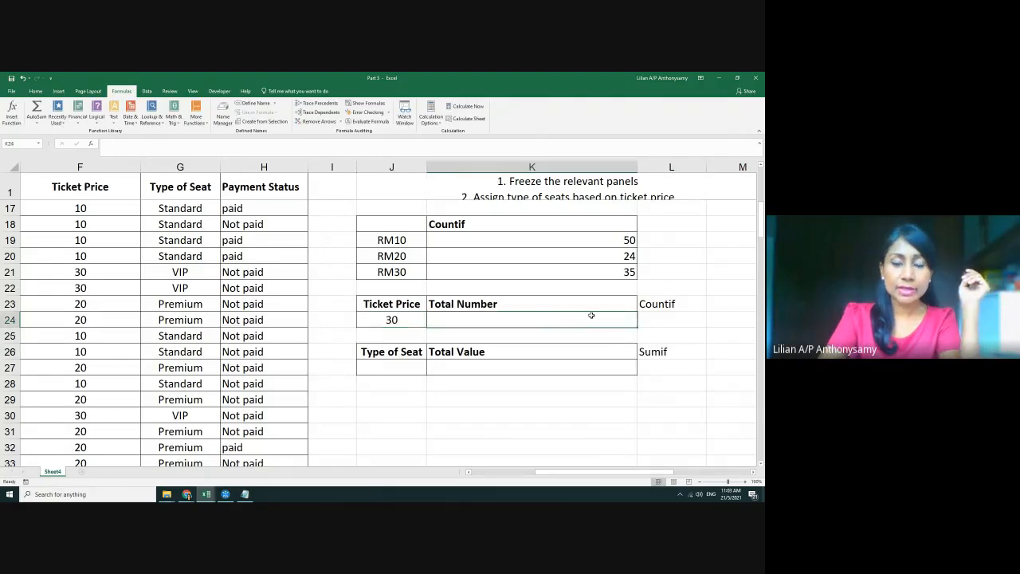
click(392, 320)
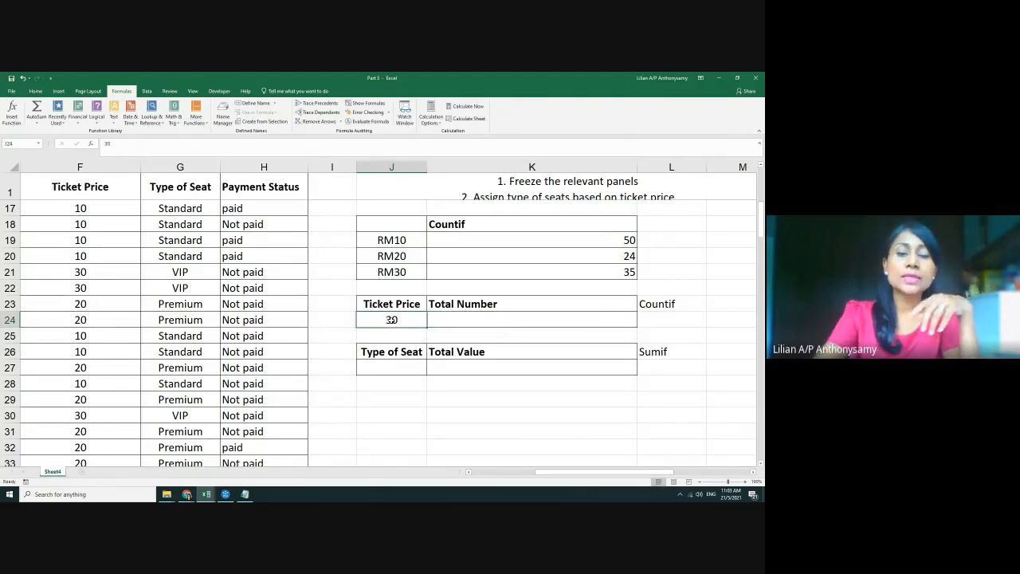
key(Delete)
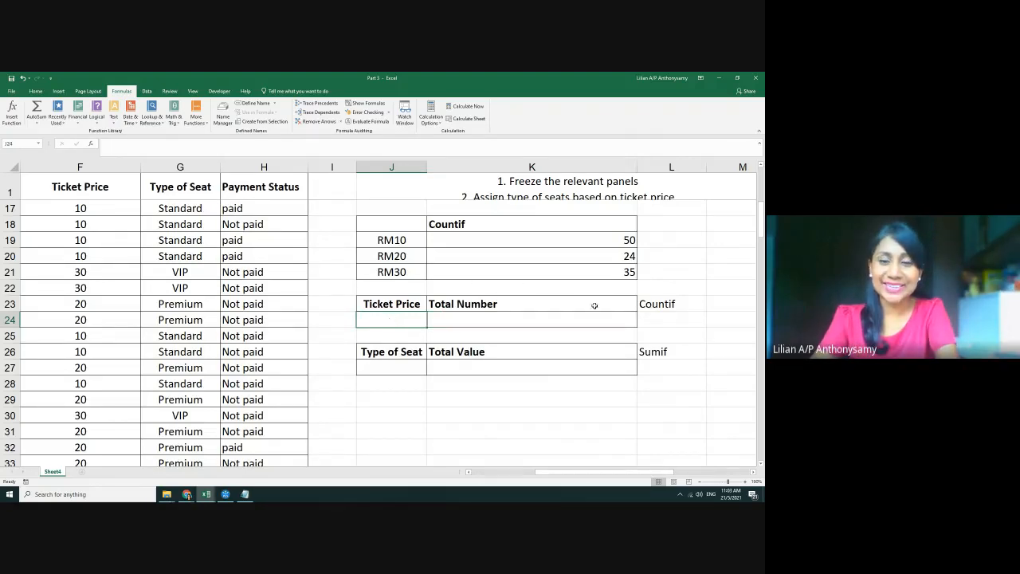
Enter =COUNTIF(F2:F122,J24) in the Total Number cell K24
click(538, 322)
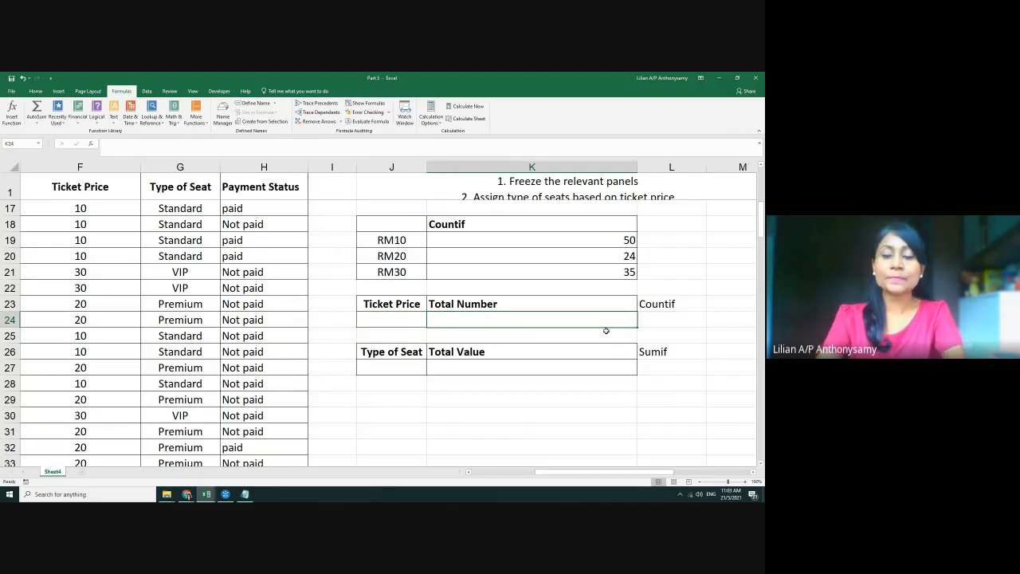
text(=)
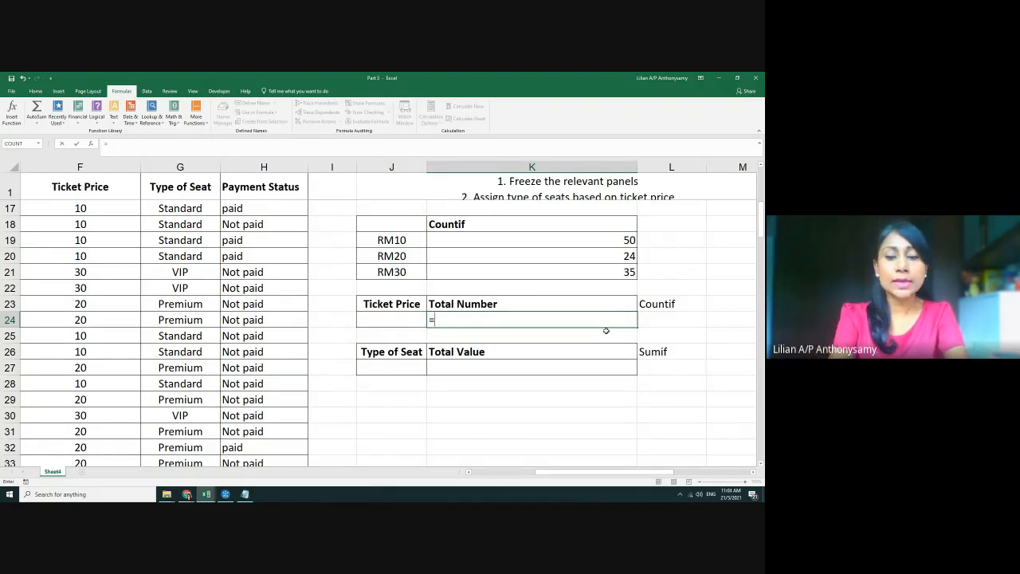
text(countif)
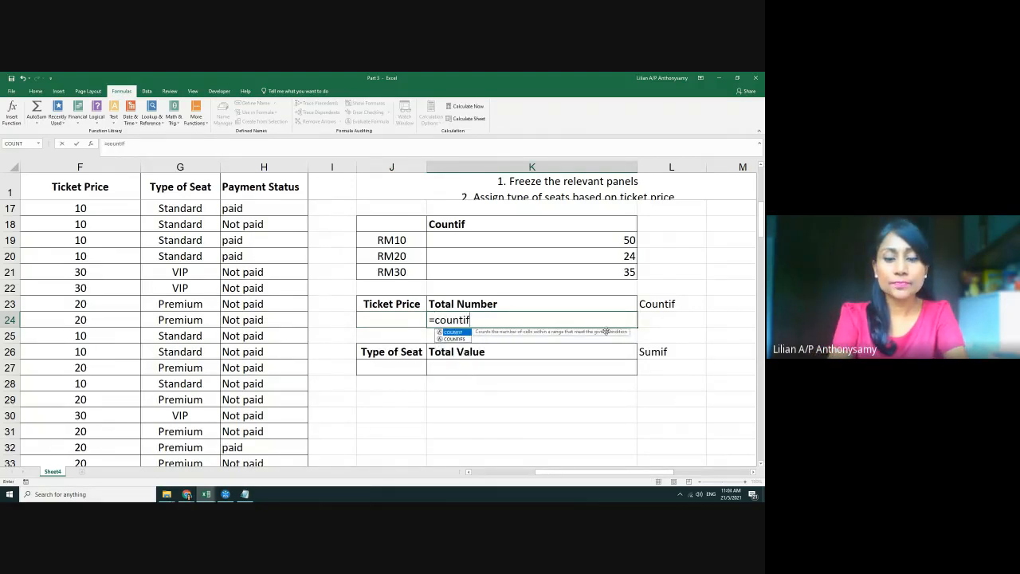
text(()
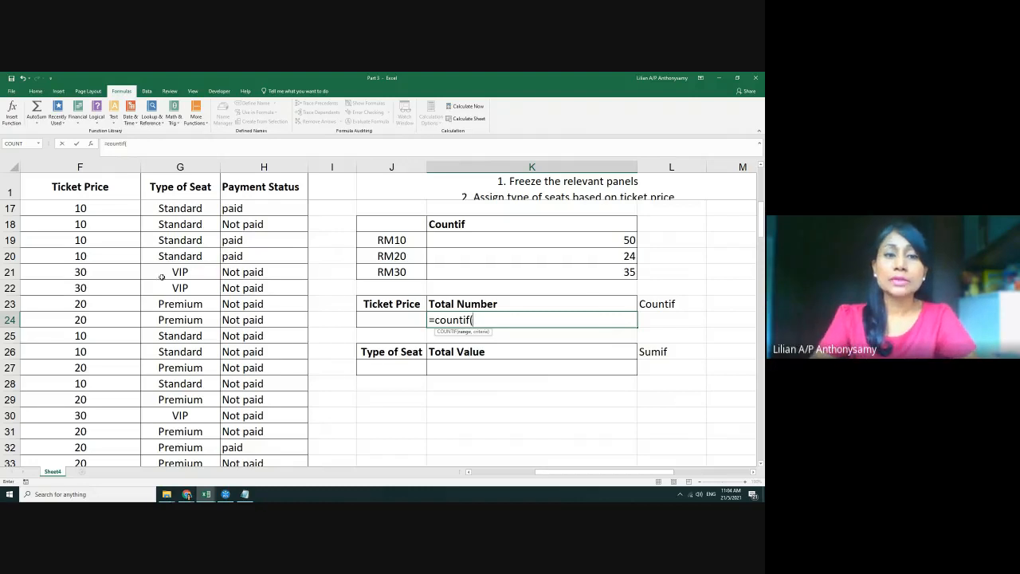
scroll(113, 209, up, 3)
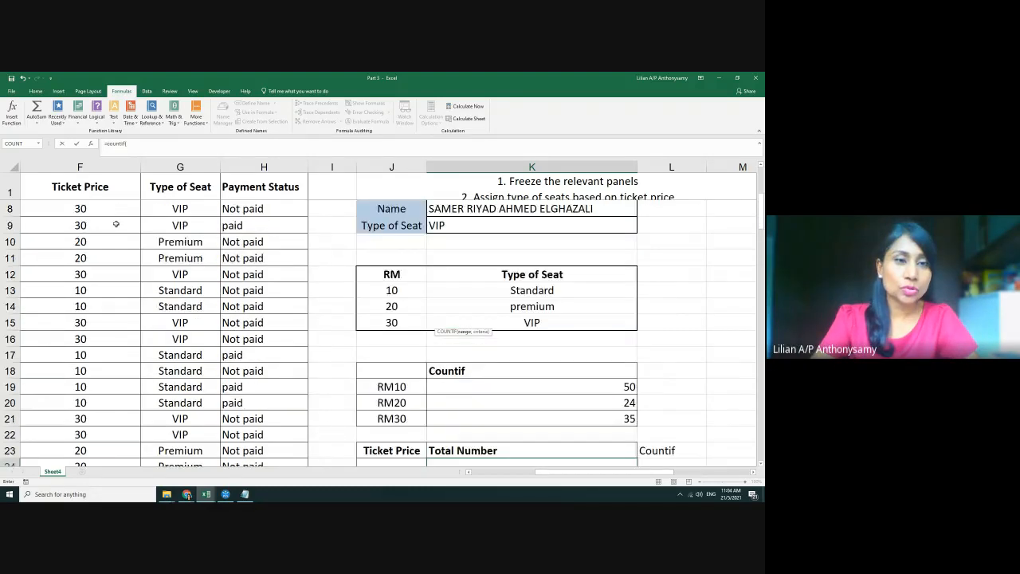
scroll(116, 224, up, 2)
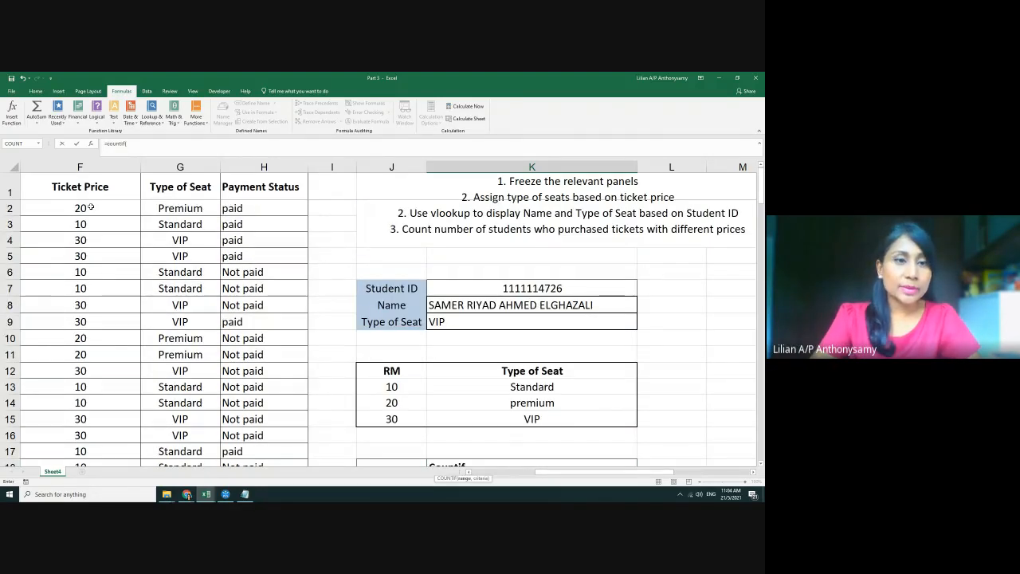
drag(98, 206, 100, 434)
scroll(474, 380, up, 20)
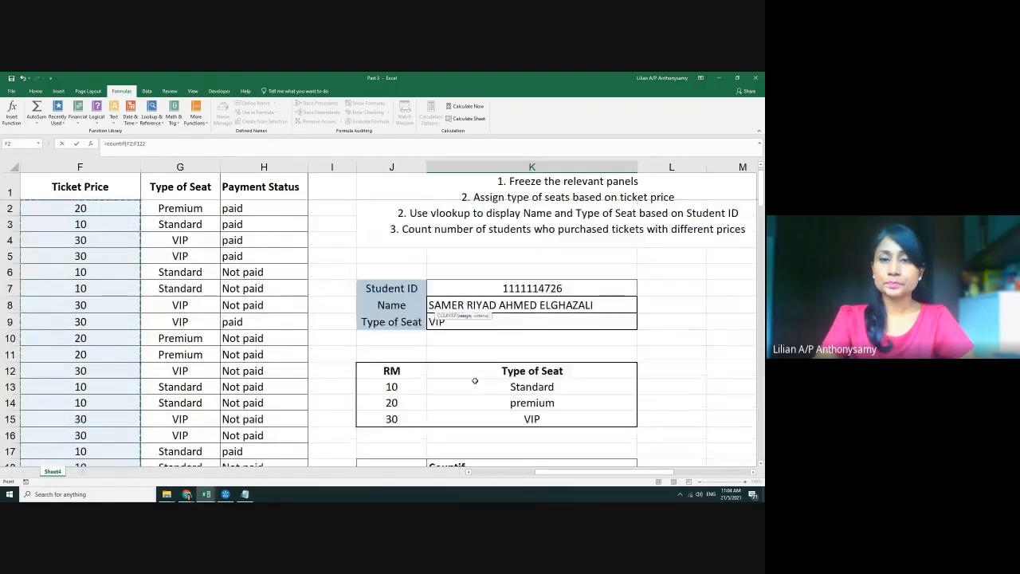
scroll(474, 380, down, 6)
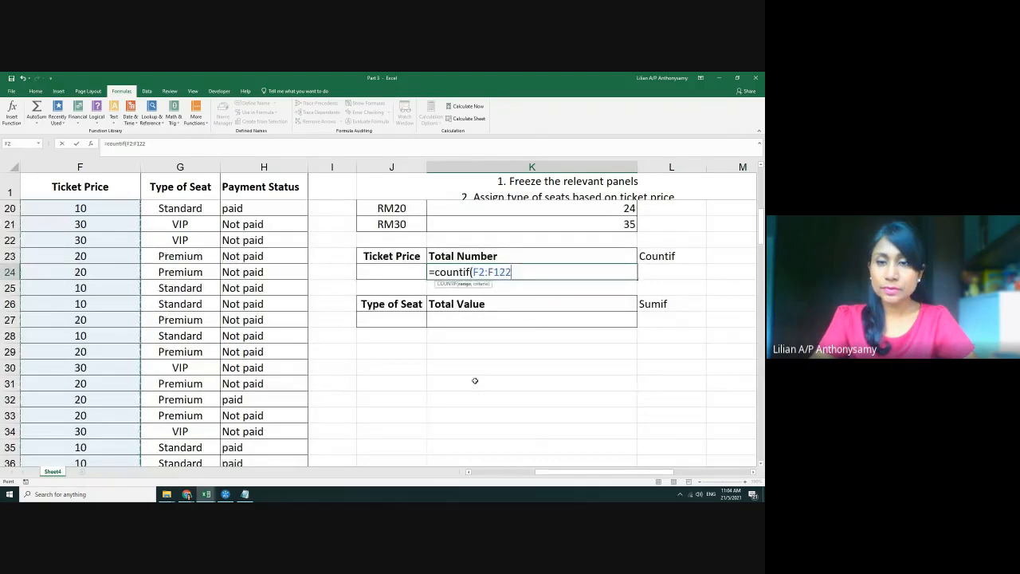
text(,)
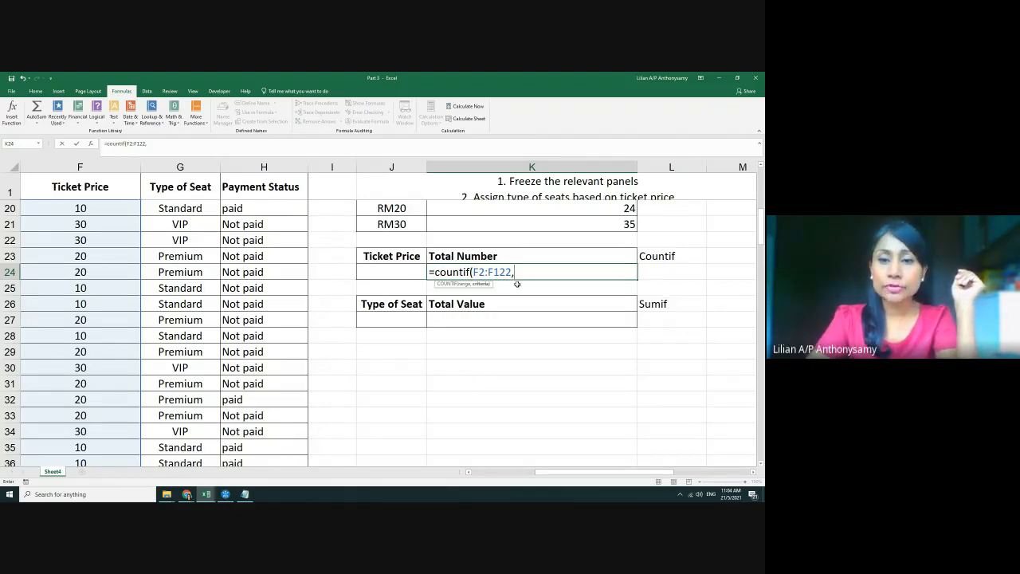
click(403, 274)
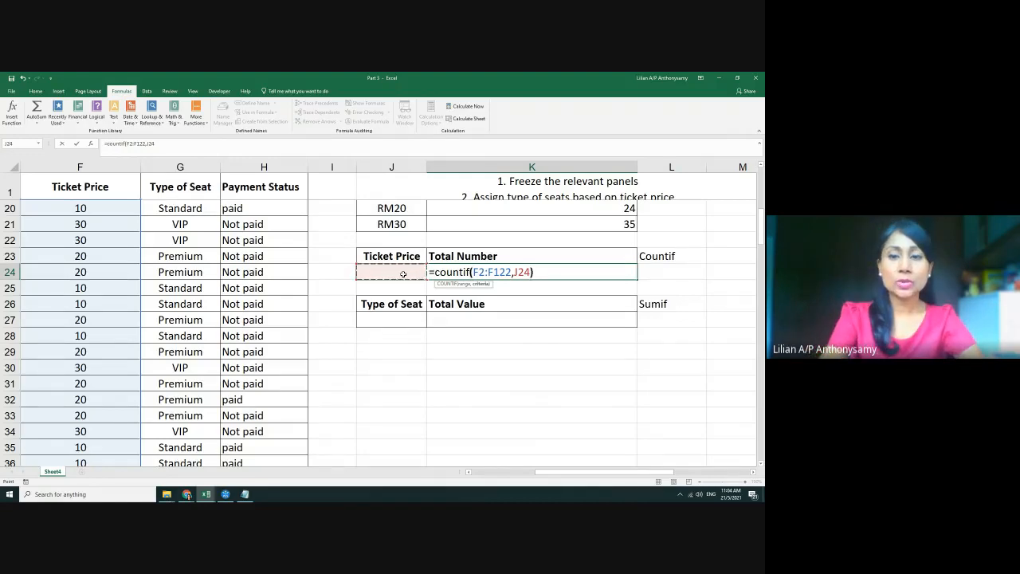
text())
Set the ticket price in J24 to 10, giving a count of 54
click(403, 273)
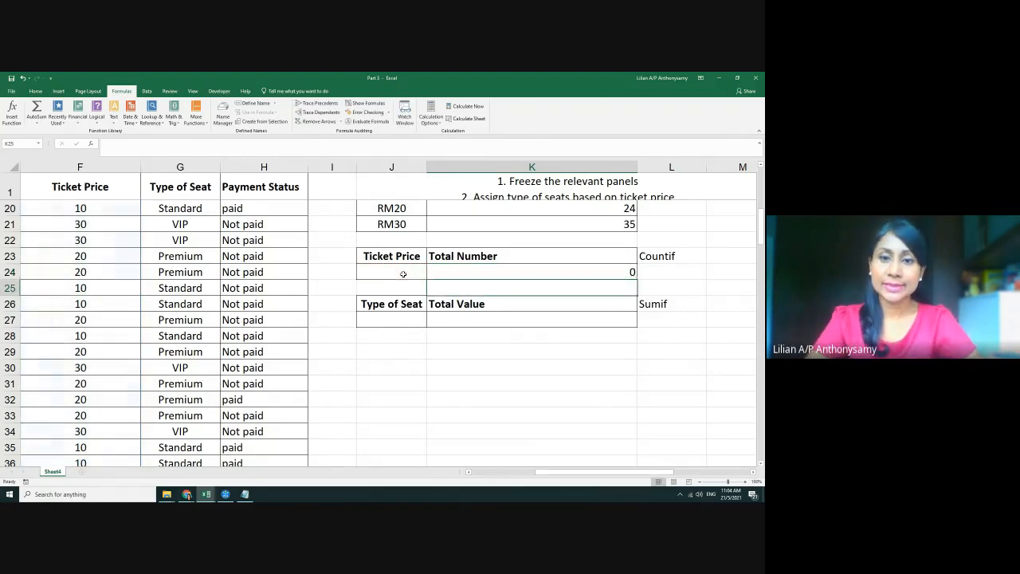
text(10)
key(Return)
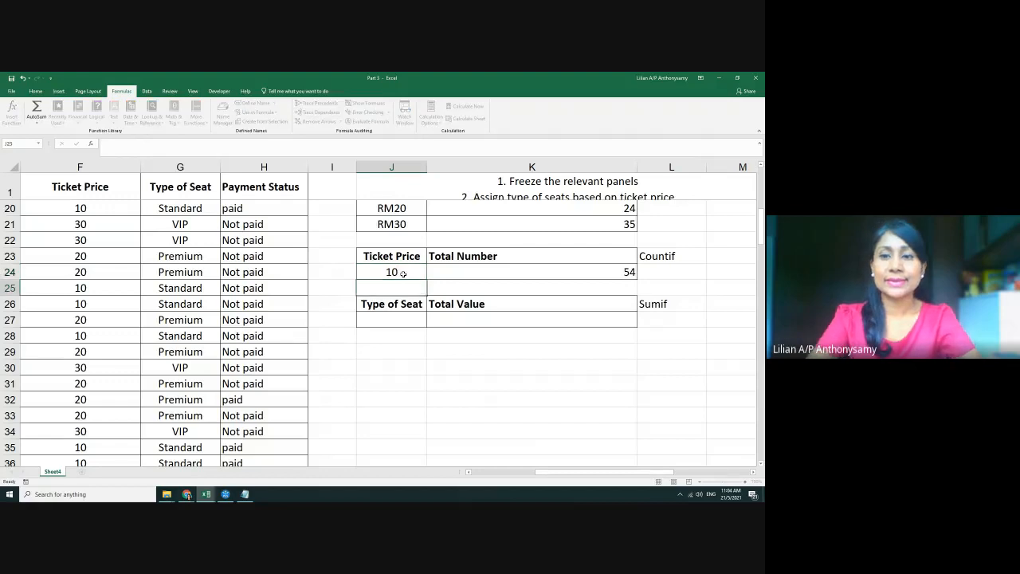
scroll(444, 288, up, 2)
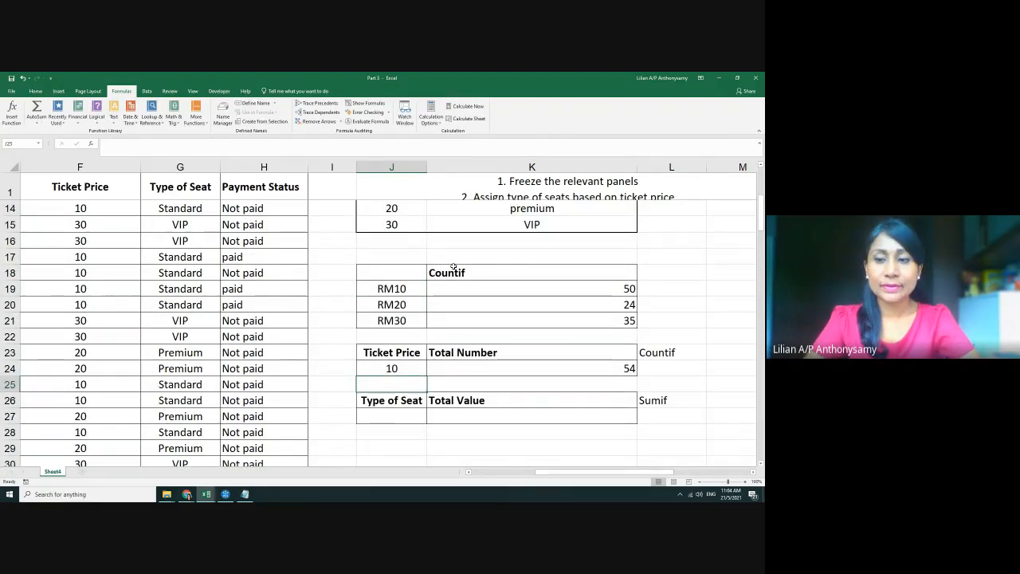
scroll(453, 267, down, 1)
scroll(452, 267, down, 1)
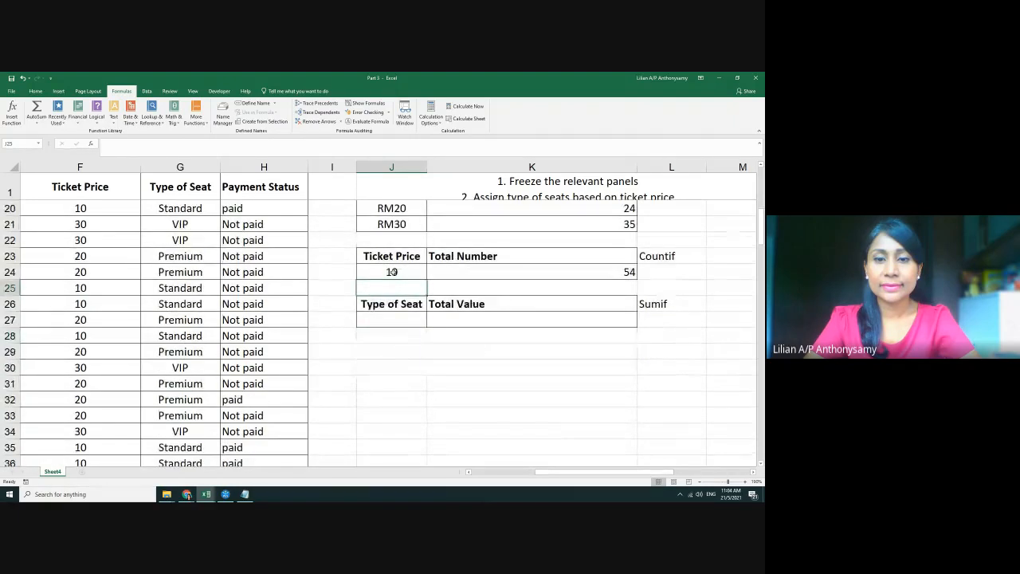
Try 20 in J24 (count 27), then restore it to 10
click(393, 271)
text(20)
key(Return)
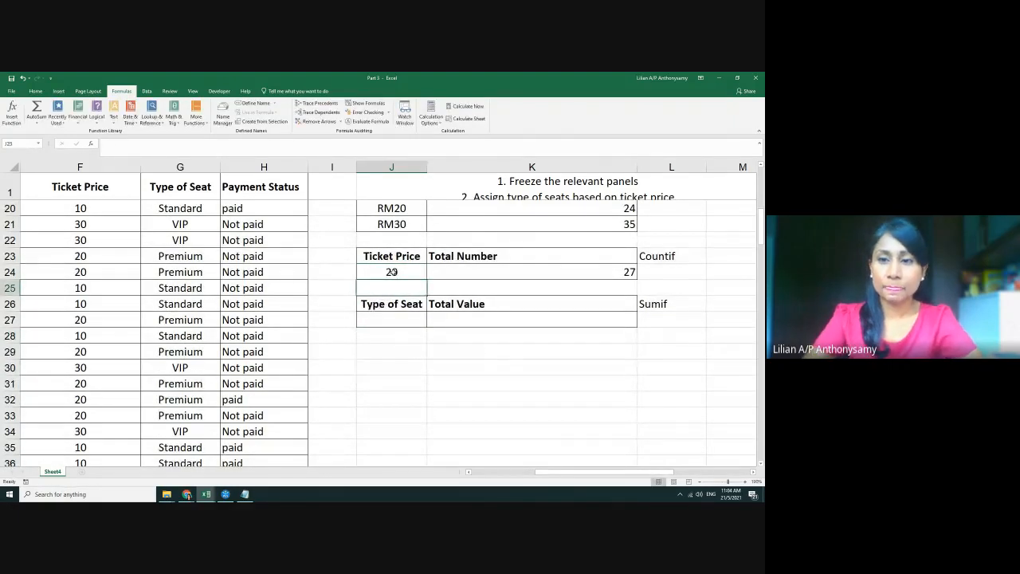
scroll(505, 366, up, 1)
click(408, 320)
text(10)
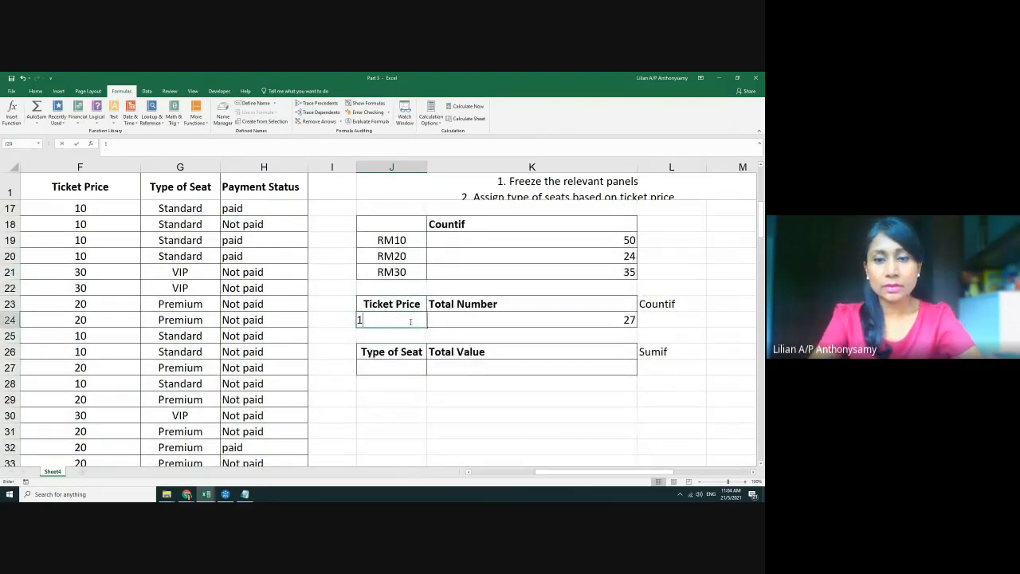
key(Return)
Compare the RM10 formula in K19 with the Total Number formula in K24
scroll(410, 320, up, 1)
click(558, 288)
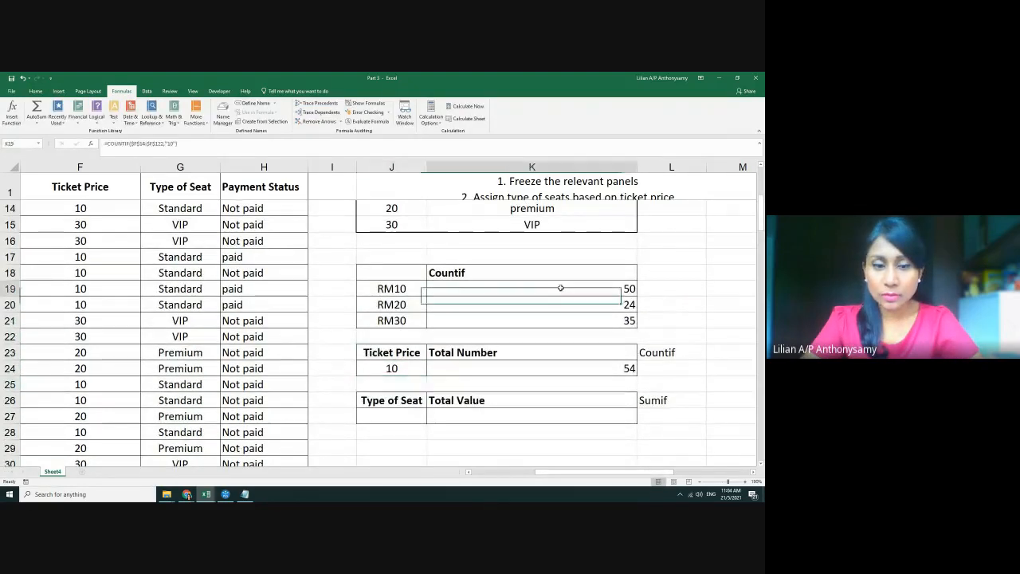
double_click(560, 287)
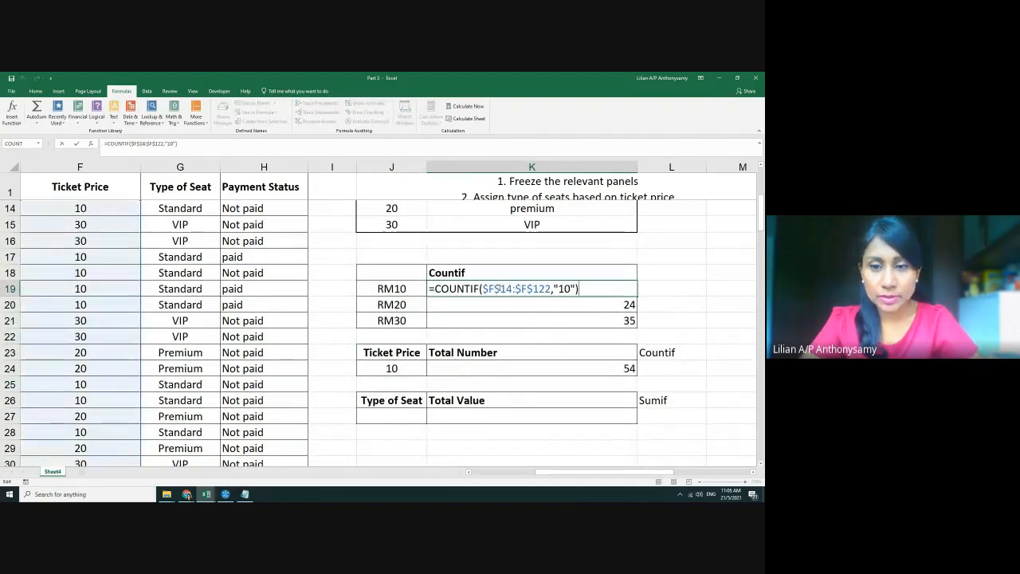
click(473, 372)
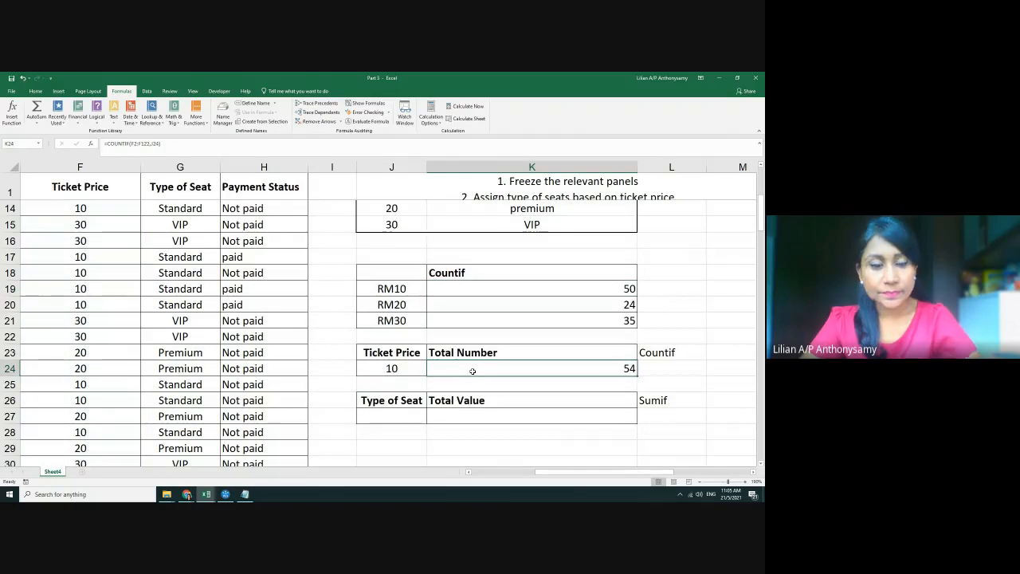
double_click(566, 369)
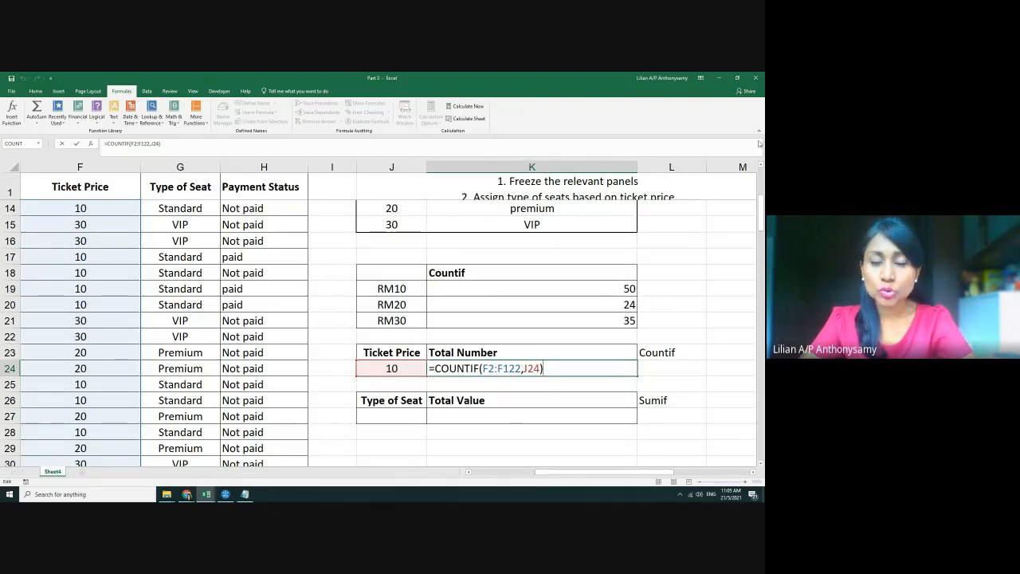
key(Return)
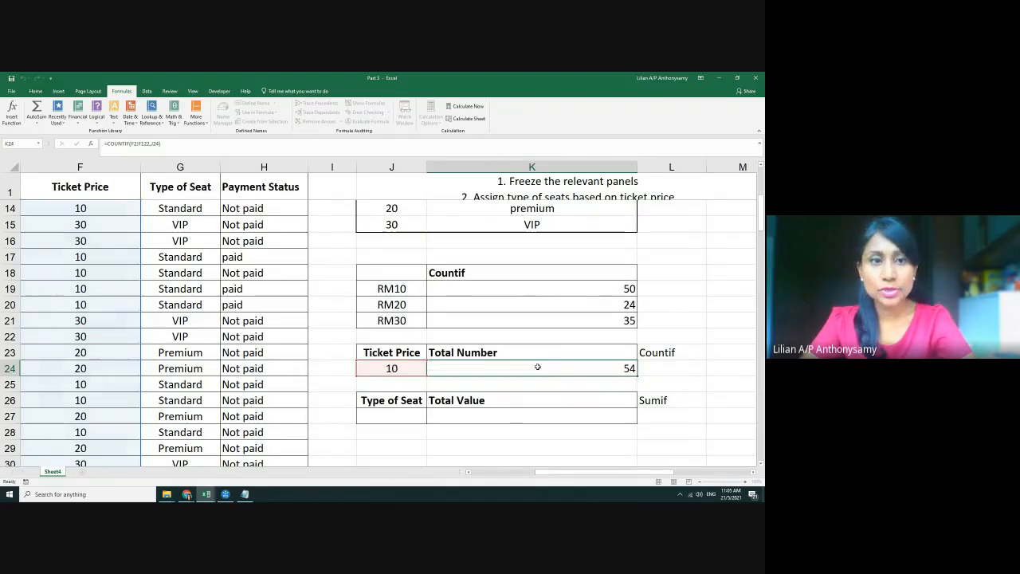
scroll(191, 325, up, 4)
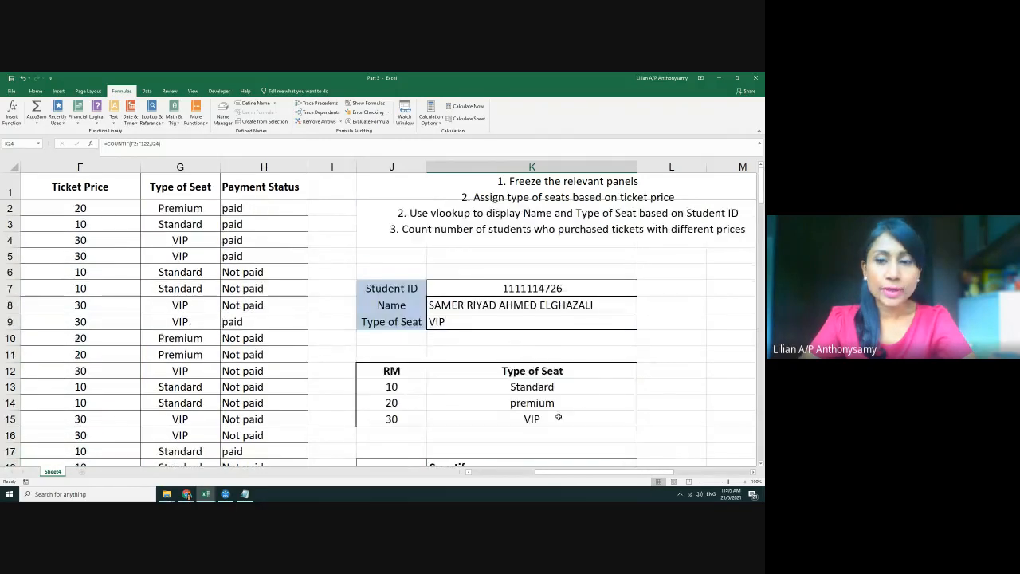
scroll(635, 411, down, 4)
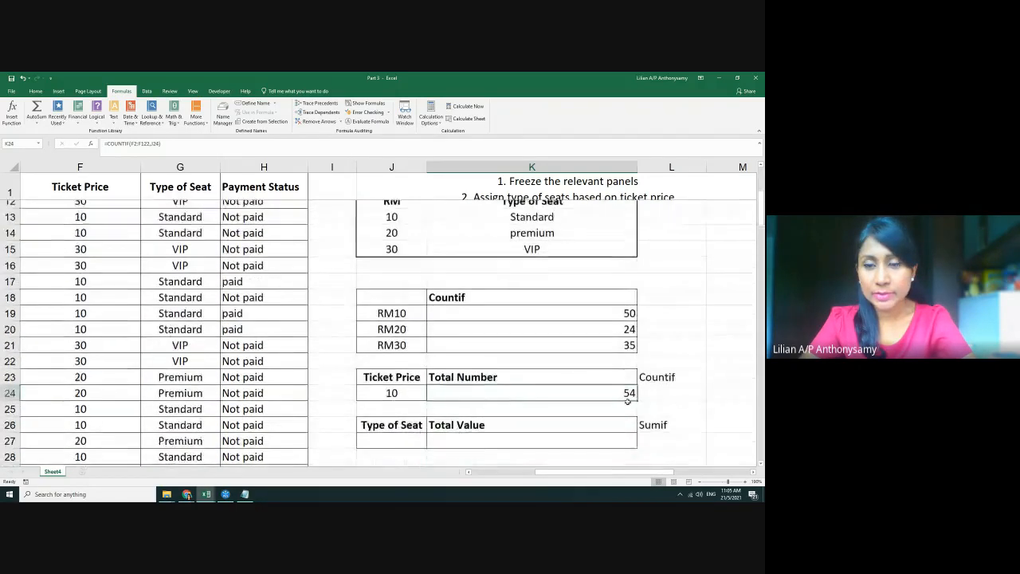
Edit K19's COUNTIF range to start from row 2, giving 54
click(569, 287)
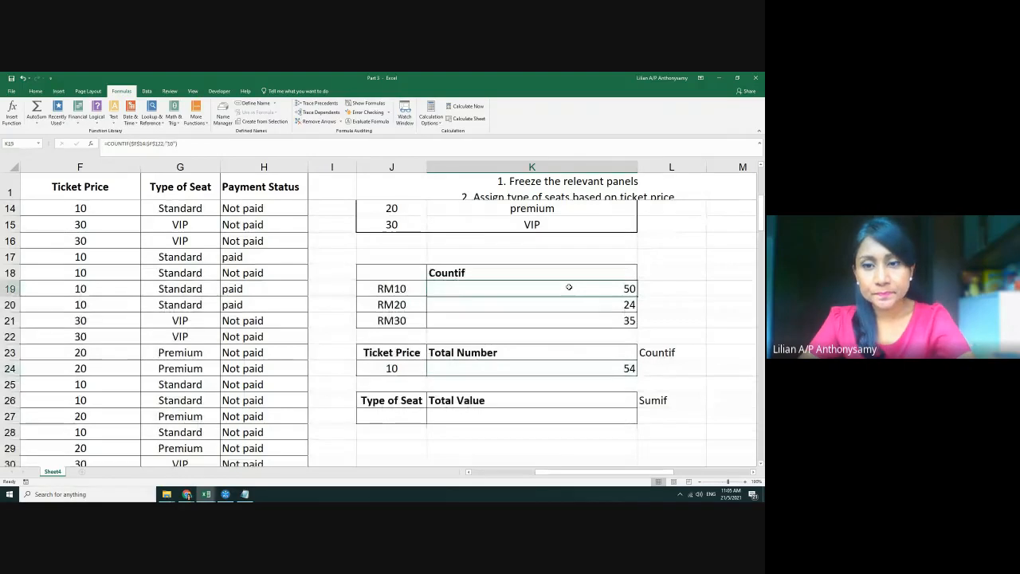
double_click(568, 286)
click(505, 289)
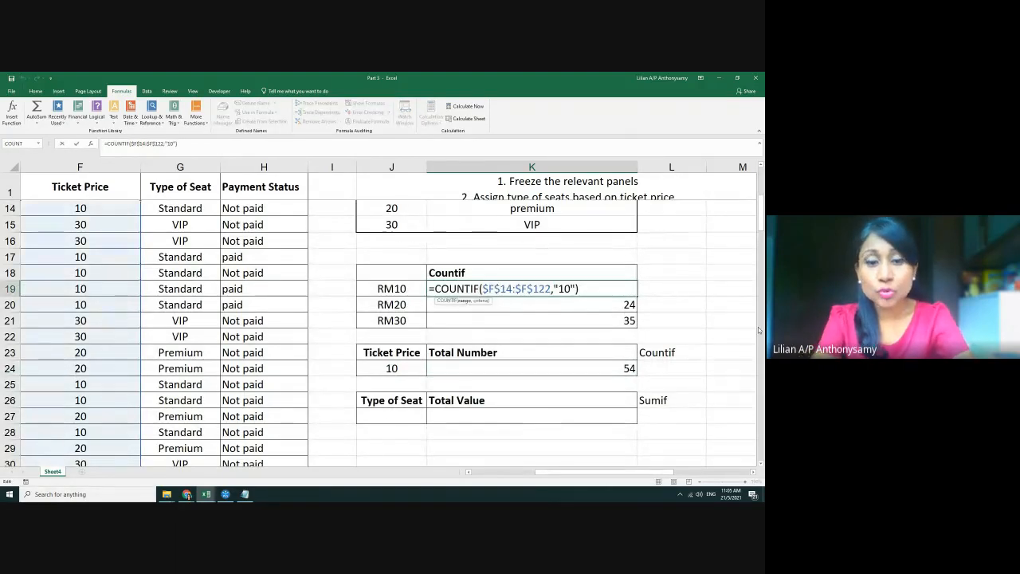
key(BackSpace)
text(1)
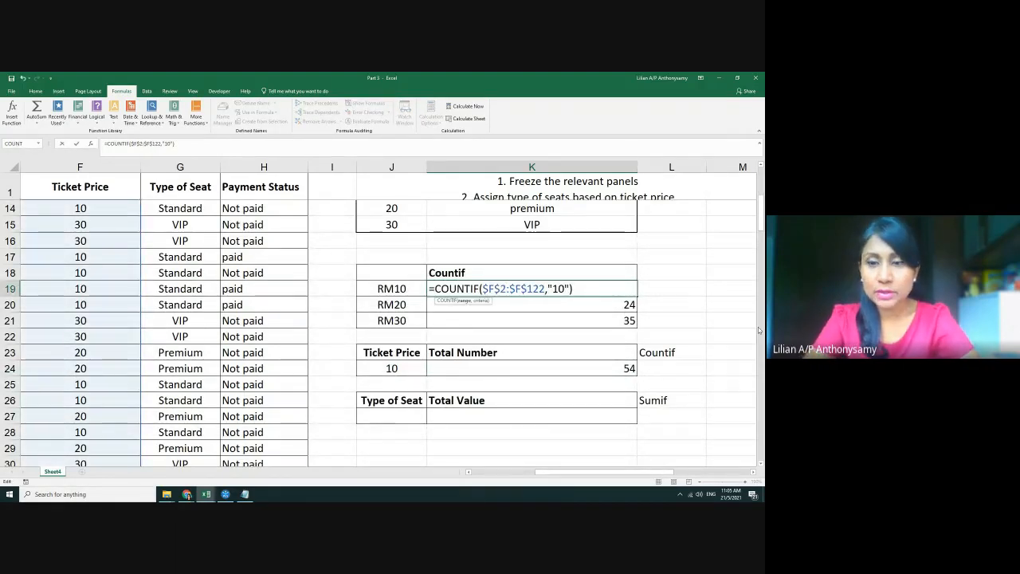
key(Return)
Change K20's range start to $F$2, so RM20 reads 27
click(582, 285)
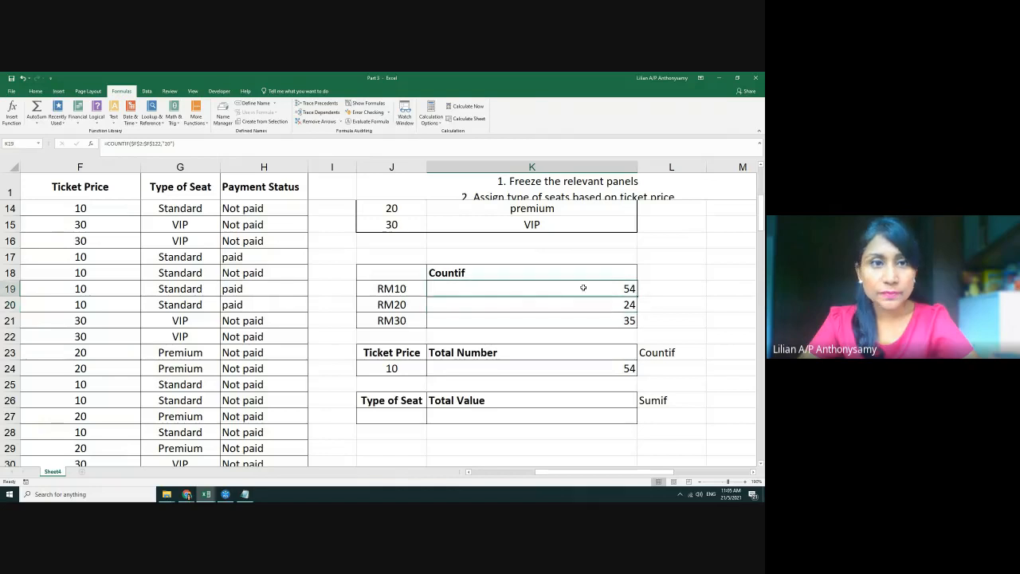
click(580, 366)
click(588, 308)
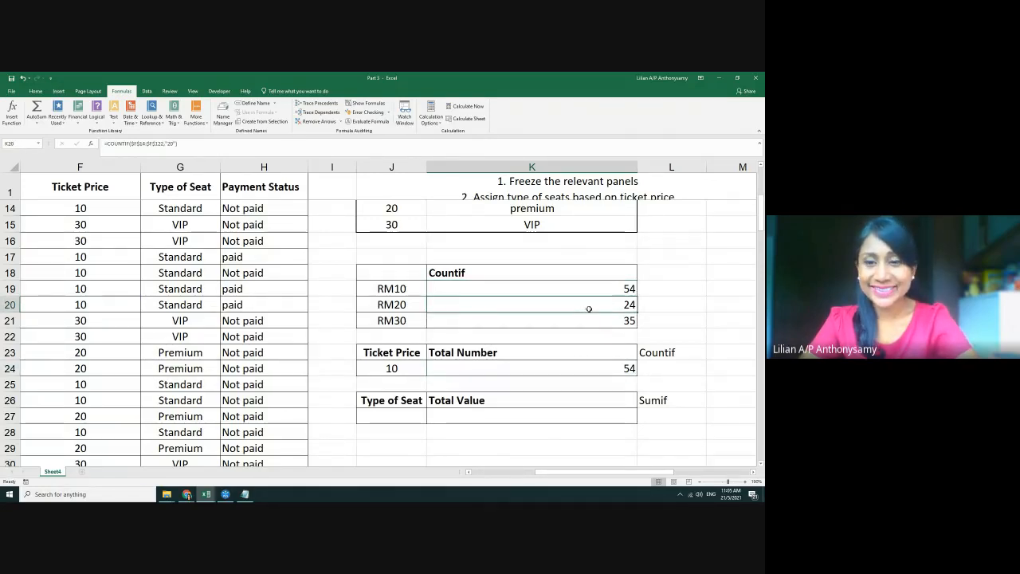
double_click(588, 309)
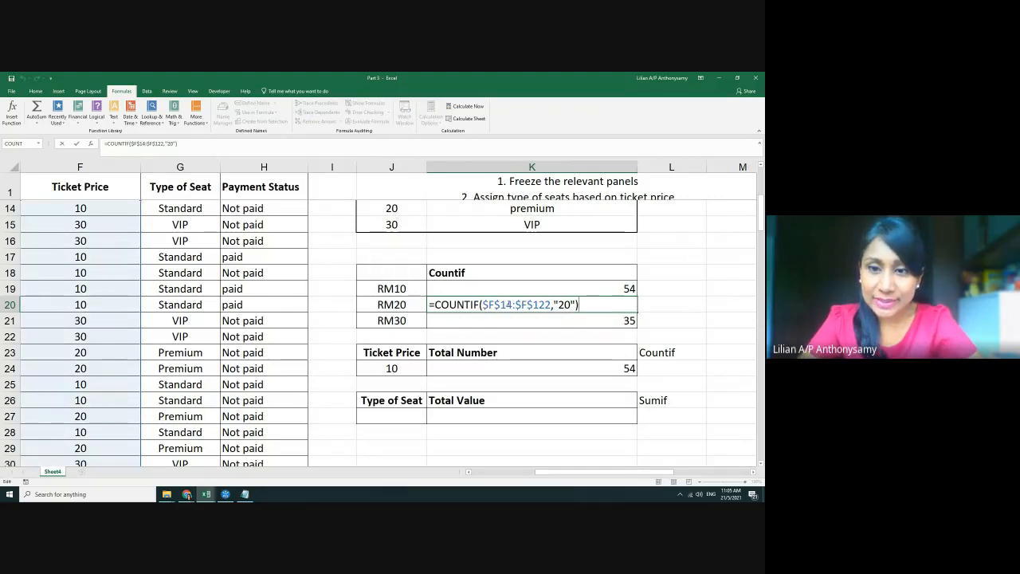
click(510, 305)
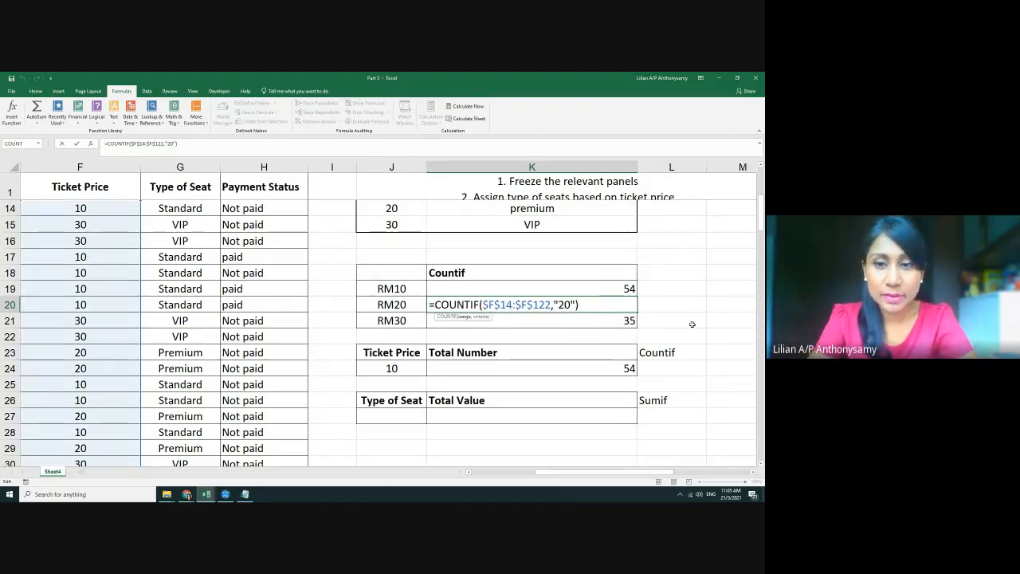
key(BackSpace)
key(BackSpace)
text(14)
key(Return)
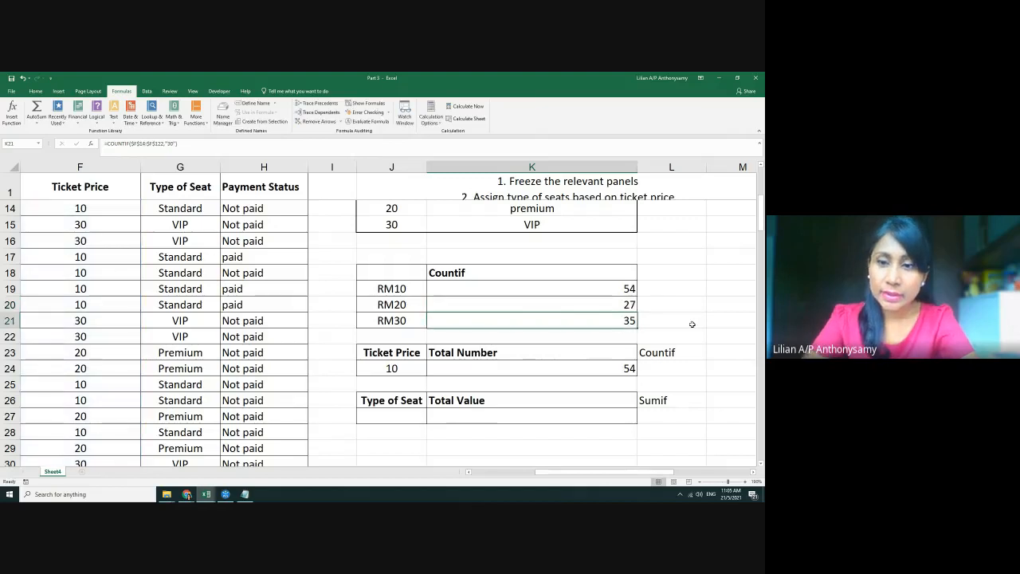
Change K21's range to $F$2:$F$122, so RM30 reads 40
double_click(616, 323)
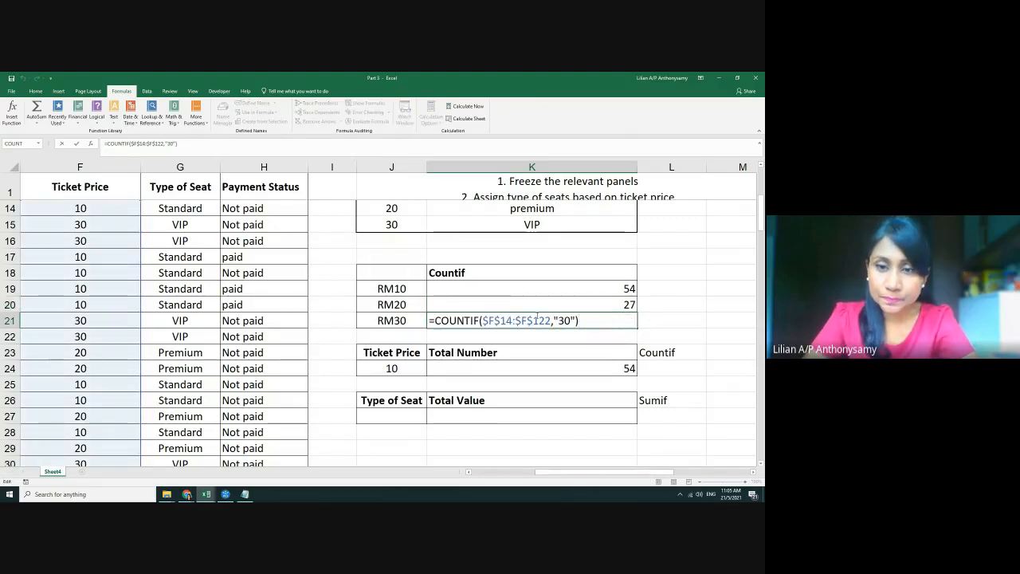
click(502, 320)
key(BackSpace)
key(BackSpace)
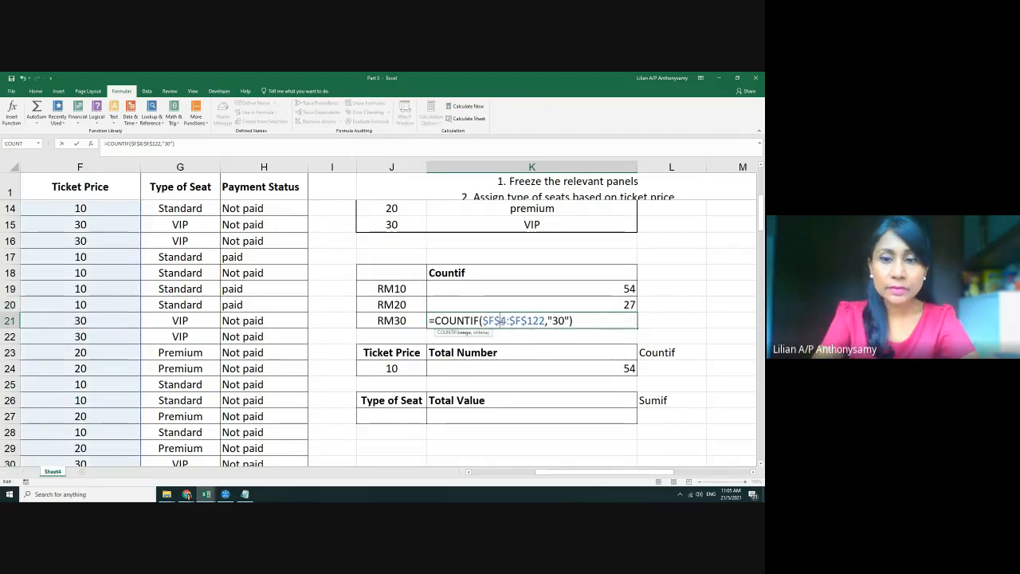
text(2)
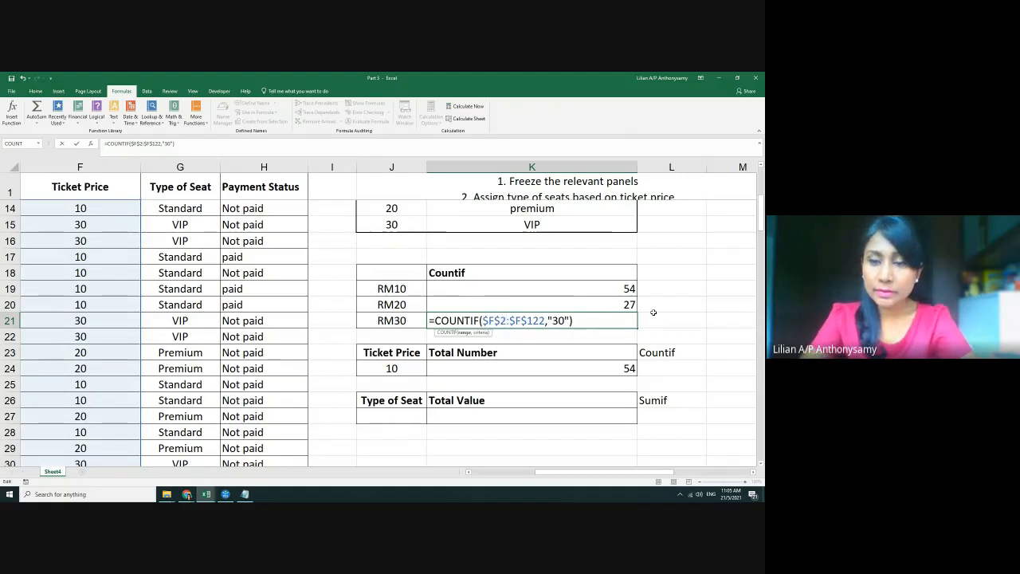
key(Return)
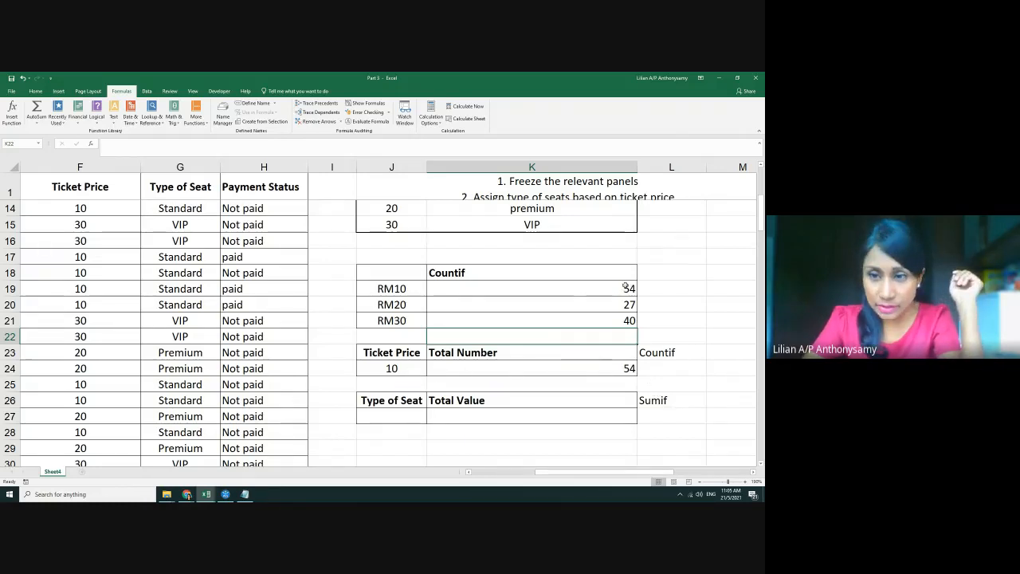
Try 20, then 30 as the ticket price in J24, so K24 shows 40
click(400, 369)
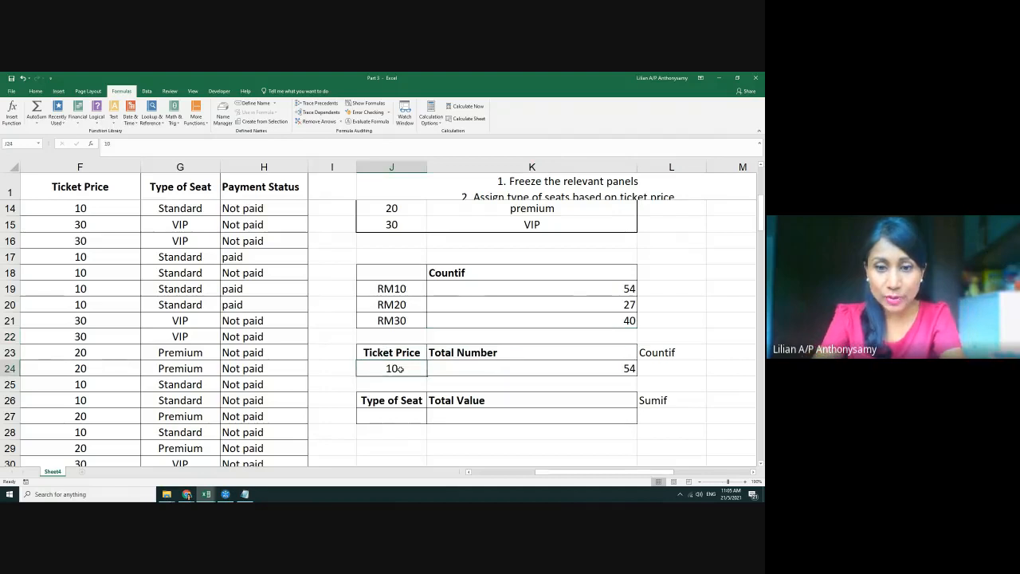
text(20)
key(Return)
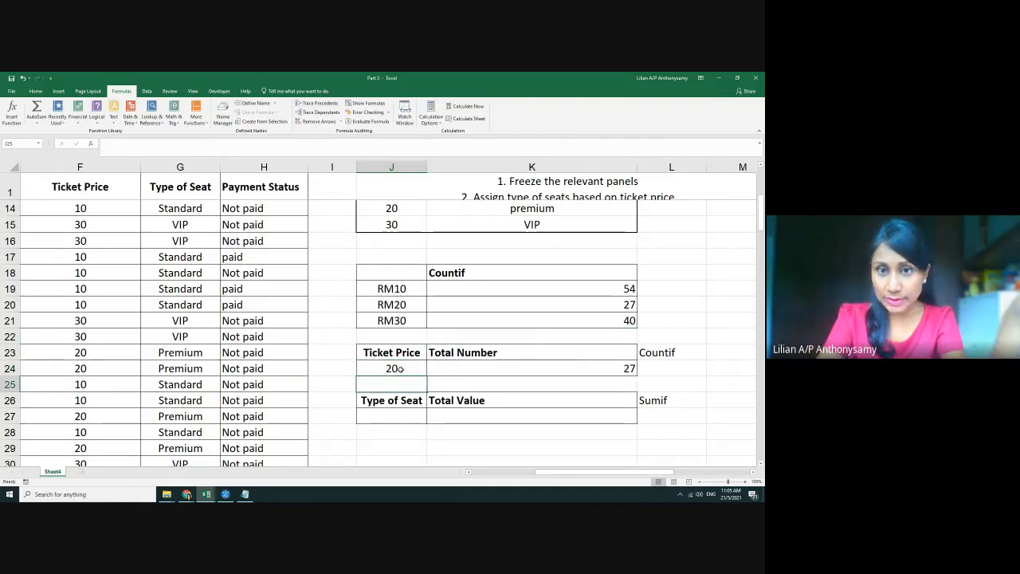
click(400, 368)
text(30)
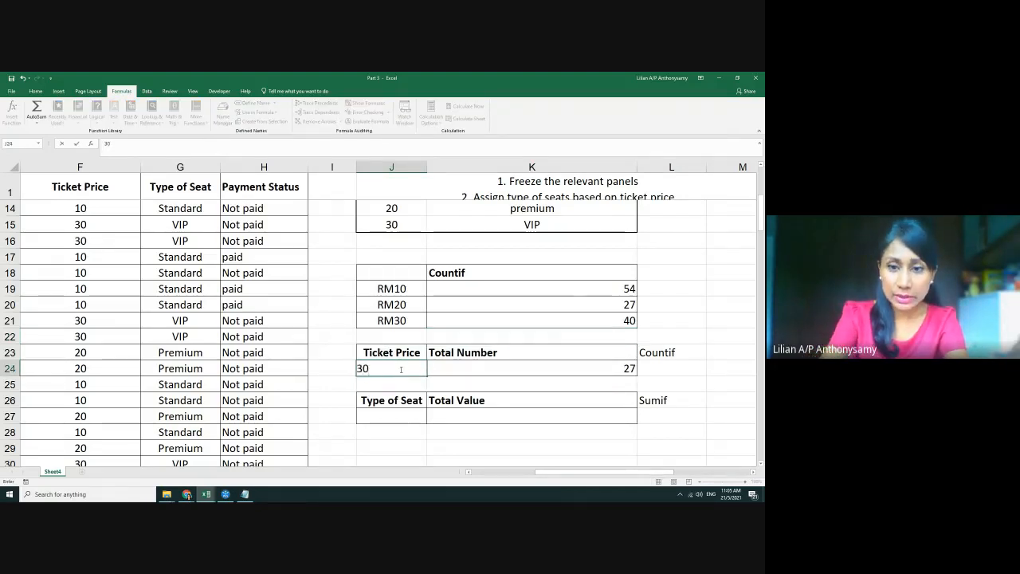
key(Return)
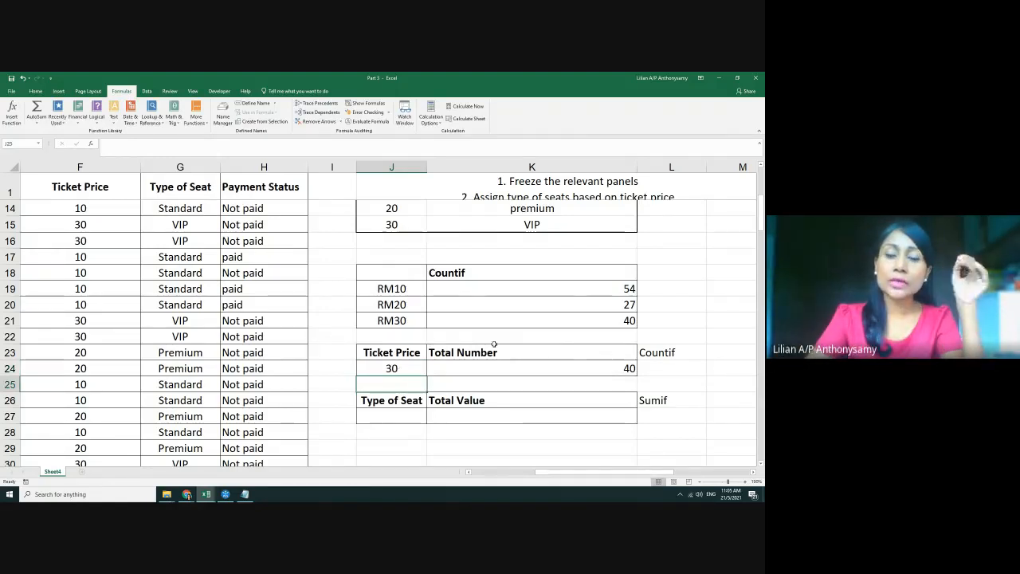
Inspect K24's COUNTIF formula without changes and move to the Sumif note in L26
double_click(547, 368)
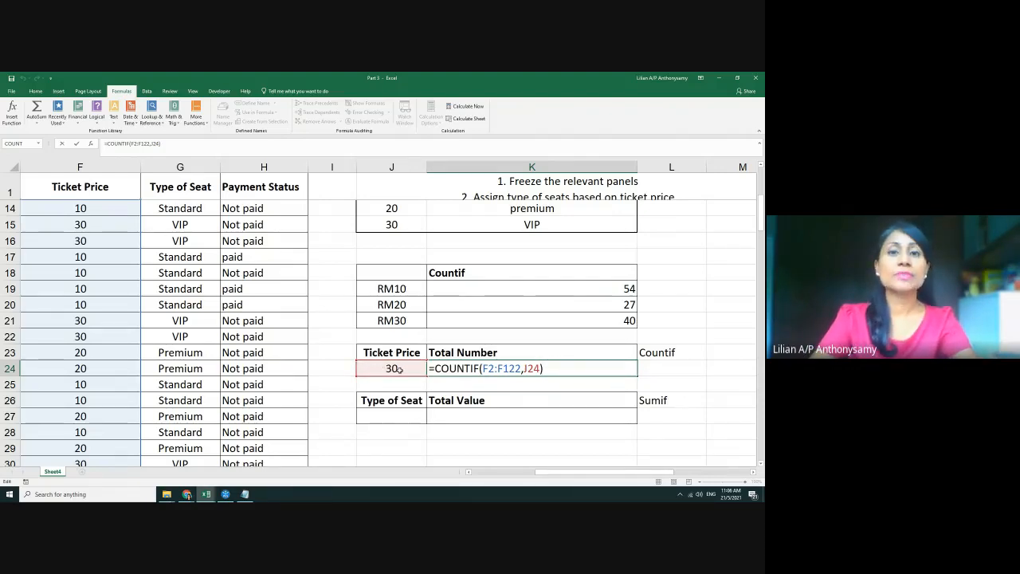
key(ctrl+Return)
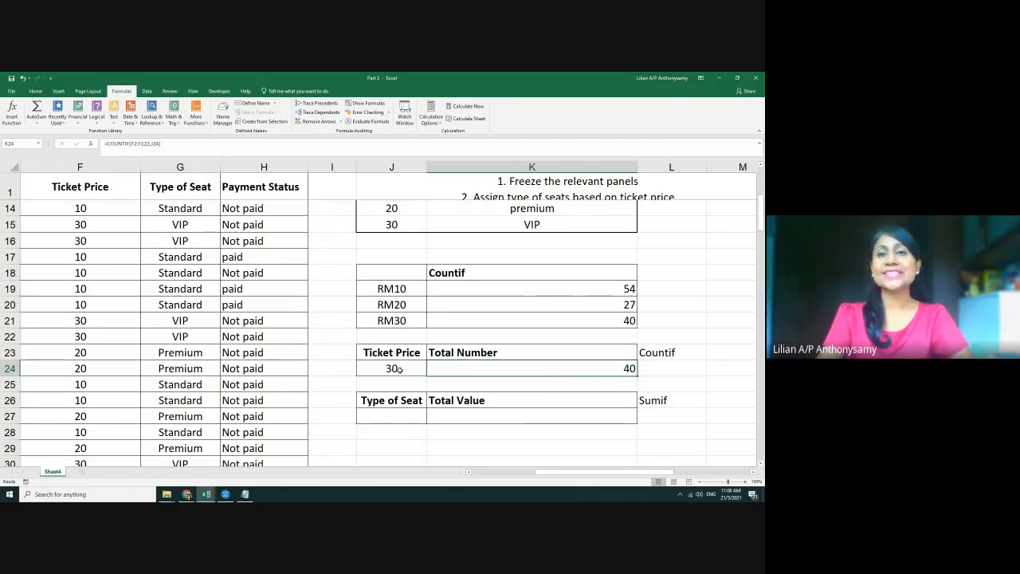
click(693, 399)
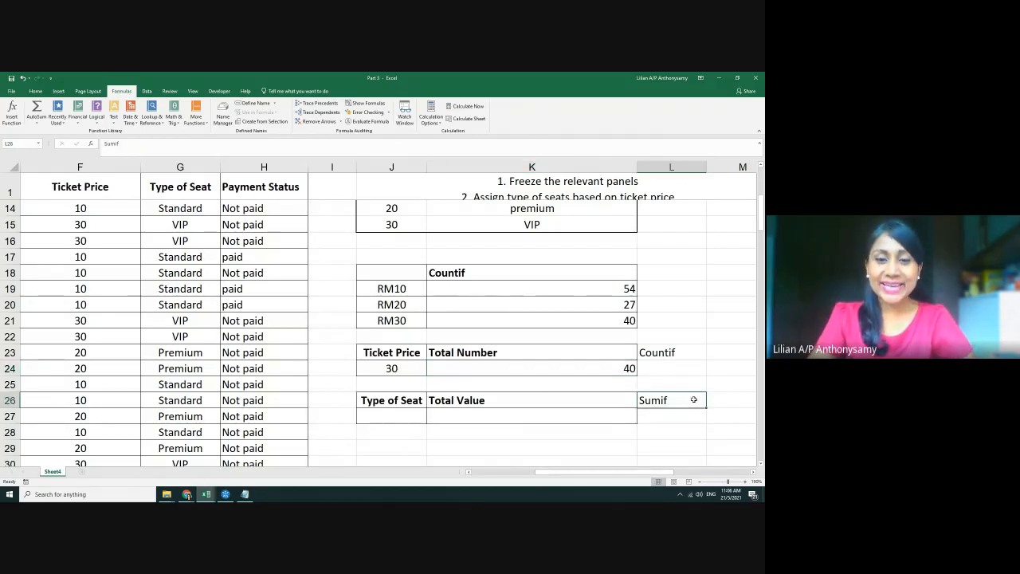
scroll(693, 399, down, 1)
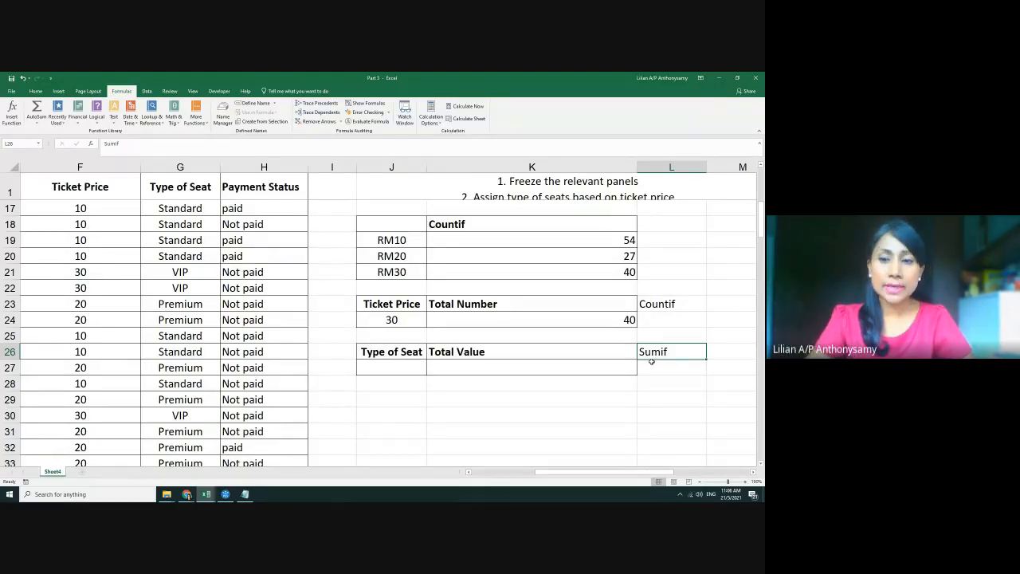
click(415, 375)
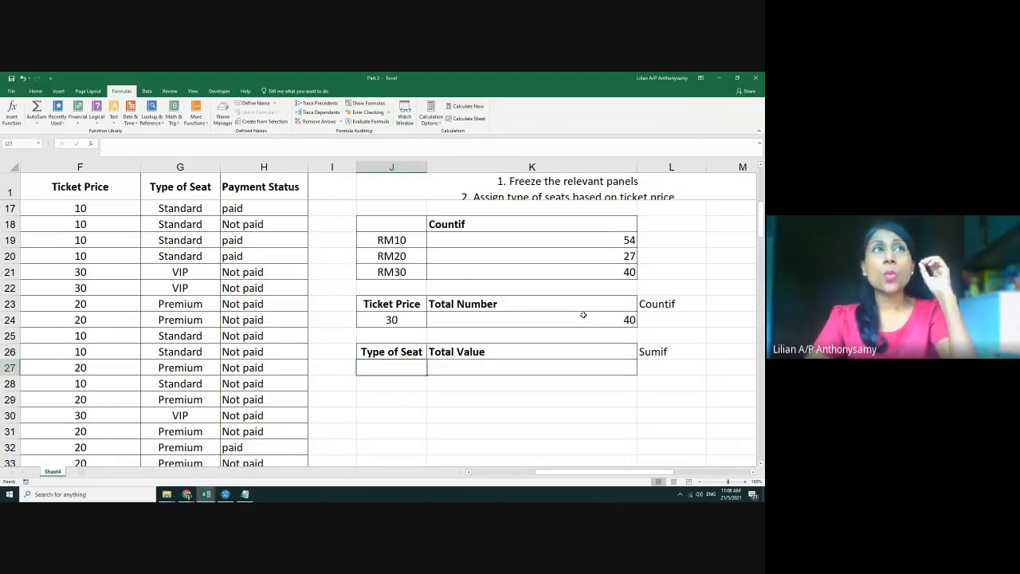
click(613, 240)
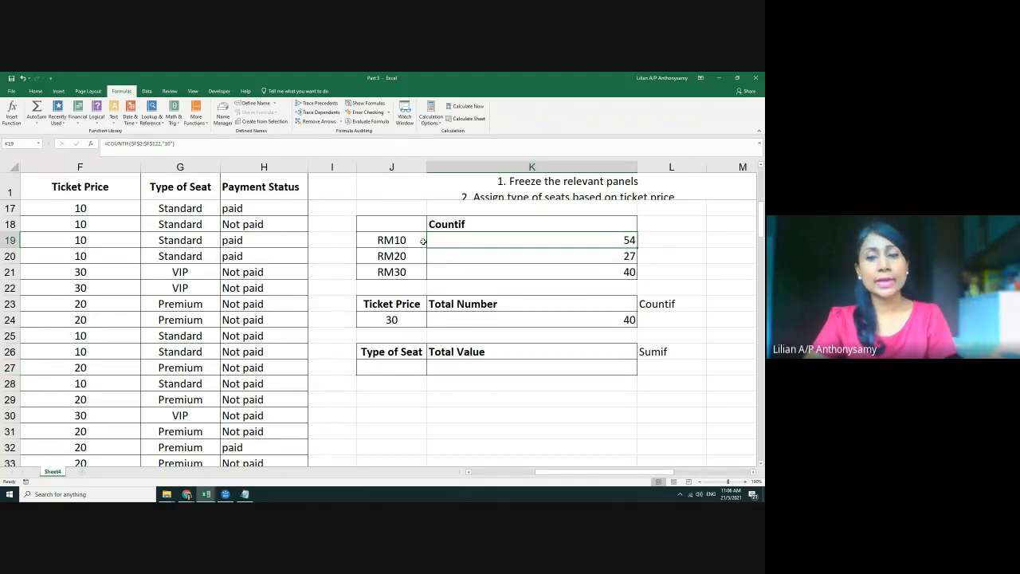
key(Down)
key(Down)
key(Down)
key(Down)
key(Down)
key(Down)
key(Down)
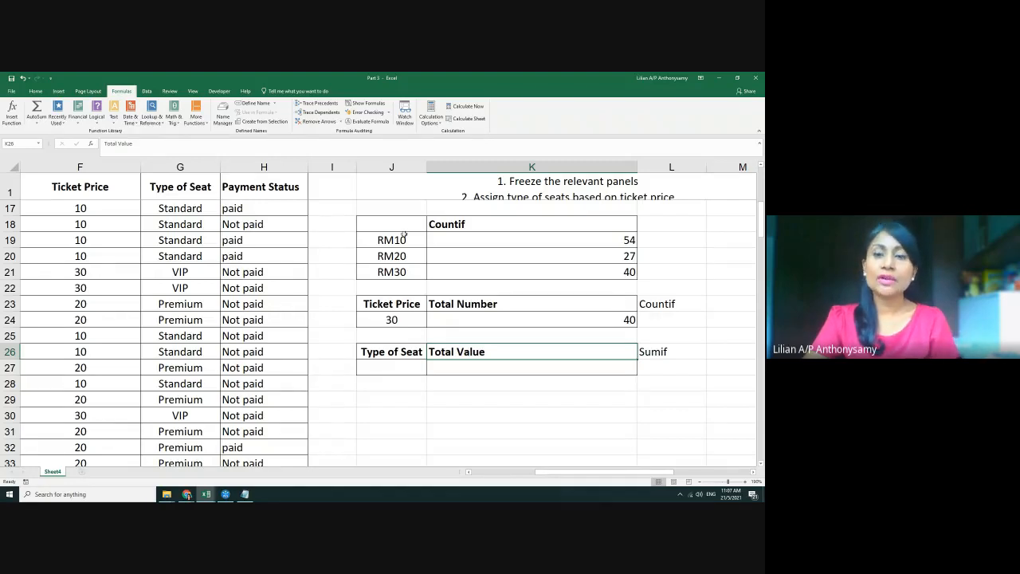
drag(415, 242, 593, 241)
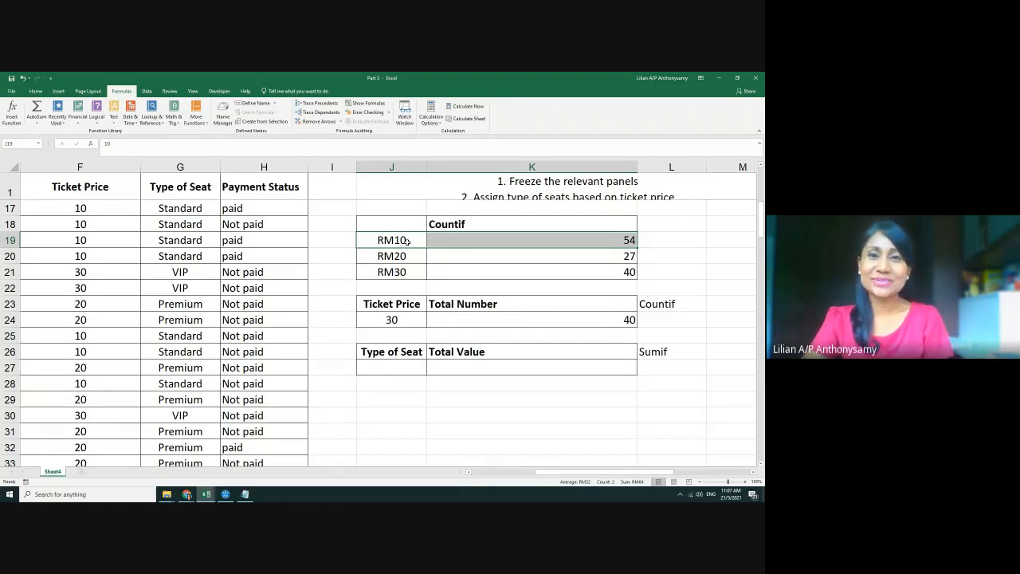
drag(380, 259, 456, 268)
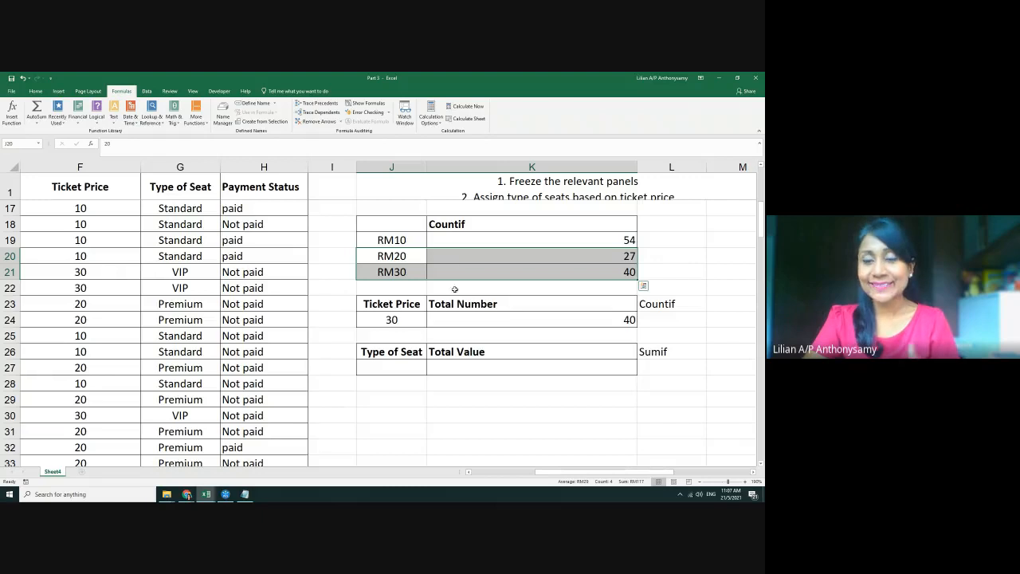
click(452, 368)
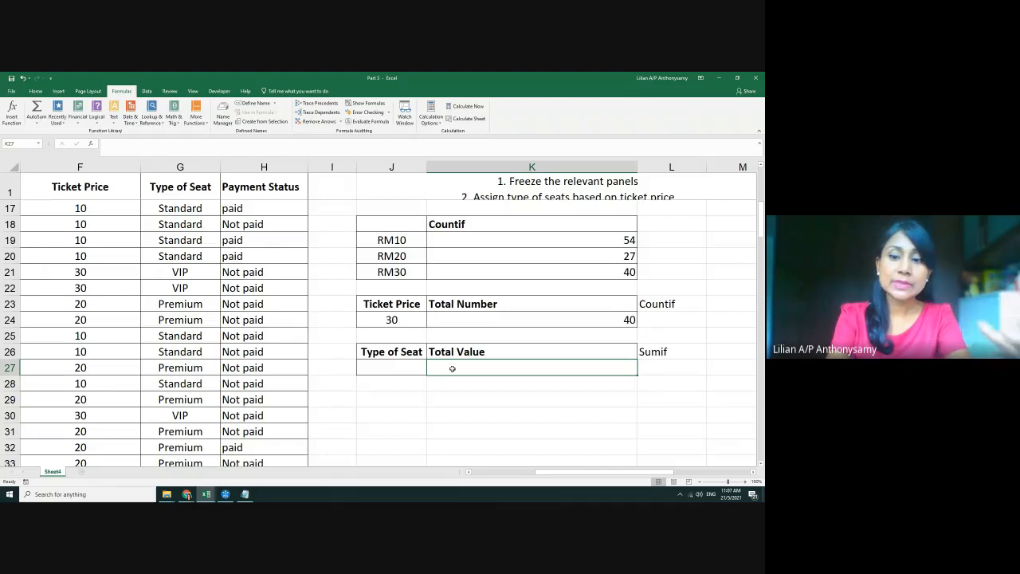
Start =SUMIF( in K27 with F2:F122 as its range, followed by a comma
text(=)
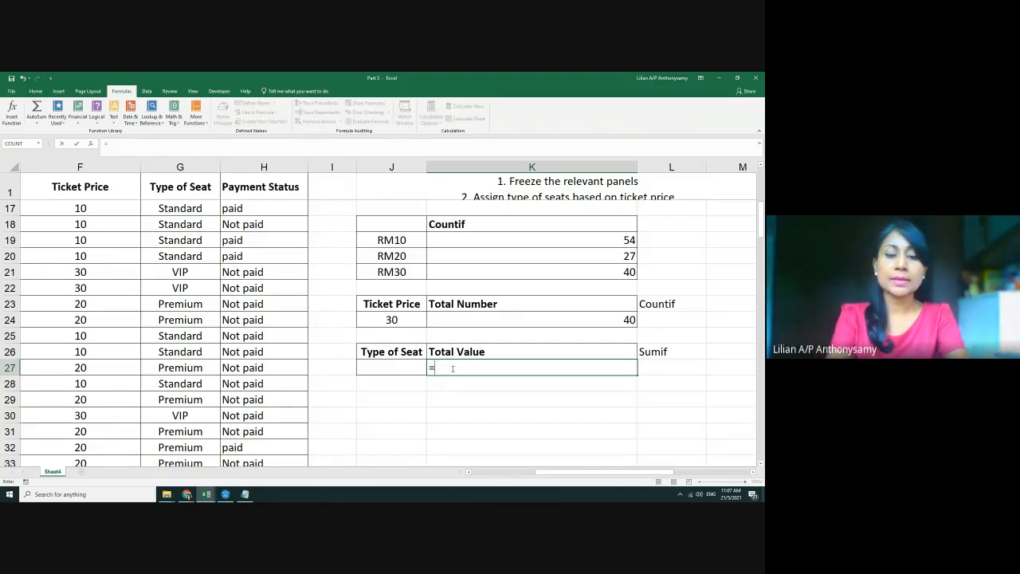
text(su)
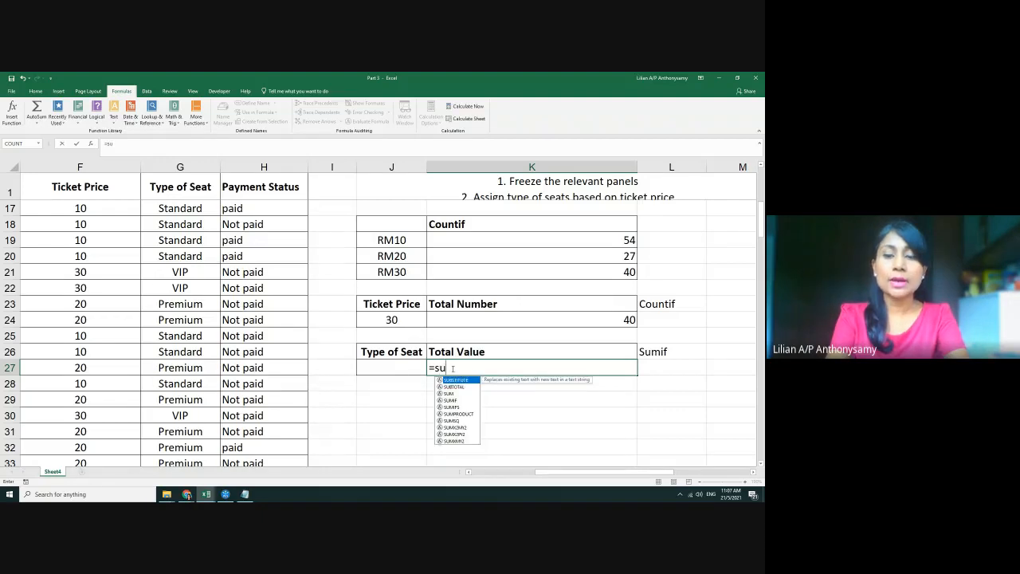
text(m)
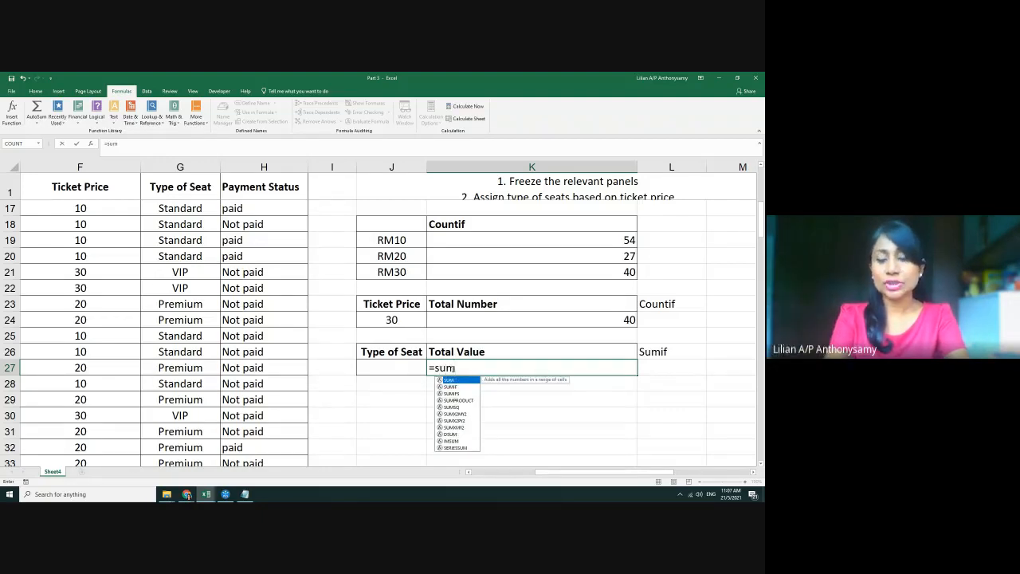
key(Down)
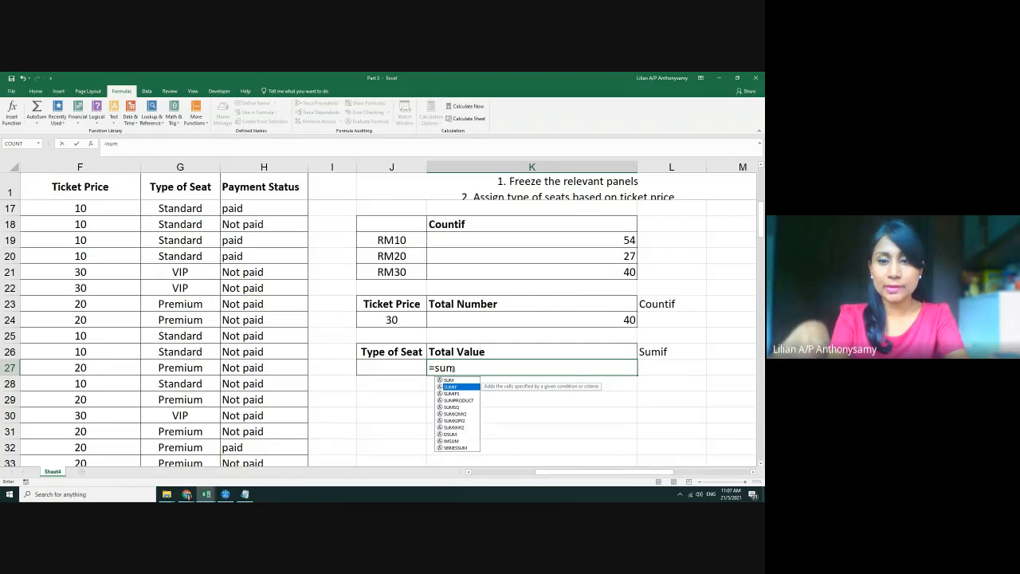
key(Tab)
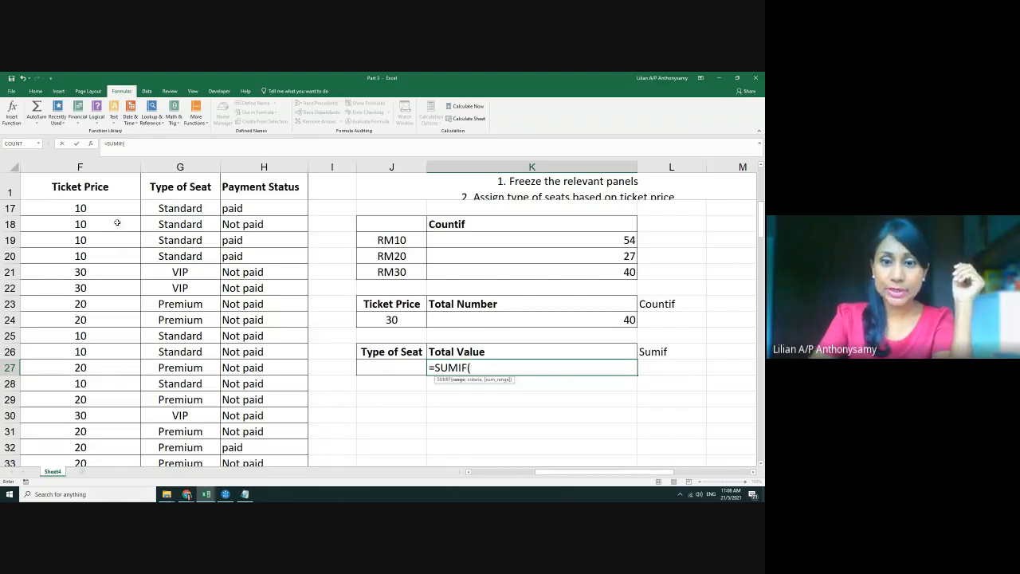
scroll(102, 259, up, 5)
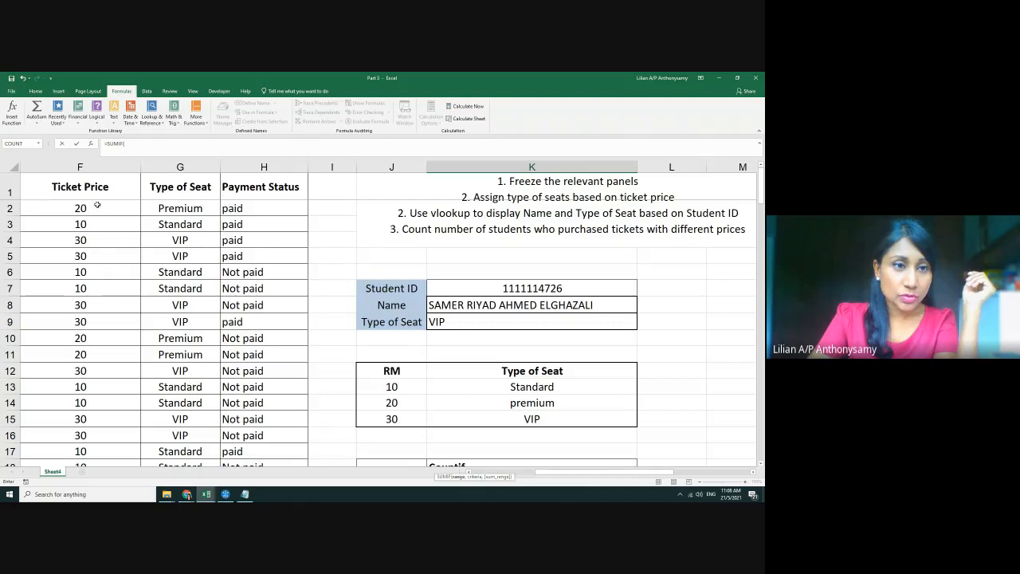
drag(97, 206, 90, 431)
scroll(558, 329, up, 20)
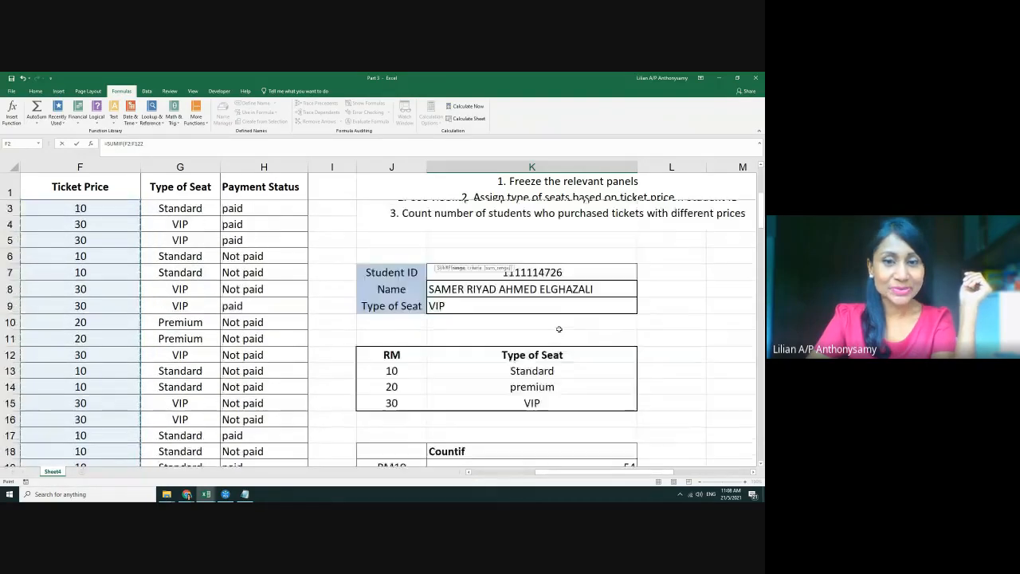
scroll(559, 329, down, 6)
scroll(558, 329, up, 1)
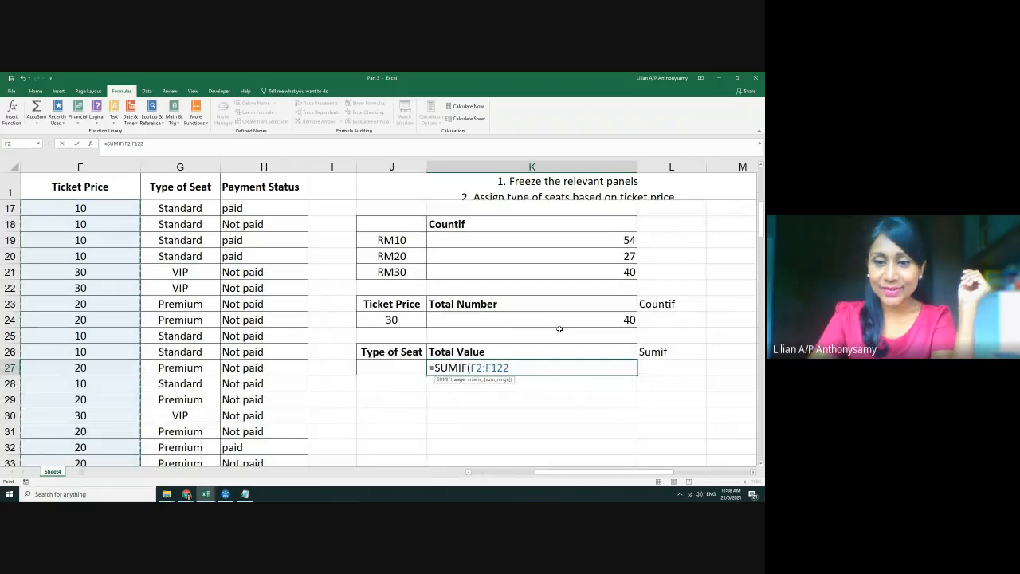
text(,)
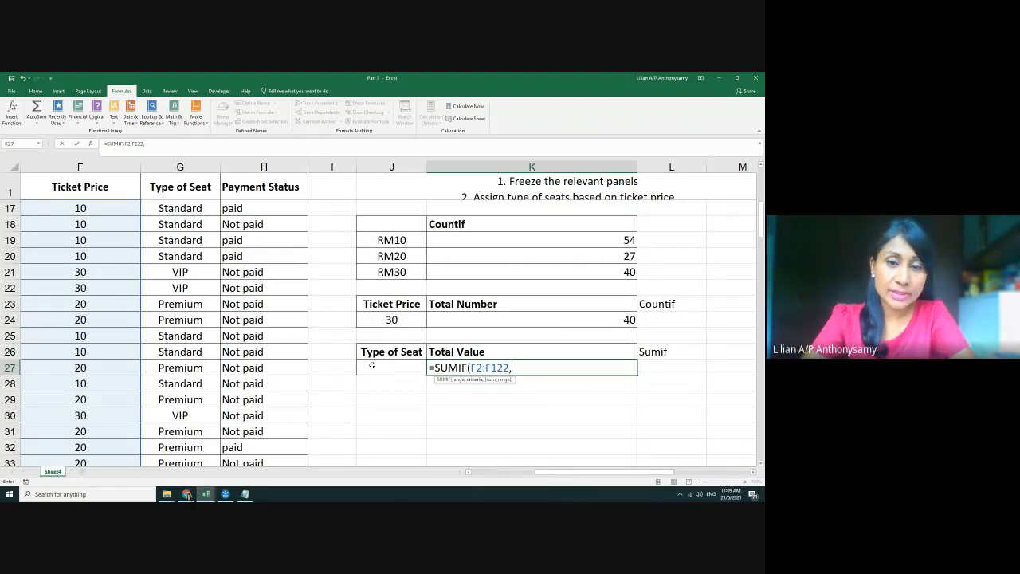
Complete K27 as =SUMIF(F2:F122,J27,F2:F122), showing 0 while J27 is empty
click(399, 370)
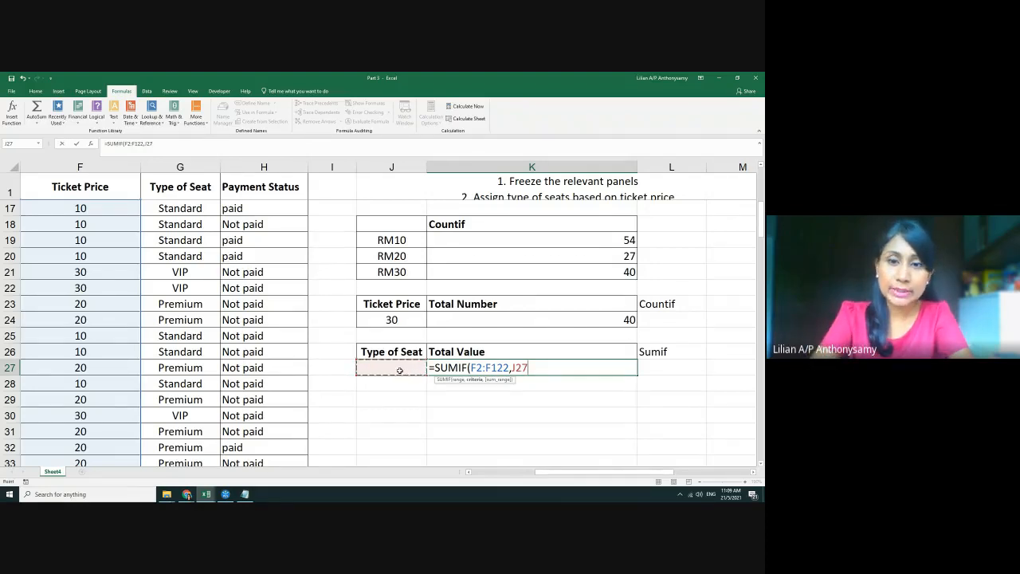
text(,J27)
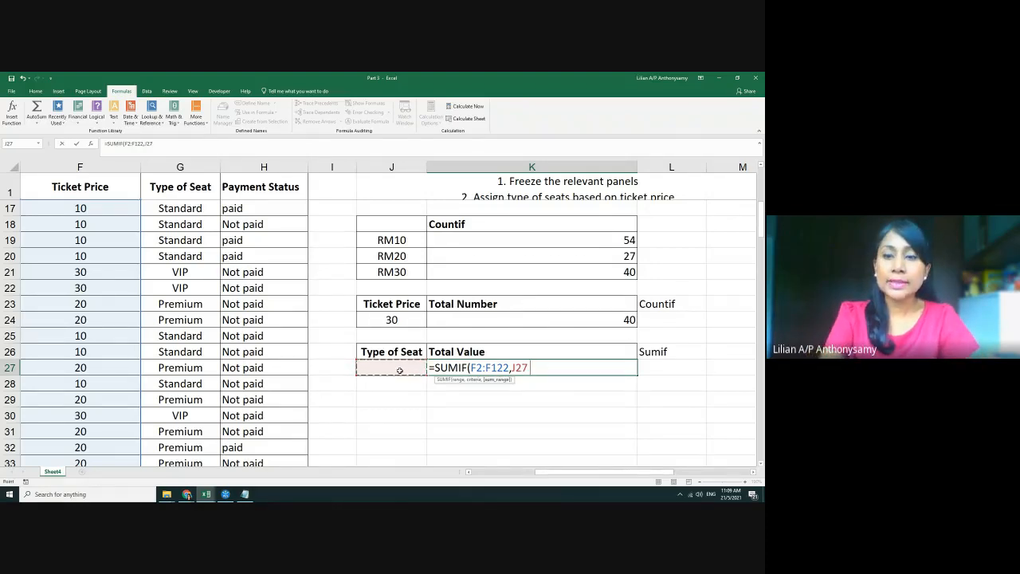
text(,)
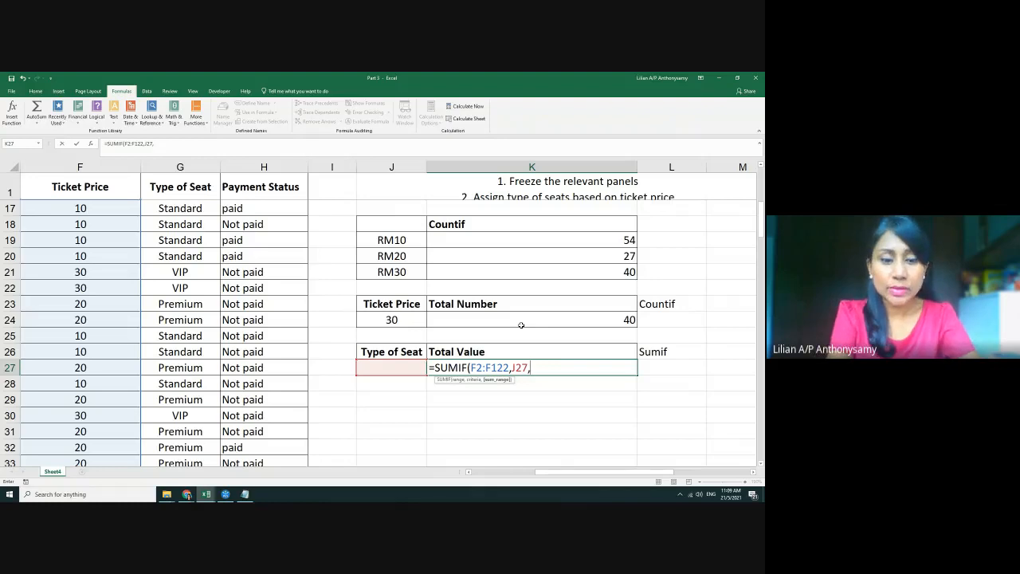
text(f2:)
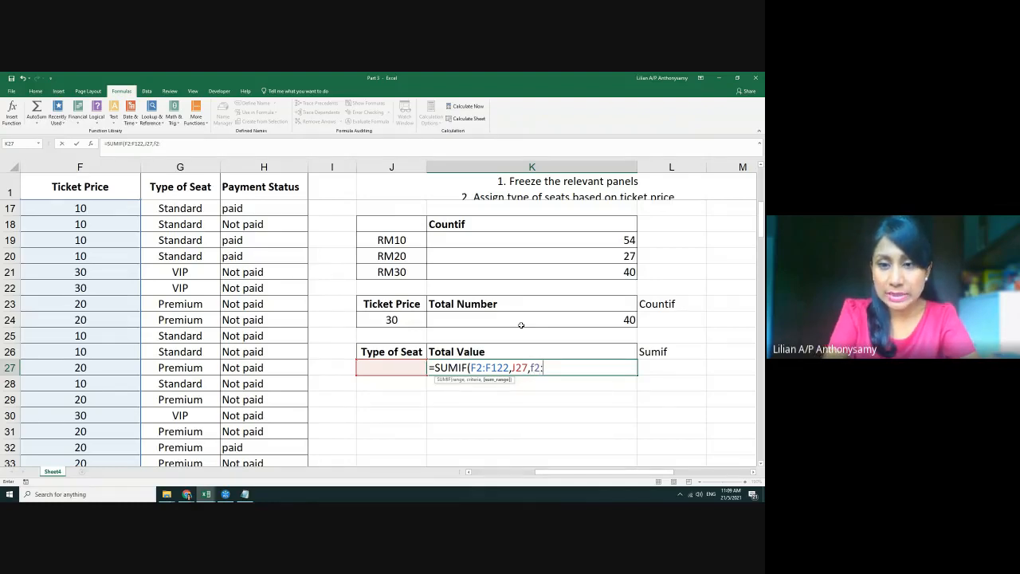
text(f122)
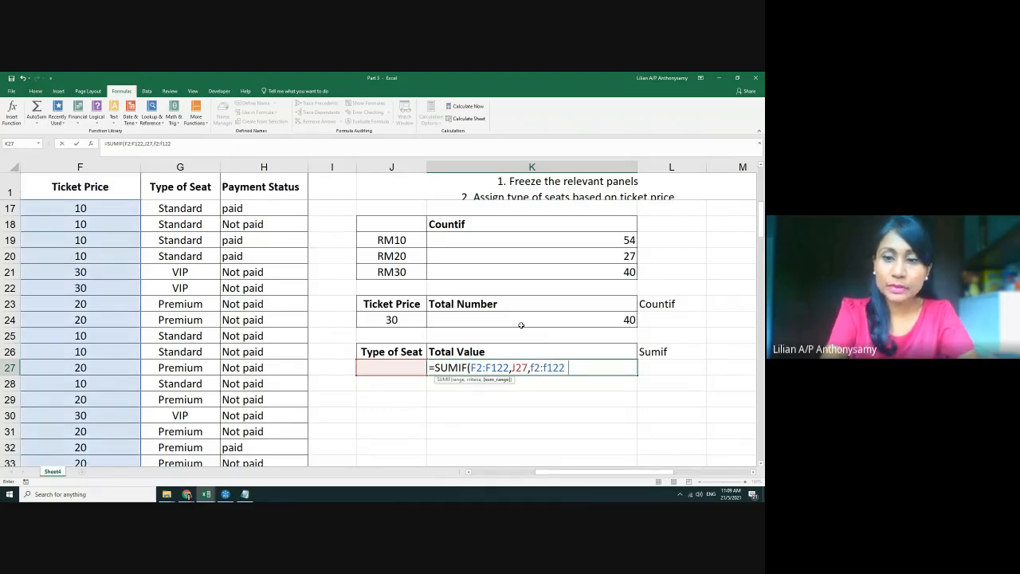
text())
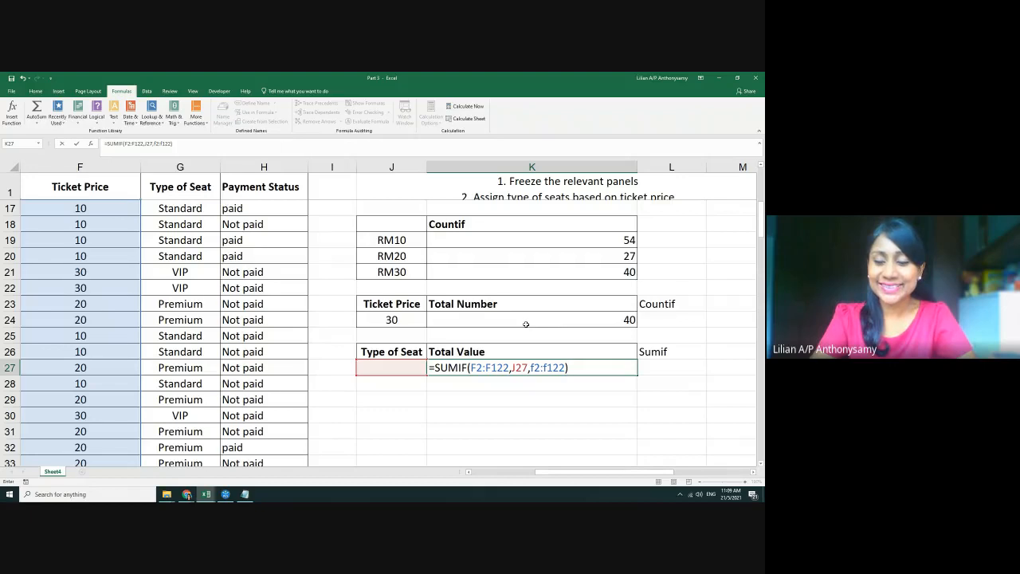
key(Return)
click(399, 367)
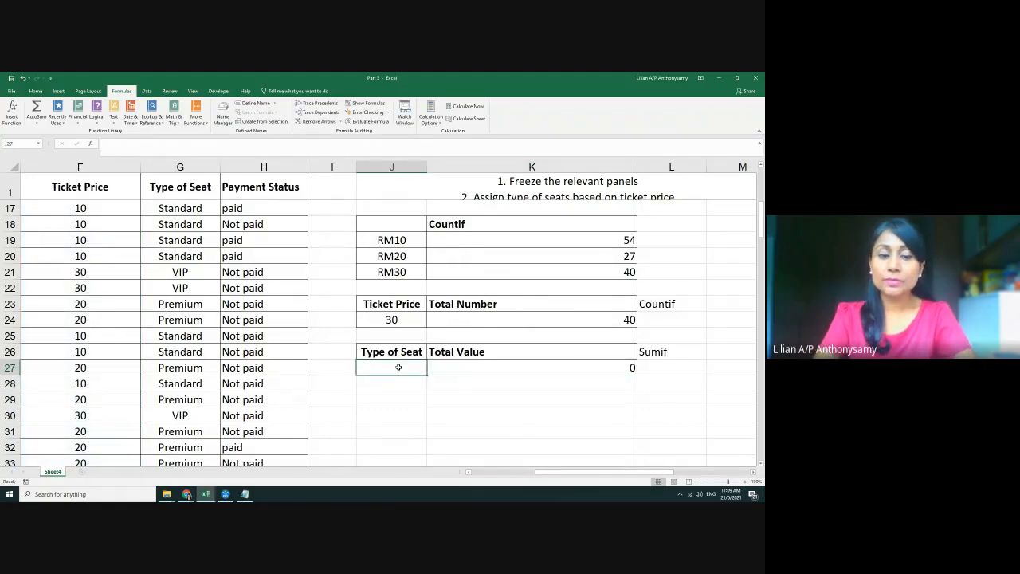
Enter 10 in J27 and append (RM) to the Total Value heading in K26
text(10)
key(Return)
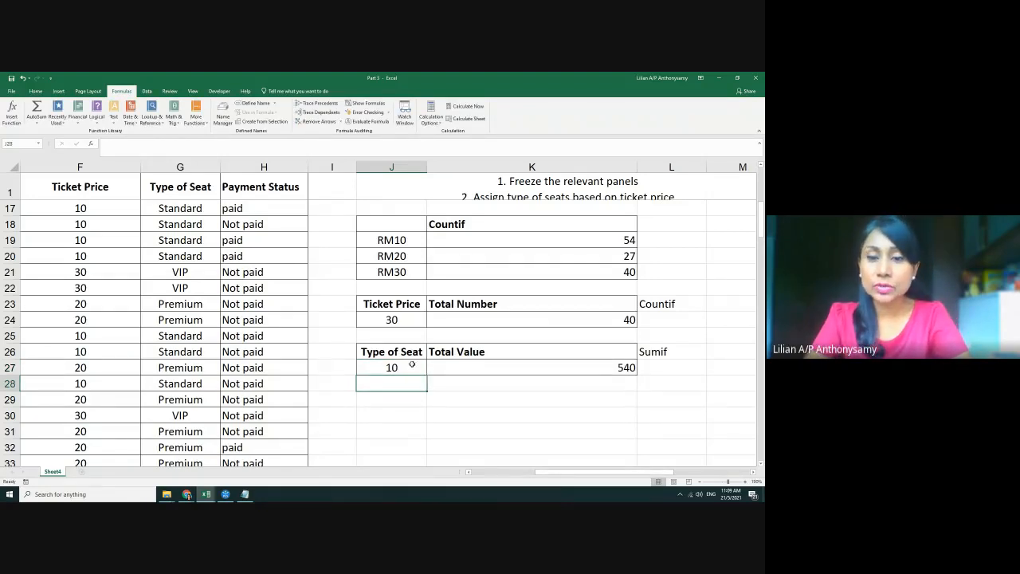
click(410, 367)
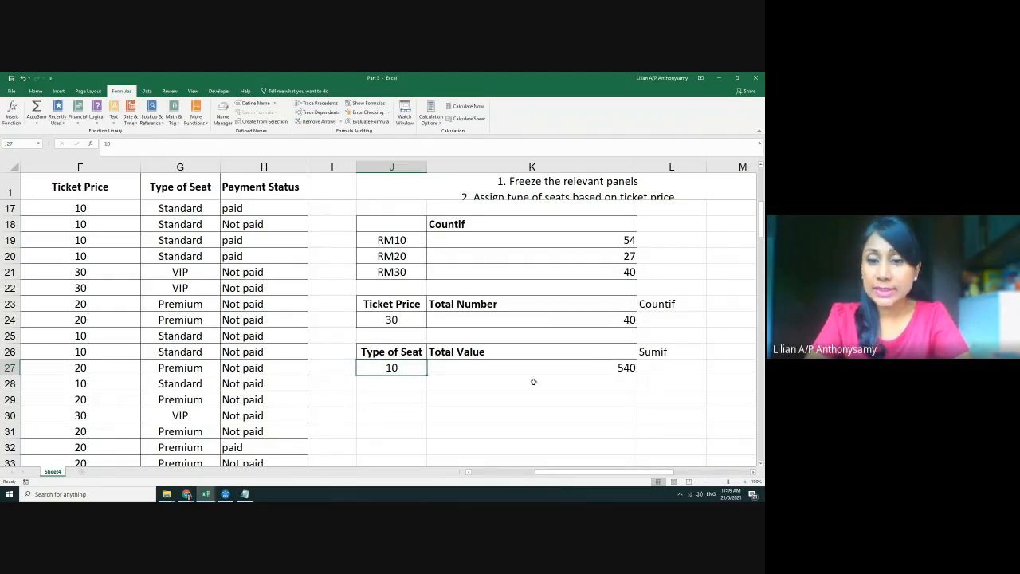
click(618, 369)
double_click(548, 351)
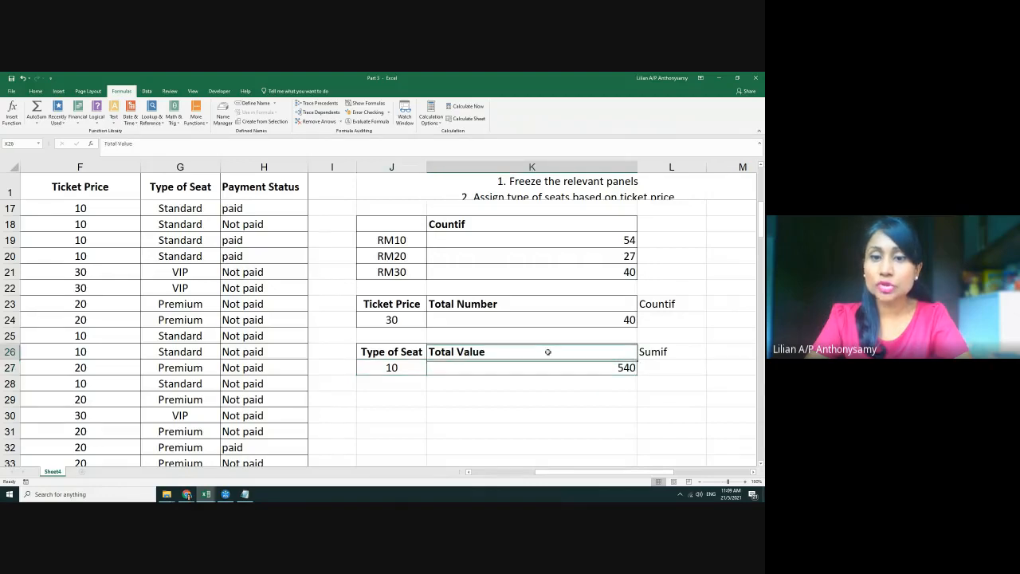
text((RM))
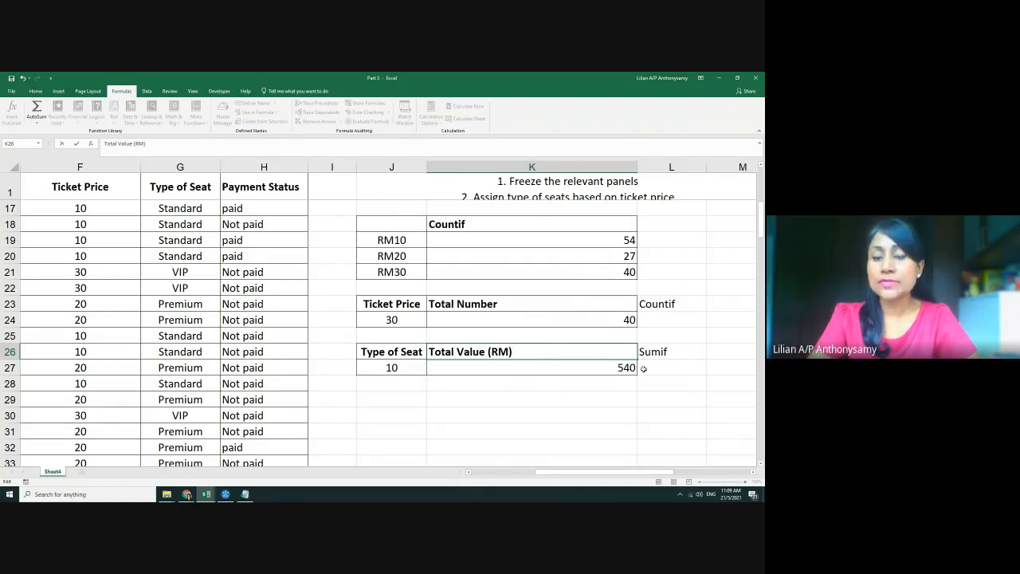
click(391, 367)
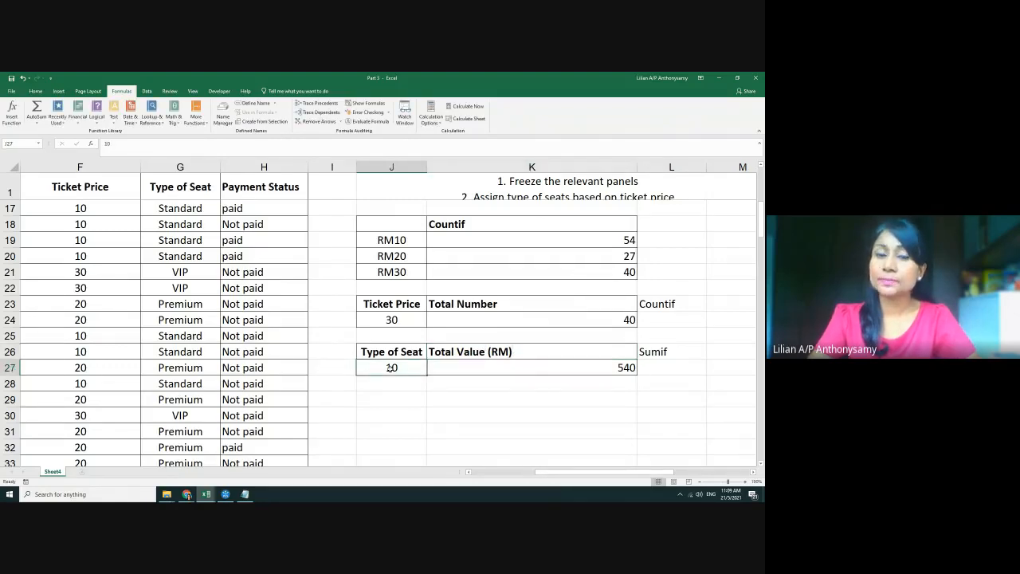
Try 20 and 30 in J27, giving totals of 540 and 1200
text(20)
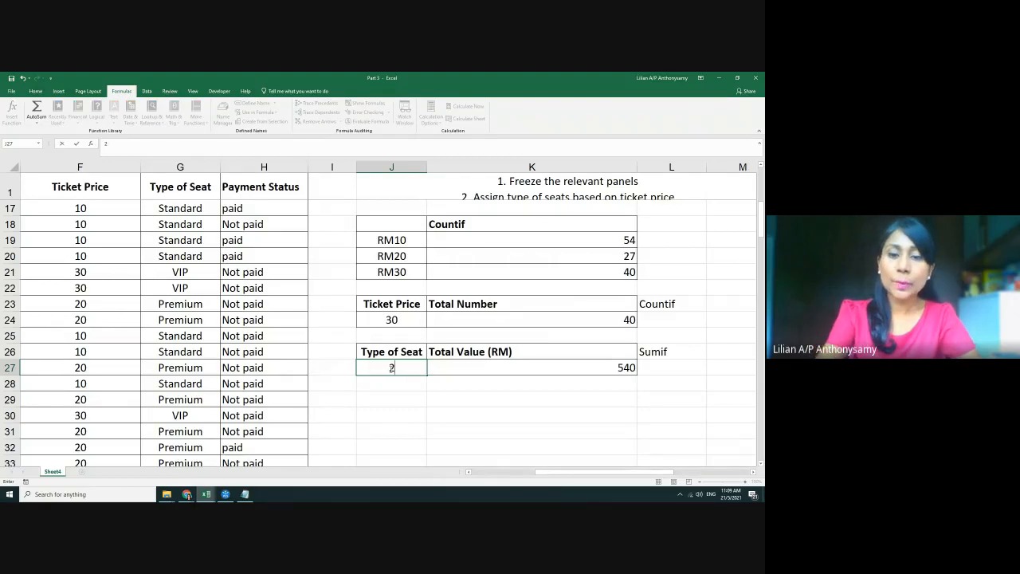
key(Return)
key(Return)
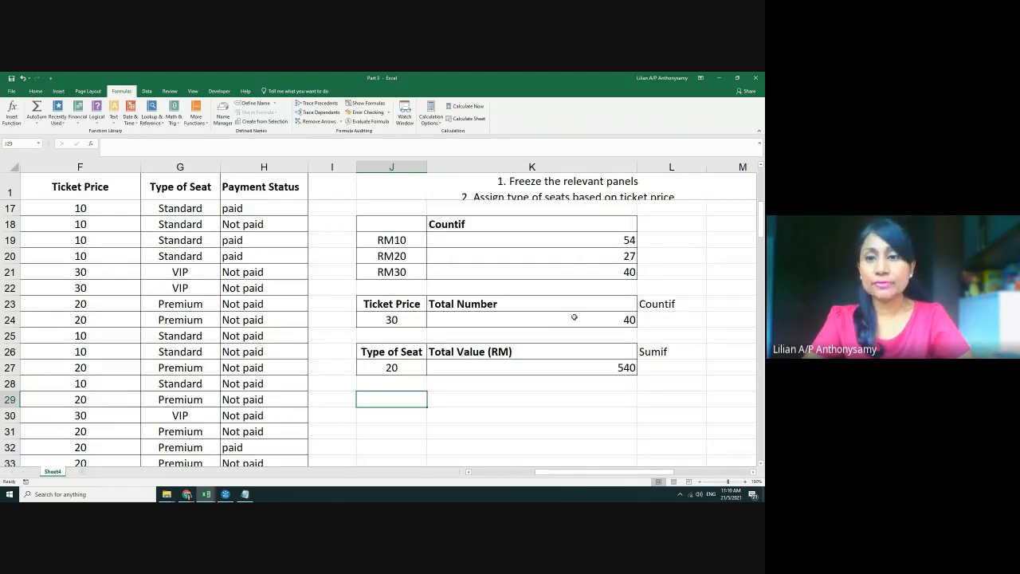
click(369, 361)
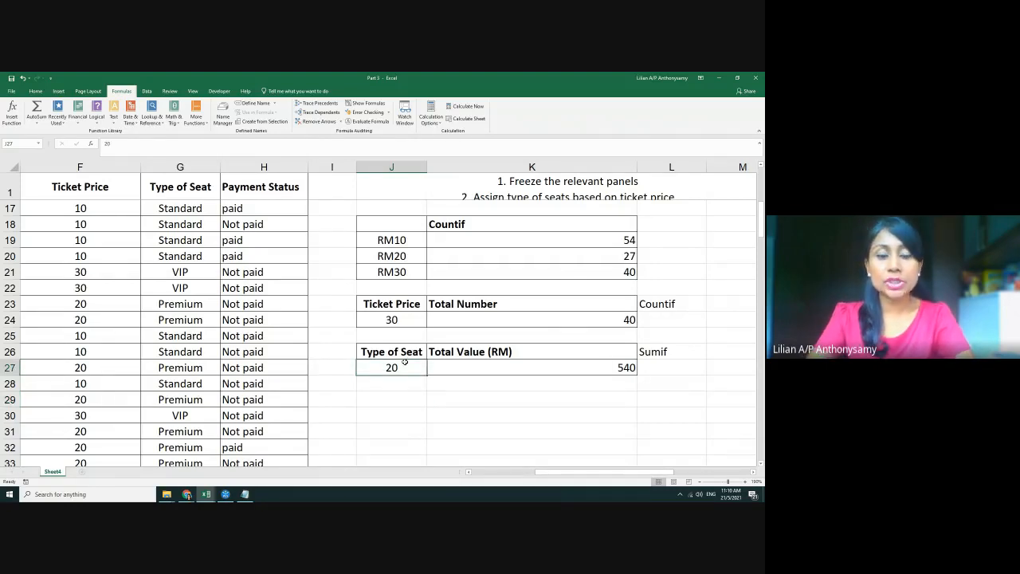
text(30)
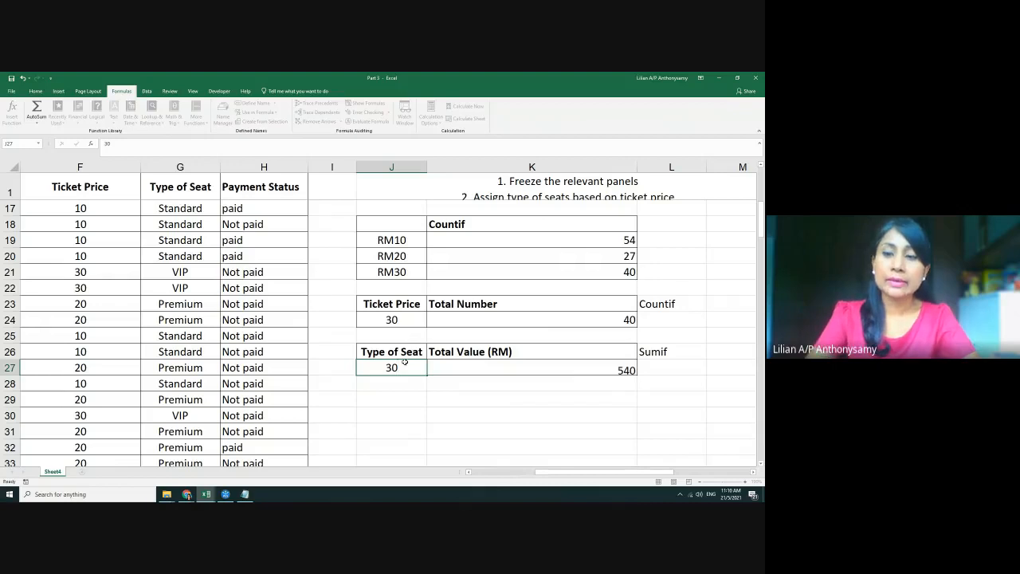
key(Return)
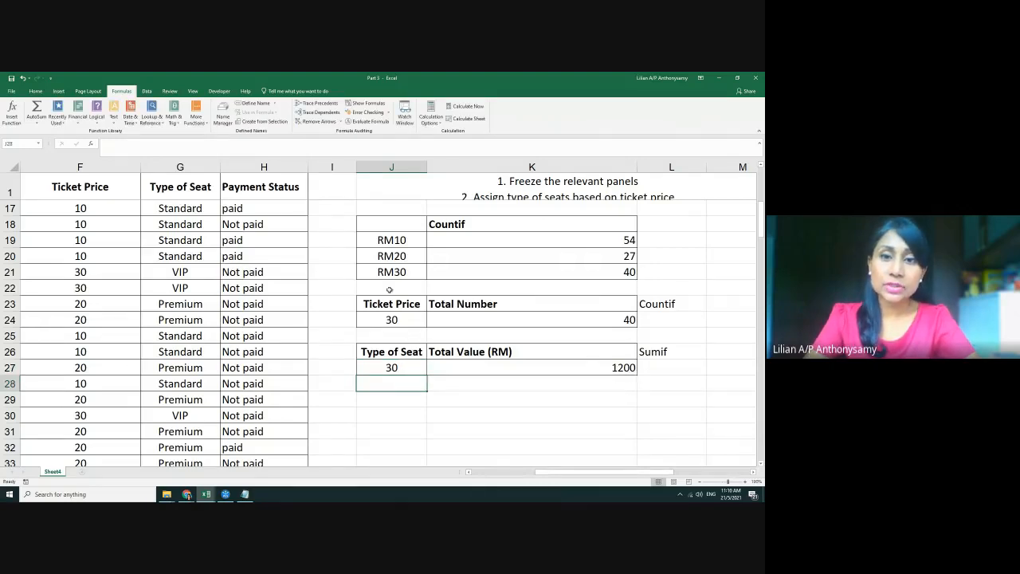
key(Up)
key(Up)
key(Up)
key(Up)
drag(398, 273, 609, 272)
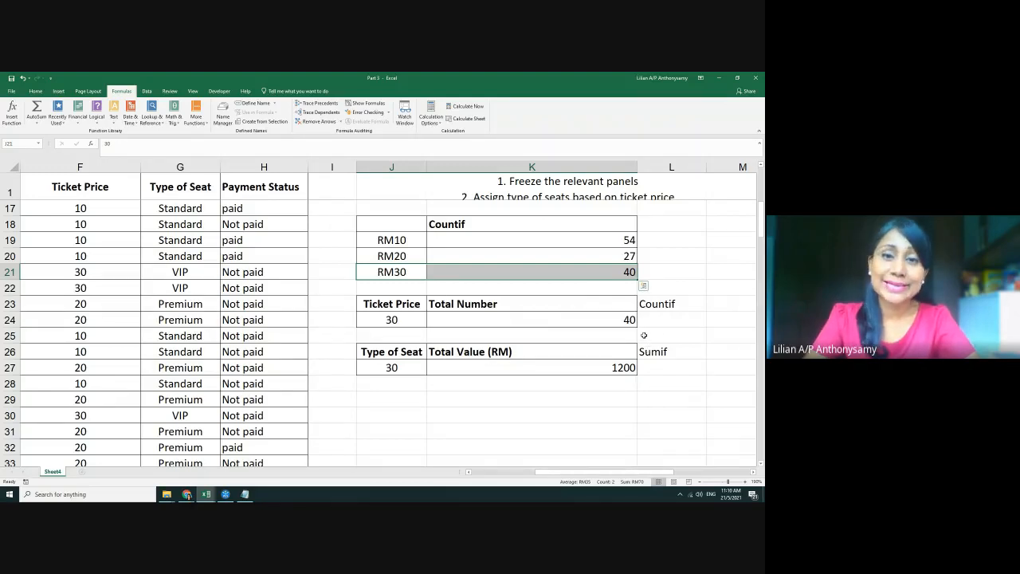
Clear J27 and change row 21's ticket price in F21 to 10
click(408, 370)
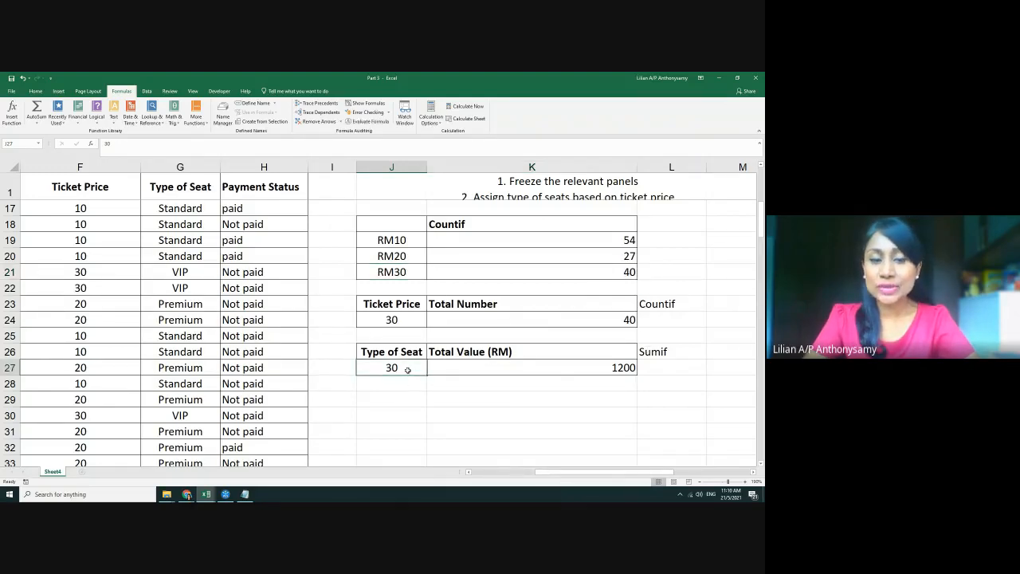
text(10)
key(BackSpace)
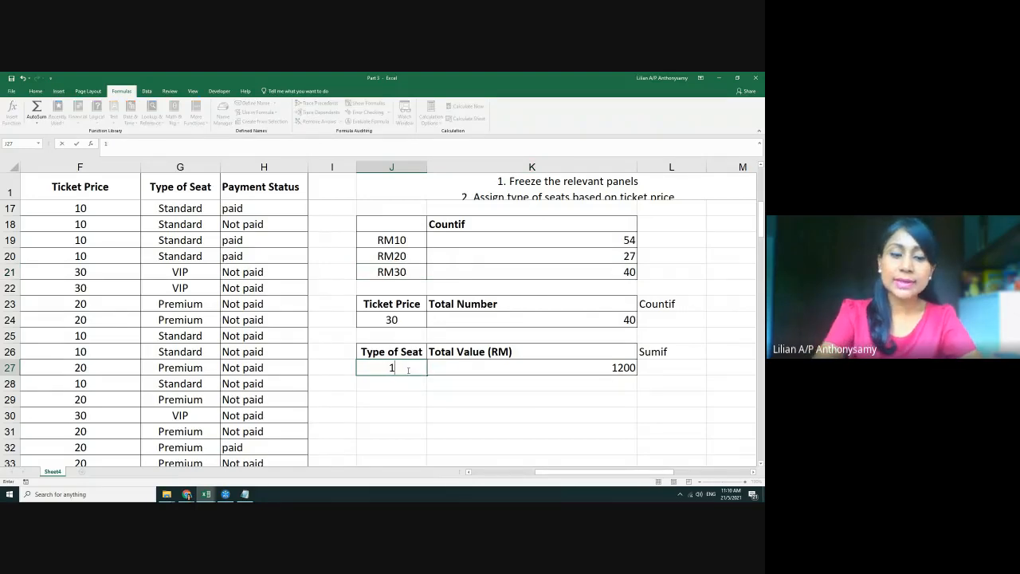
key(BackSpace)
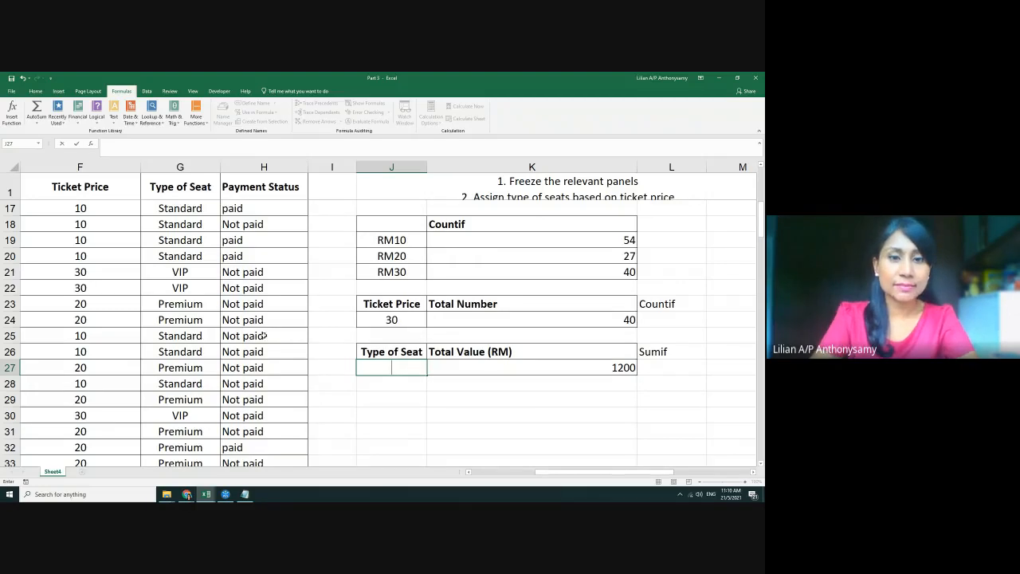
click(177, 338)
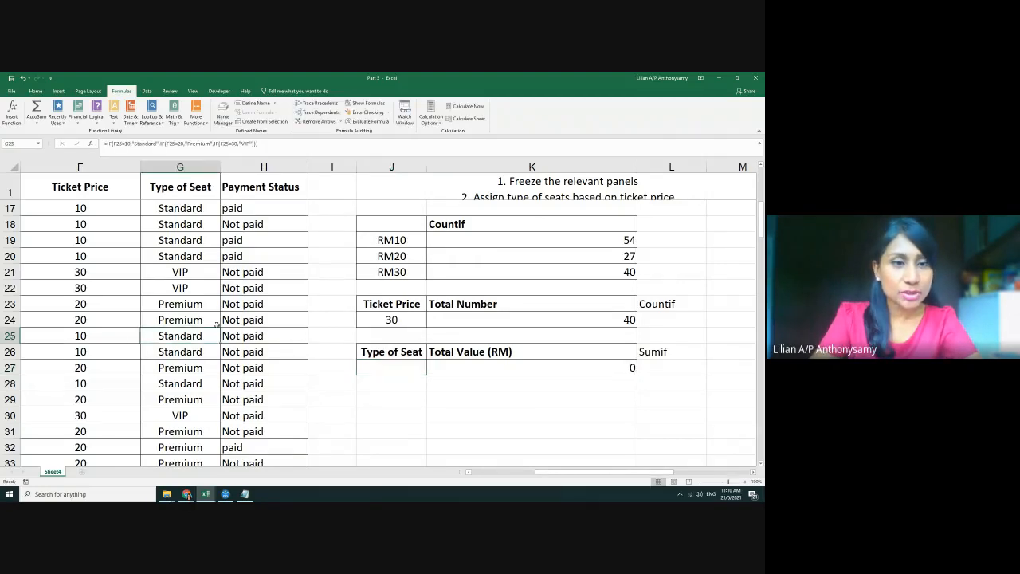
click(90, 273)
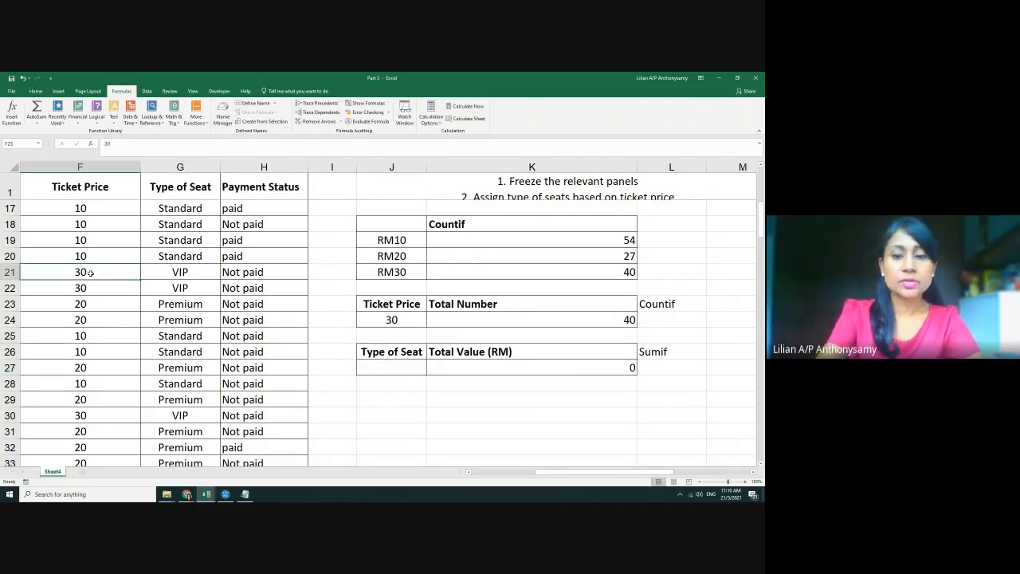
text(10)
key(Return)
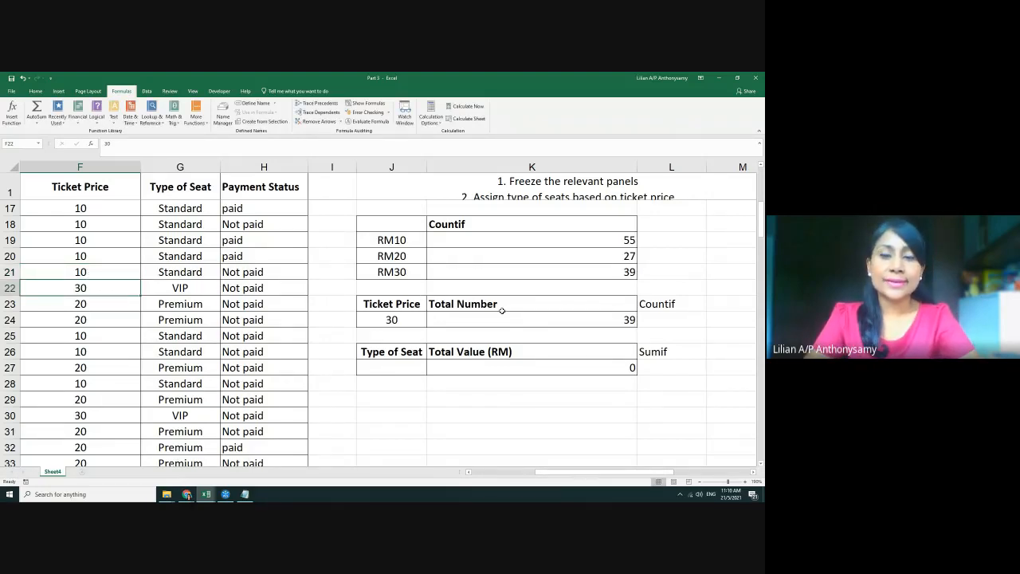
Re-enter 10, 20 and 30 in J27, with 30 now totalling 1170
click(414, 369)
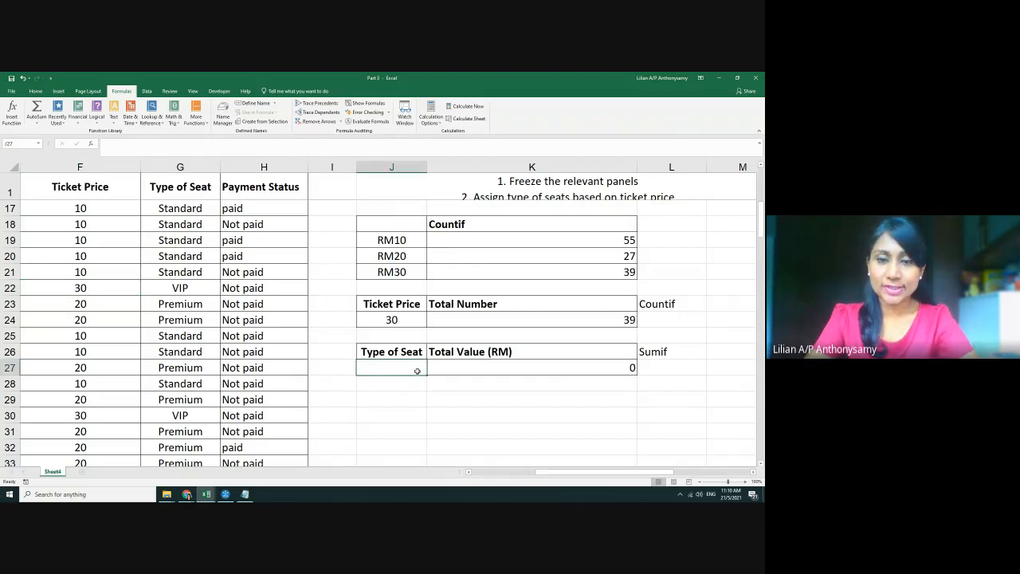
text(10)
key(Return)
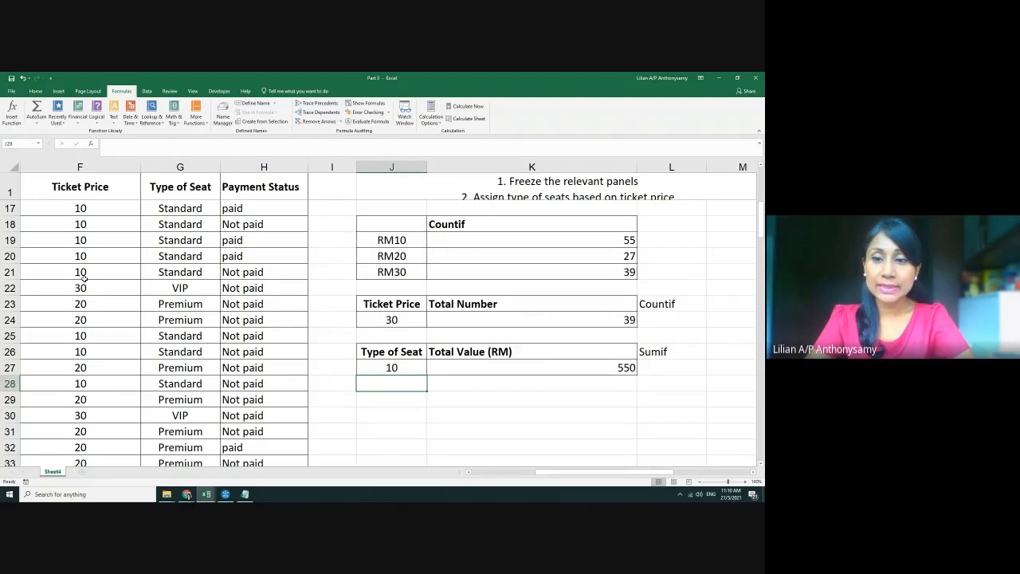
click(400, 368)
text(2)
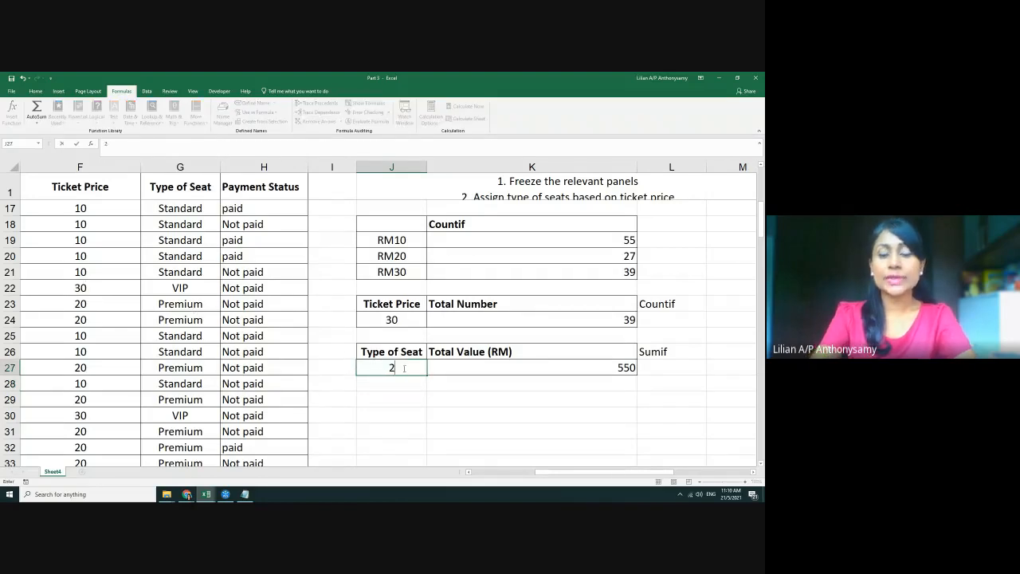
text(0)
key(Return)
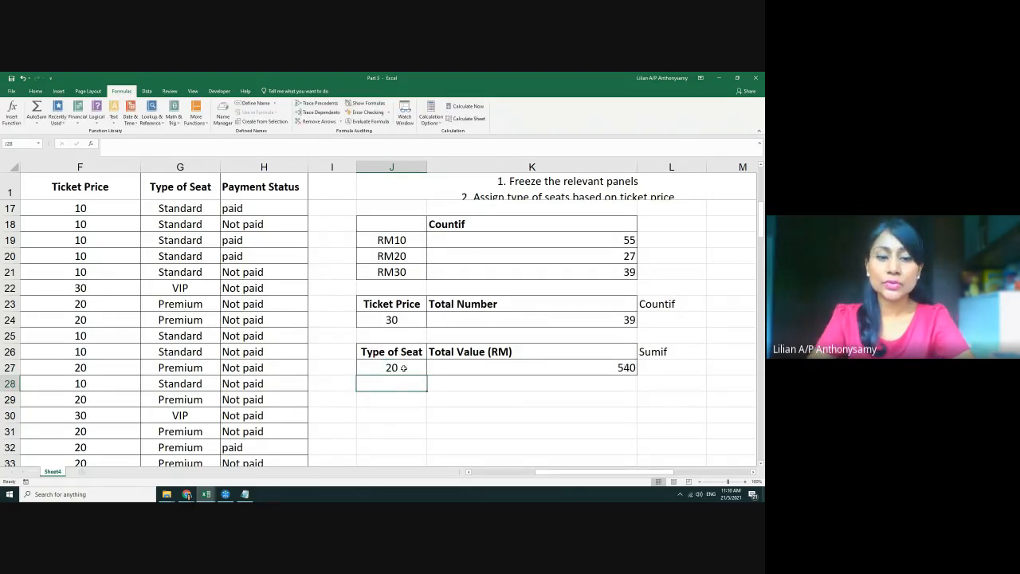
click(403, 367)
text(30)
key(Return)
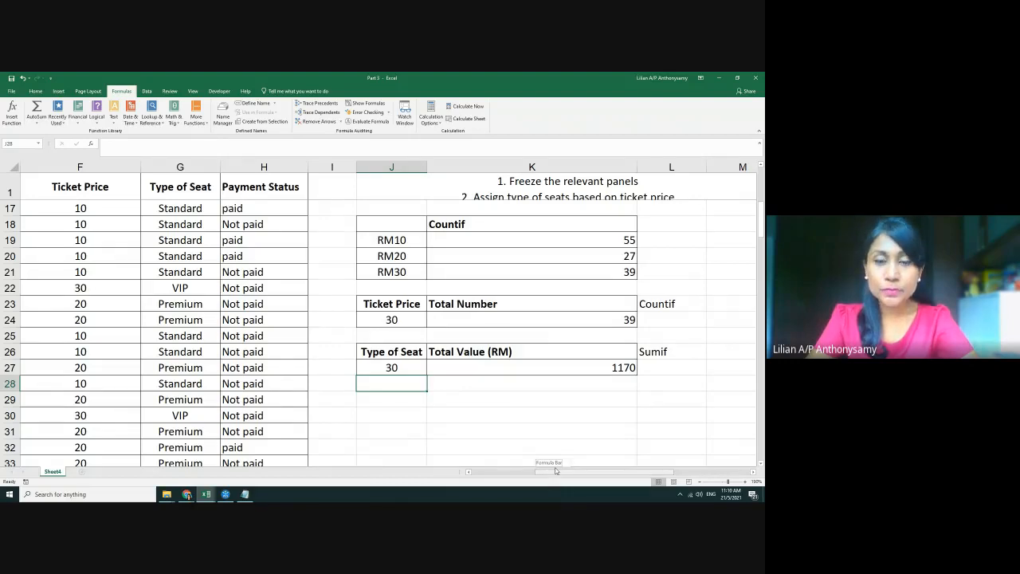
Review the task list, then return to column A and select Student Email cell C2
drag(555, 470, 564, 470)
scroll(601, 359, up, 5)
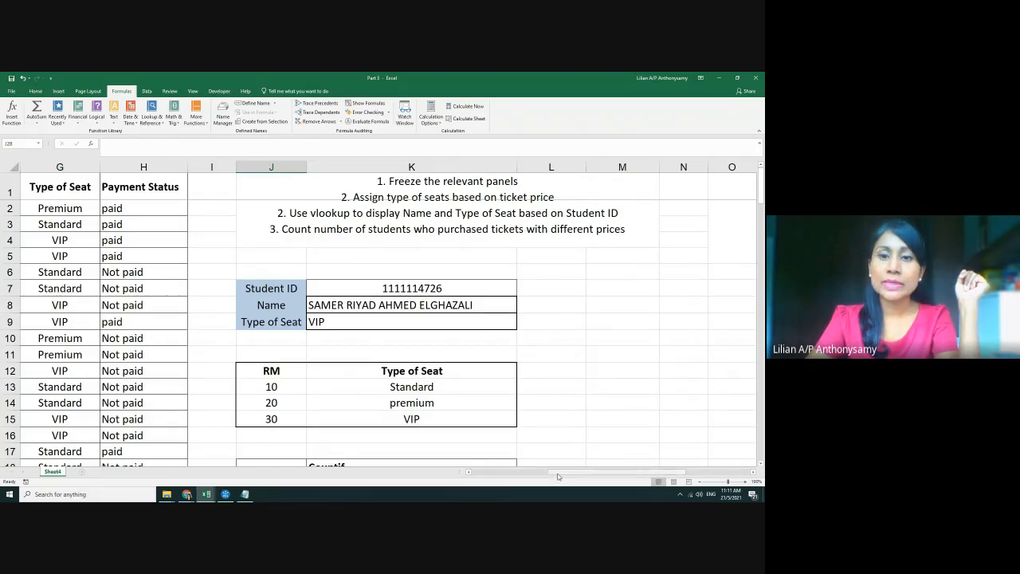
drag(558, 476, 599, 472)
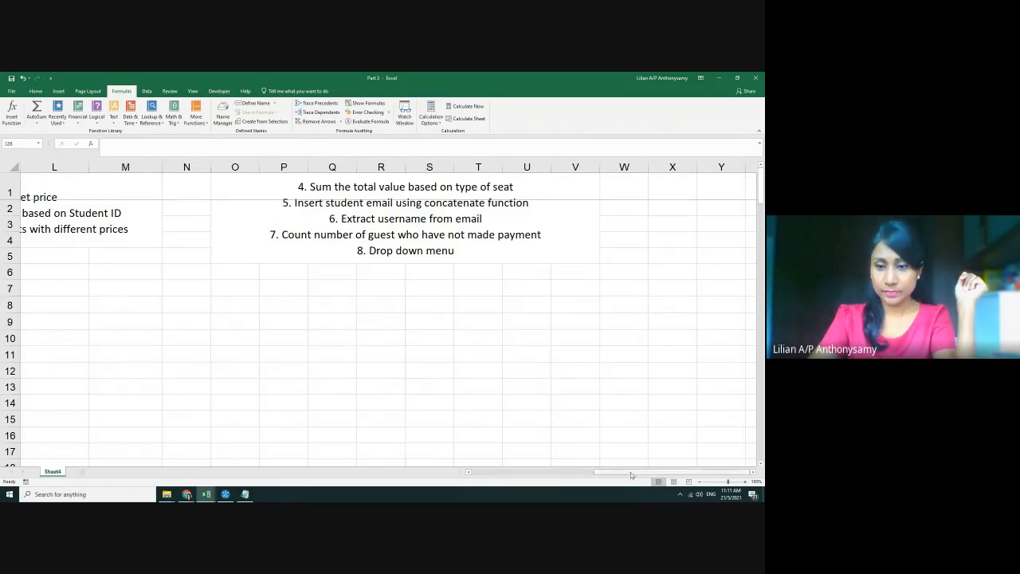
drag(631, 474, 534, 469)
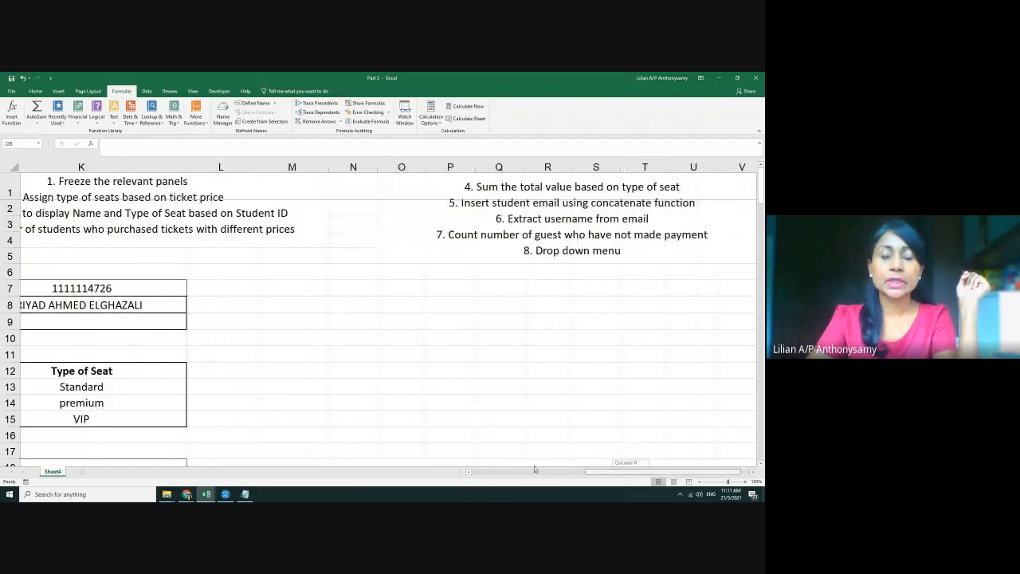
drag(535, 469, 478, 470)
click(460, 209)
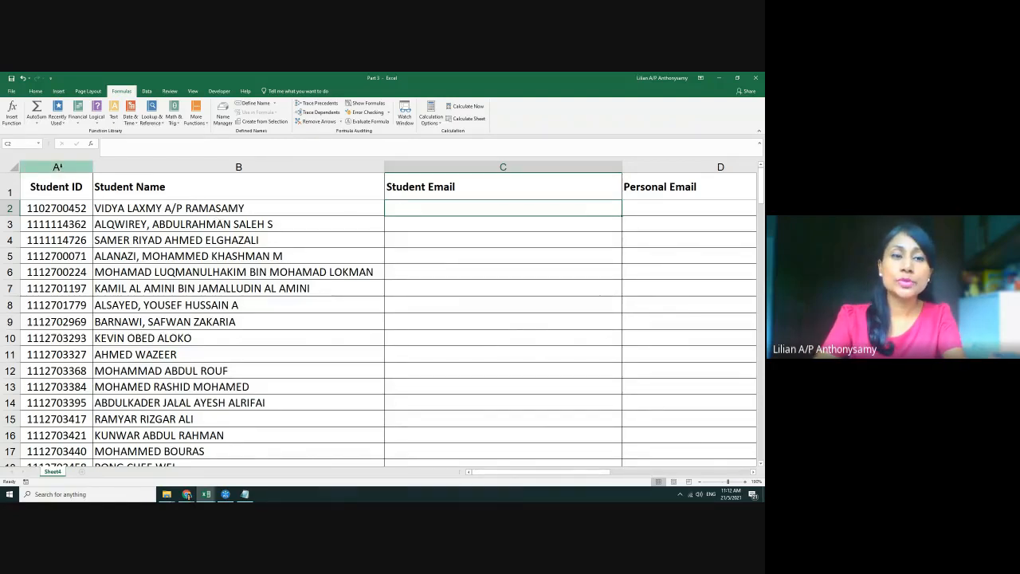
drag(57, 166, 125, 165)
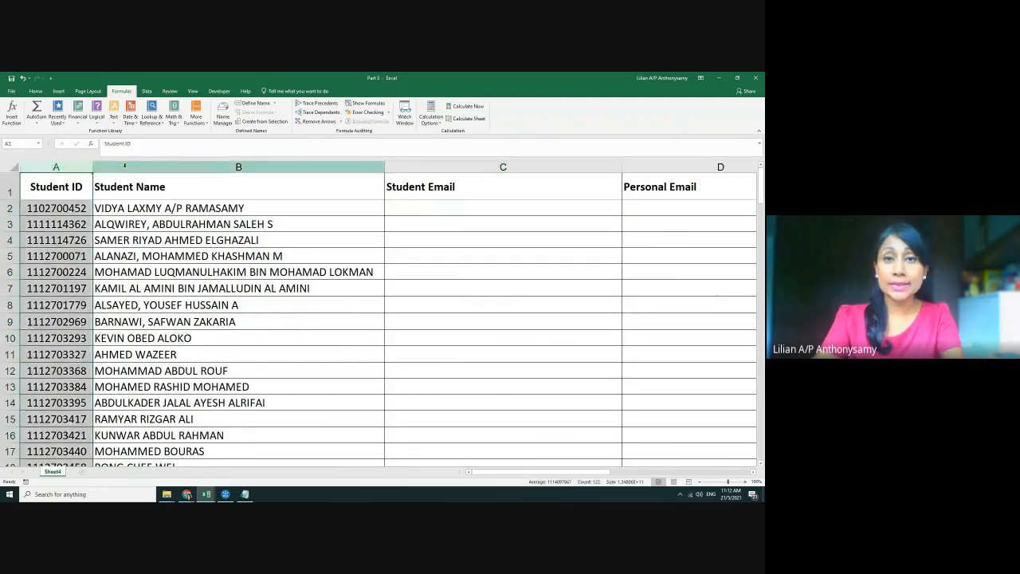
click(124, 165)
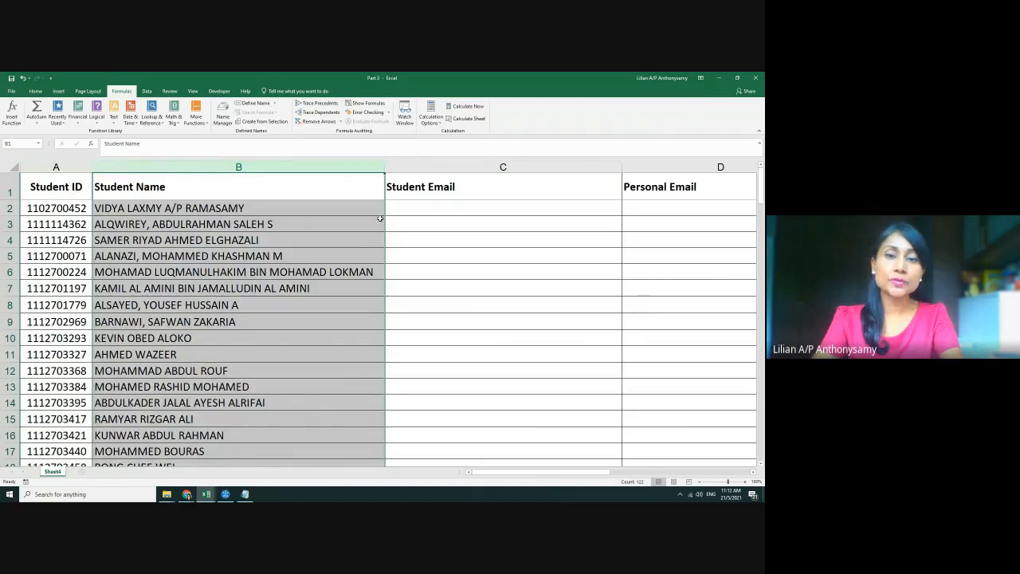
click(57, 208)
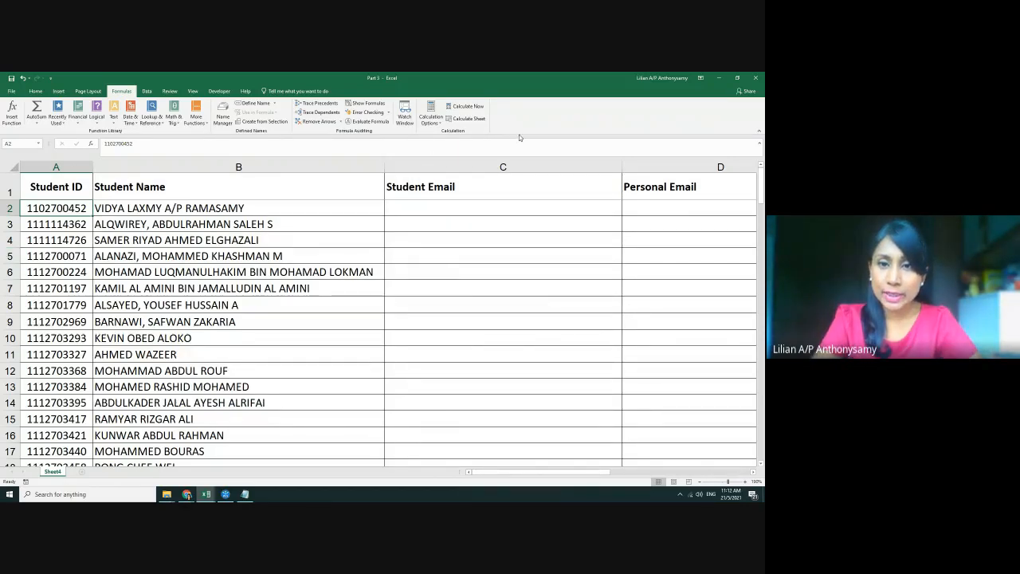
click(489, 210)
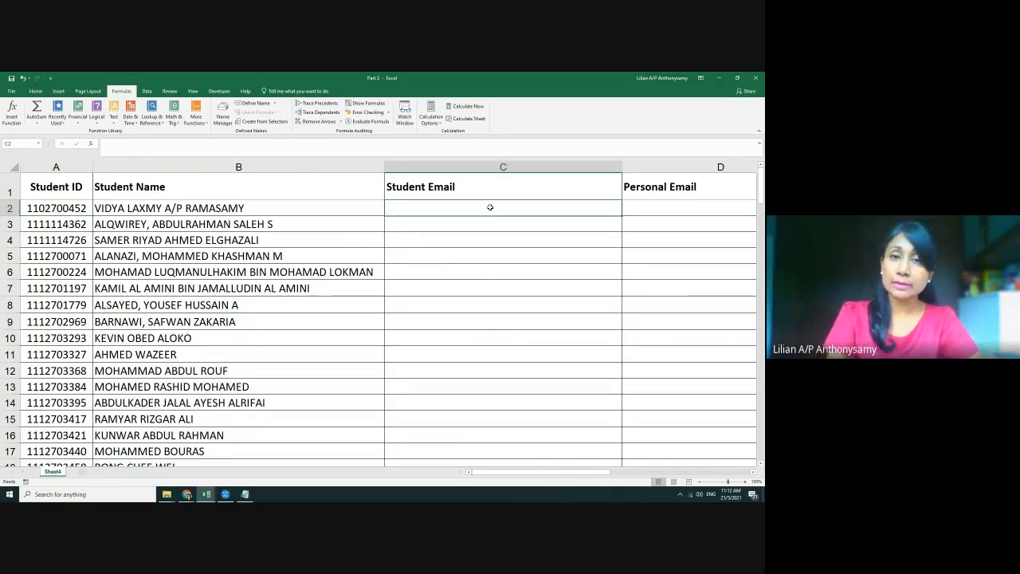
text(=)
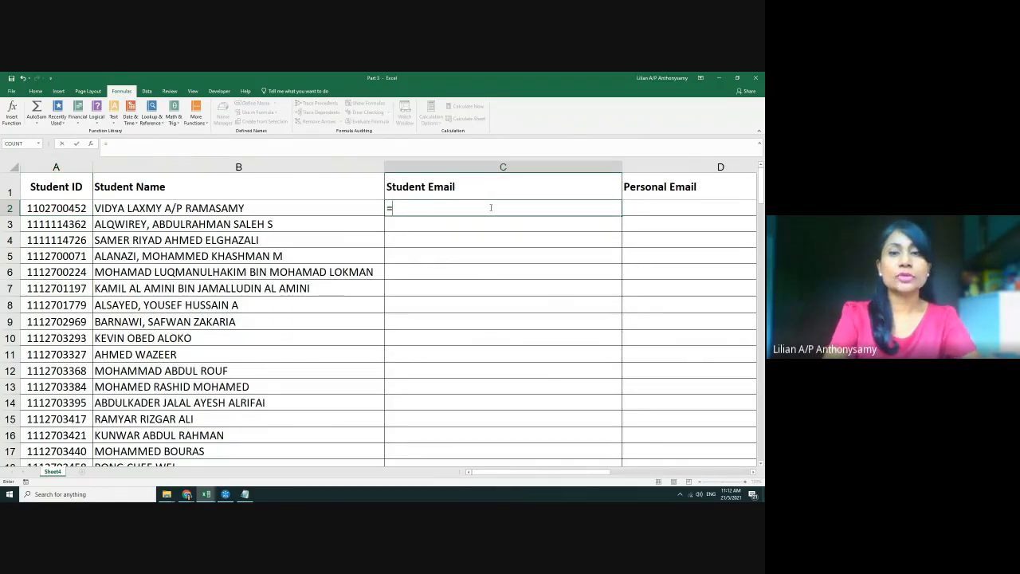
text(conca)
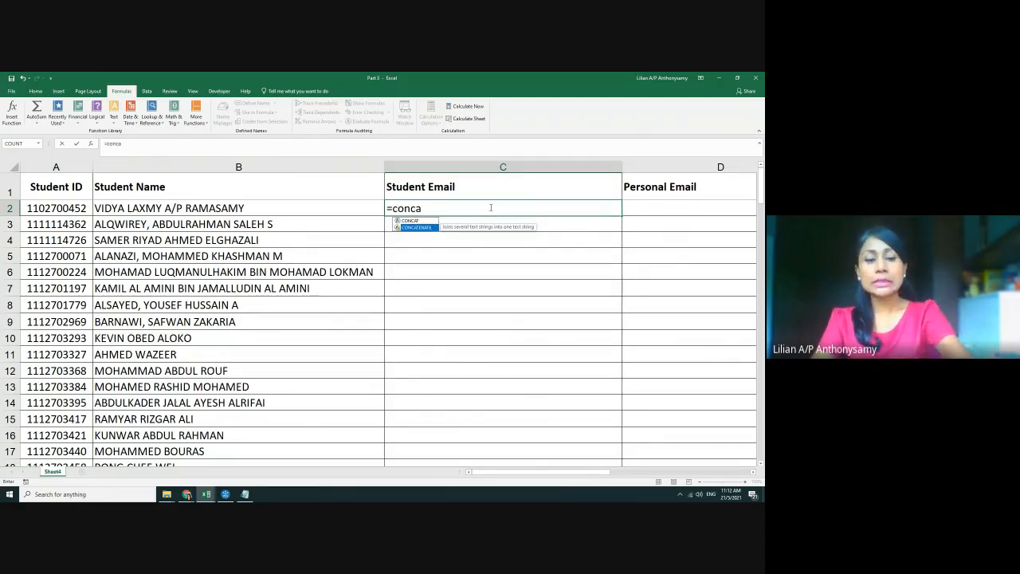
key(Tab)
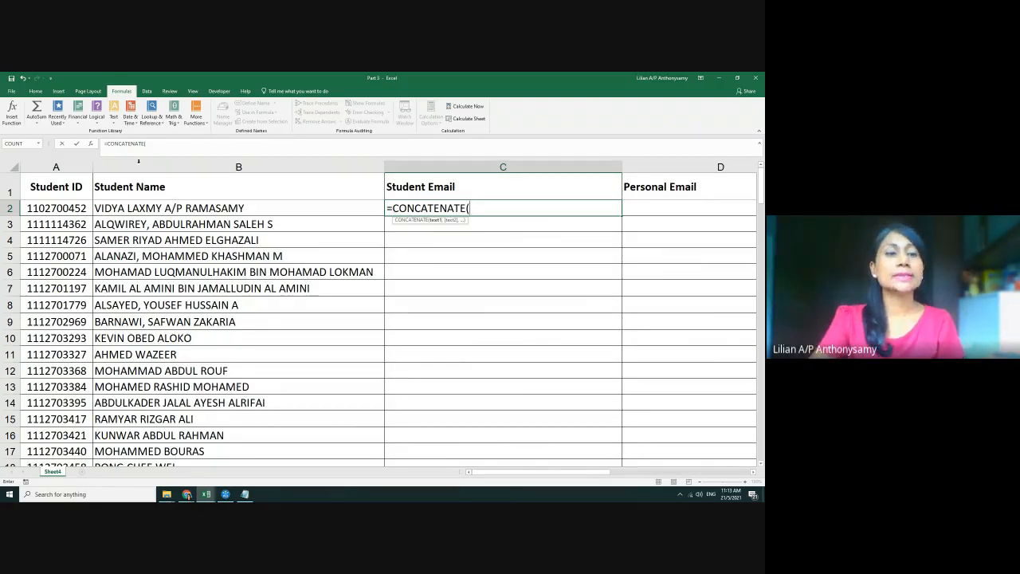
click(47, 210)
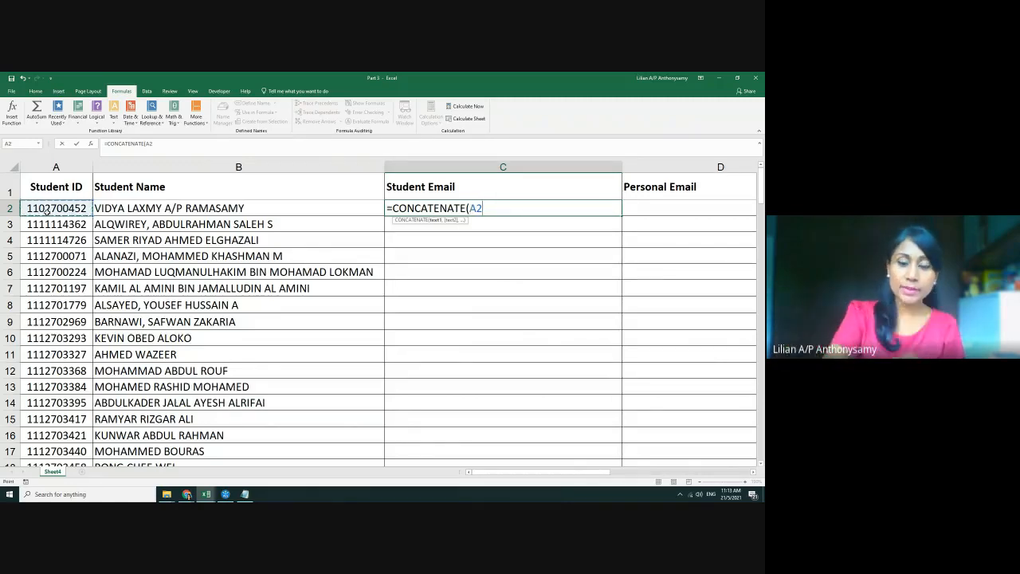
text(,)
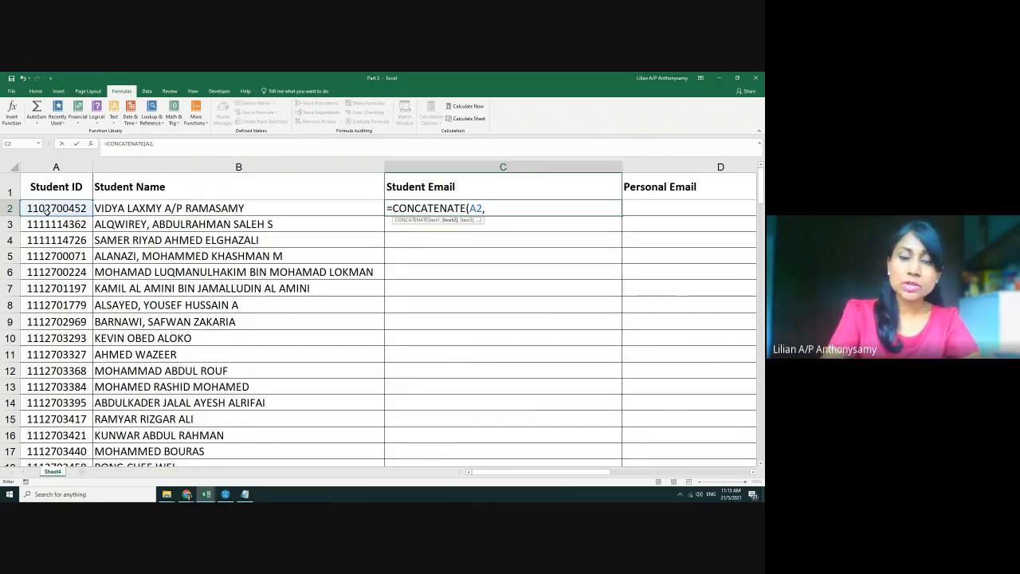
text(")
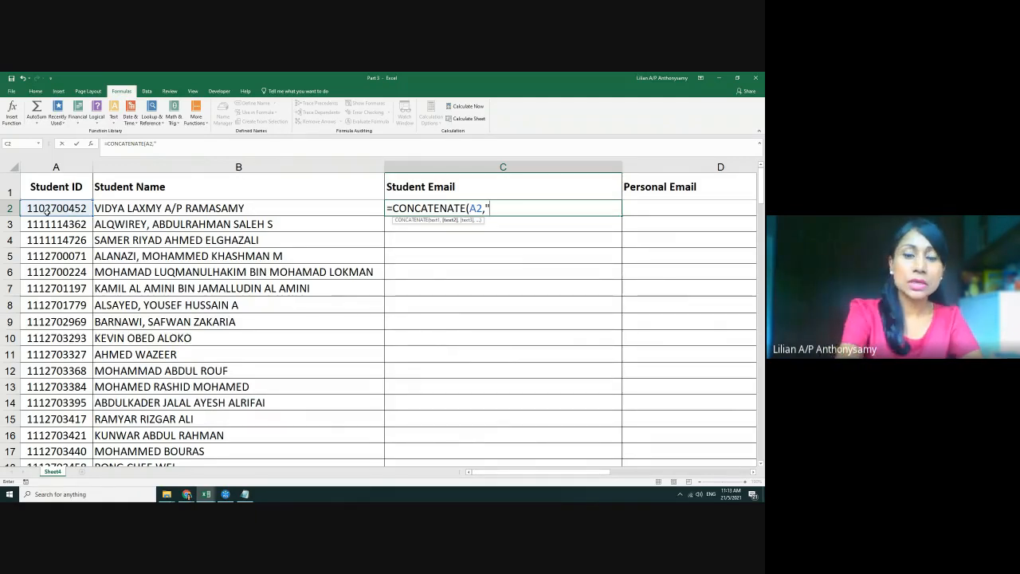
text(@stud)
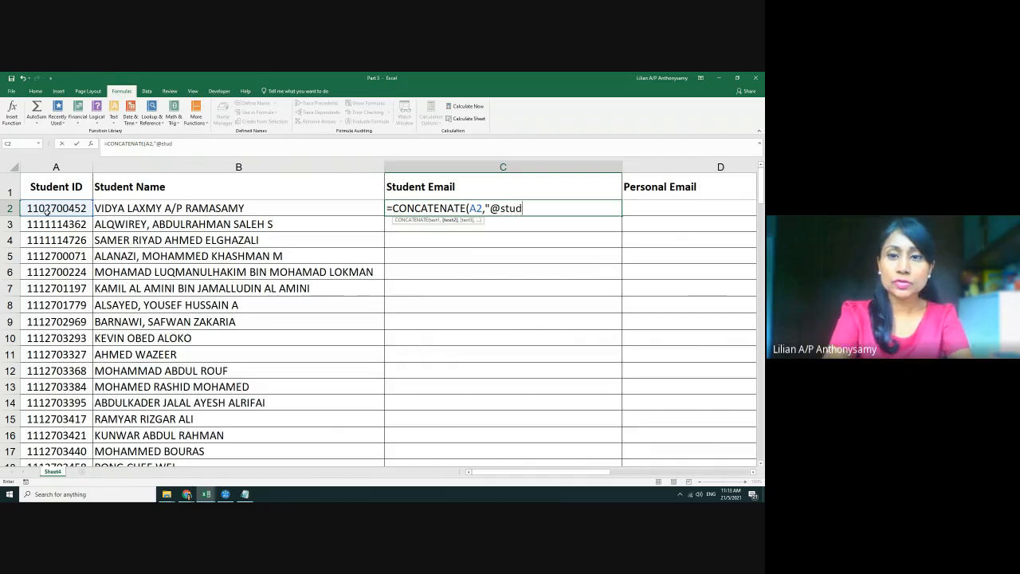
text(ent.mmu.edumy)
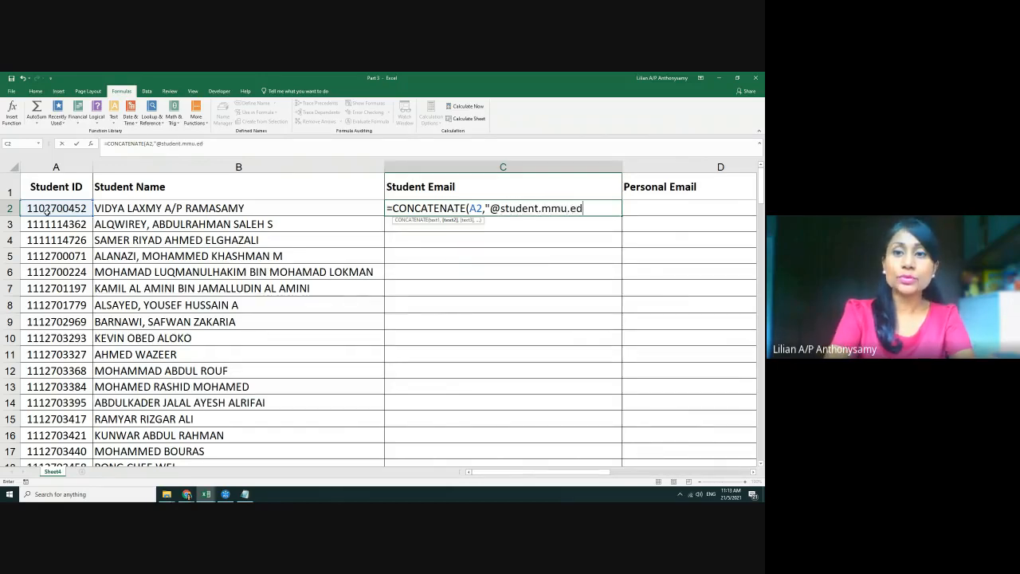
key(BackSpace)
text(.my)
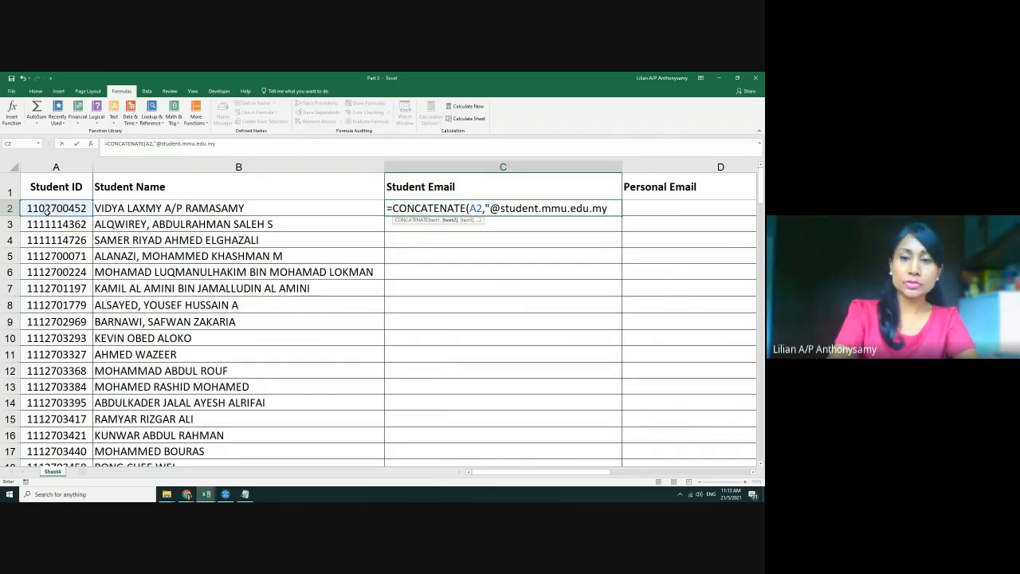
text("))
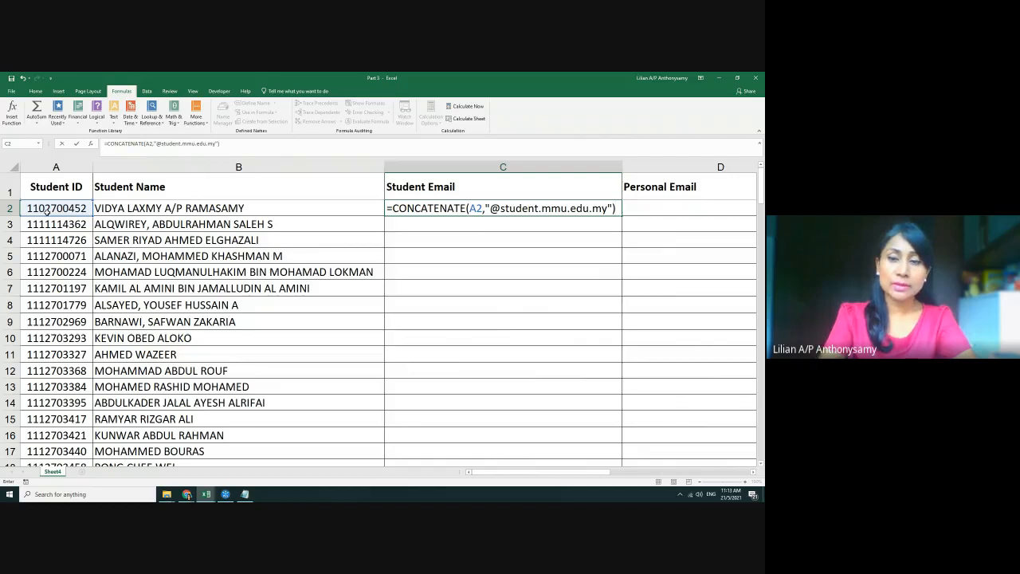
key(Return)
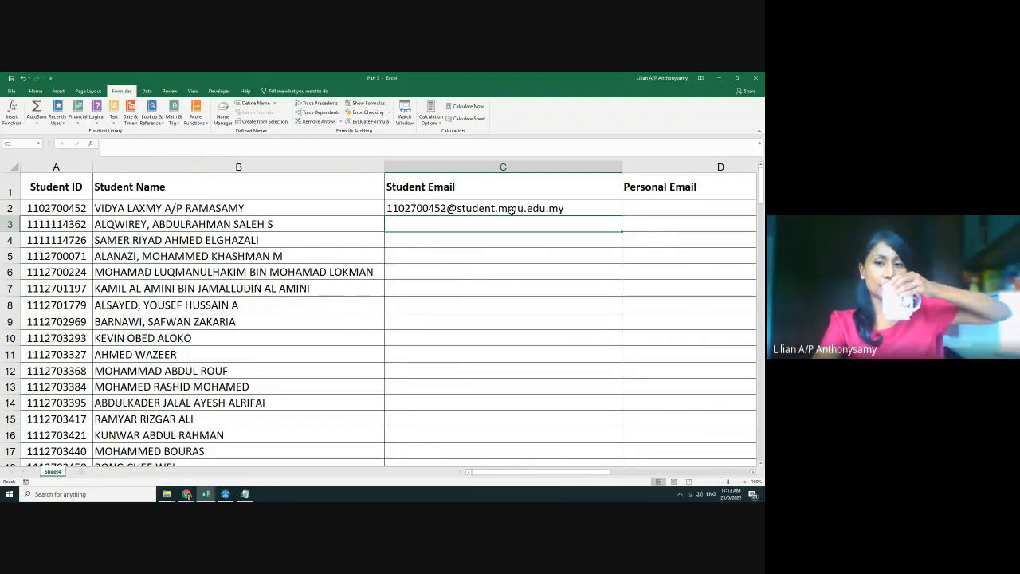
Copy C2's email formula down the entire Student Email column and view columns C–G
click(574, 211)
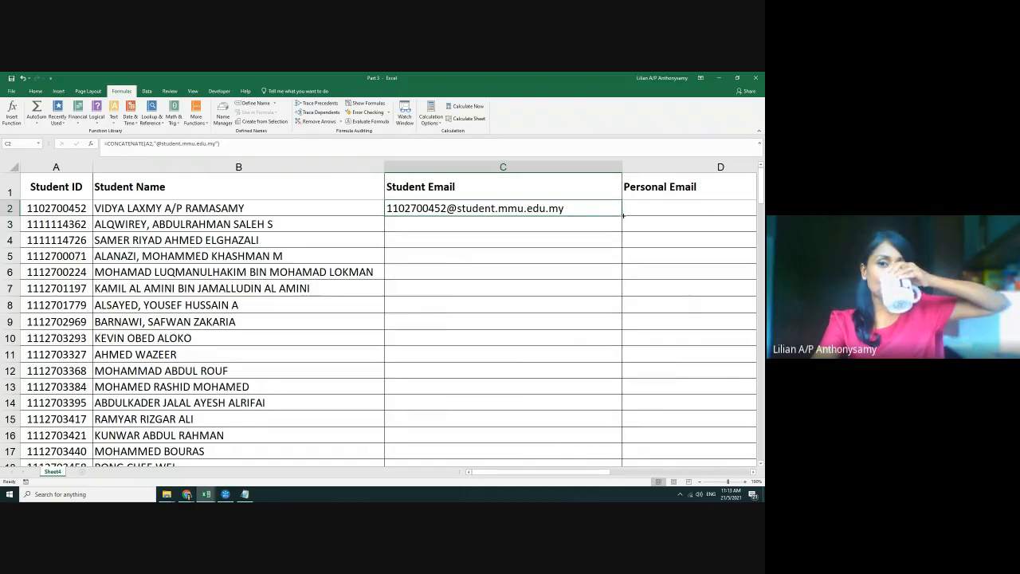
double_click(623, 215)
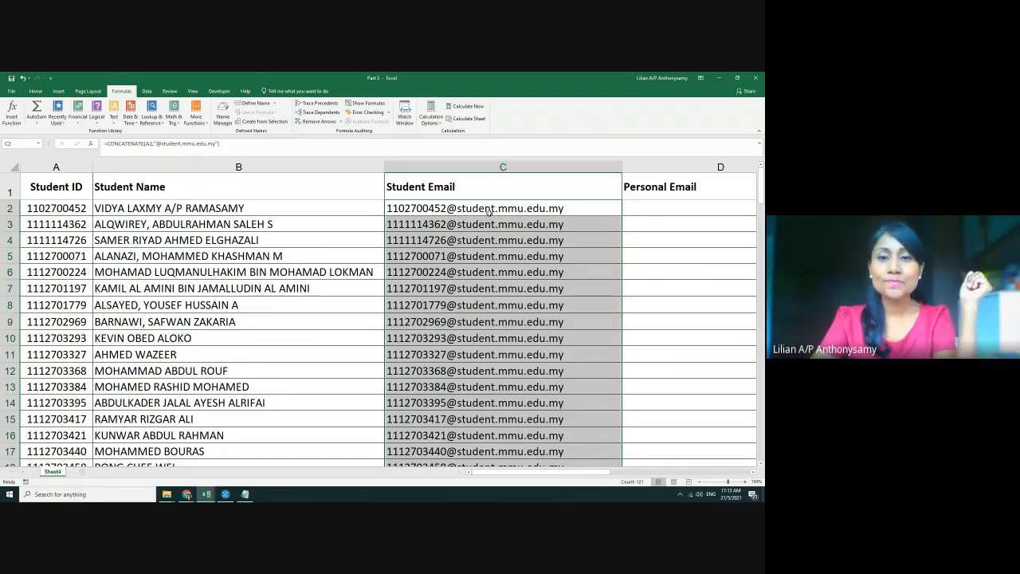
click(482, 212)
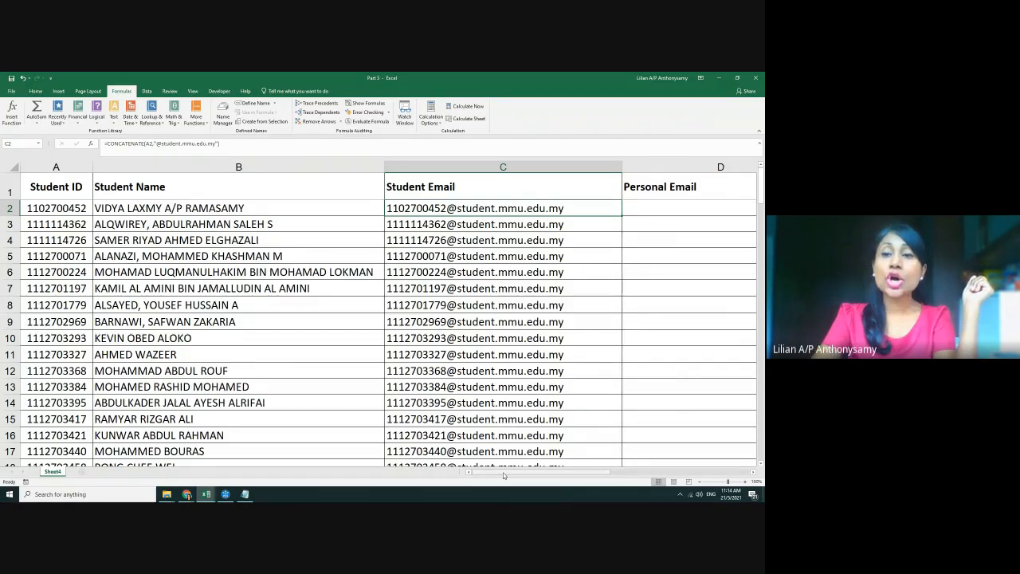
drag(505, 471, 638, 470)
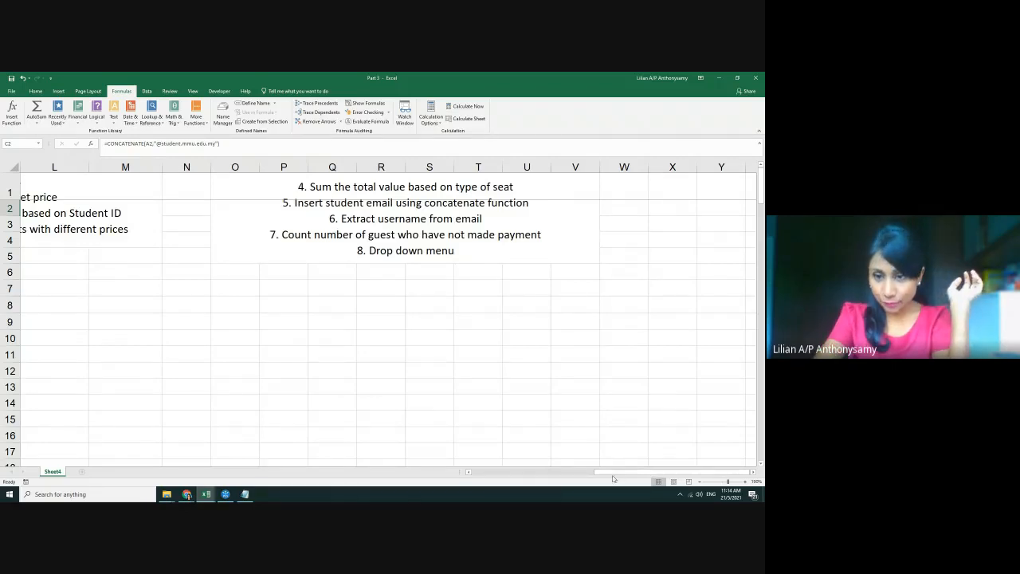
drag(623, 475, 492, 481)
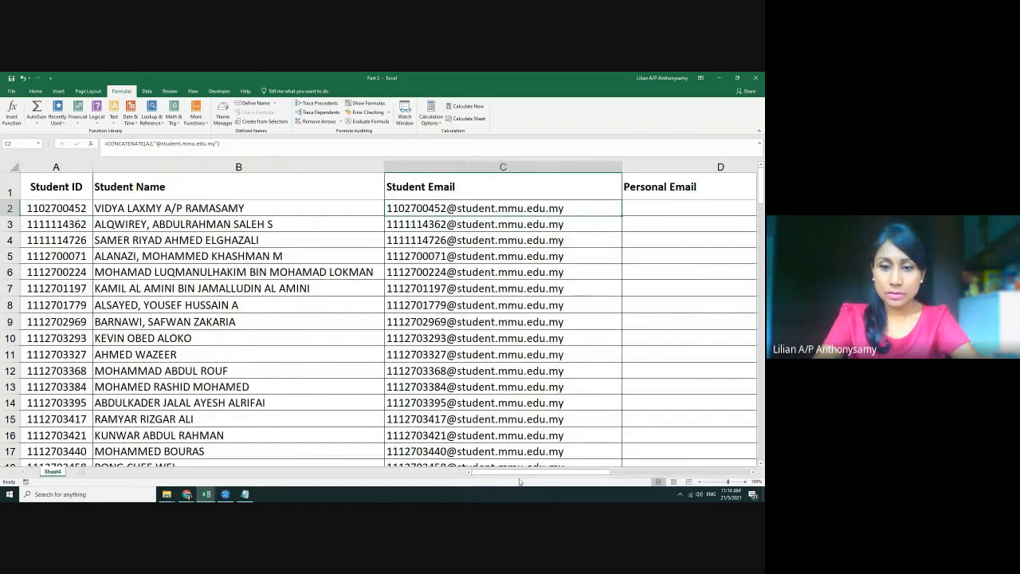
drag(516, 472, 535, 470)
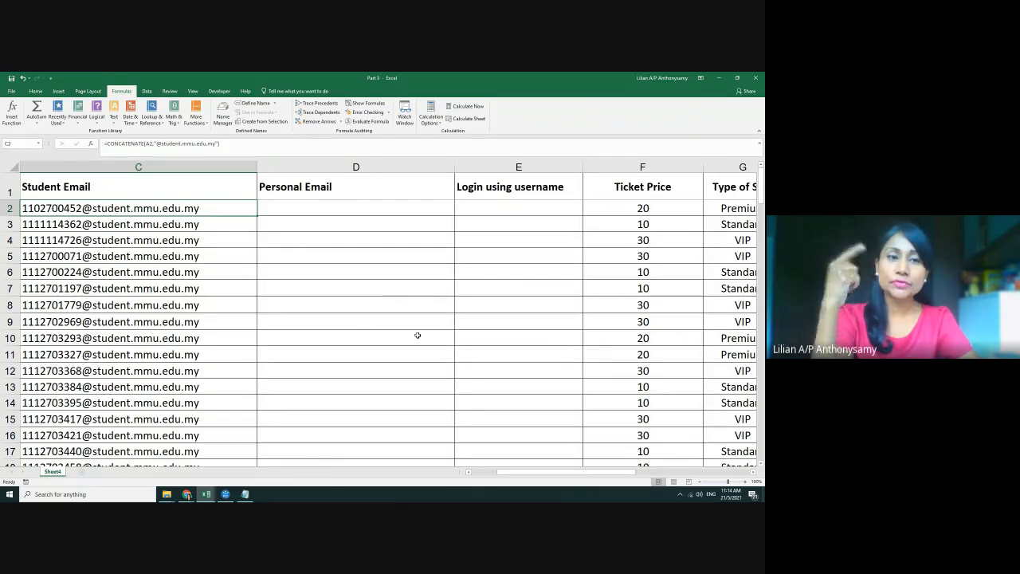
click(308, 207)
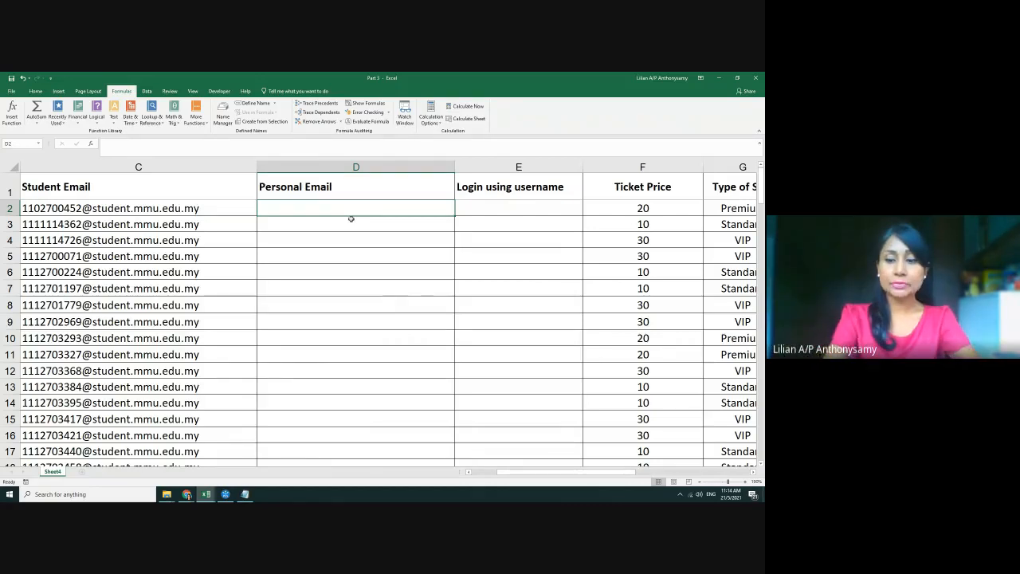
text(=)
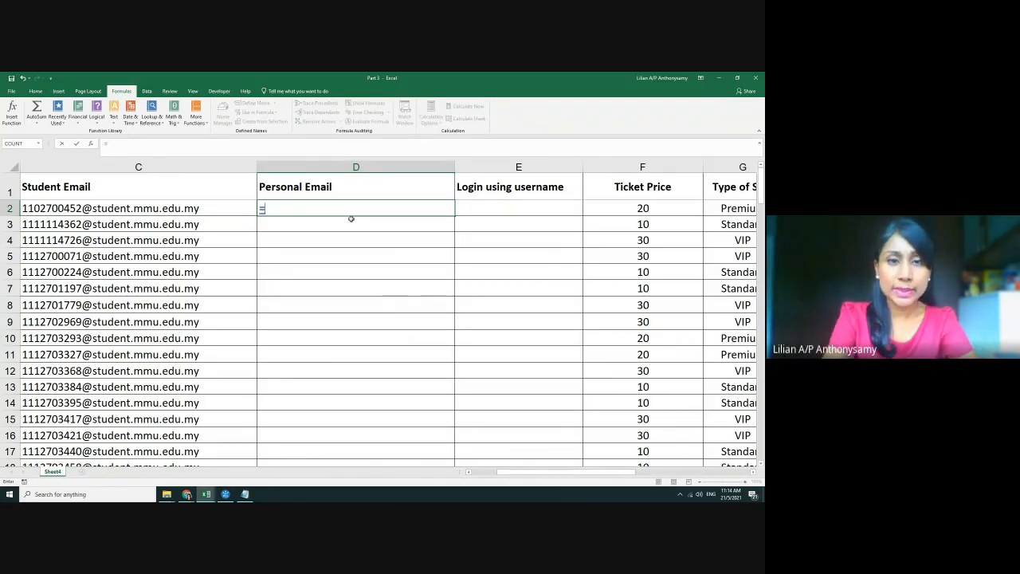
text(left)
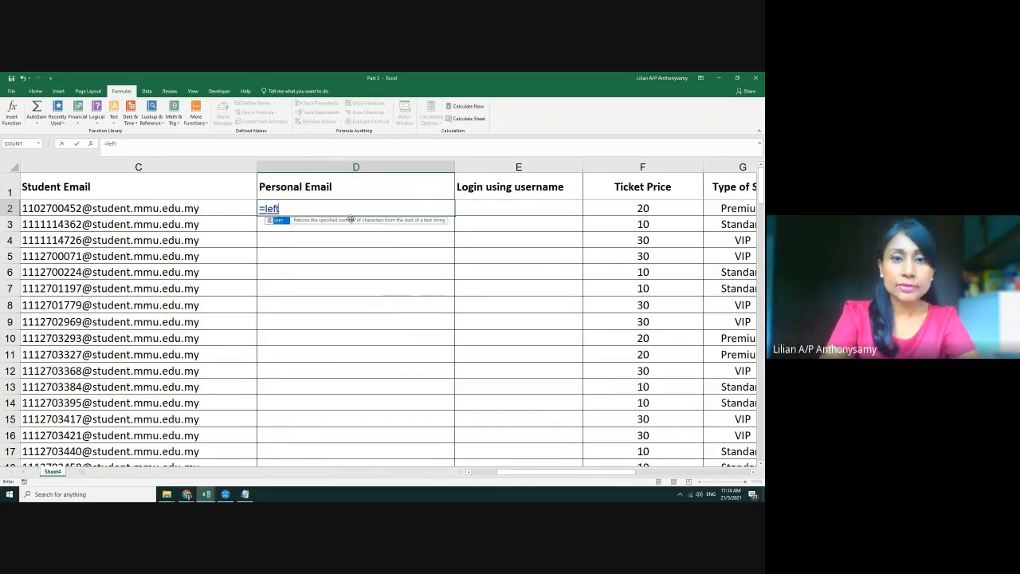
text(()
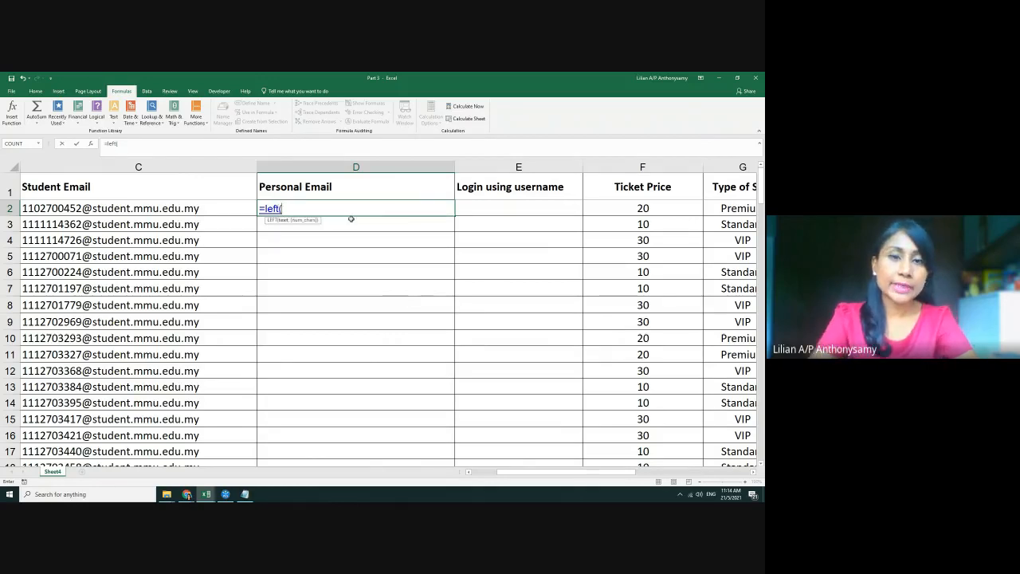
click(210, 209)
text(,)
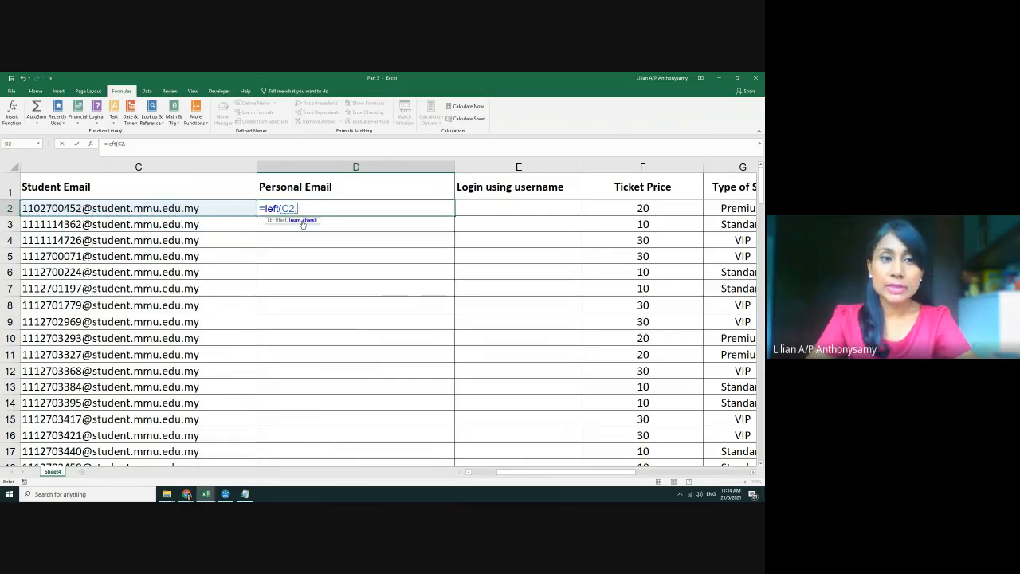
text(10)
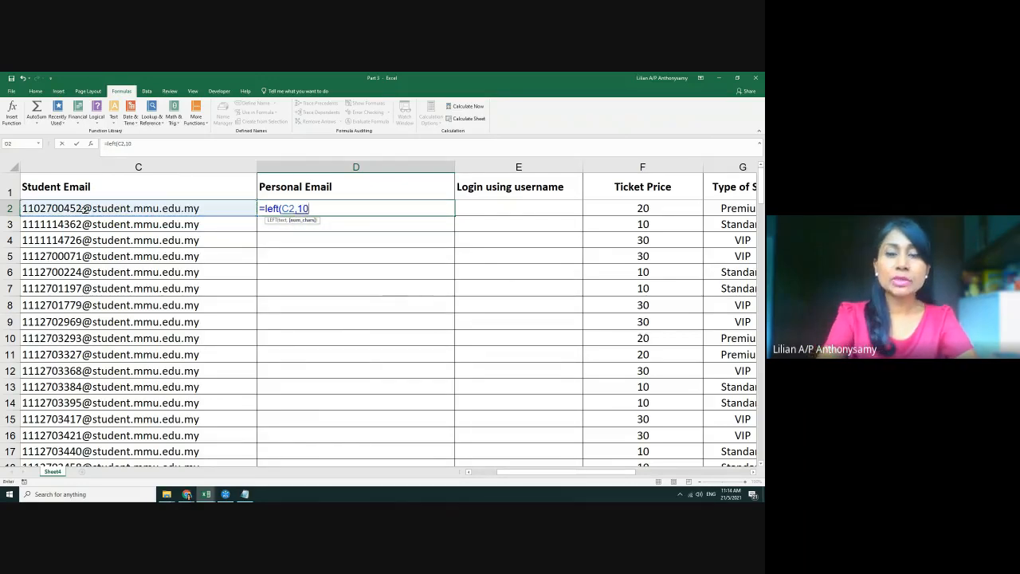
text())
key(Return)
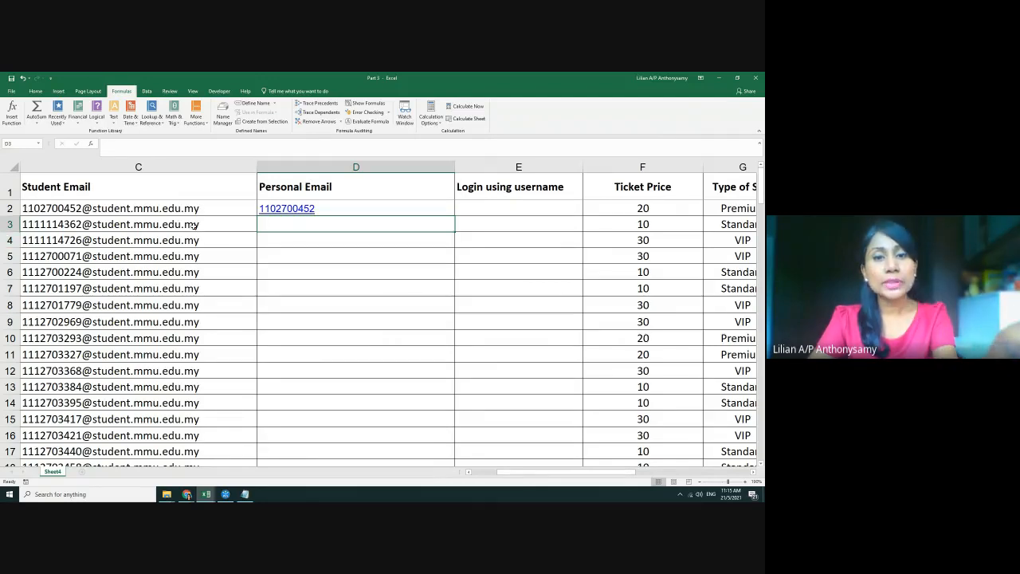
click(331, 209)
double_click(290, 206)
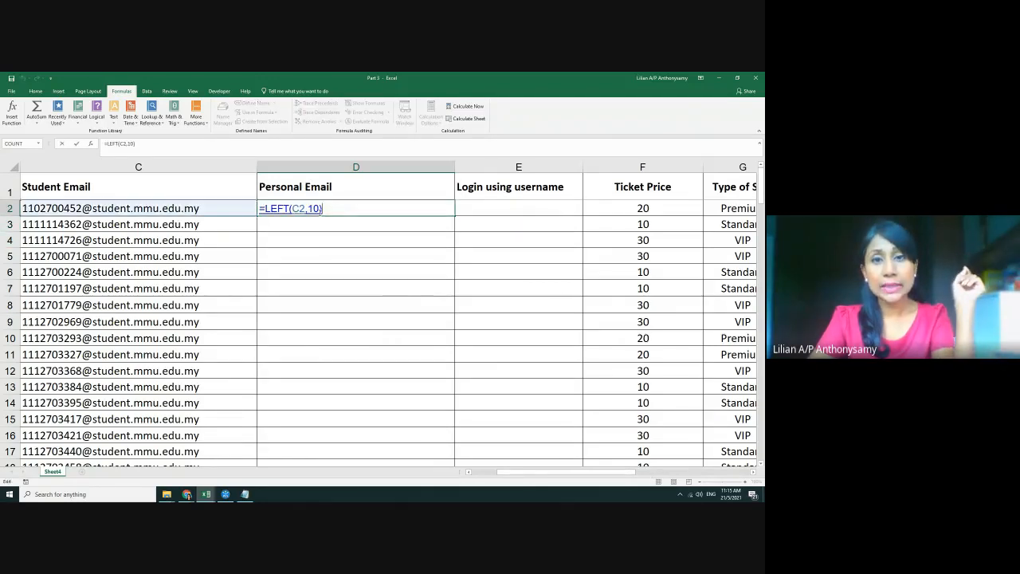
key(Return)
click(322, 208)
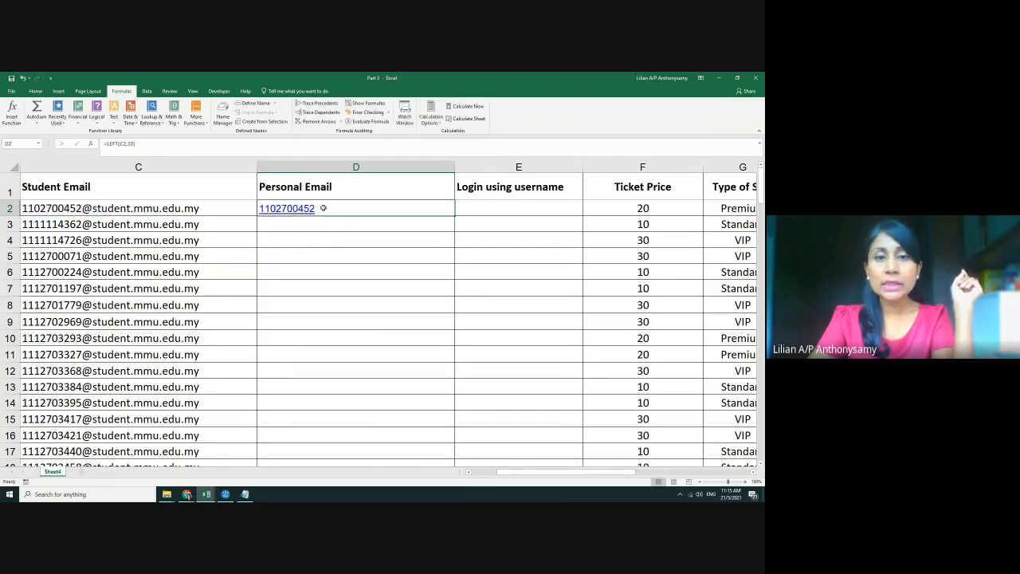
key(Delete)
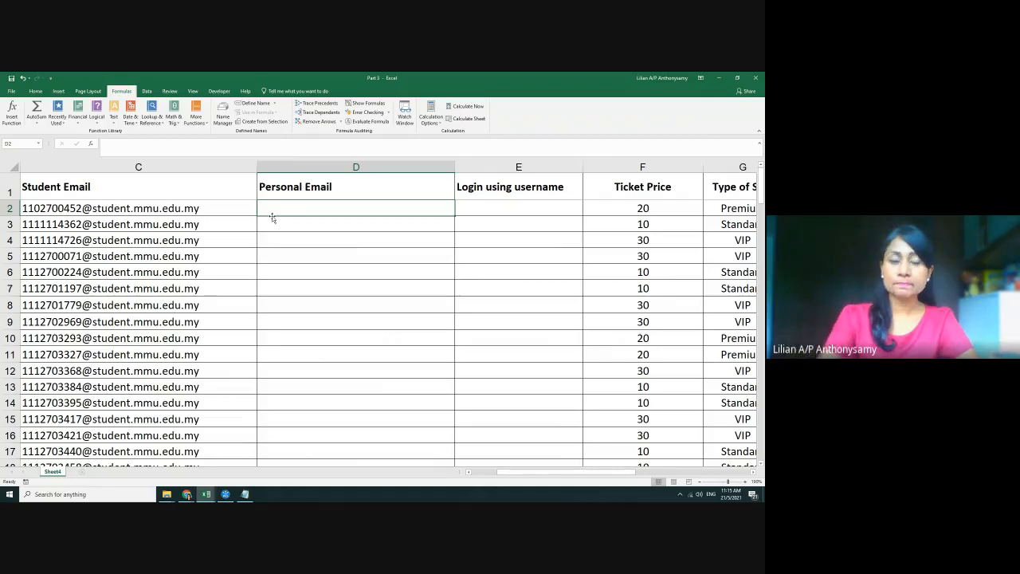
Narrow the Student Name column to width 42.43 and select a Personal Email cell
scroll(443, 376, down, 1)
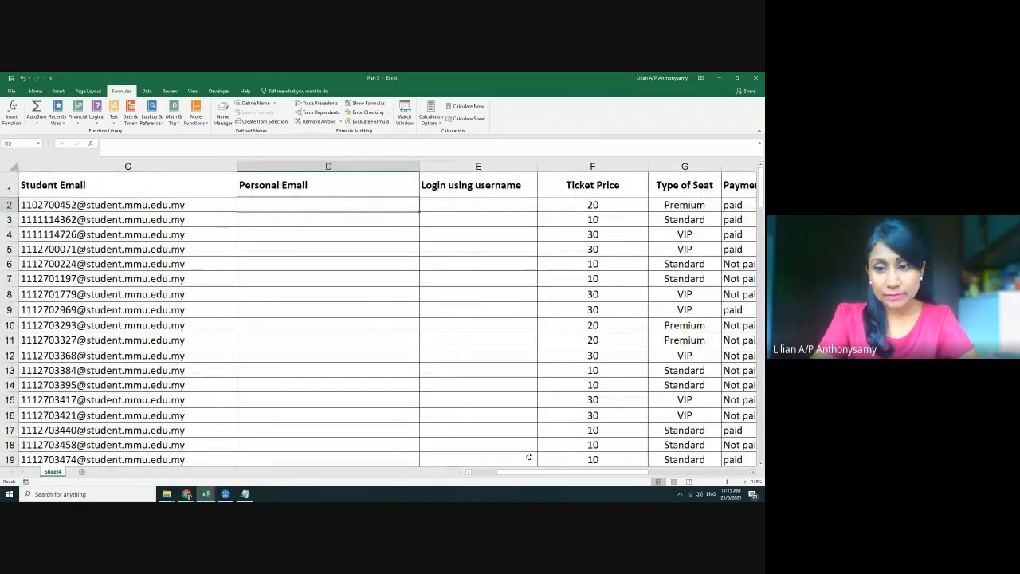
drag(532, 471, 496, 473)
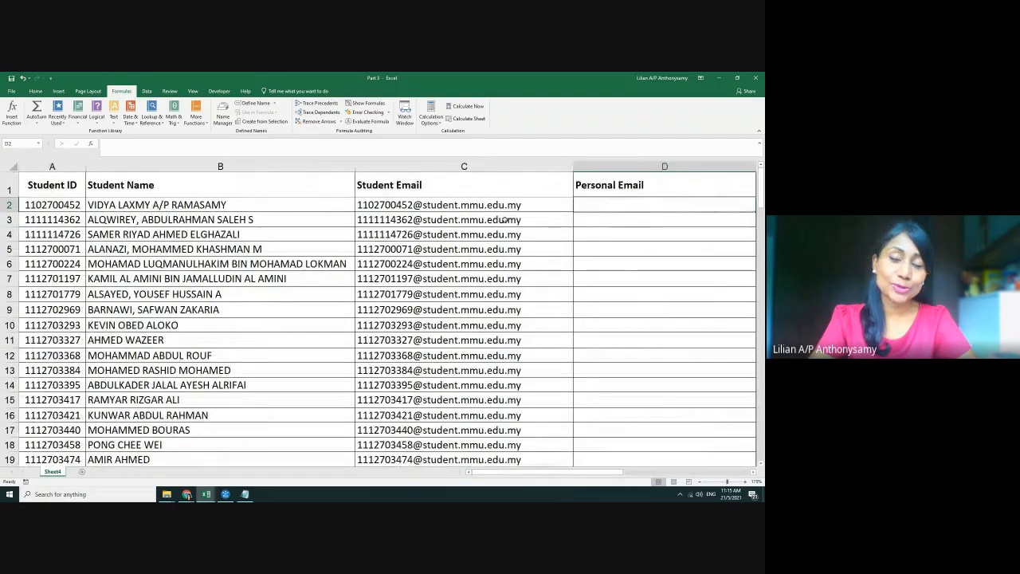
drag(354, 168, 226, 169)
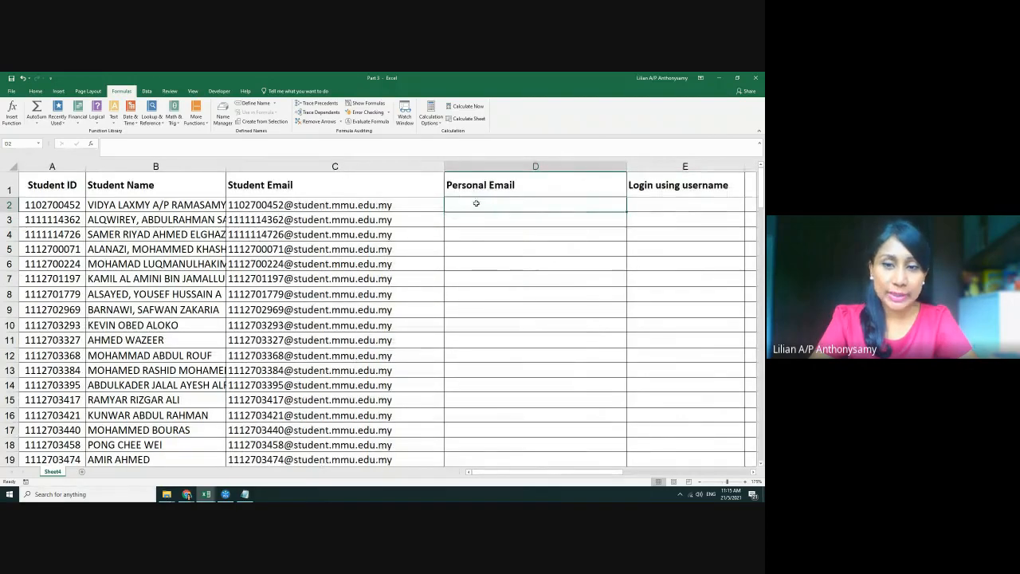
click(467, 250)
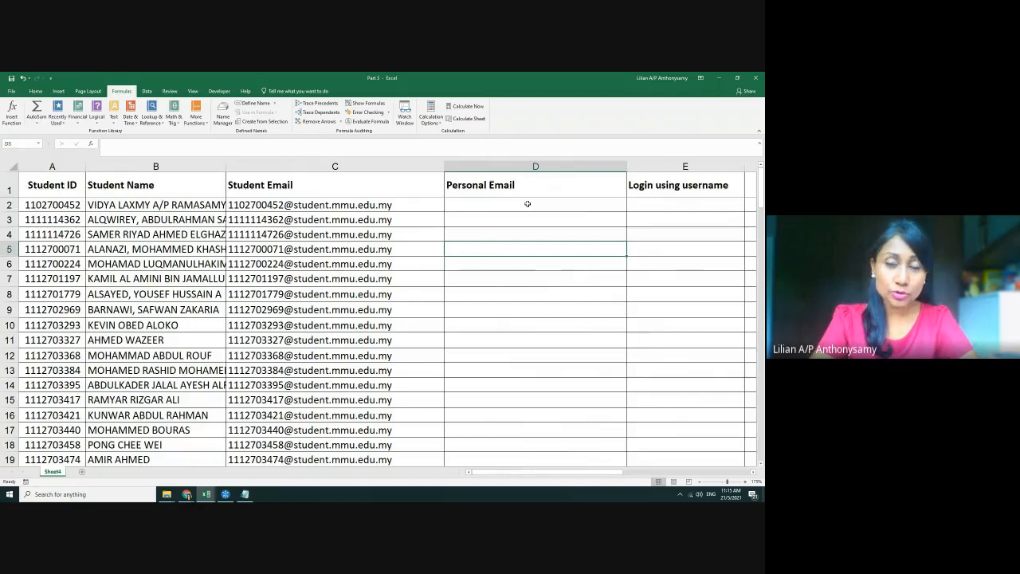
scroll(558, 276, down, 10)
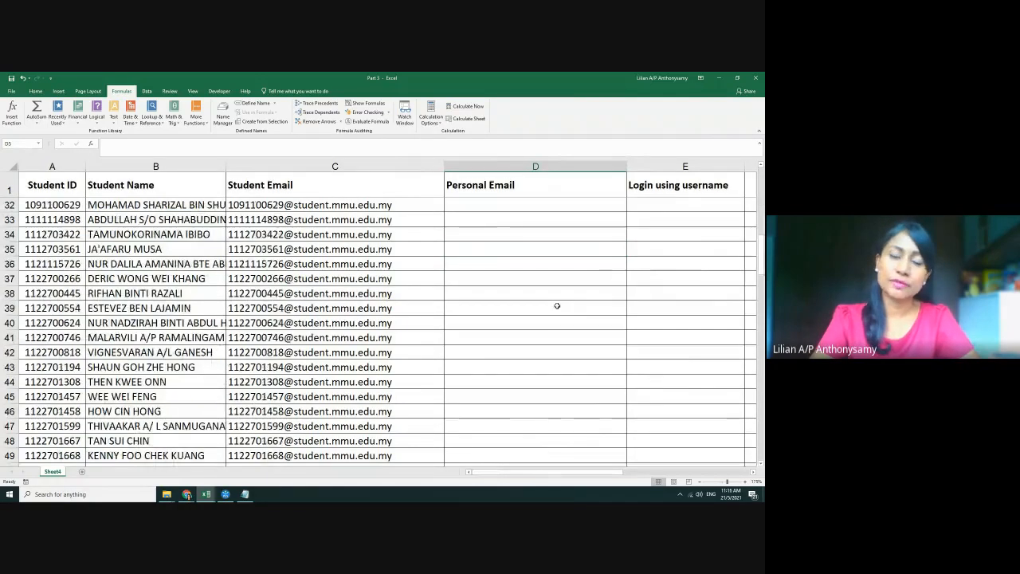
scroll(557, 306, up, 10)
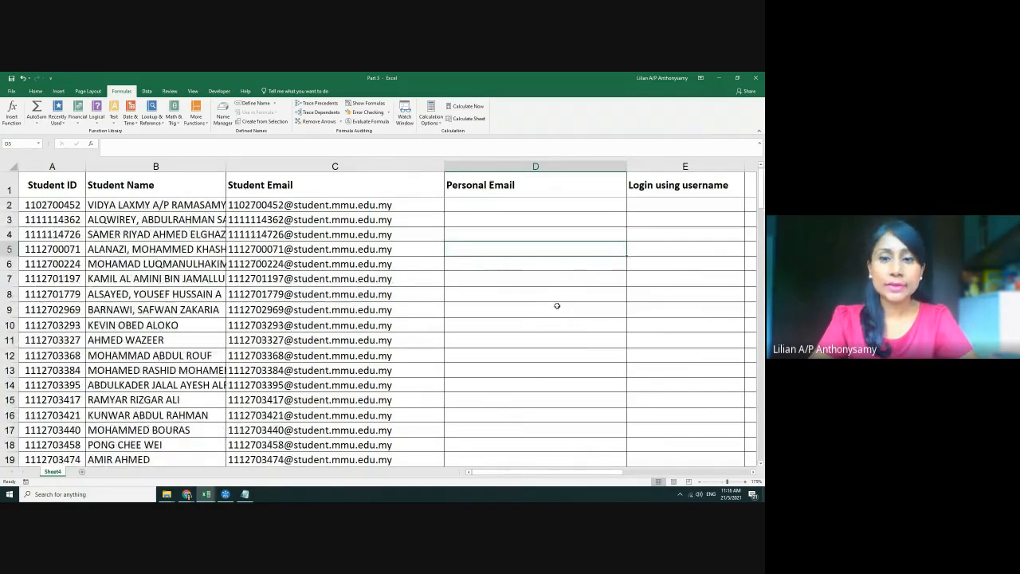
Enter Gmail personal addresses for the first three students in D2–D4
click(490, 206)
text(vud)
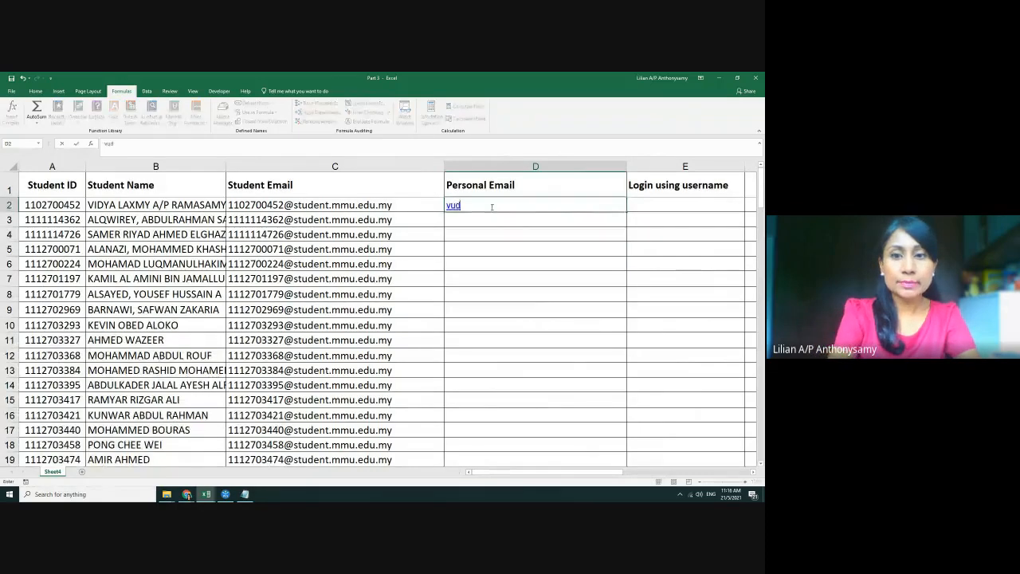
key(BackSpace)
key(BackSpace)
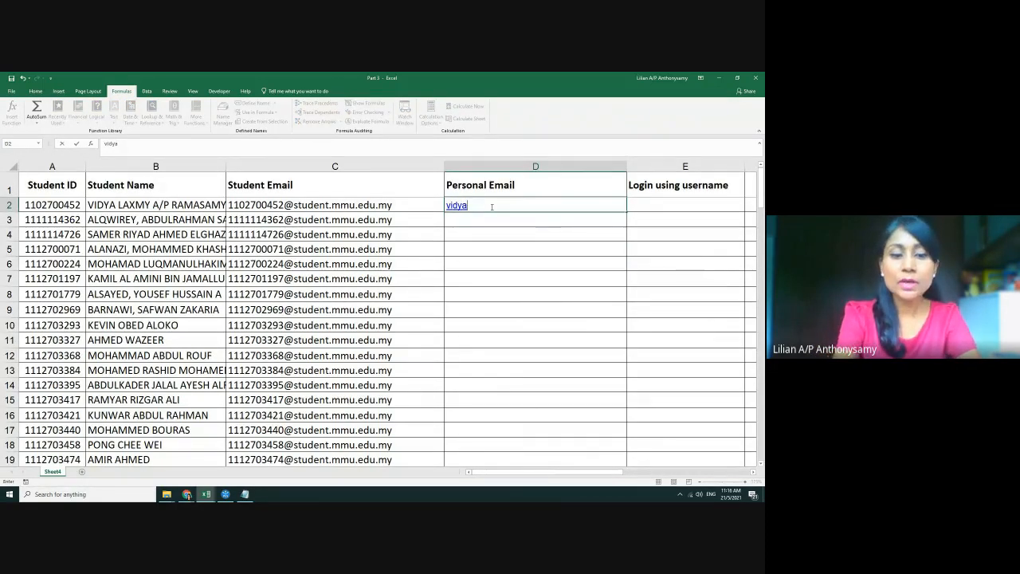
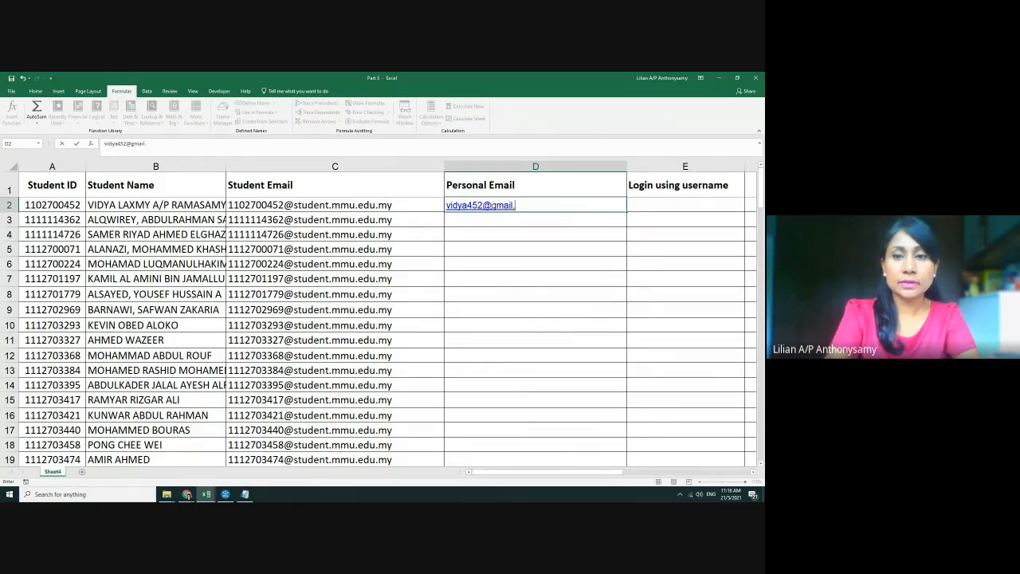
key(Return)
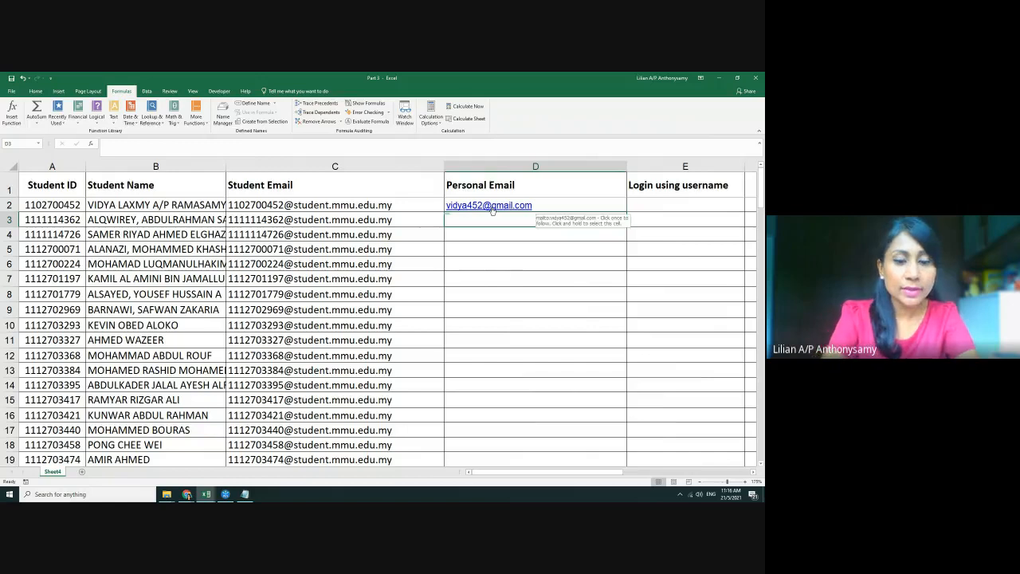
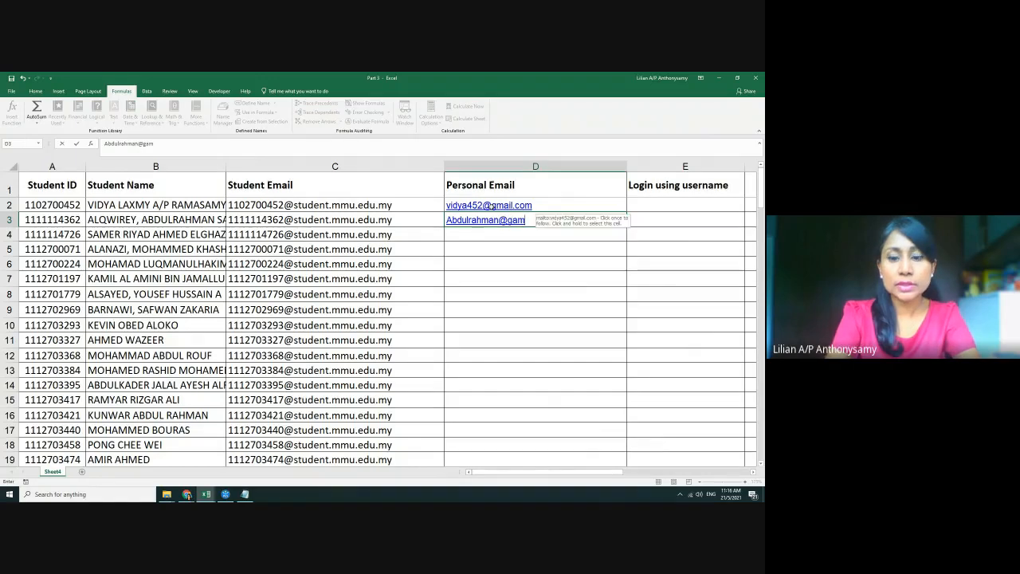
key(Return)
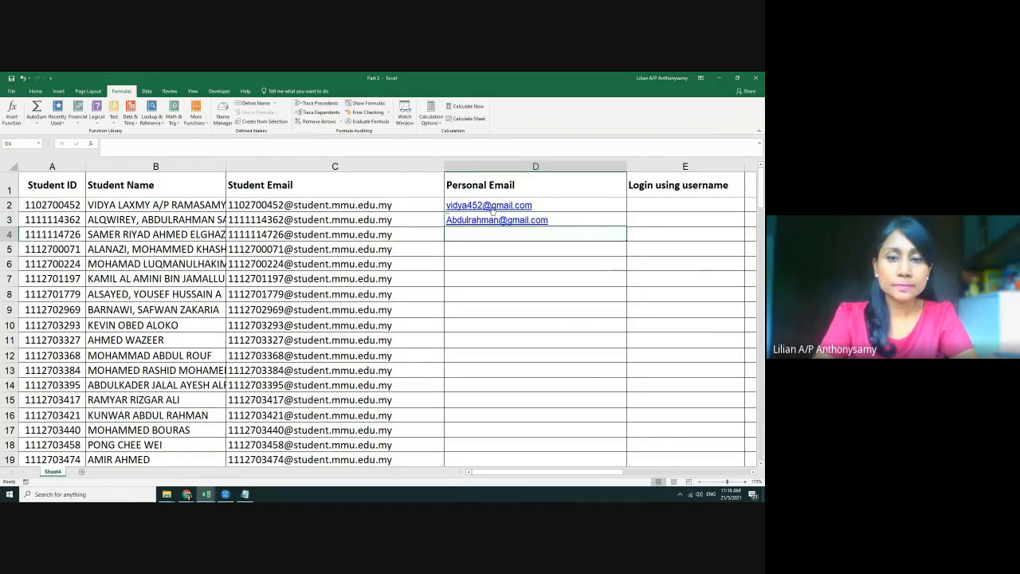
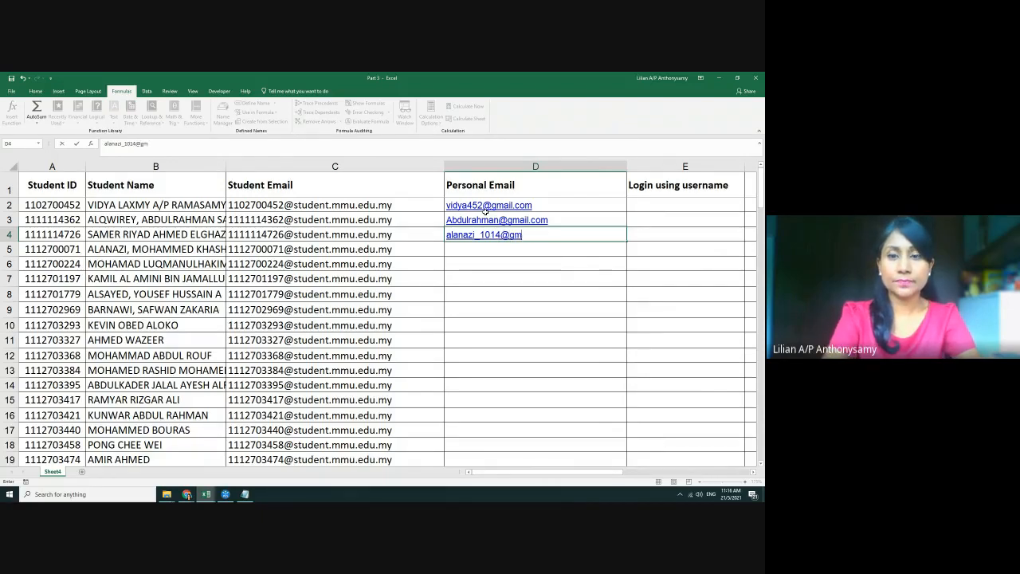
key(Return)
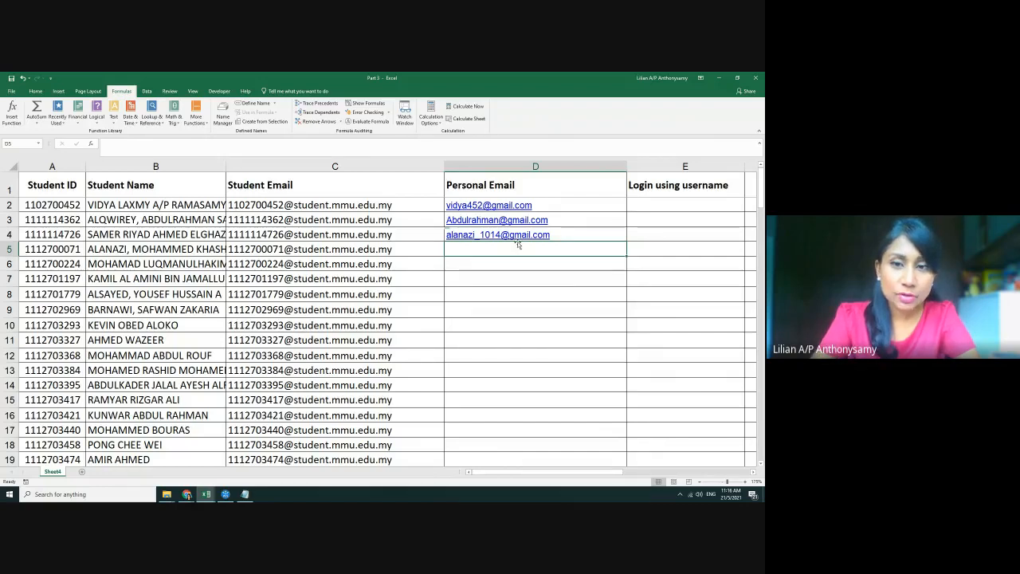
Replace the address in D4 with the student's Yahoo personal email
click(549, 233)
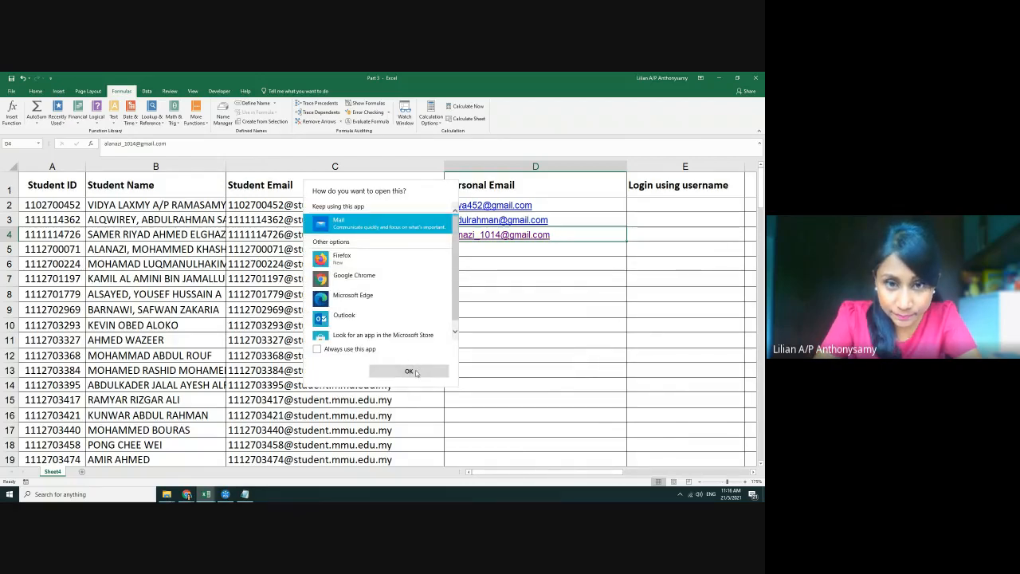
click(413, 371)
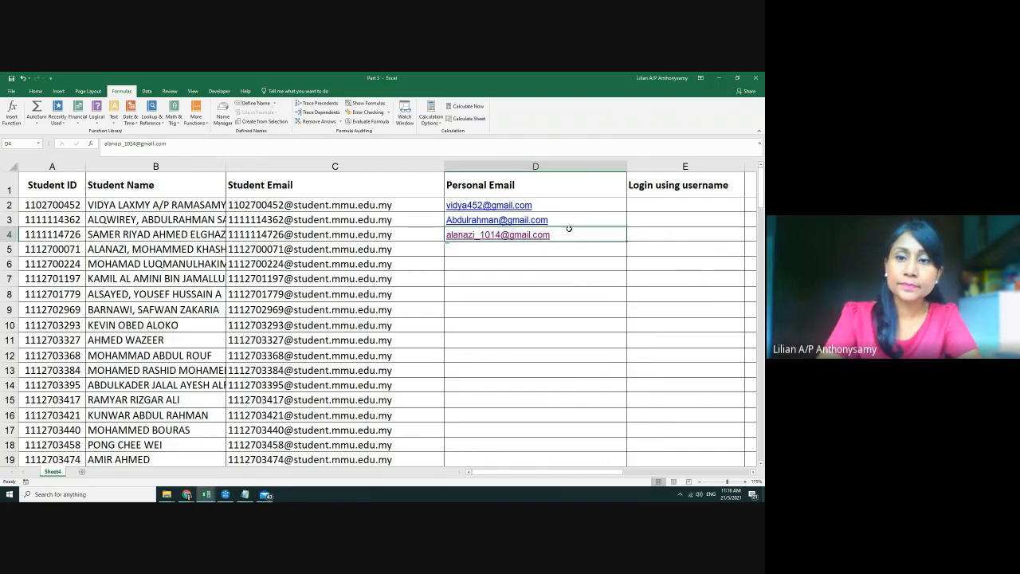
key(Delete)
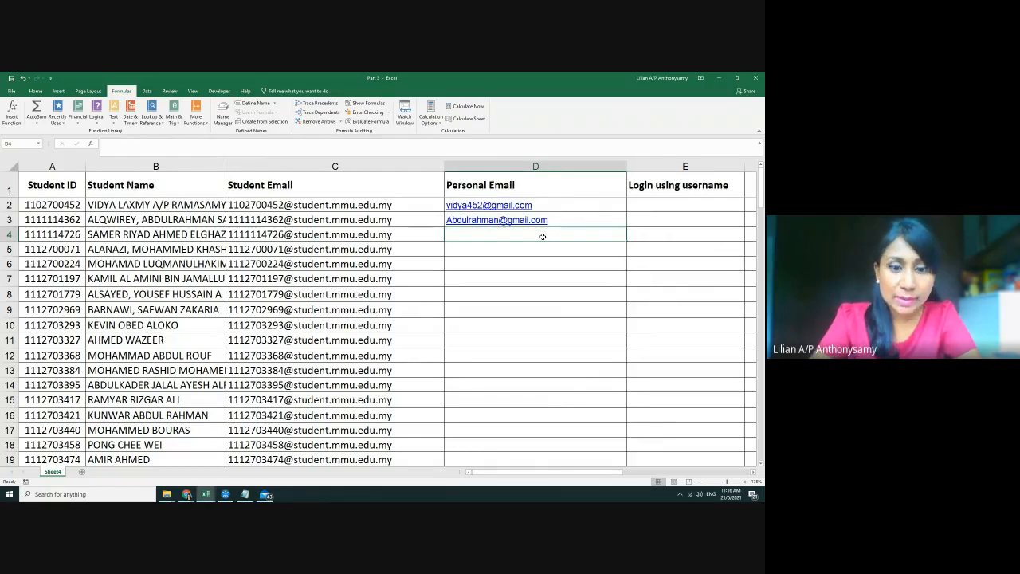
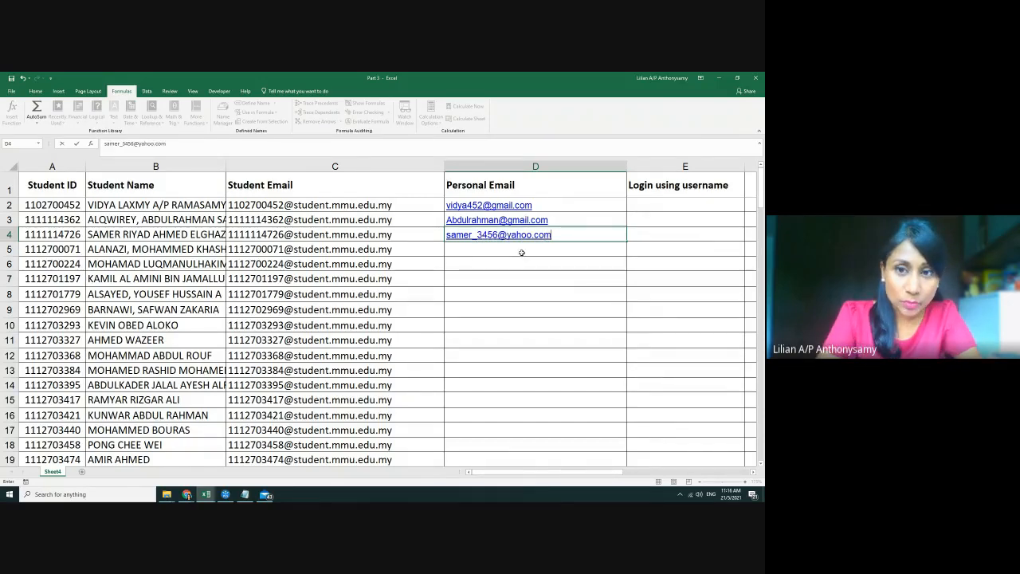
key(Return)
Accept the Flash Fill suggestion for remaining personal emails, then undo it
text(al)
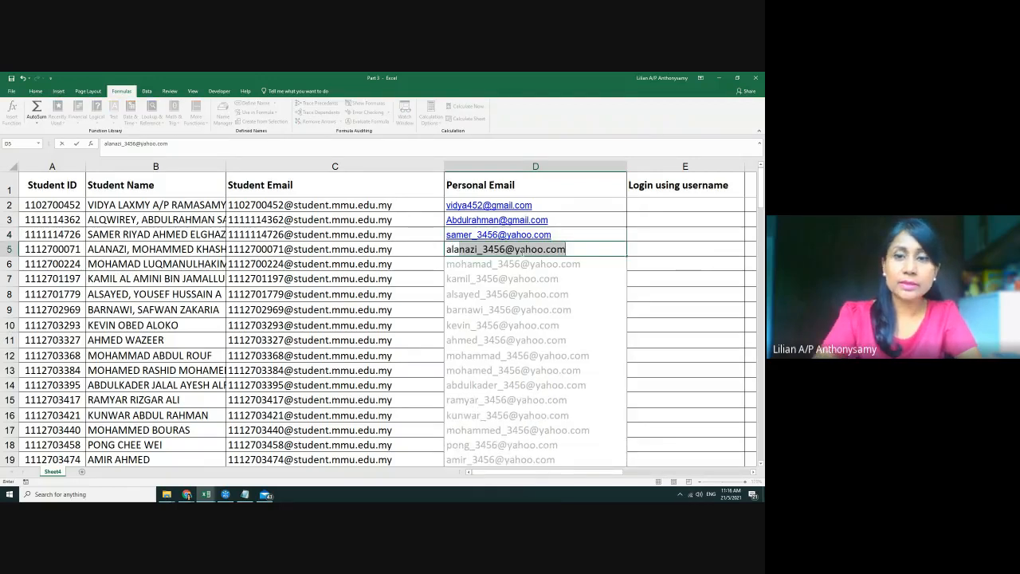
key(Return)
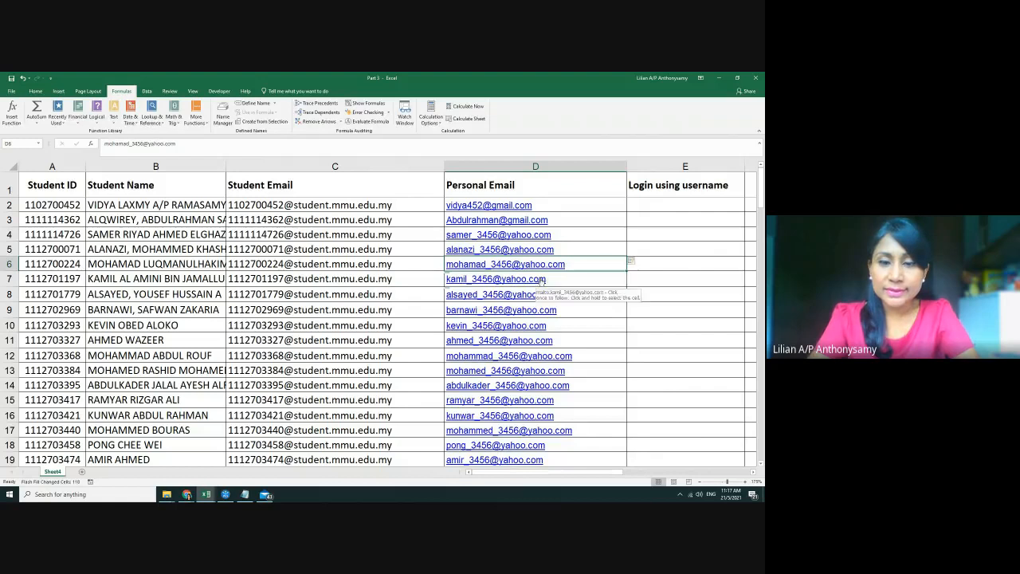
key(ctrl+z)
click(590, 330)
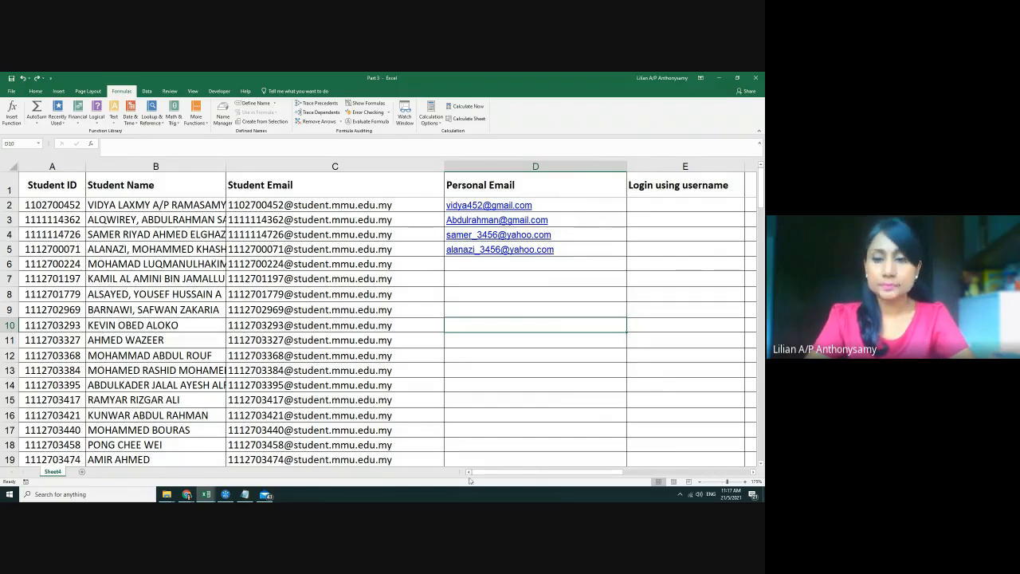
drag(487, 473, 515, 473)
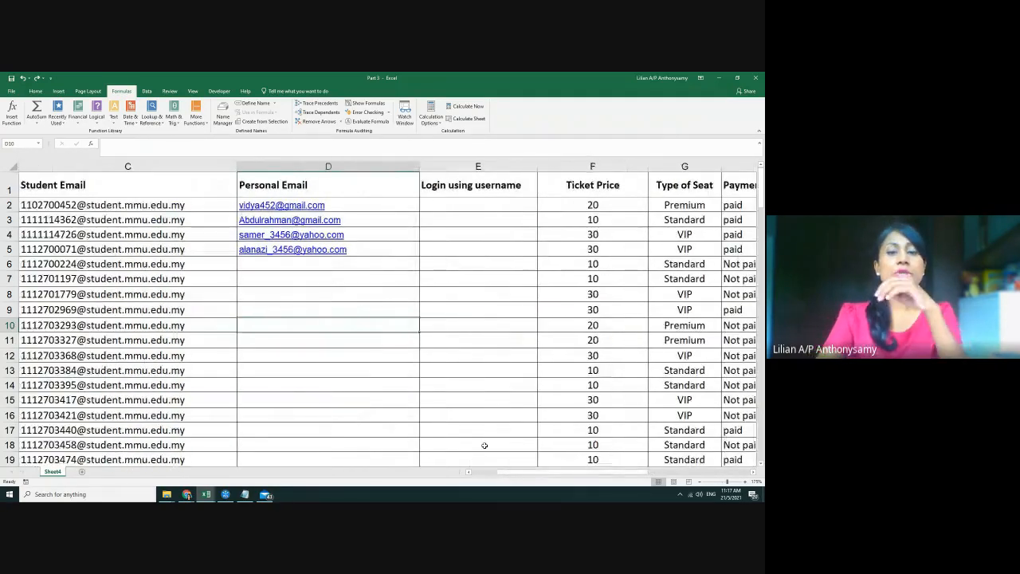
click(356, 232)
double_click(359, 233)
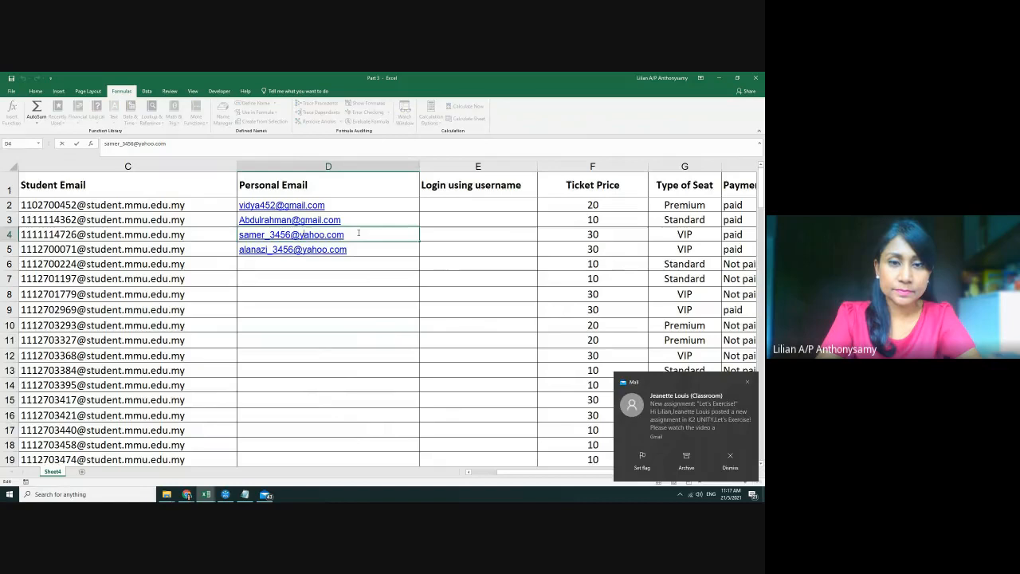
key(BackSpace)
key(BackSpace)
key(BackSpace)
key(BackSpace)
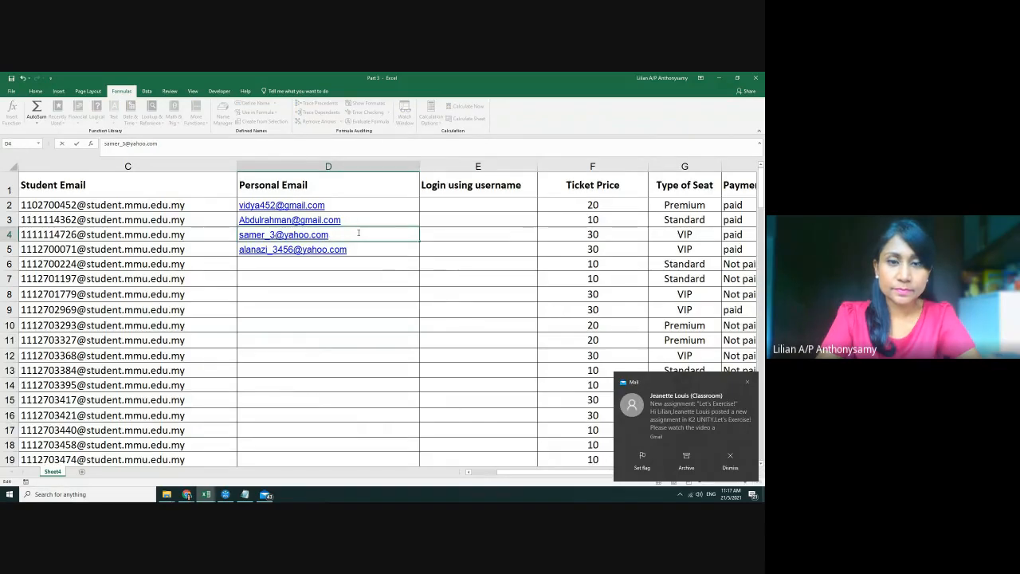
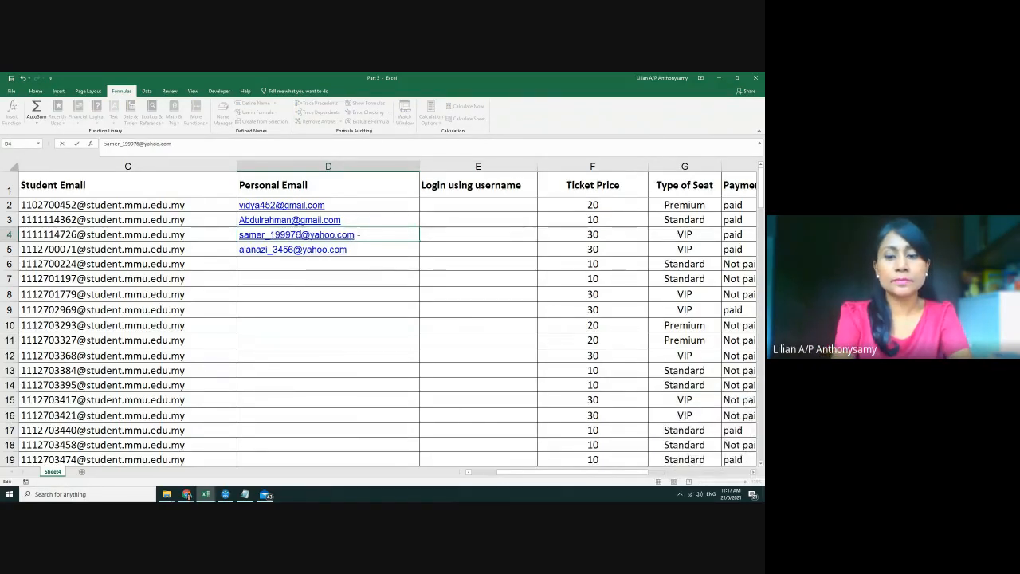
key(Return)
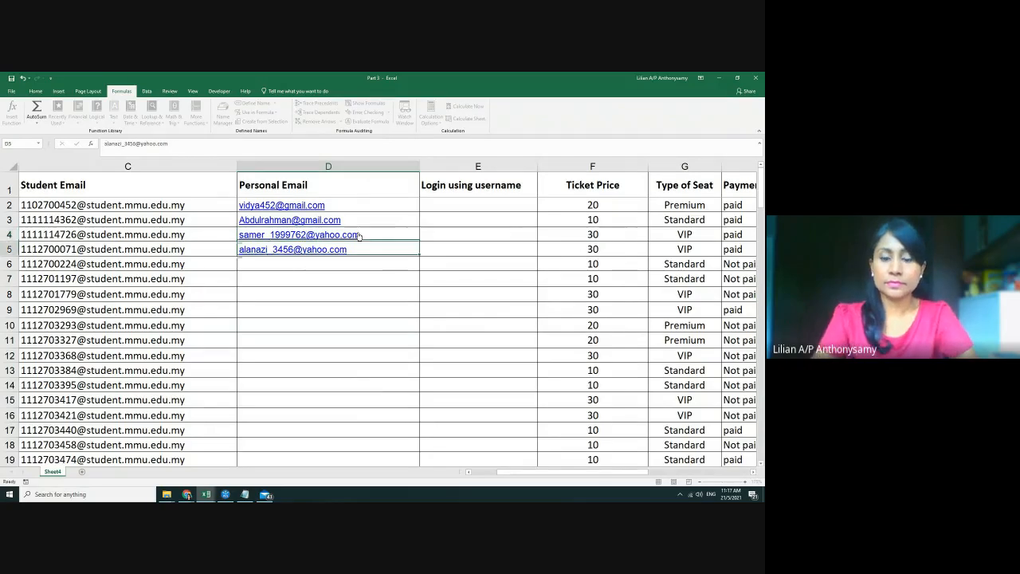
click(462, 204)
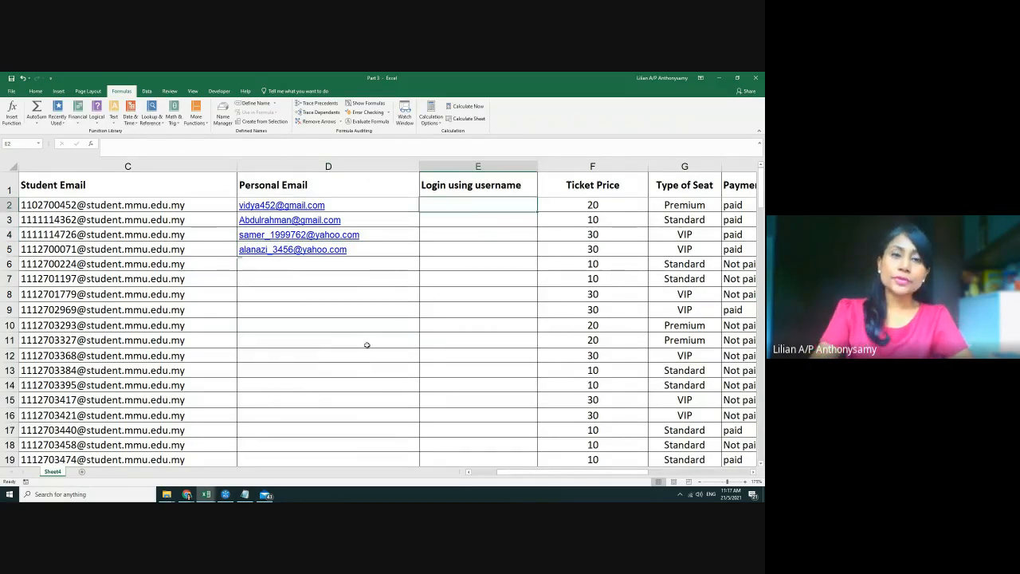
ctrl+scroll(366, 346, up, 2)
mouse_move(542, 472)
mouse_down()
mouse_move(565, 471)
mouse_move(533, 472)
mouse_up()
ctrl+scroll(467, 368, up, 1)
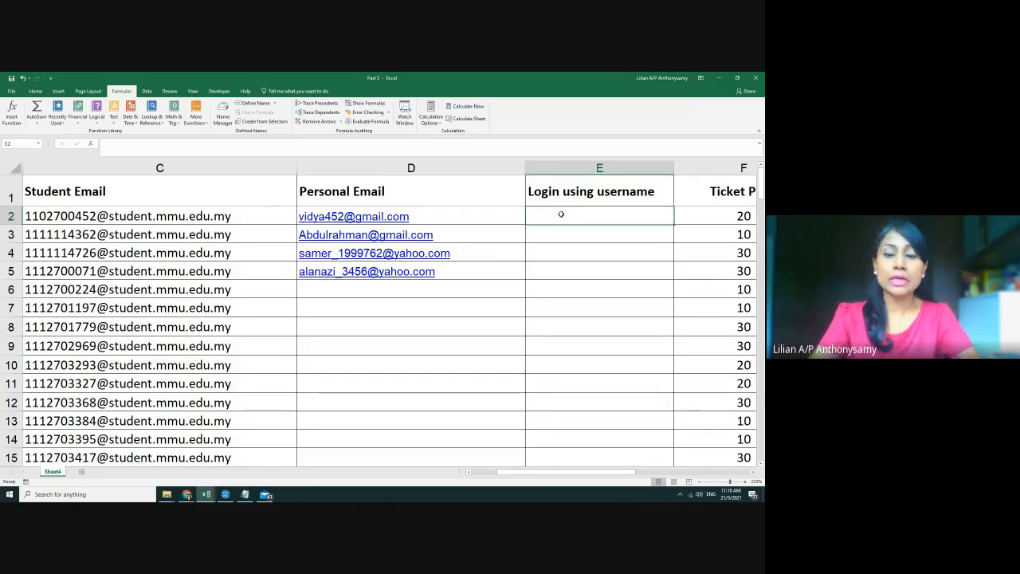
Begin the E2 username formula as =left(D2, using D2's personal email
text(=)
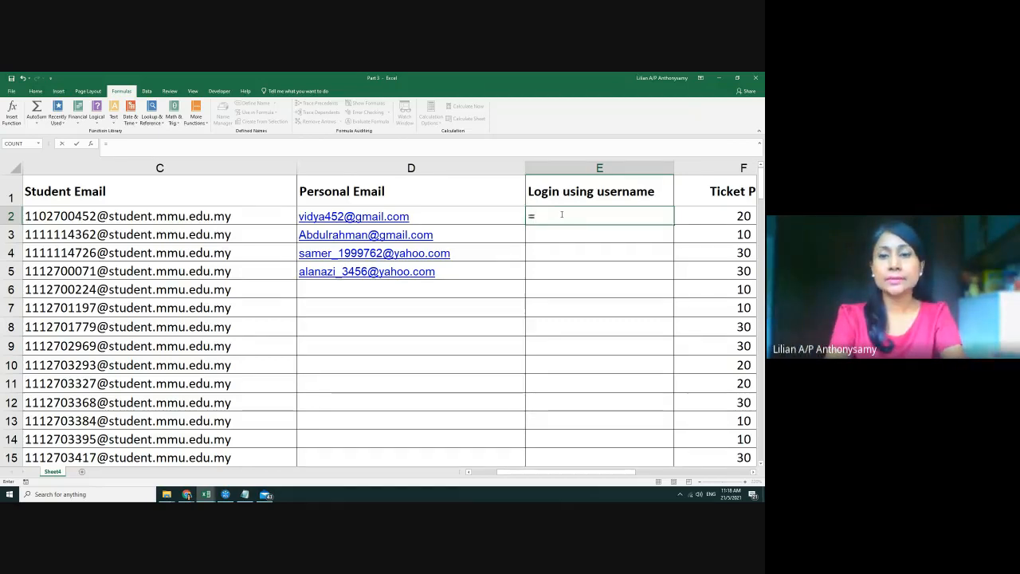
key(BackSpace)
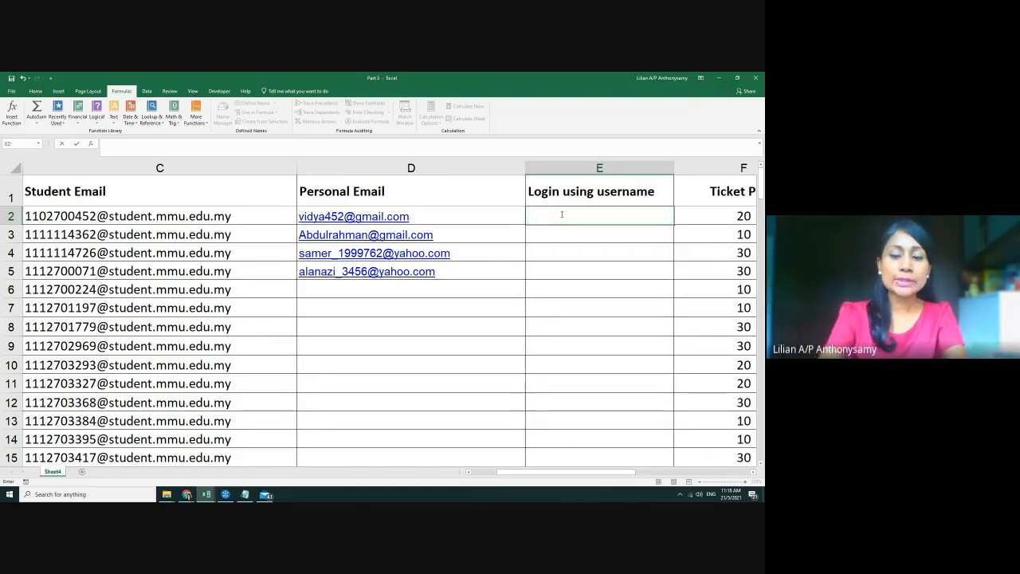
text(=le)
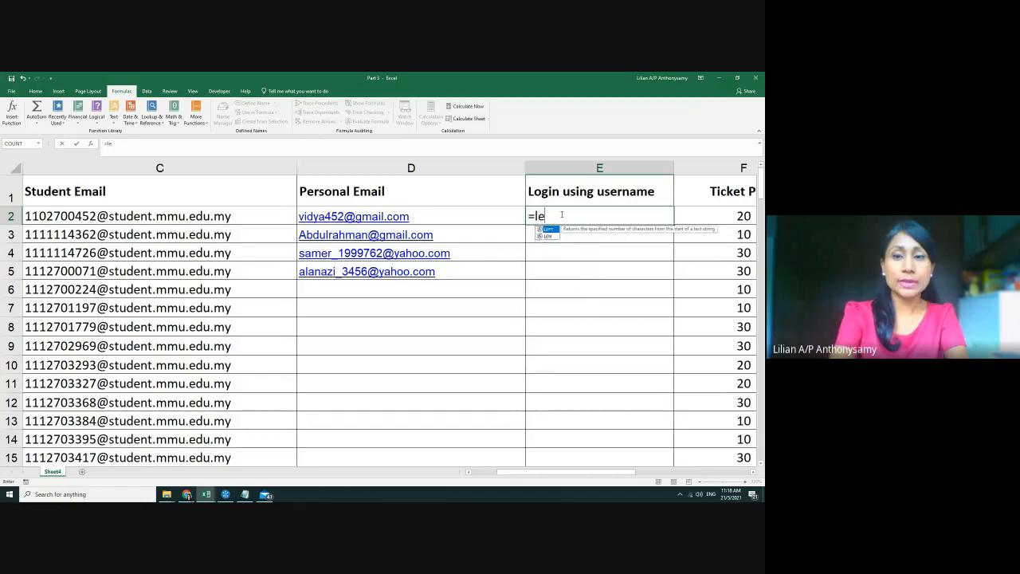
text(ft()
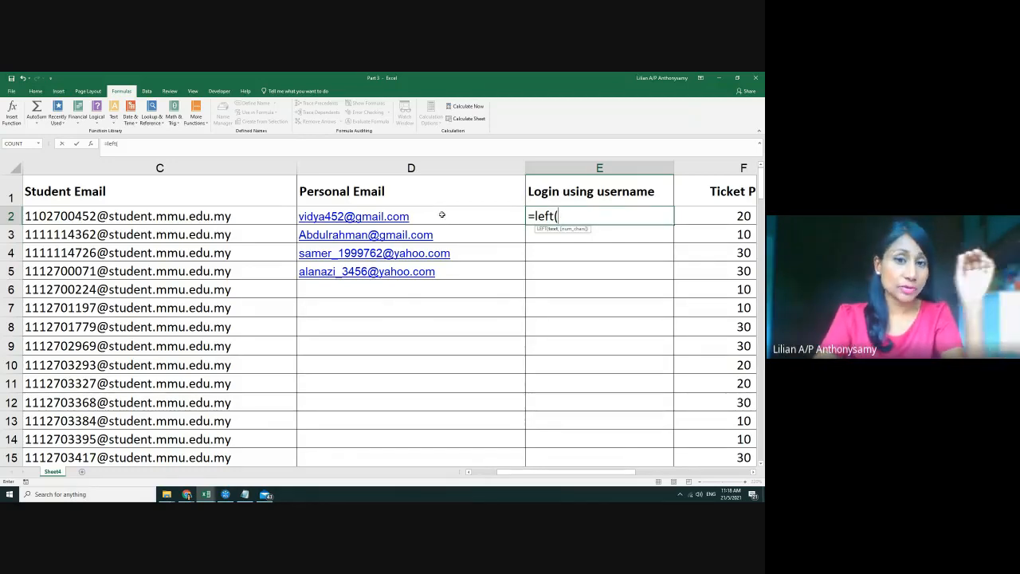
click(441, 215)
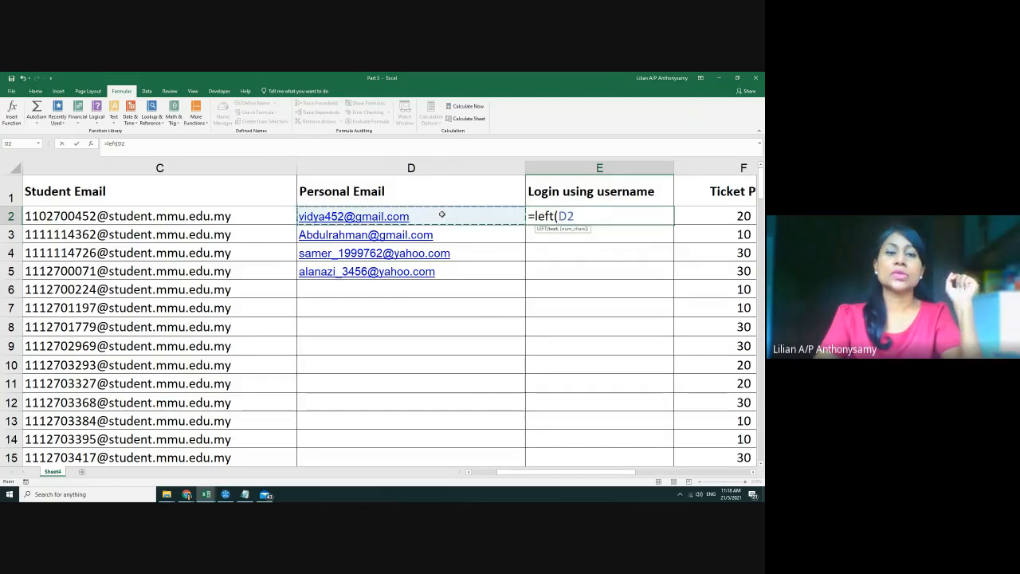
text(,)
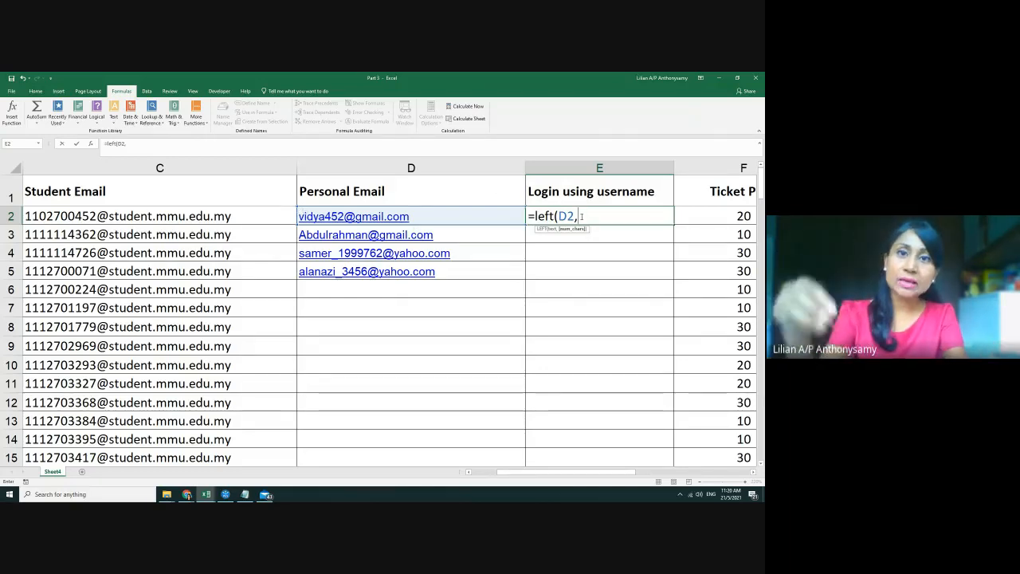
Finish and enter =left(D2,find("@",D2,1)) in E2
text(find)
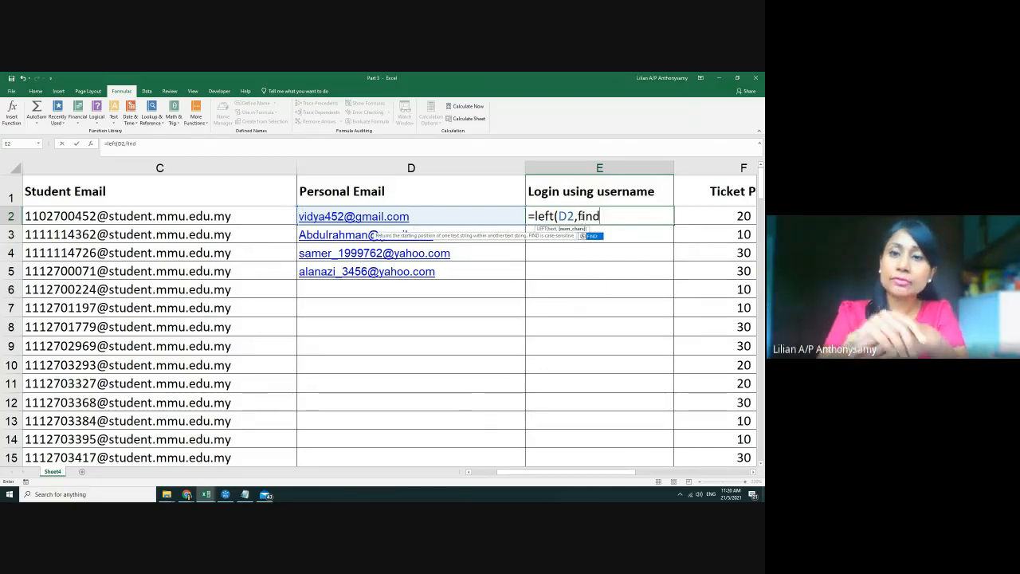
text(()
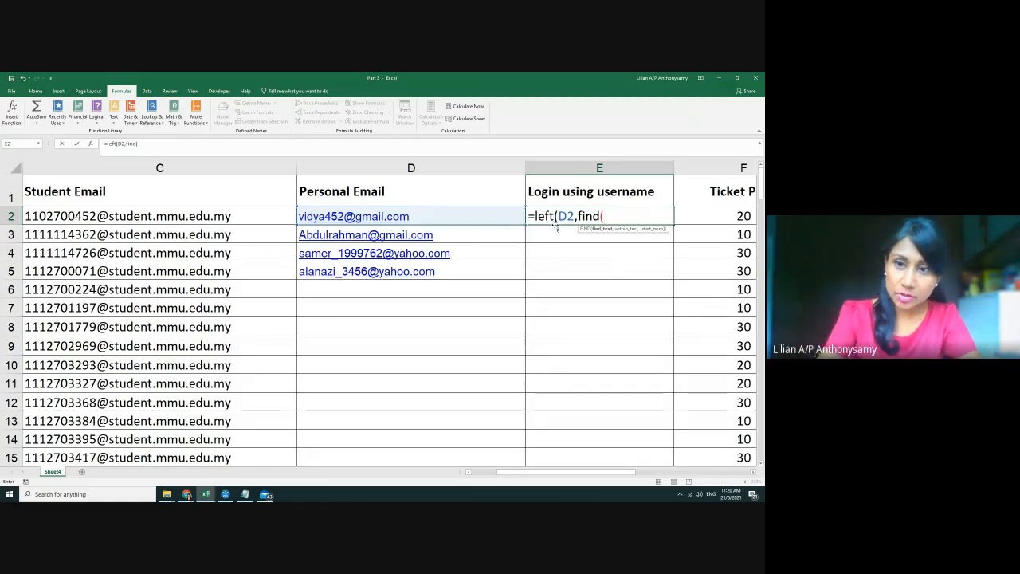
text(")
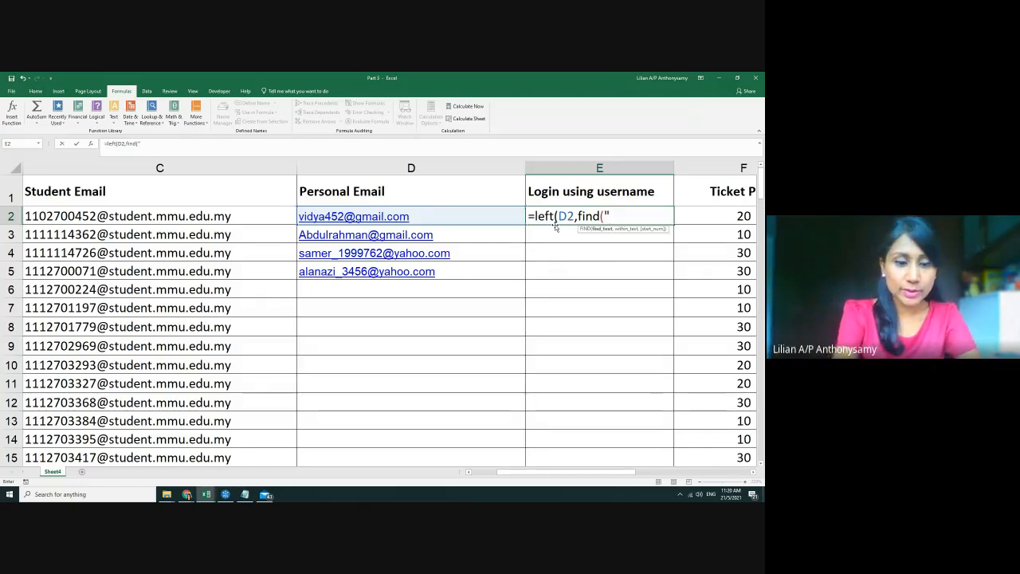
text(@")
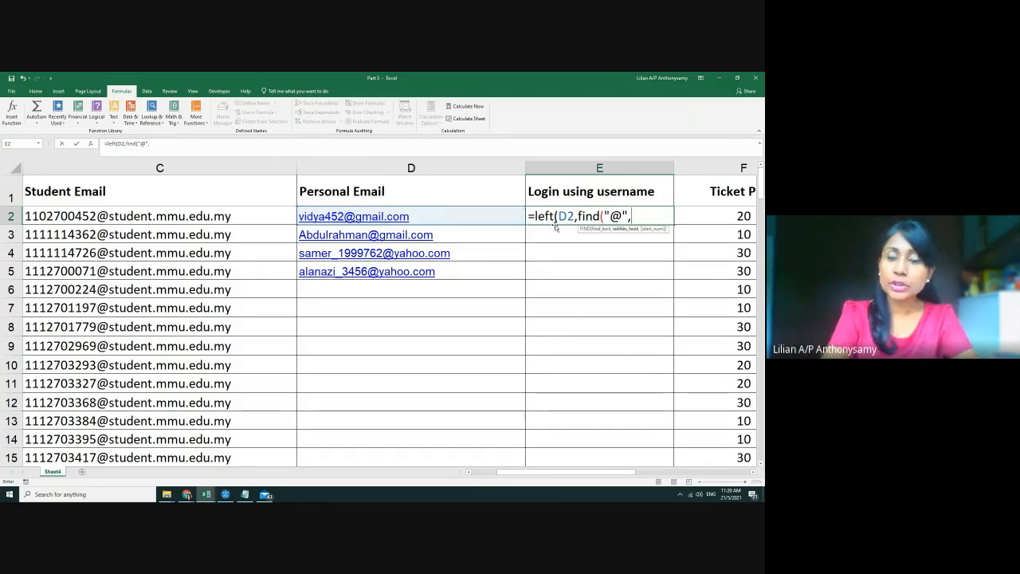
text(,)
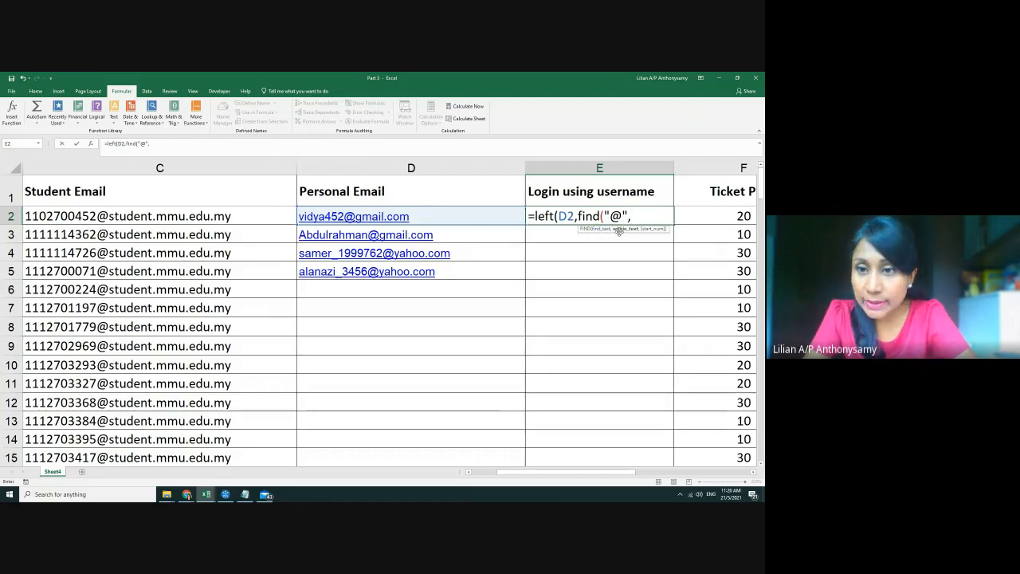
click(433, 216)
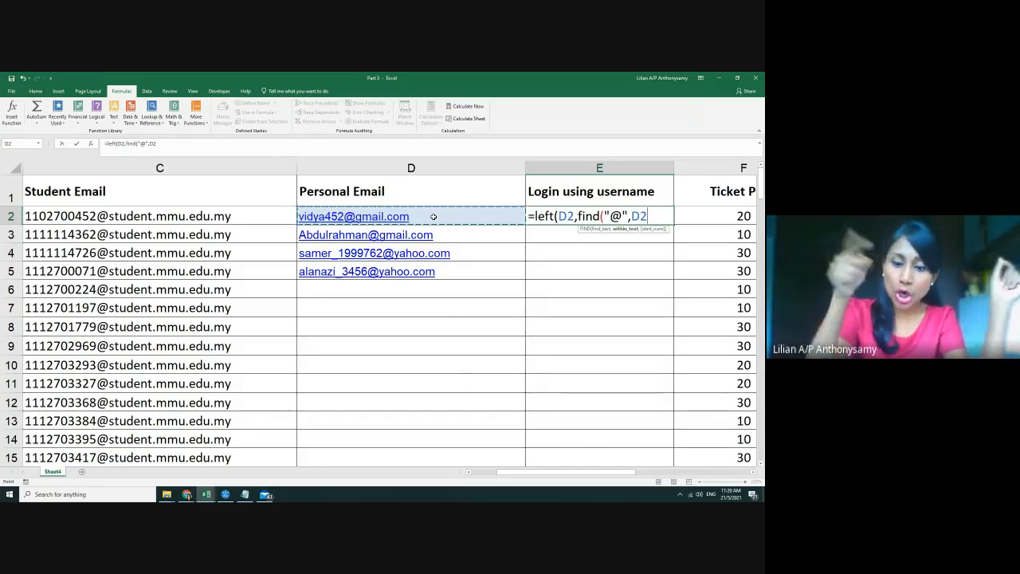
text(,1)
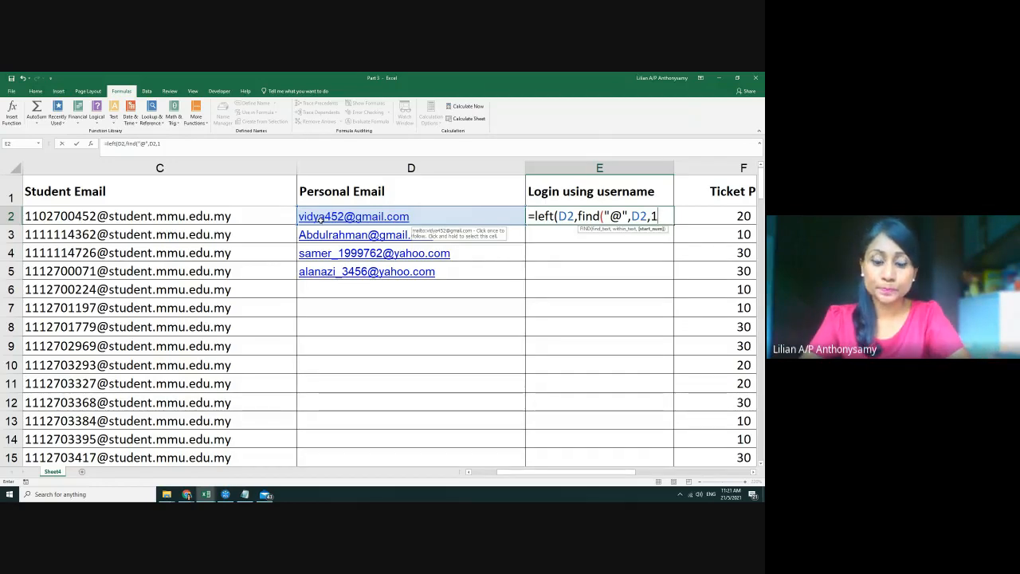
text())
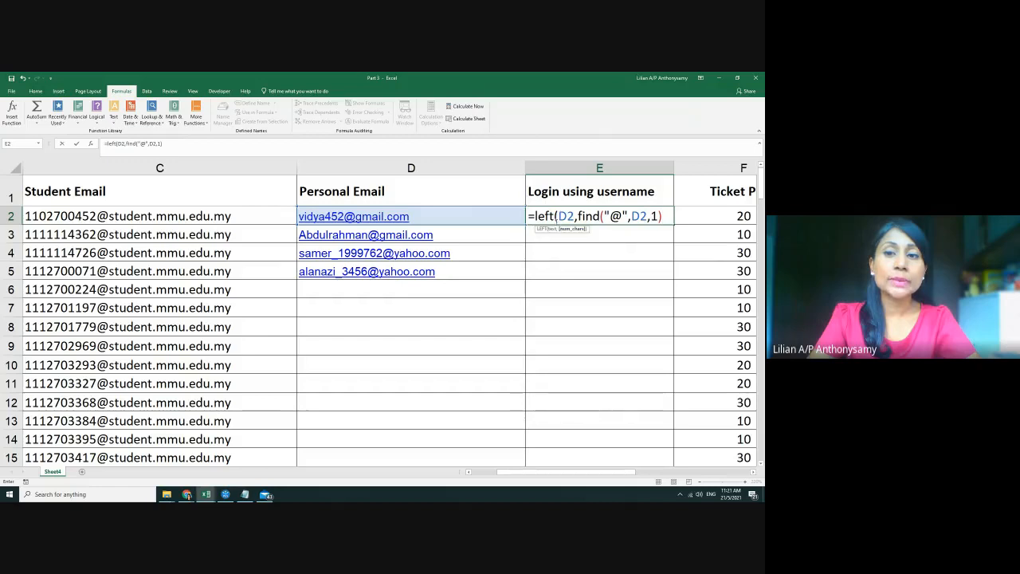
text())
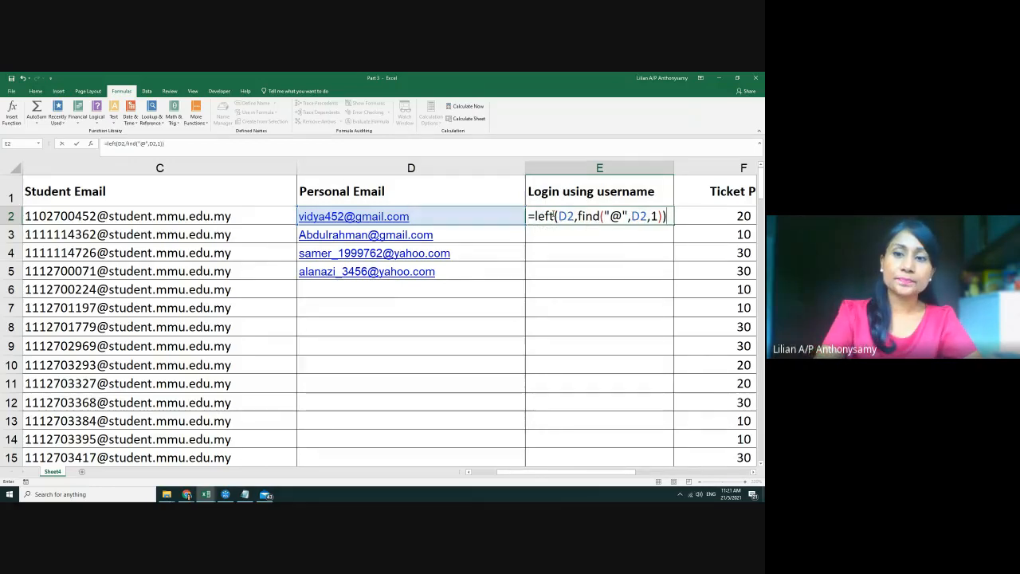
key(Return)
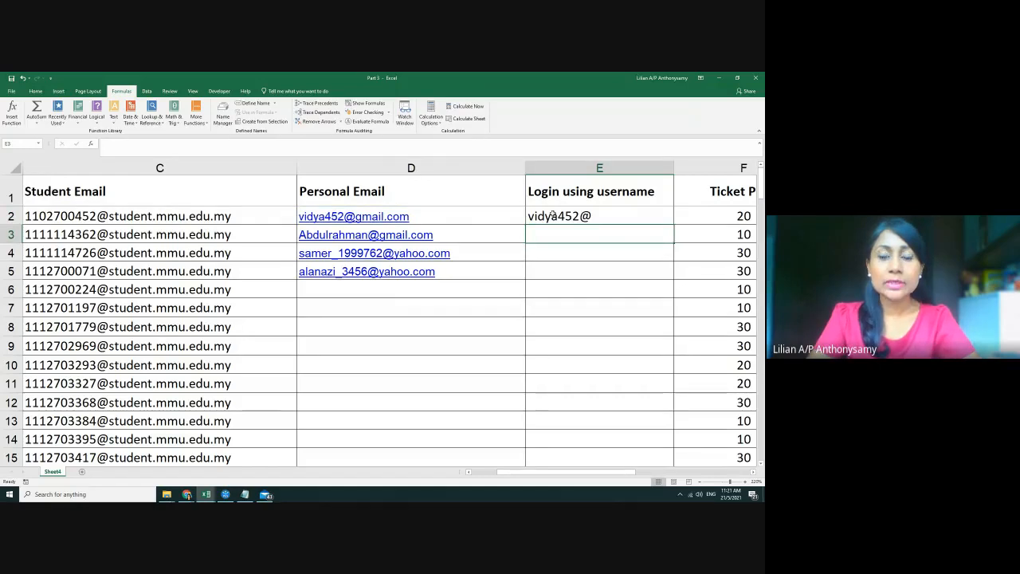
Fill E2's username formula down column E, noting #VALUE! in rows without emails
click(557, 216)
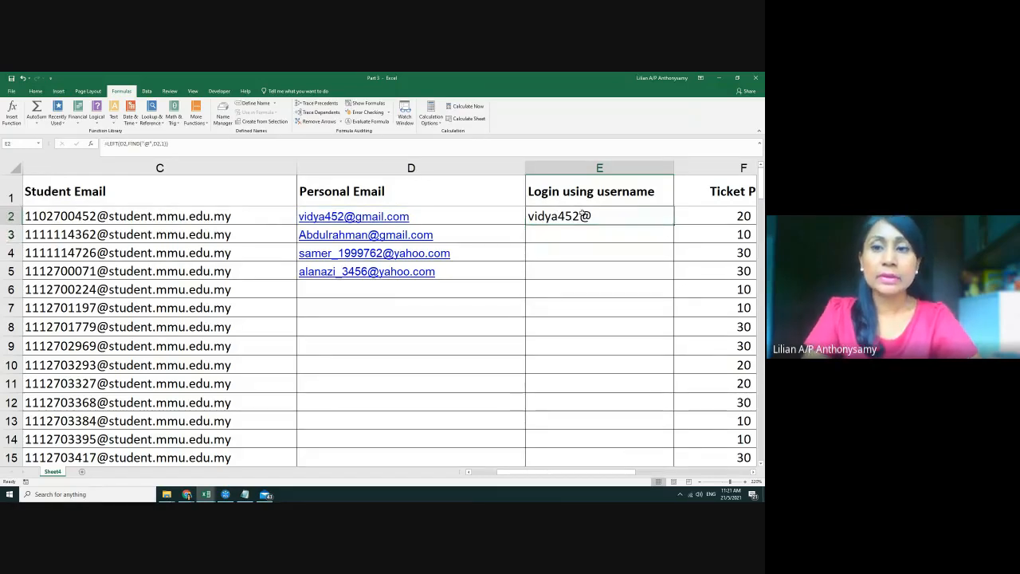
double_click(673, 224)
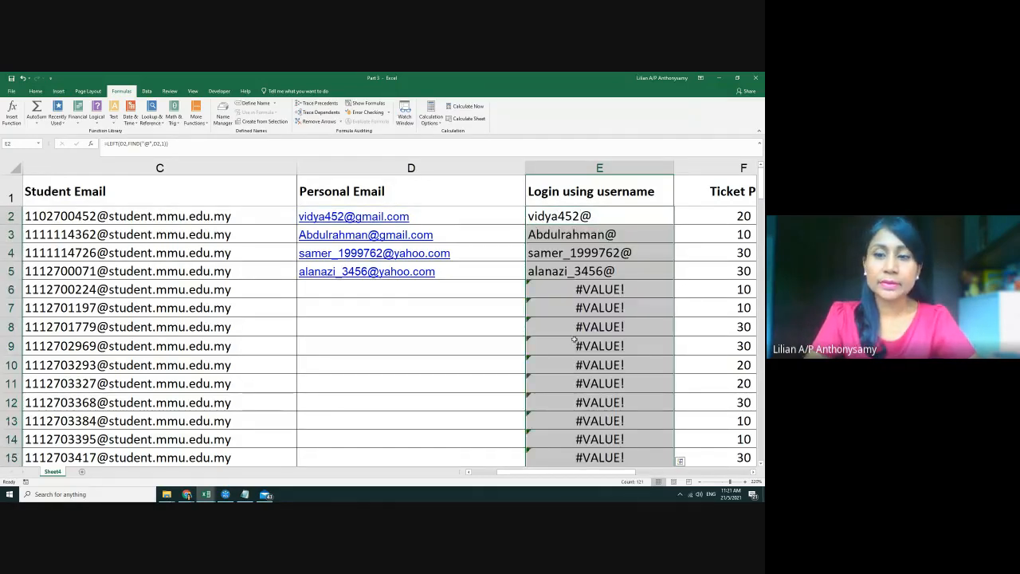
drag(453, 294, 597, 439)
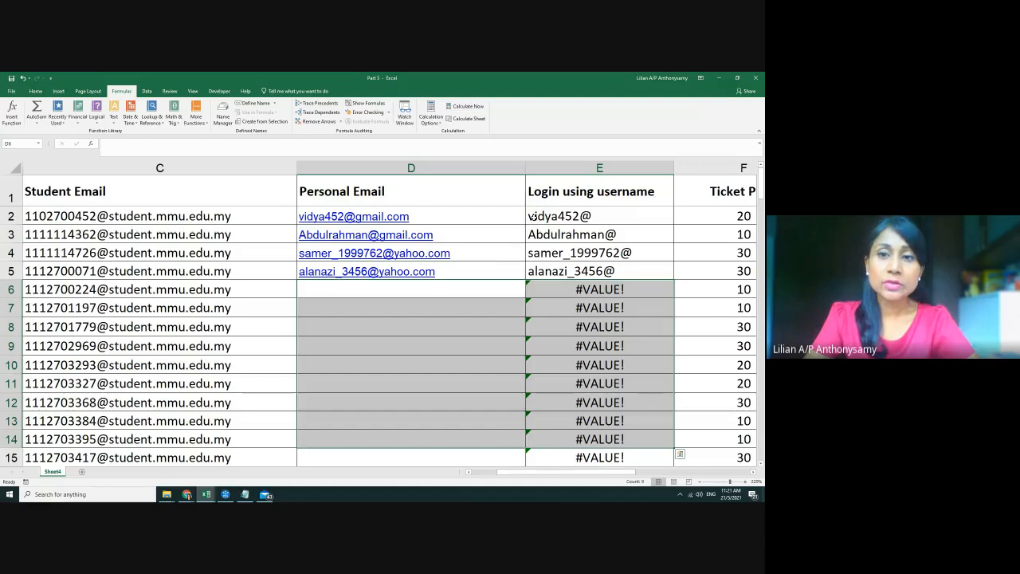
click(589, 216)
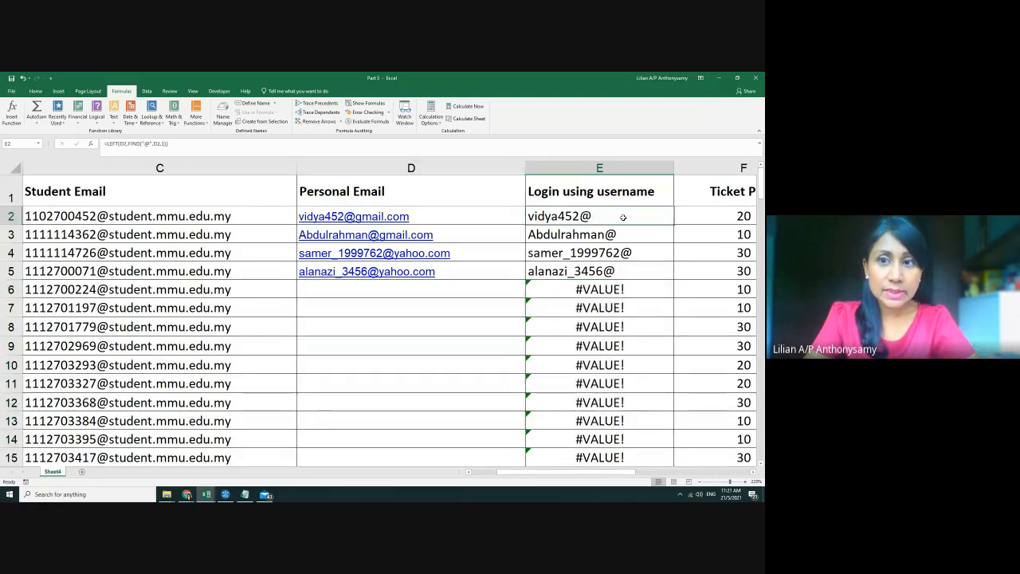
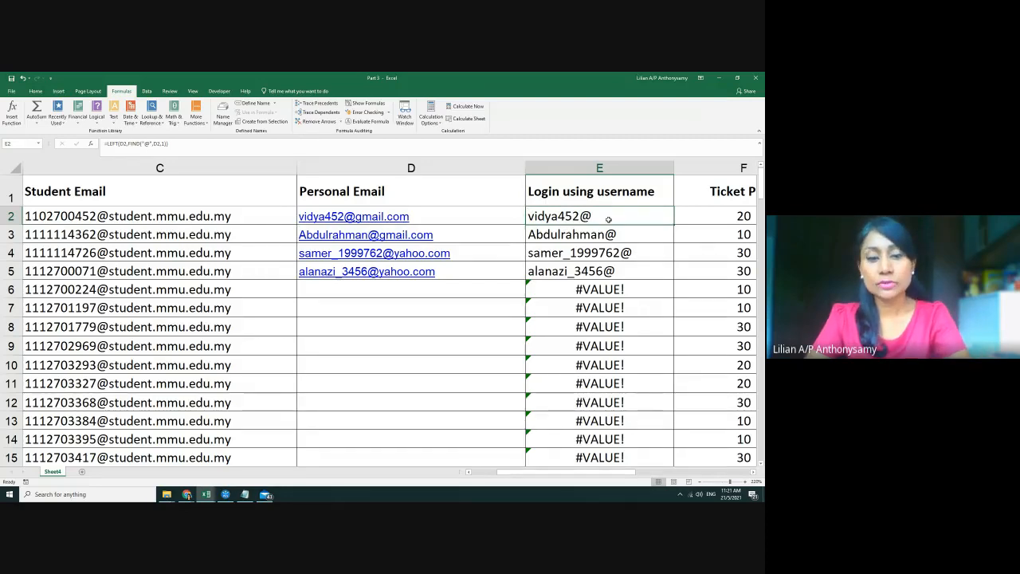
Correct E2 to =LEFT(D2,FIND("@",D2,1)-1) to drop the @, and fill it down column E
double_click(607, 219)
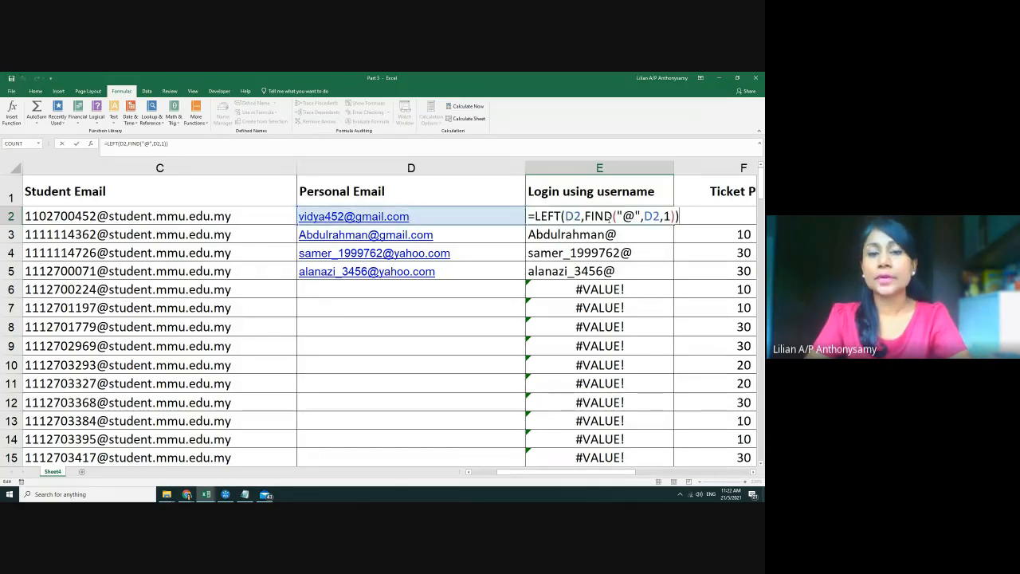
key(Escape)
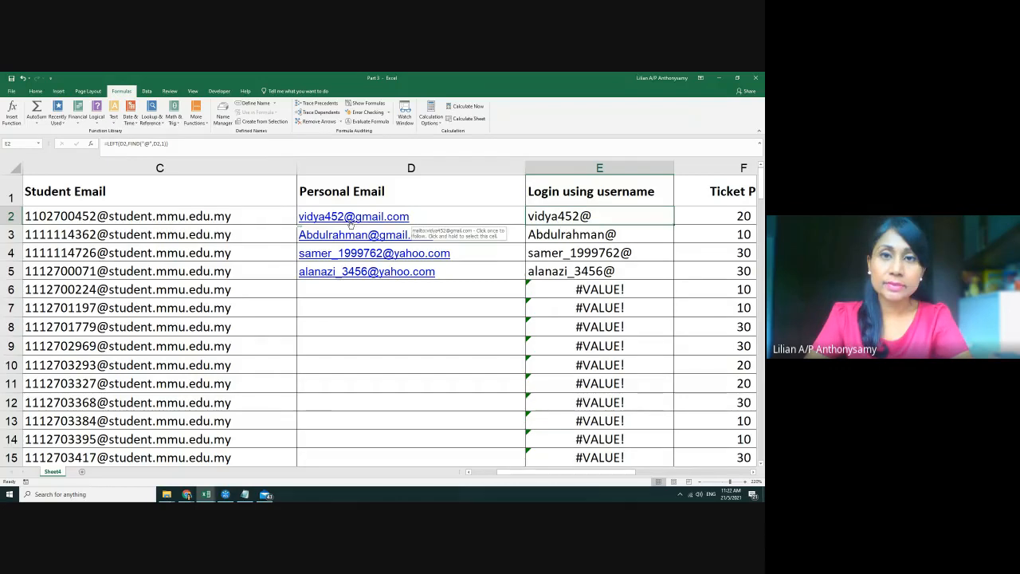
double_click(590, 222)
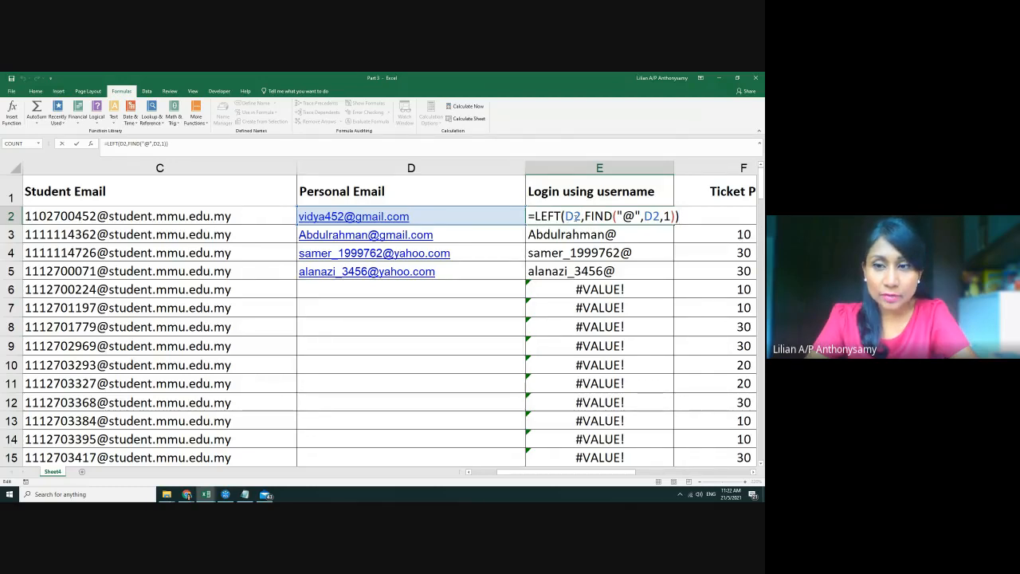
click(674, 216)
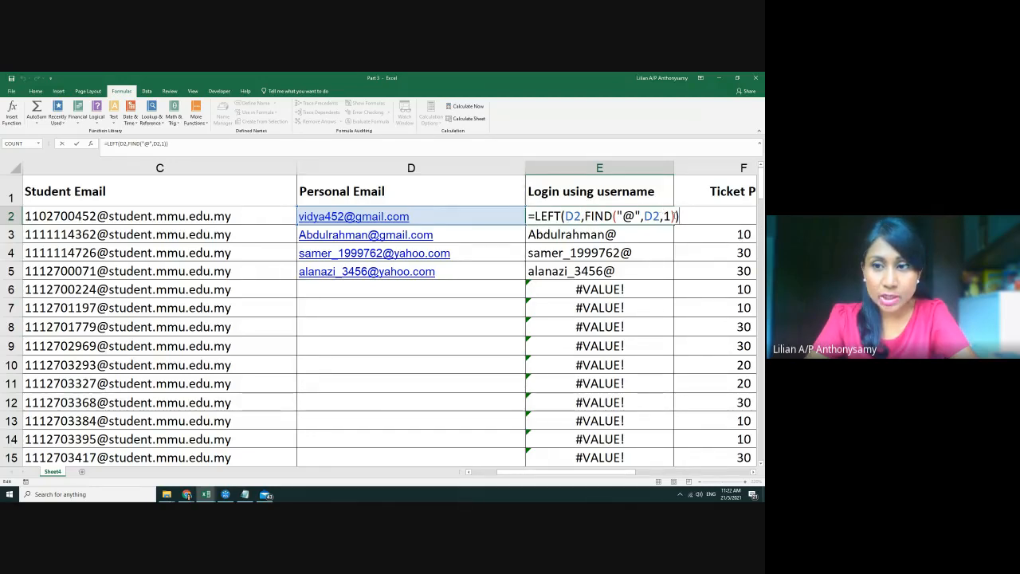
text())
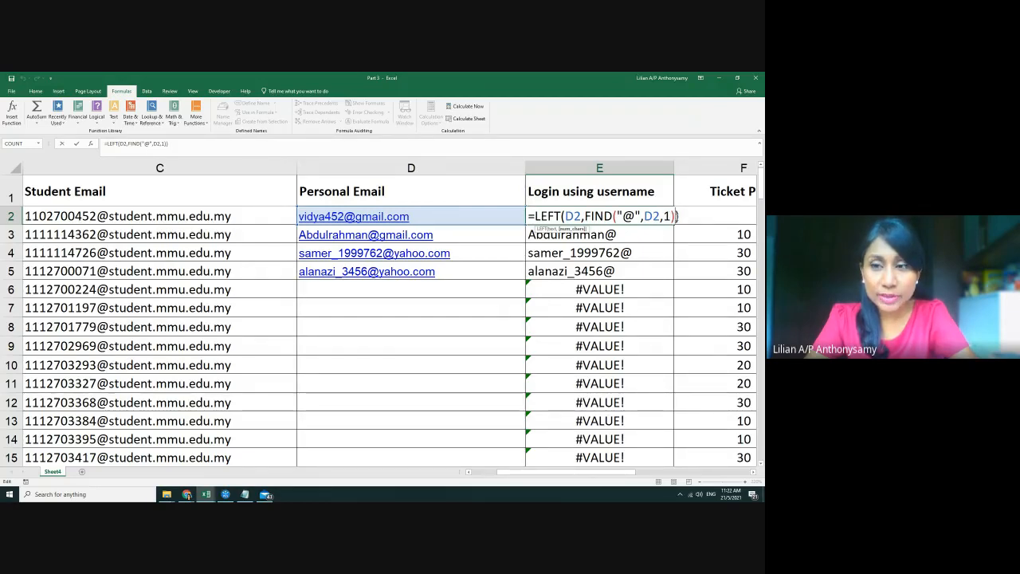
text())
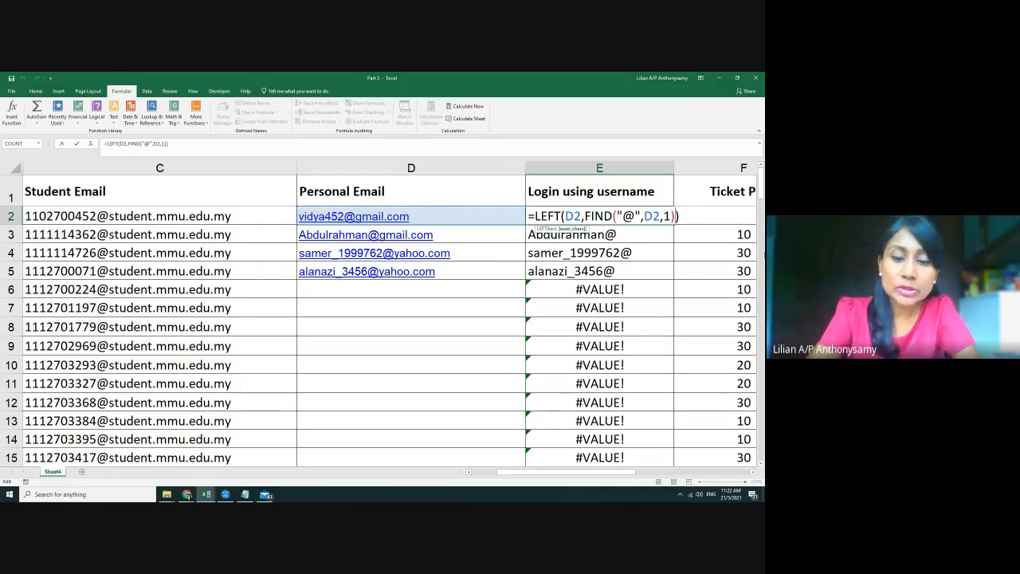
key(Left)
text(-1)
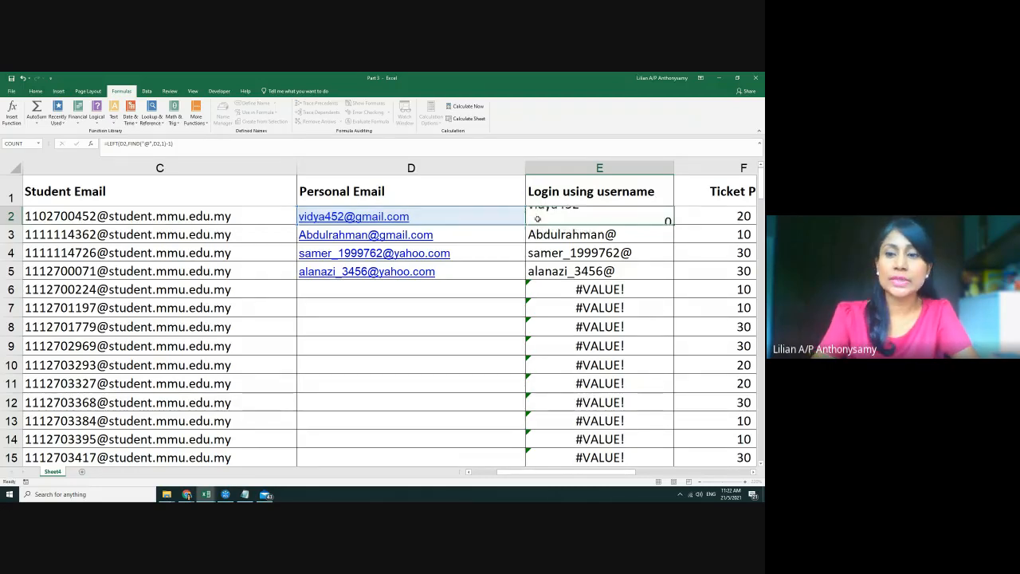
key(ctrl+Return)
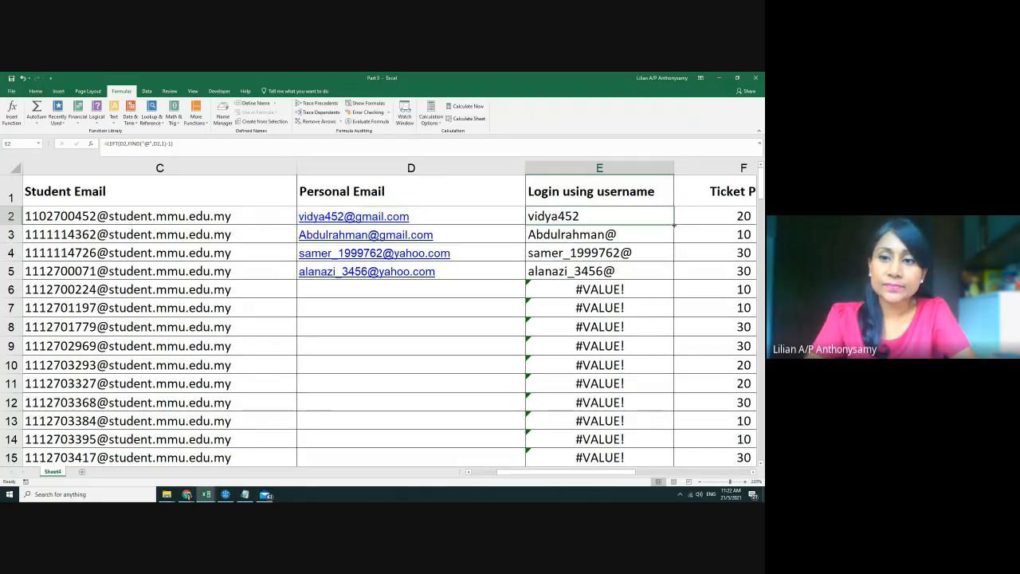
double_click(674, 226)
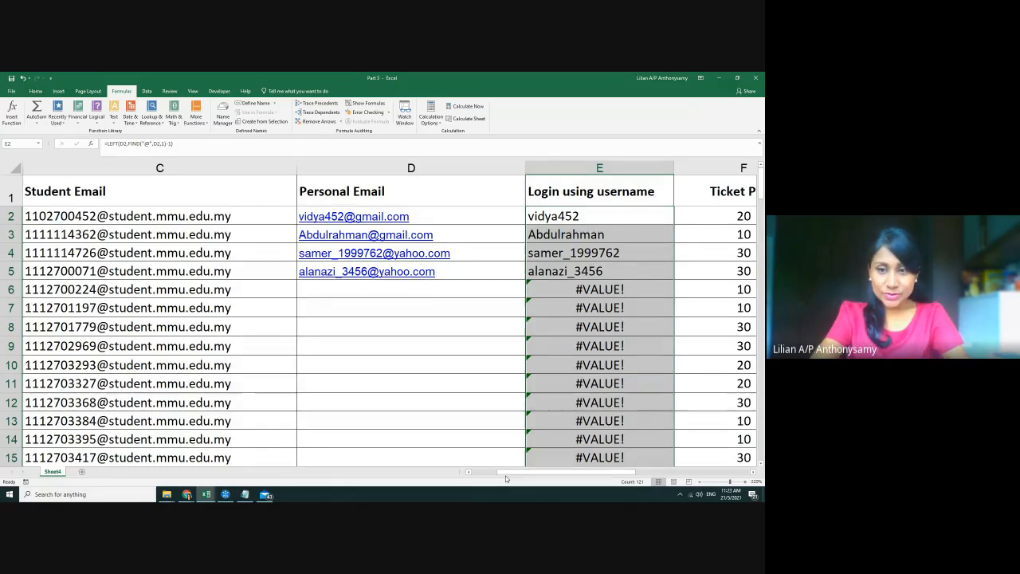
Scroll across to columns G–N, adjust the zoom, and select empty cell M7
drag(514, 473, 623, 471)
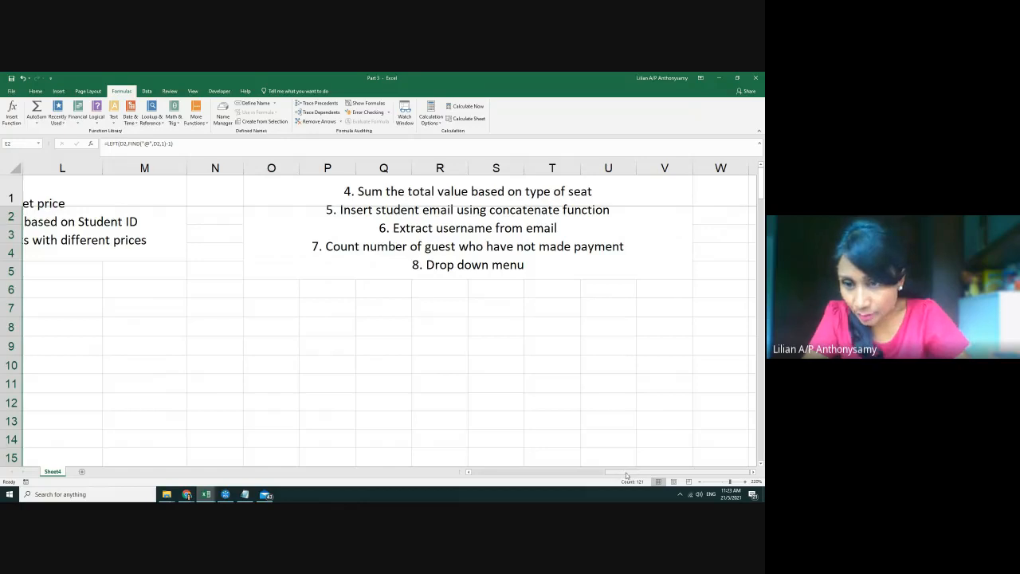
drag(627, 476, 567, 473)
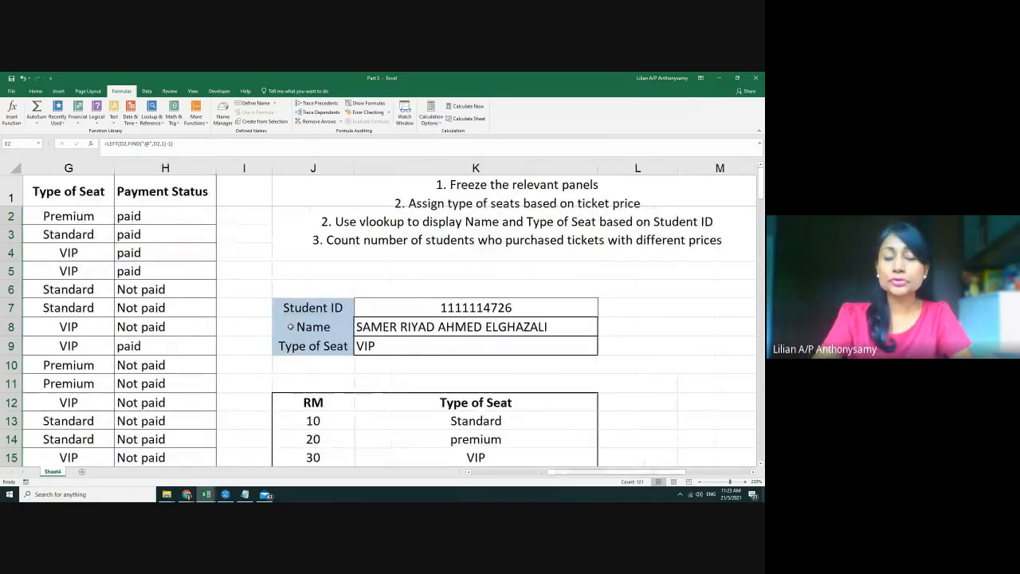
scroll(290, 327, down, 3)
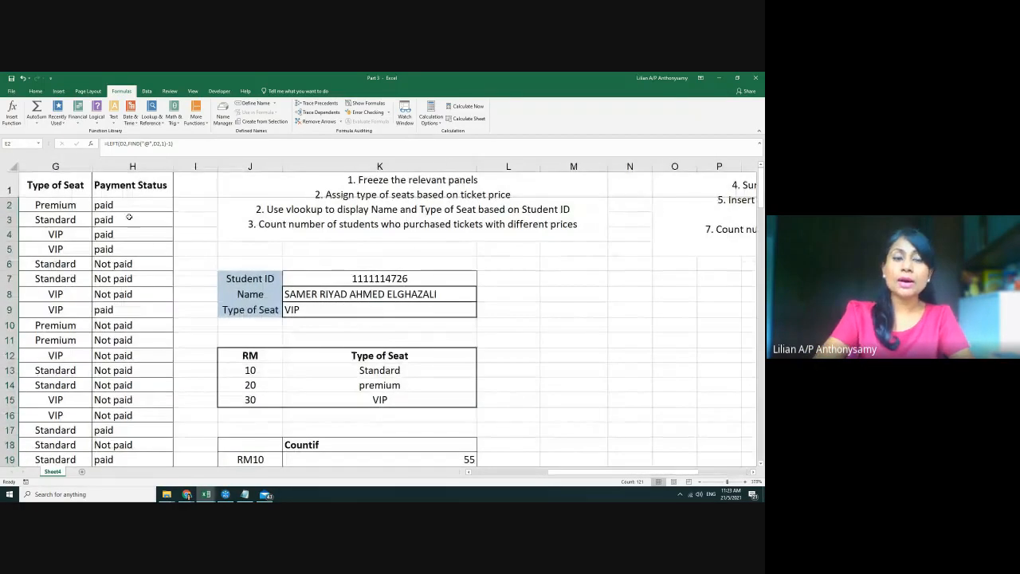
scroll(493, 351, down, 2)
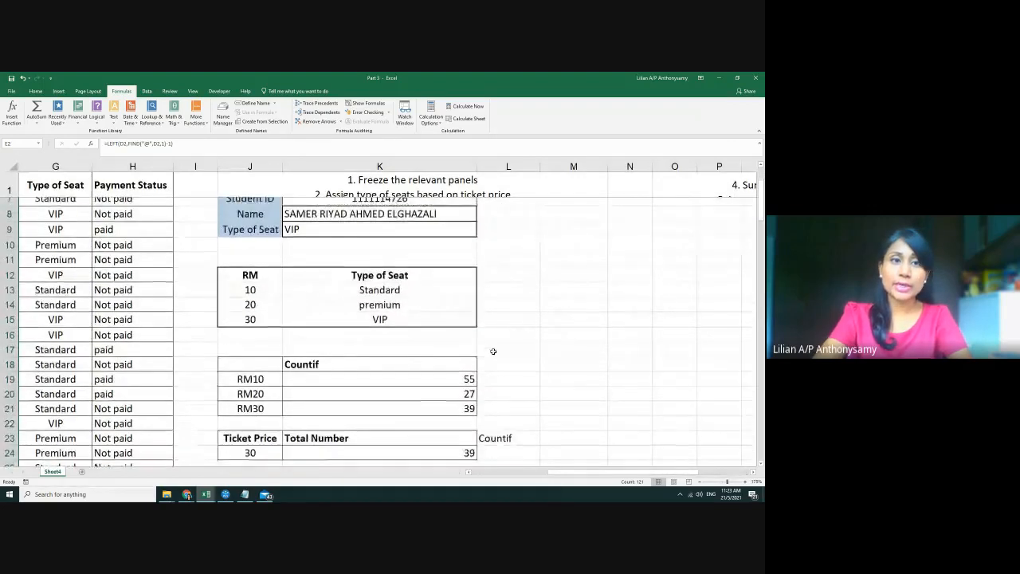
scroll(493, 351, up, 2)
click(565, 282)
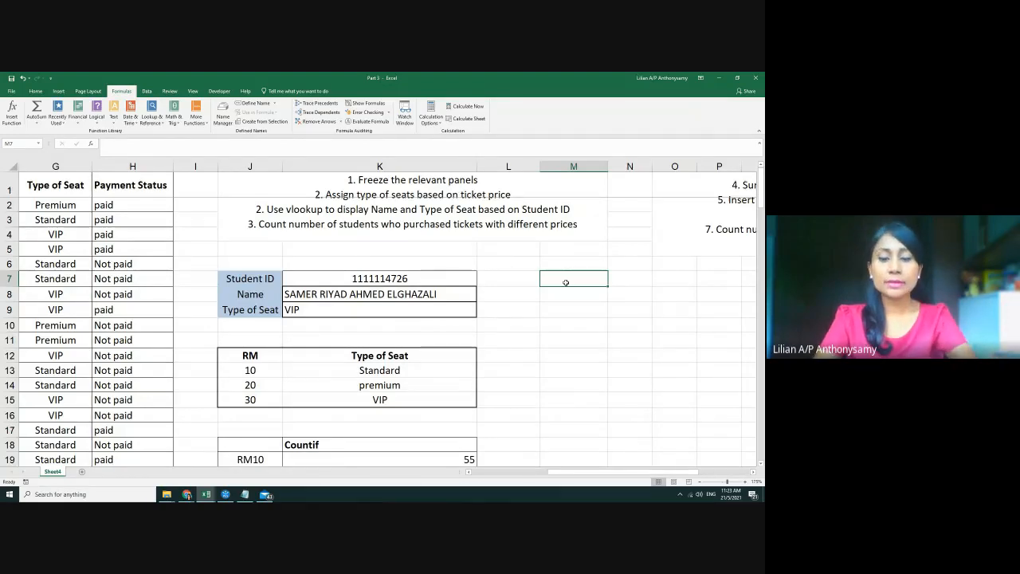
Build a table in M7:N9 with headings Payment and Total and rows Paid and Not Paid
text(Pa)
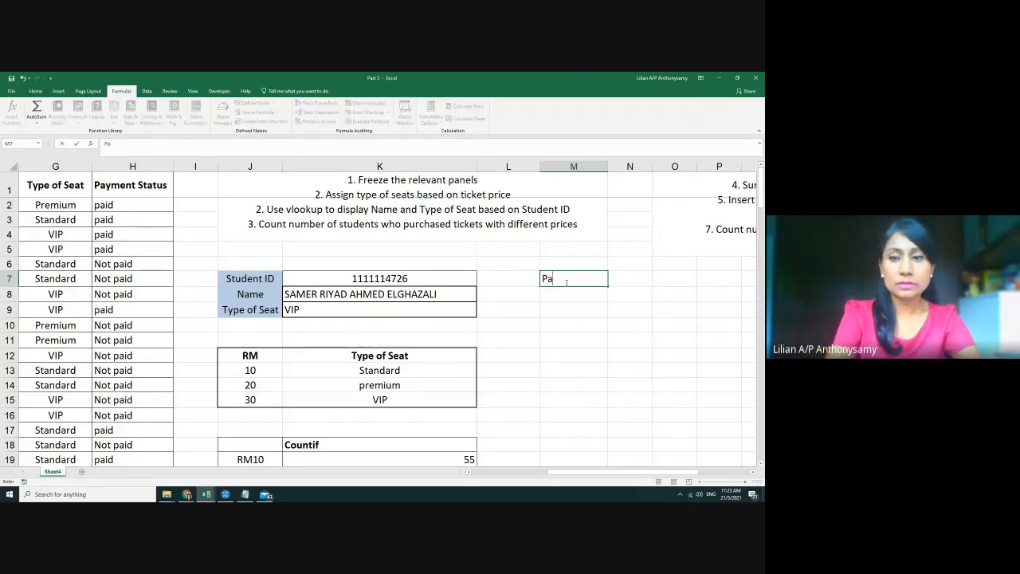
text(yment)
key(Return)
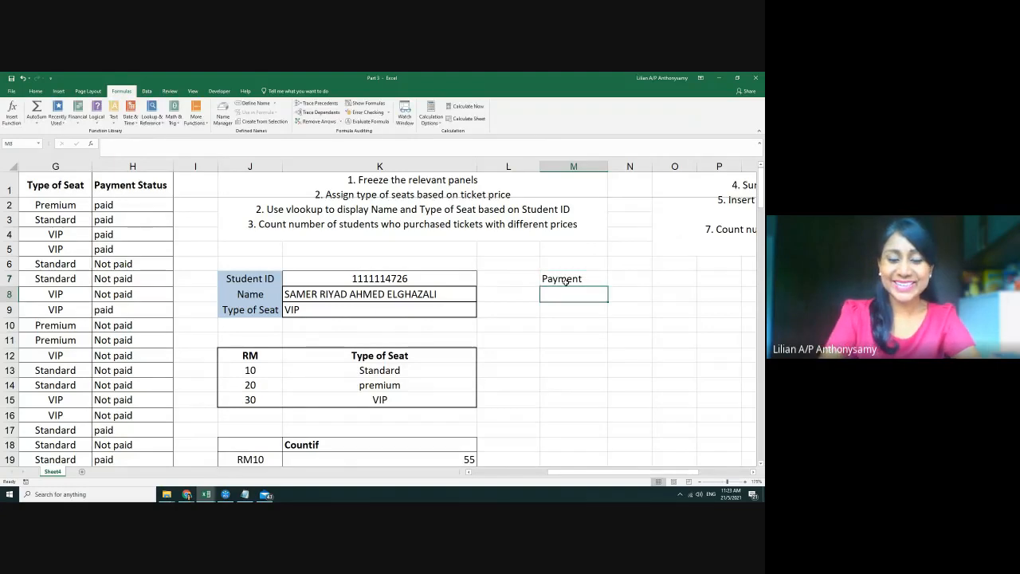
text(Not)
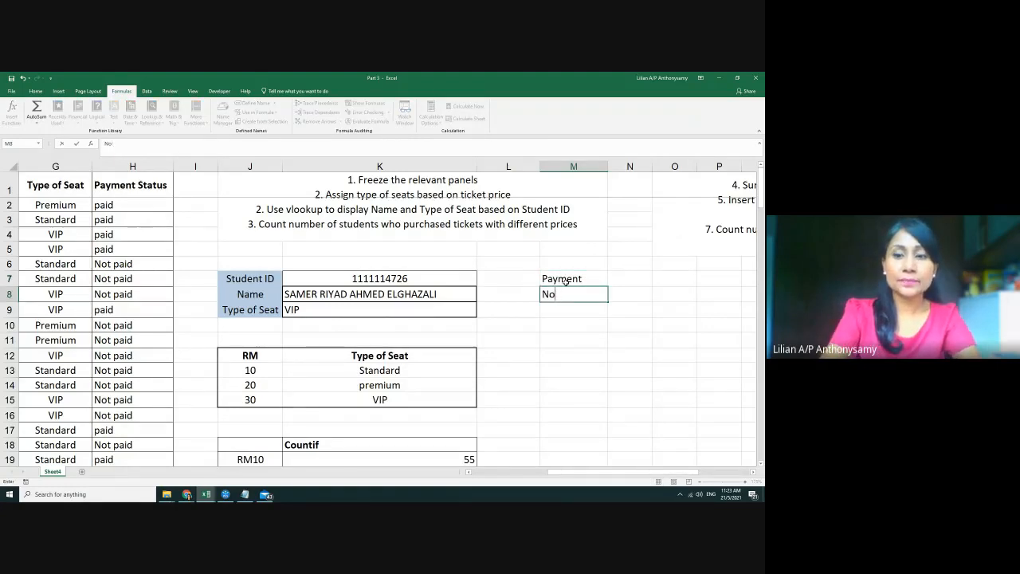
key(BackSpace)
key(BackSpace)
text(Paid)
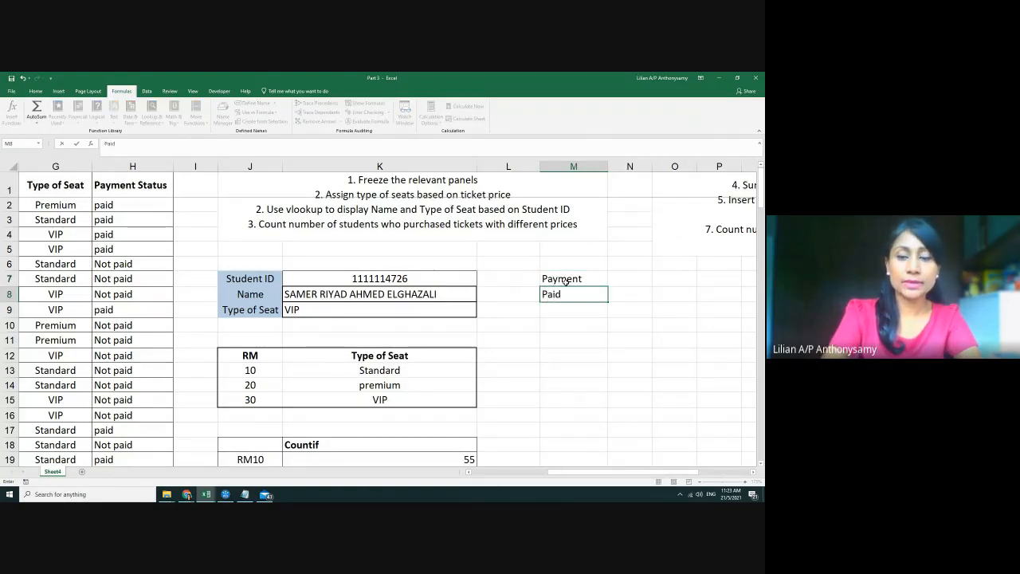
key(Return)
text(Not Pai)
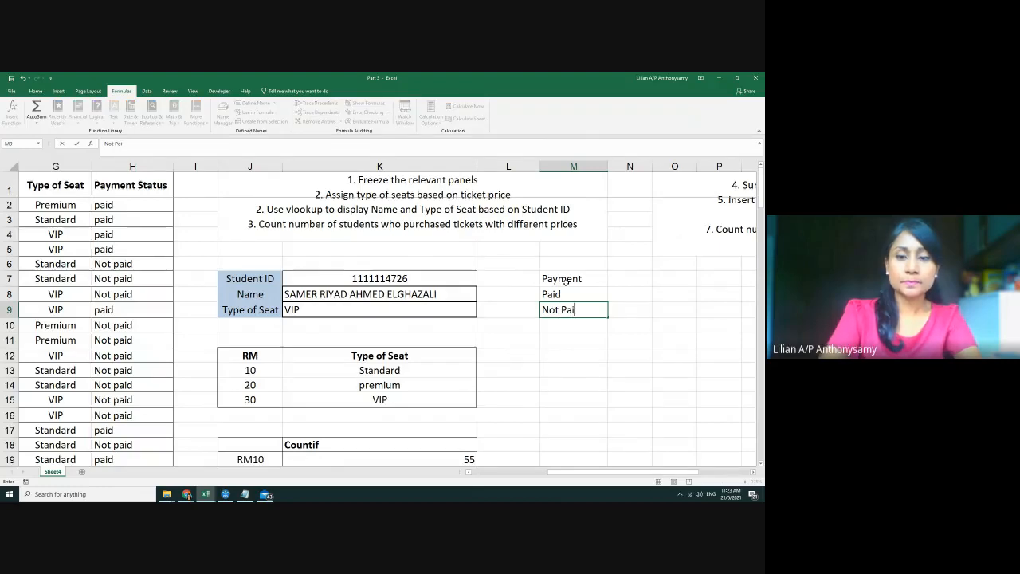
text(d)
click(644, 280)
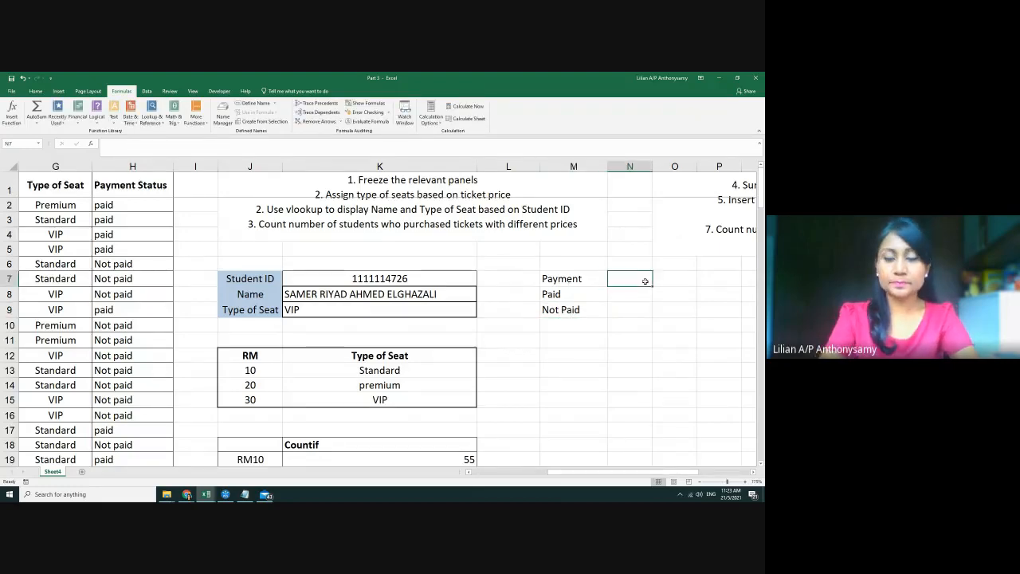
text(Tota)
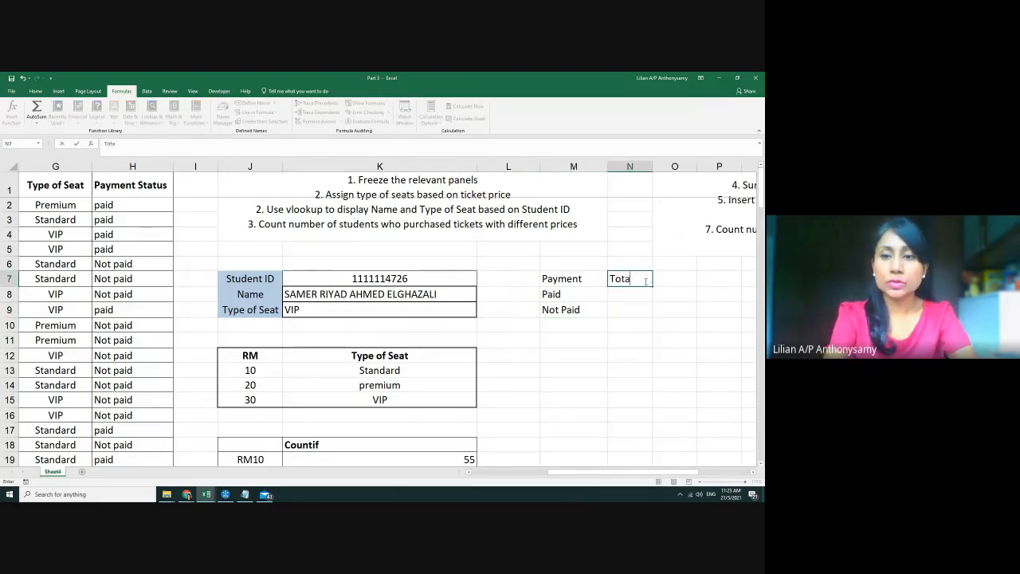
text(l)
click(637, 323)
Give the Payment/Total table M7:N9 all borders and bold its headings
drag(562, 279, 620, 309)
click(35, 91)
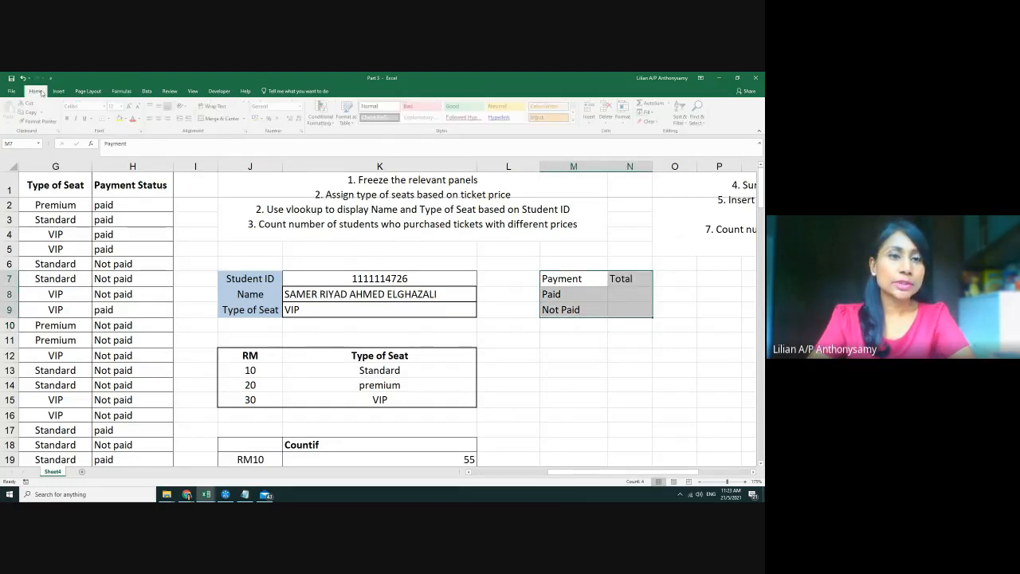
click(112, 118)
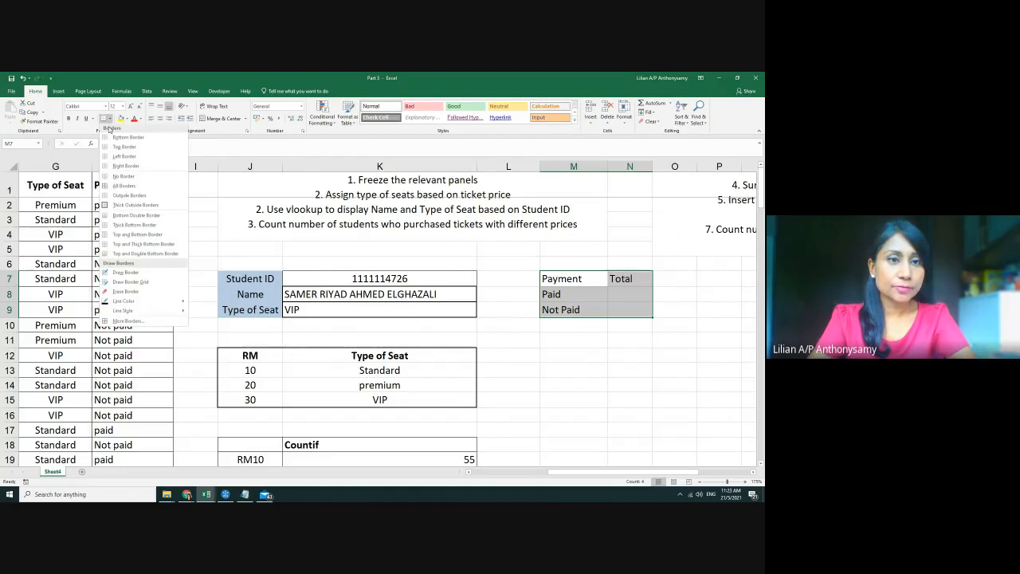
click(131, 190)
click(629, 424)
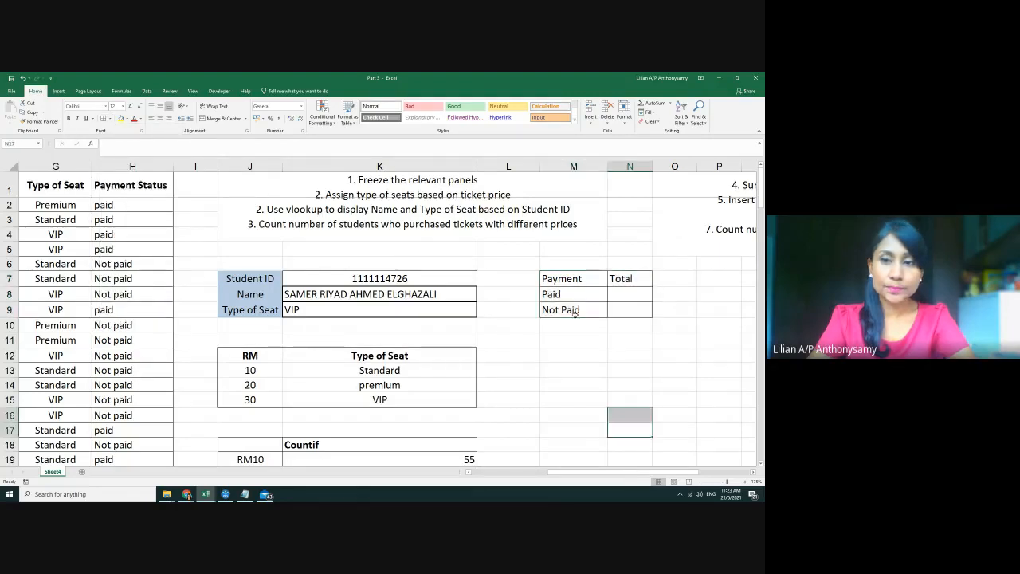
drag(577, 280, 621, 280)
key(ctrl+b)
click(622, 344)
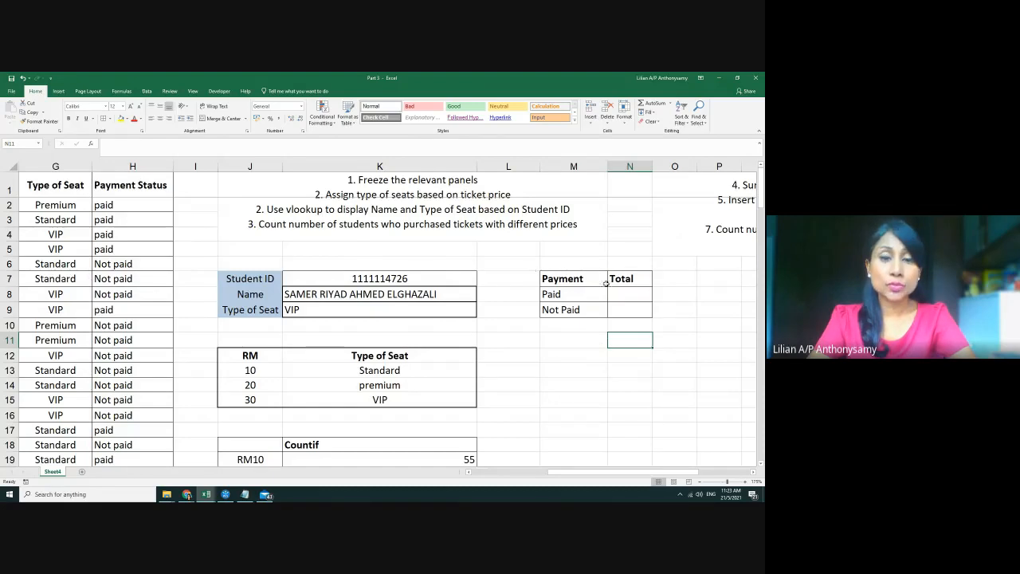
Widen column N for the totals and select N8 for the Paid count
scroll(555, 382, down, 3)
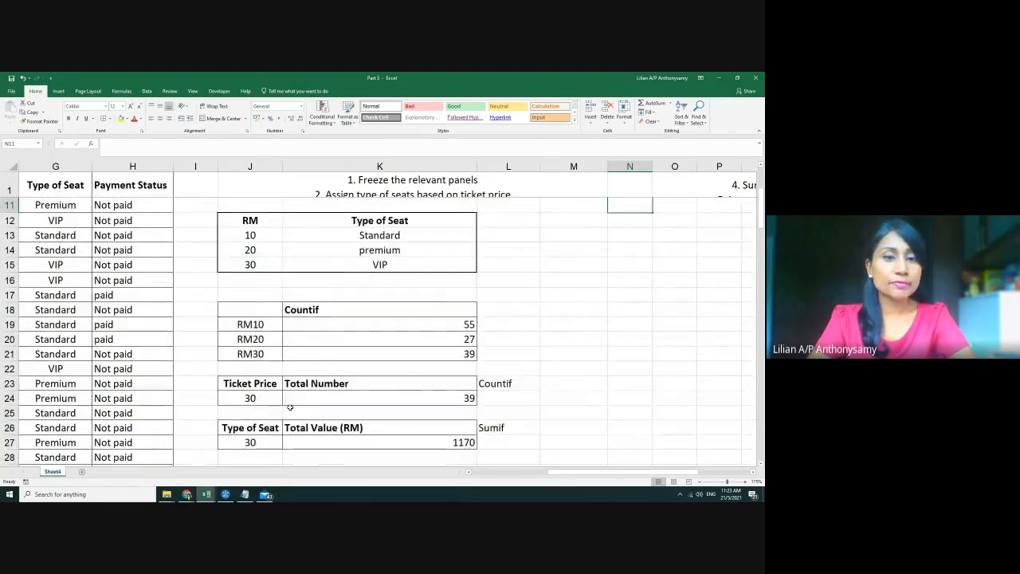
click(255, 399)
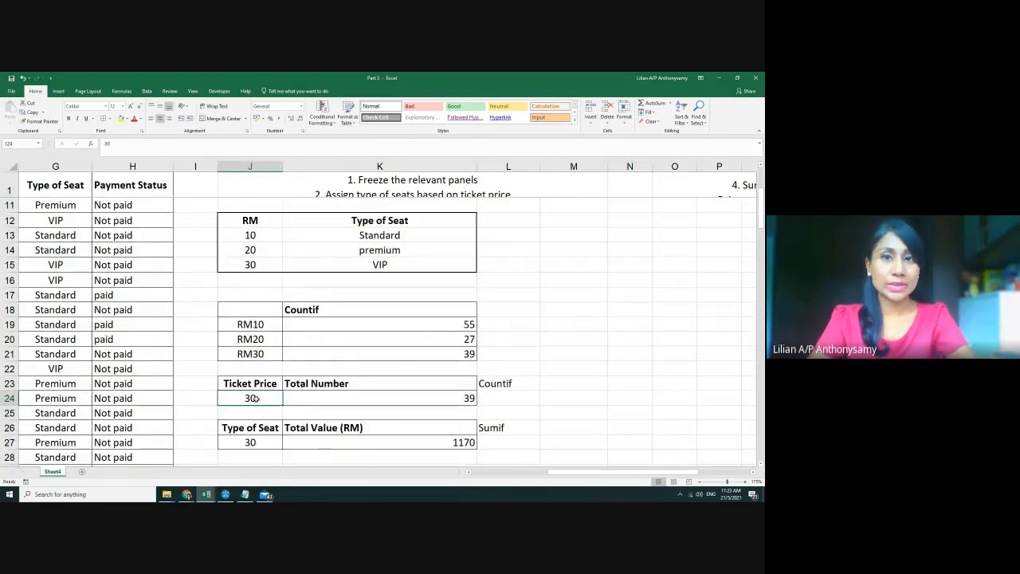
drag(692, 334, 690, 330)
scroll(690, 329, up, 2)
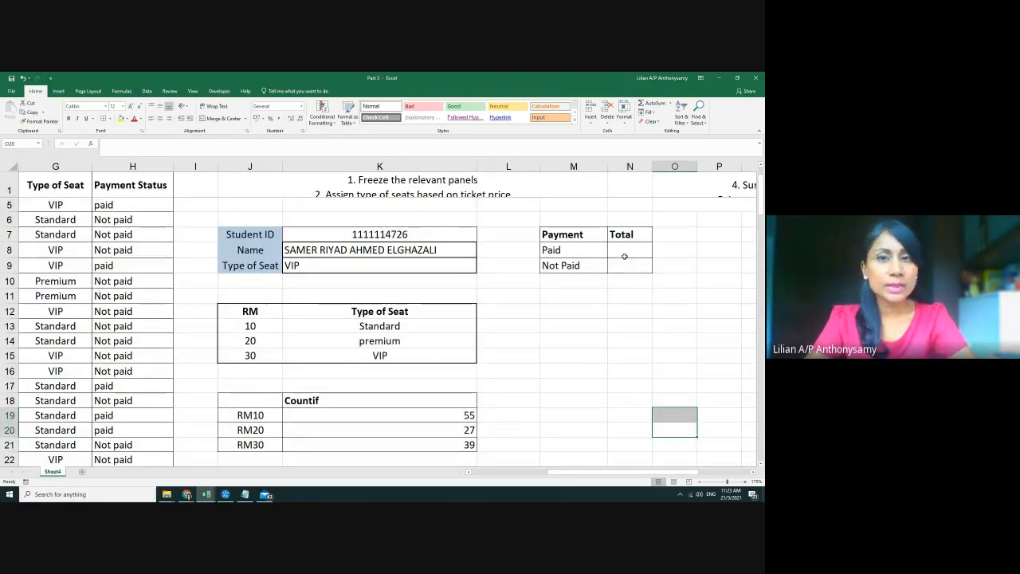
drag(652, 167, 682, 167)
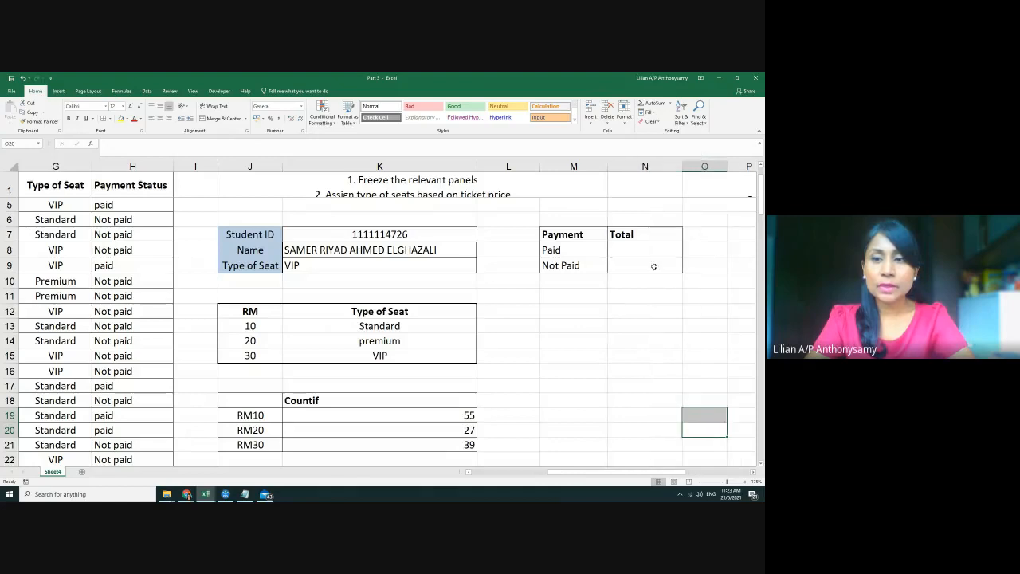
click(645, 252)
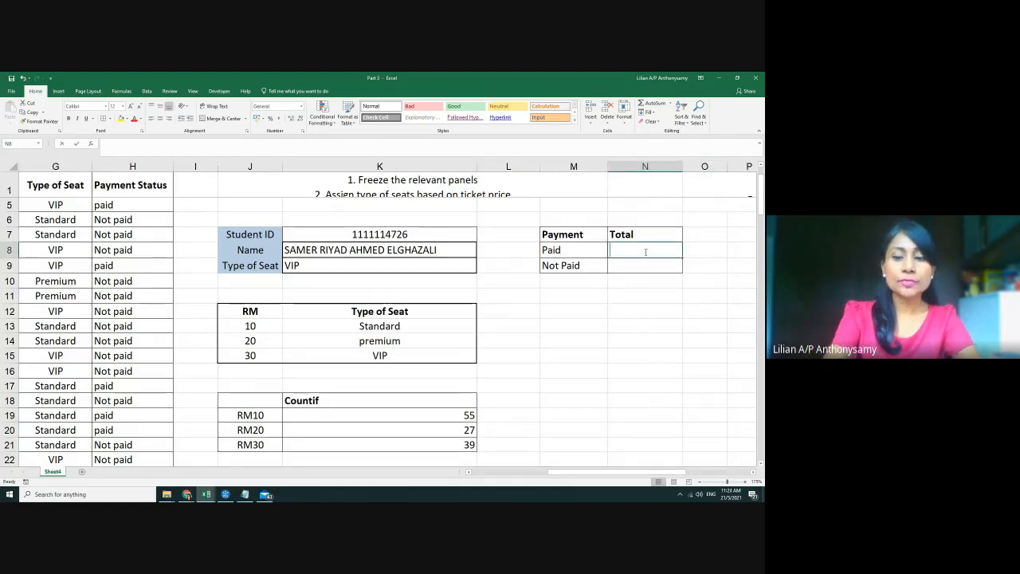
Draft a =COUNTIF over Payment Status H2:H122 in N8 with absolute references, then discard it
text(=count)
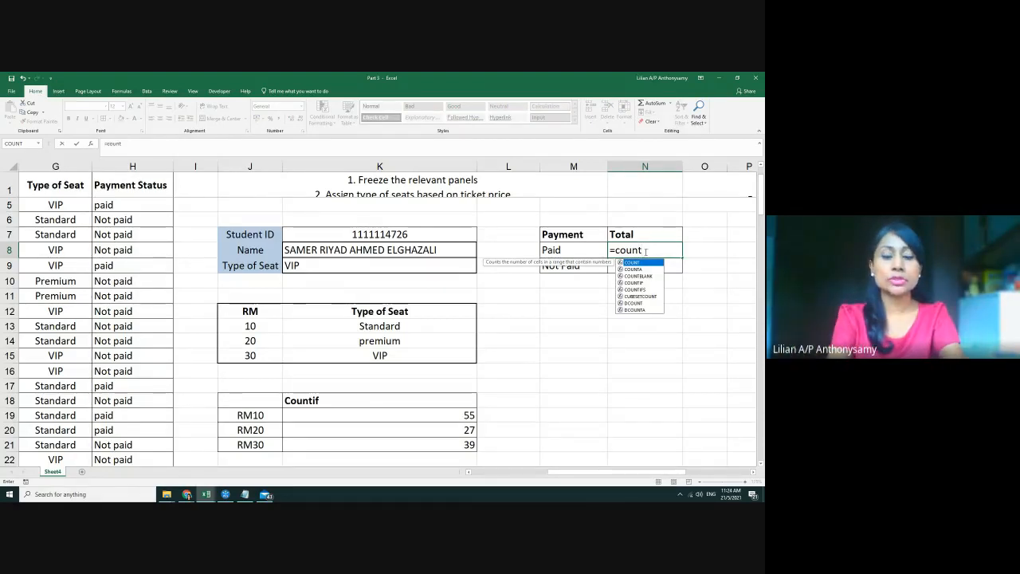
text(if()
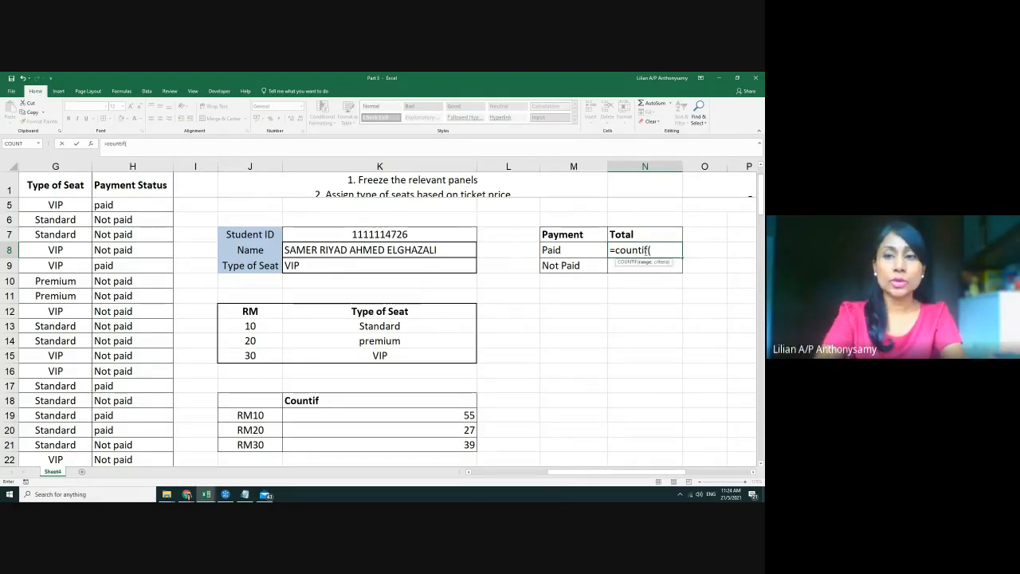
scroll(70, 218, up, 1)
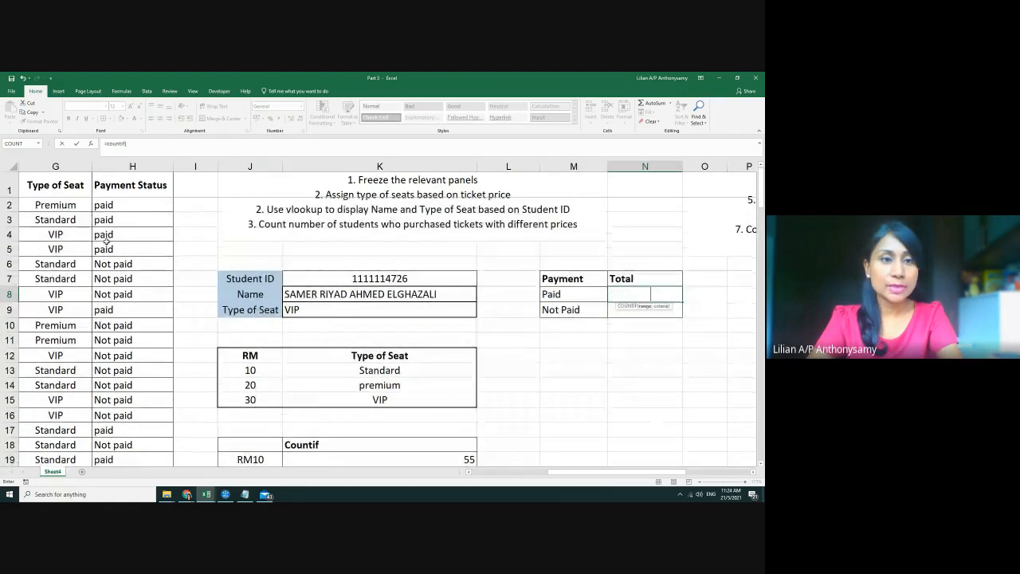
drag(125, 205, 148, 439)
scroll(603, 278, up, 20)
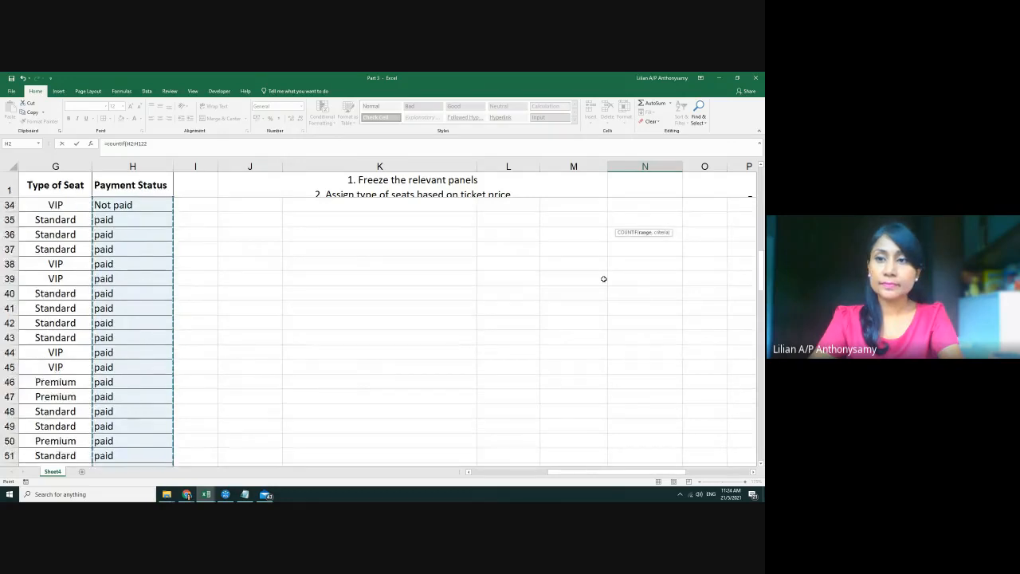
click(652, 294)
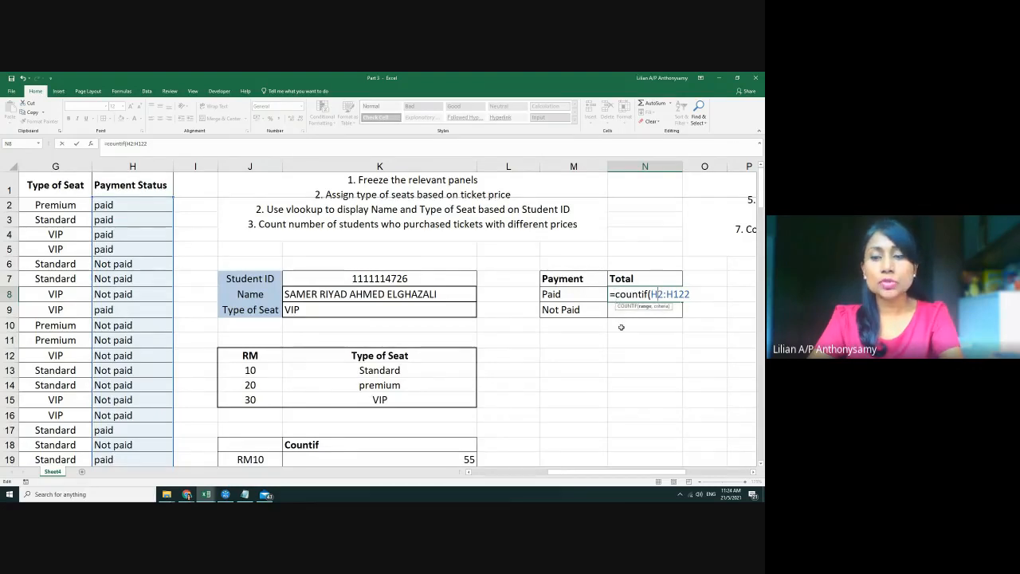
key(F4)
drag(651, 294, 700, 294)
key(F4)
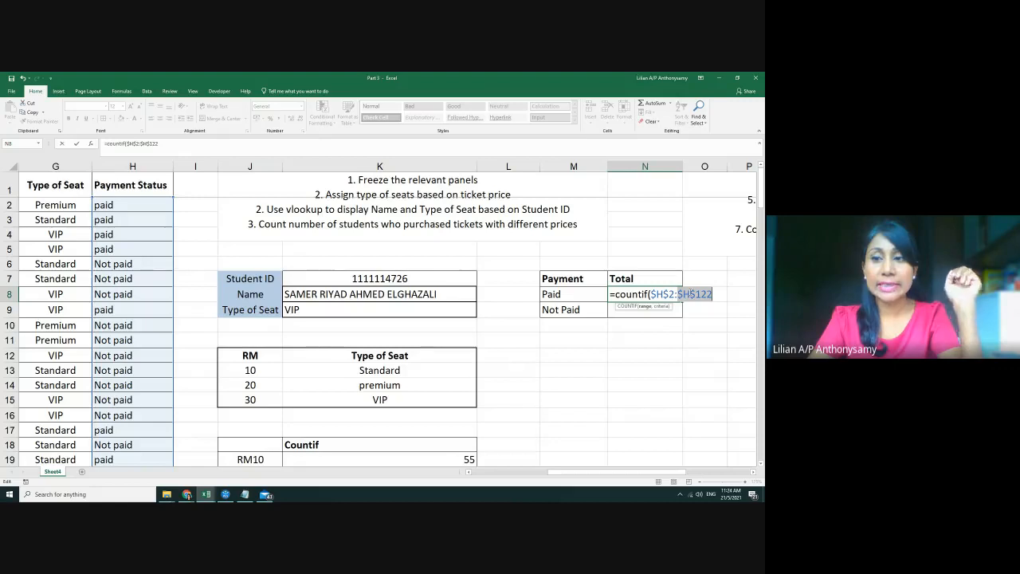
text(,)
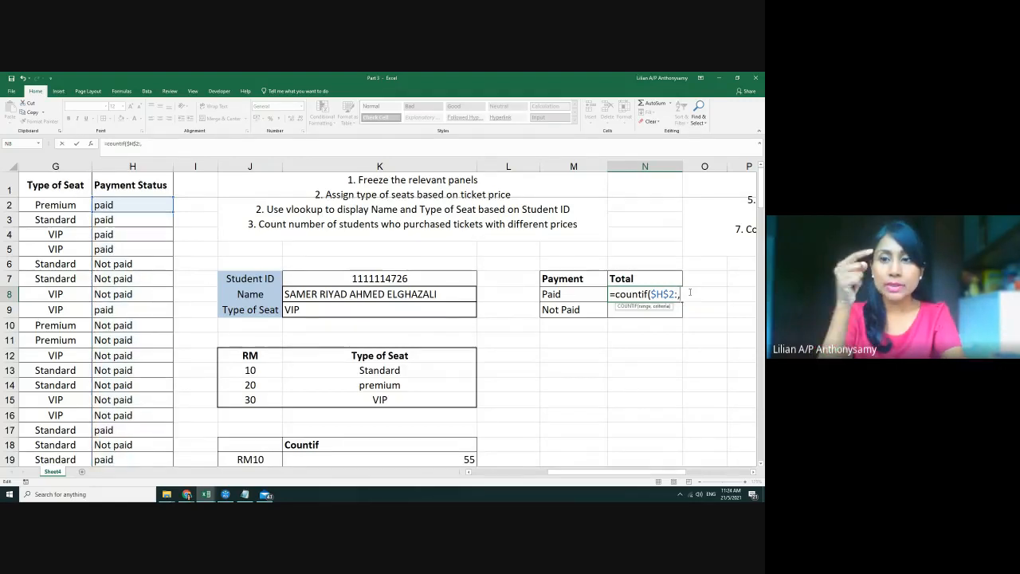
key(Escape)
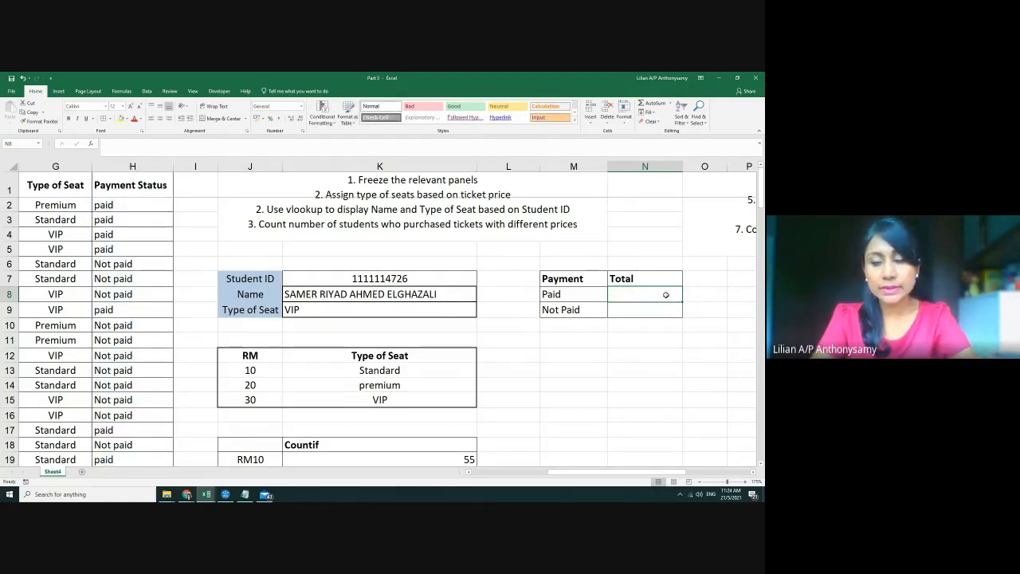
Retry the COUNTIF over H2:H122, making H2 and H122 absolute, then cancel it again
text(=counif)
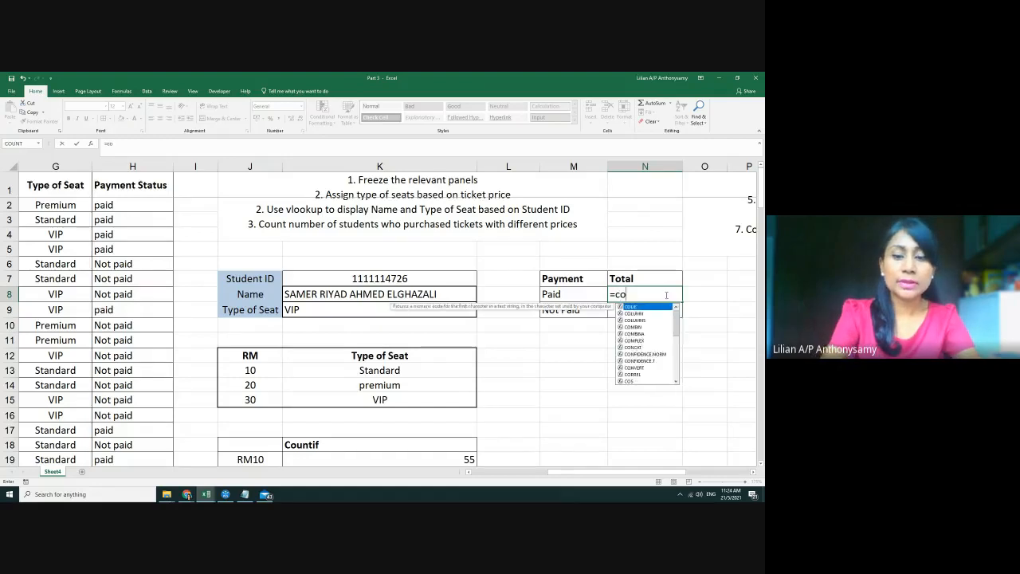
key(BackSpace)
key(BackSpace)
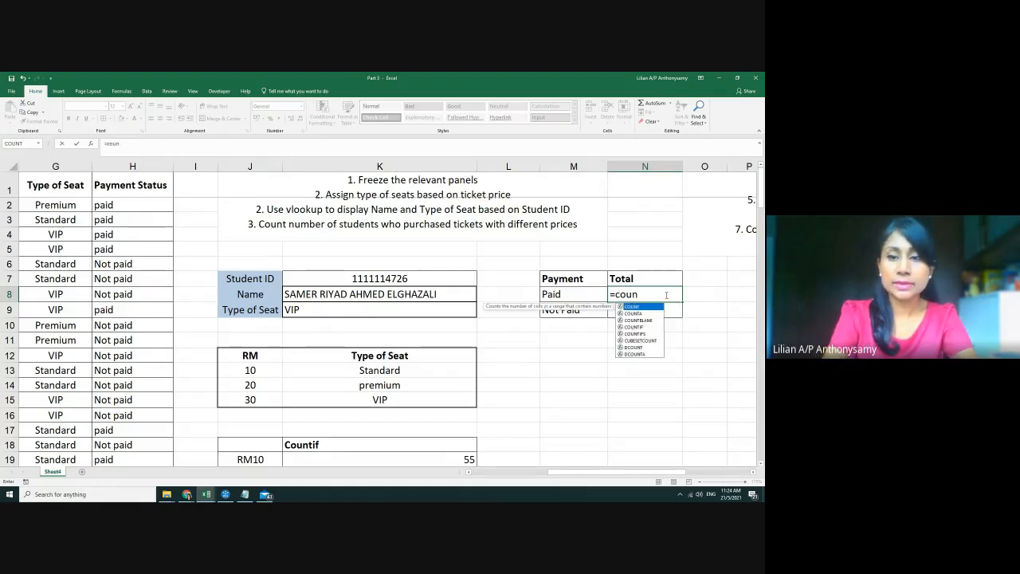
text(tif()
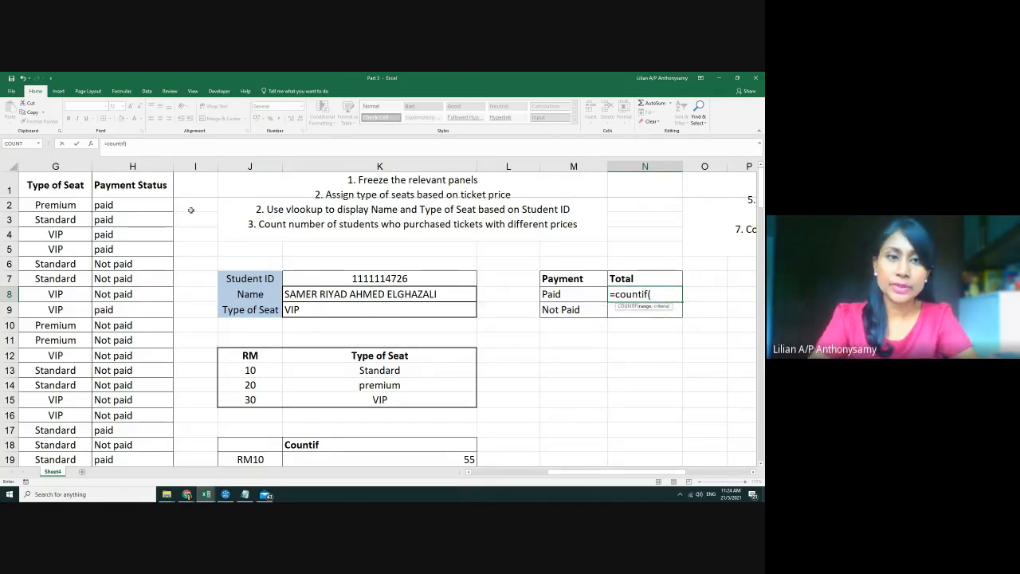
drag(143, 206, 139, 423)
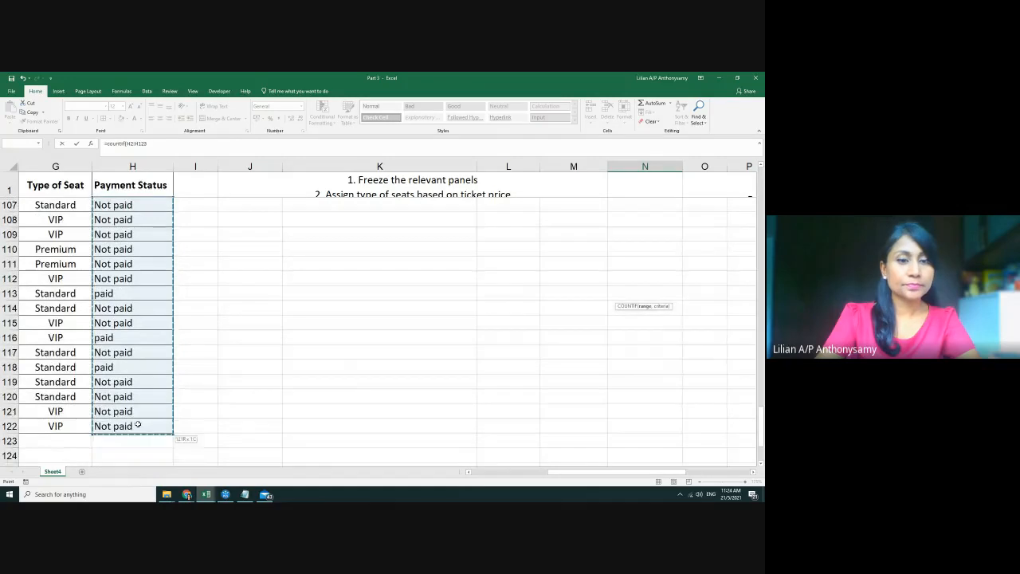
scroll(546, 375, up, 20)
scroll(548, 375, up, 3)
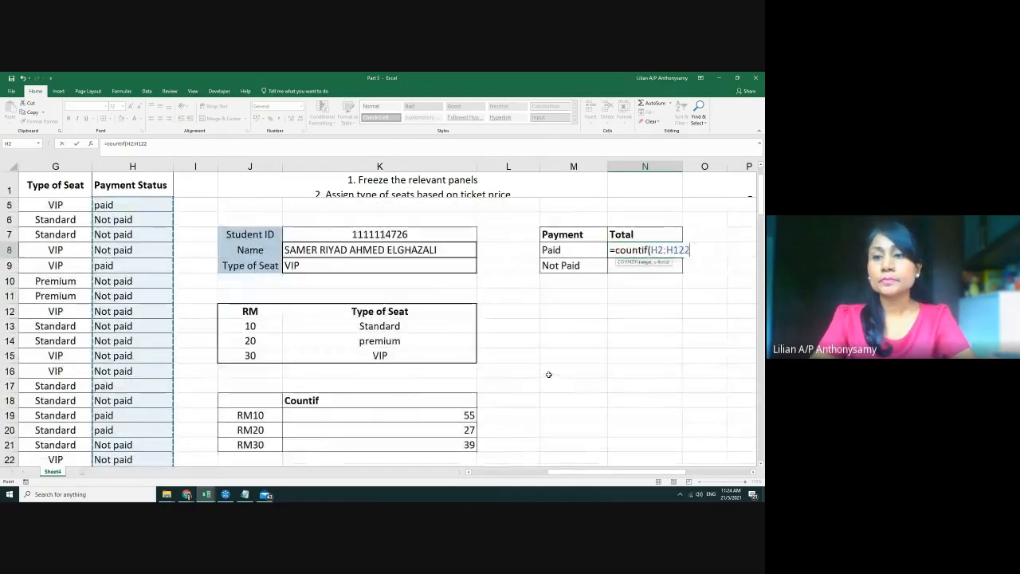
click(657, 250)
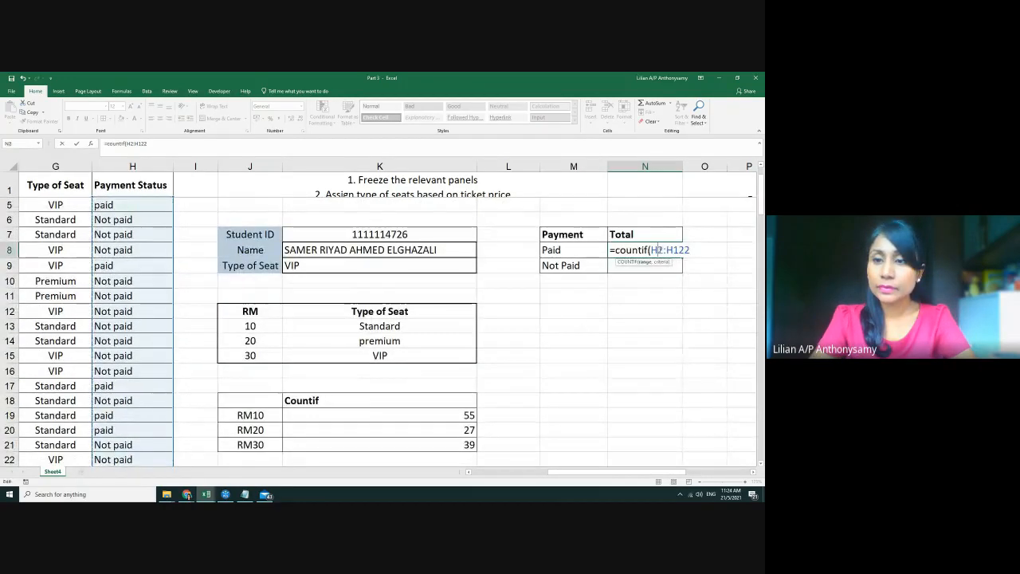
key(F4)
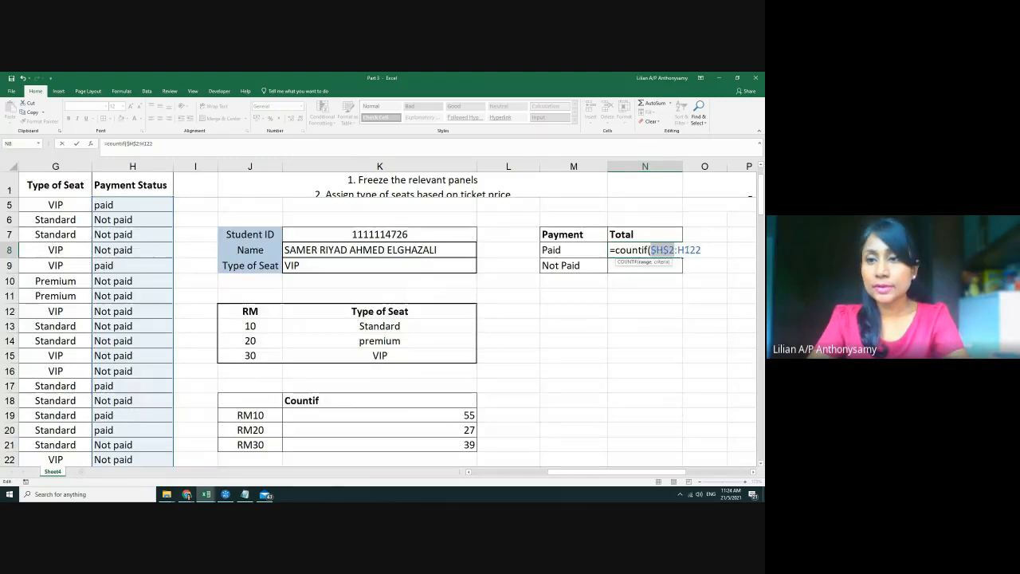
click(690, 249)
key(F4)
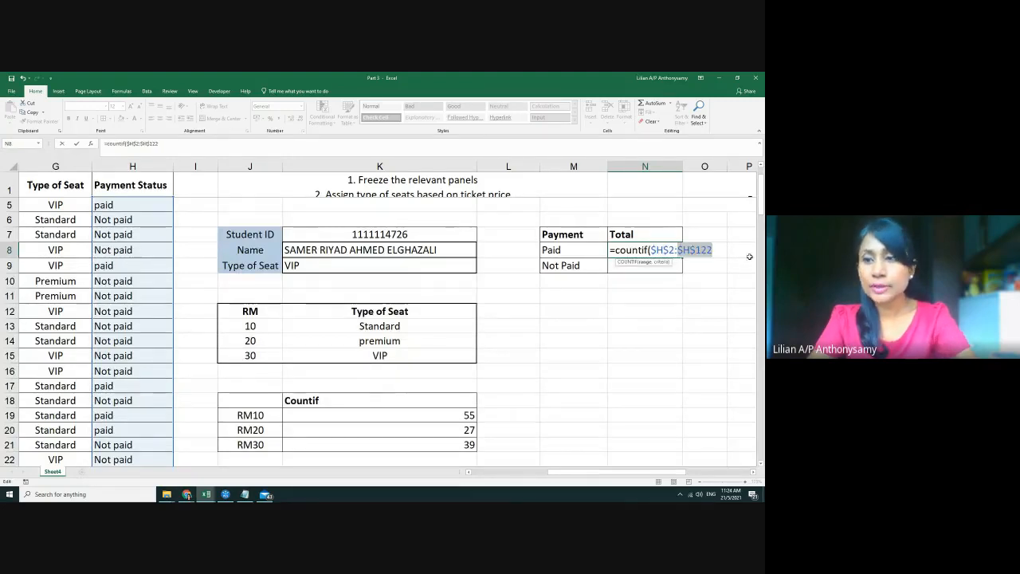
click(728, 251)
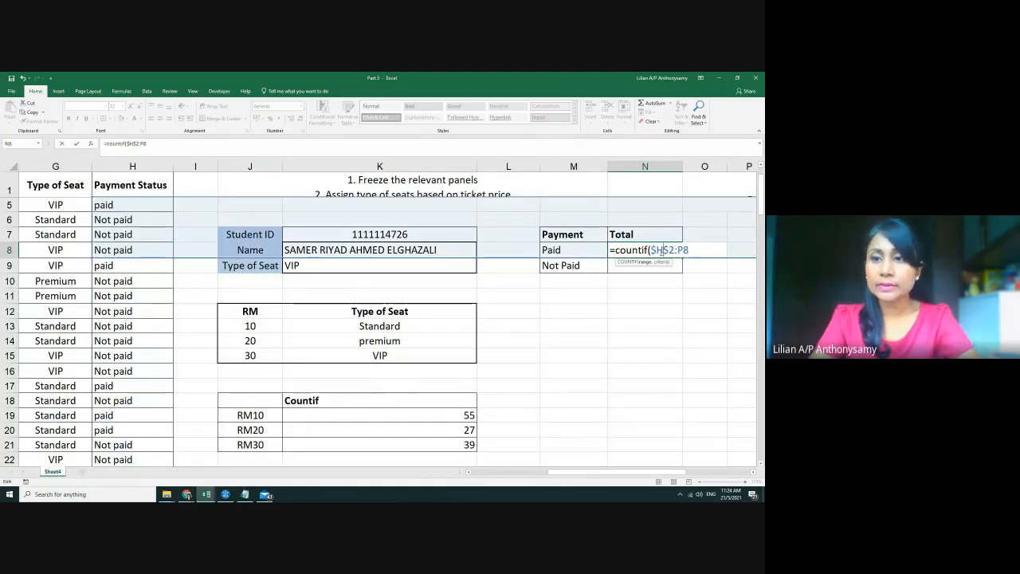
key(F2)
key(Escape)
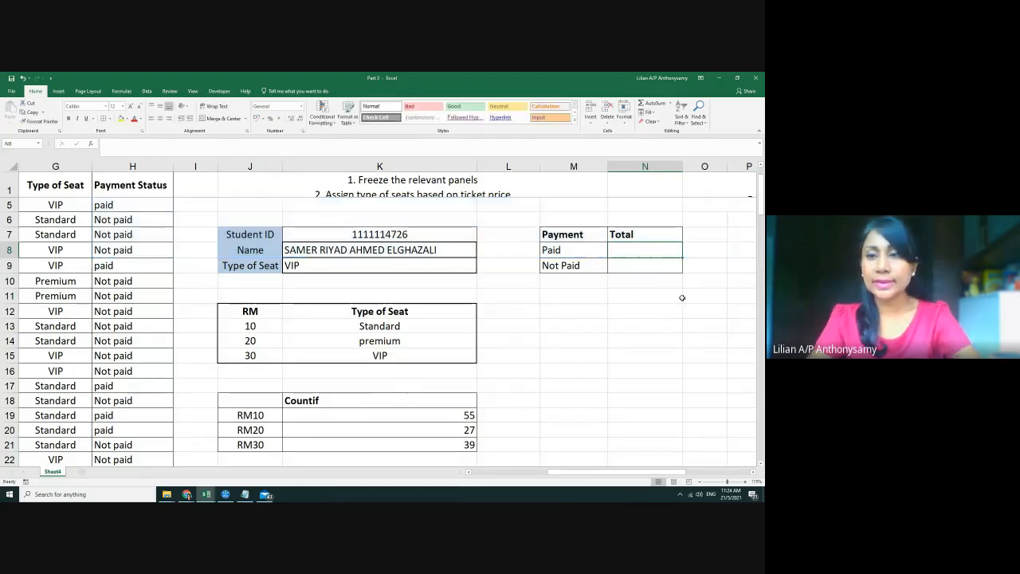
Re-enter =COUNTIF(H2:H122,"Paid") in N8 and start locking the range before cancelling
click(671, 328)
ctrl+scroll(591, 320, down, 2)
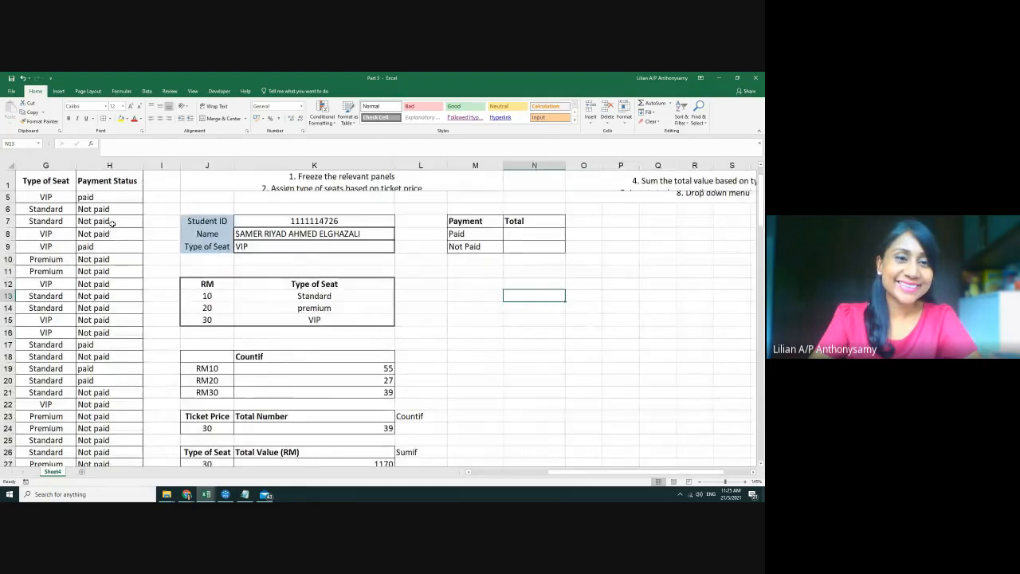
scroll(311, 263, up, 1)
click(528, 274)
text(=c)
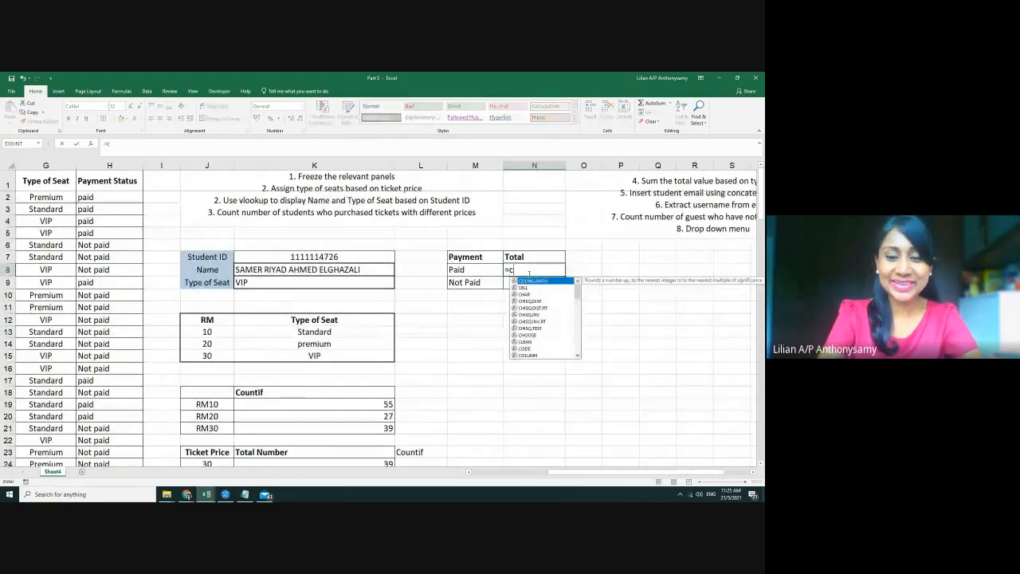
text(ountif)
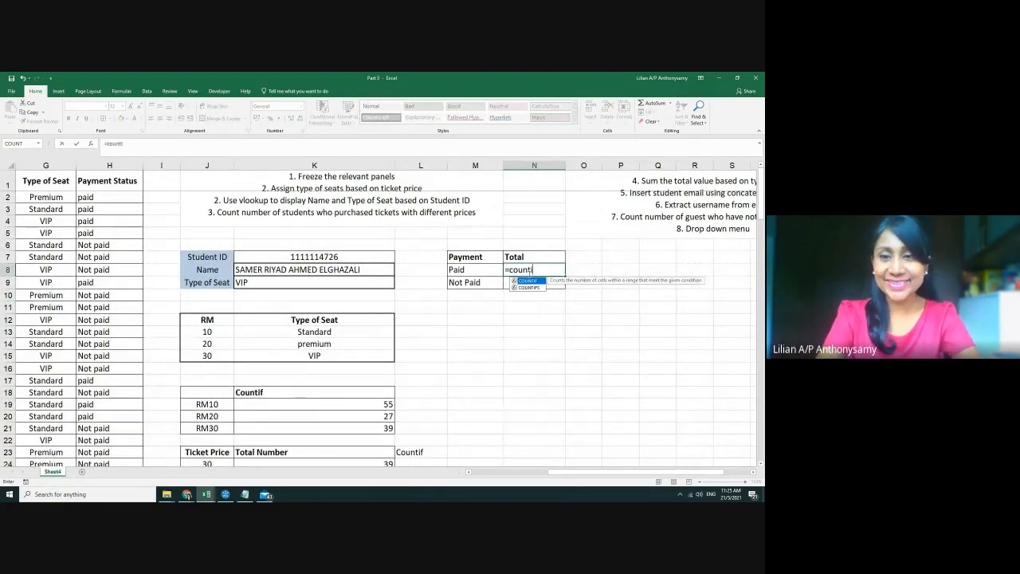
text(()
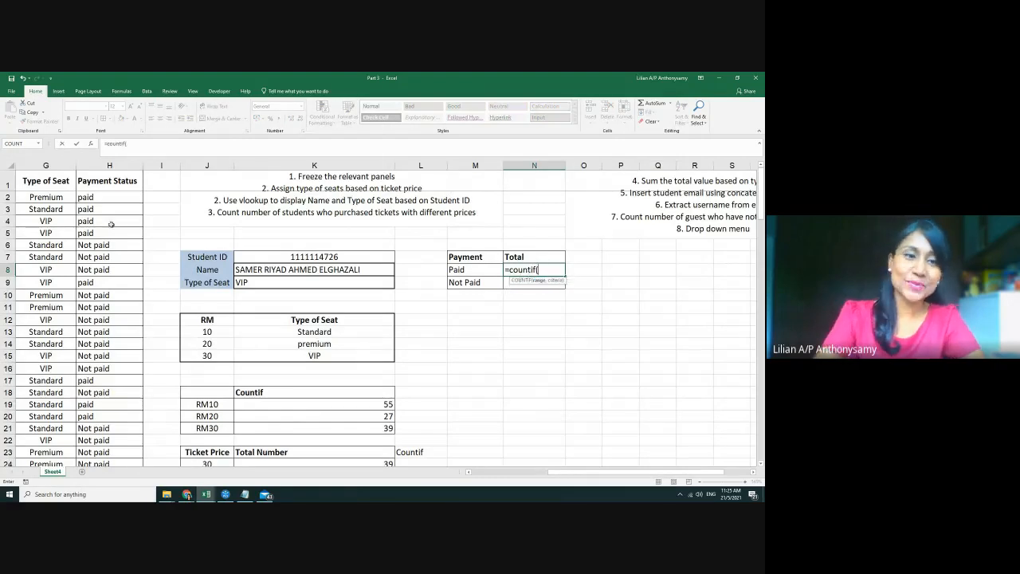
drag(108, 198, 125, 448)
scroll(400, 361, up, 20)
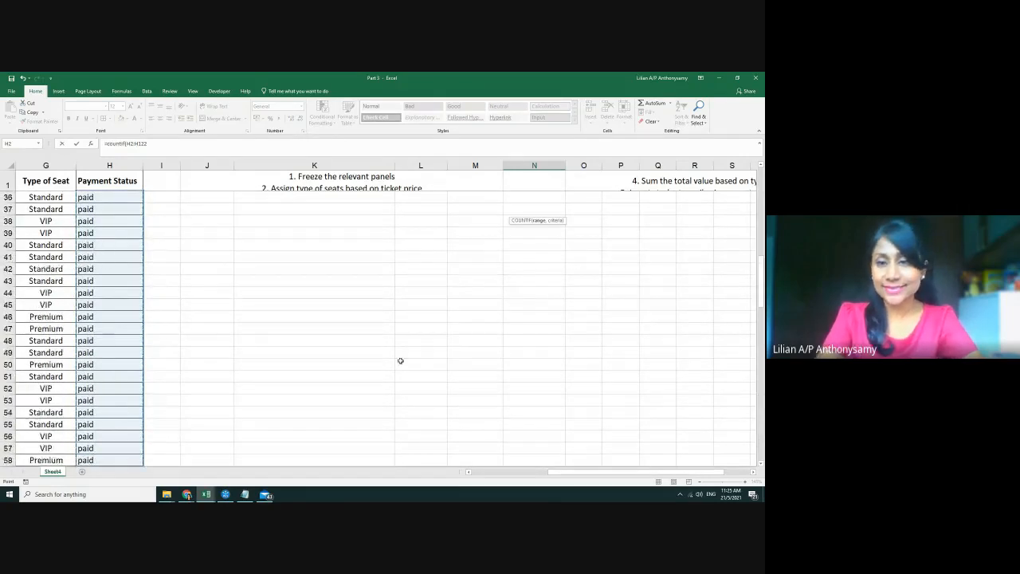
scroll(400, 361, up, 3)
text(,"Pai)
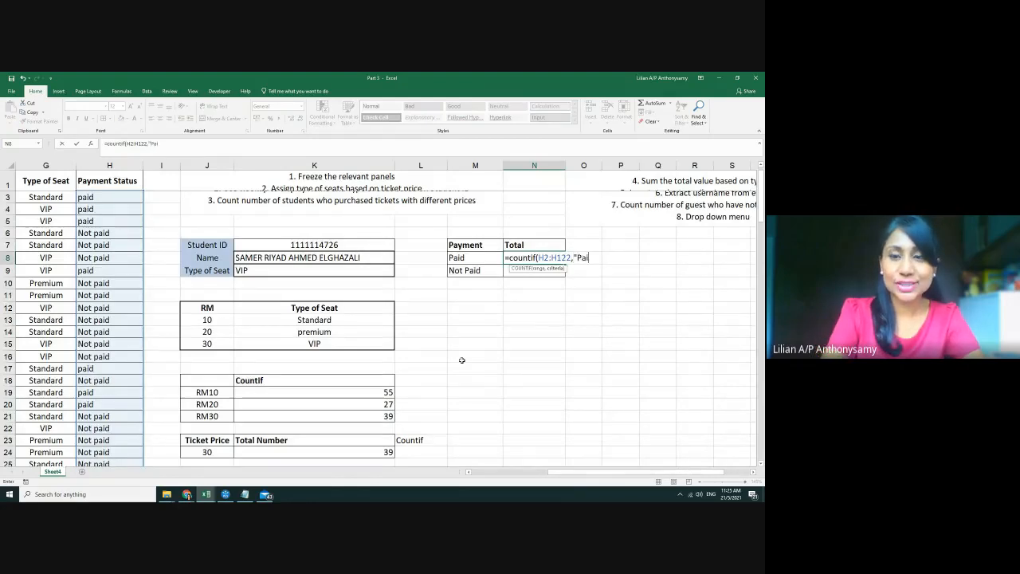
text(d"))
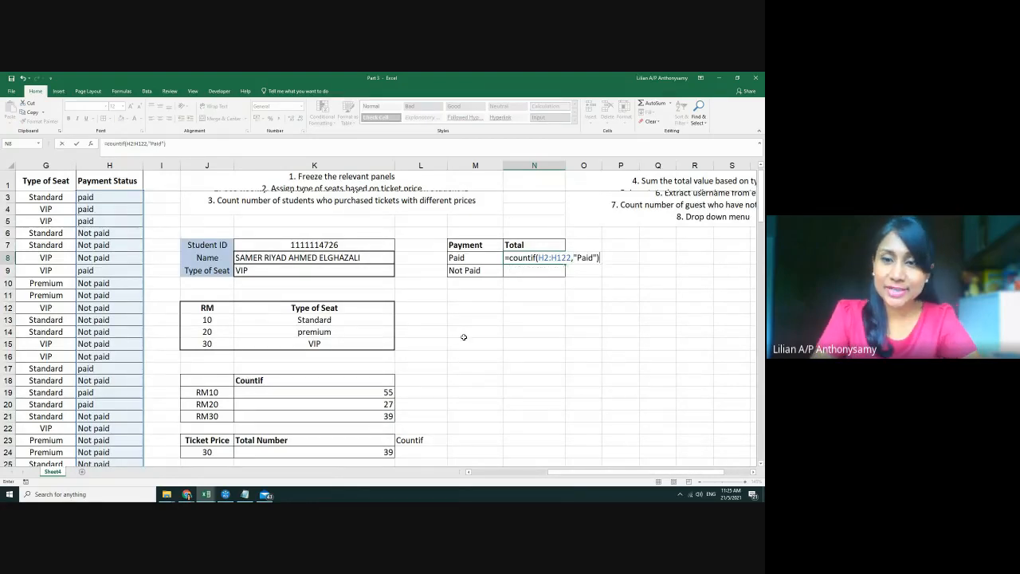
click(546, 257)
key(F4)
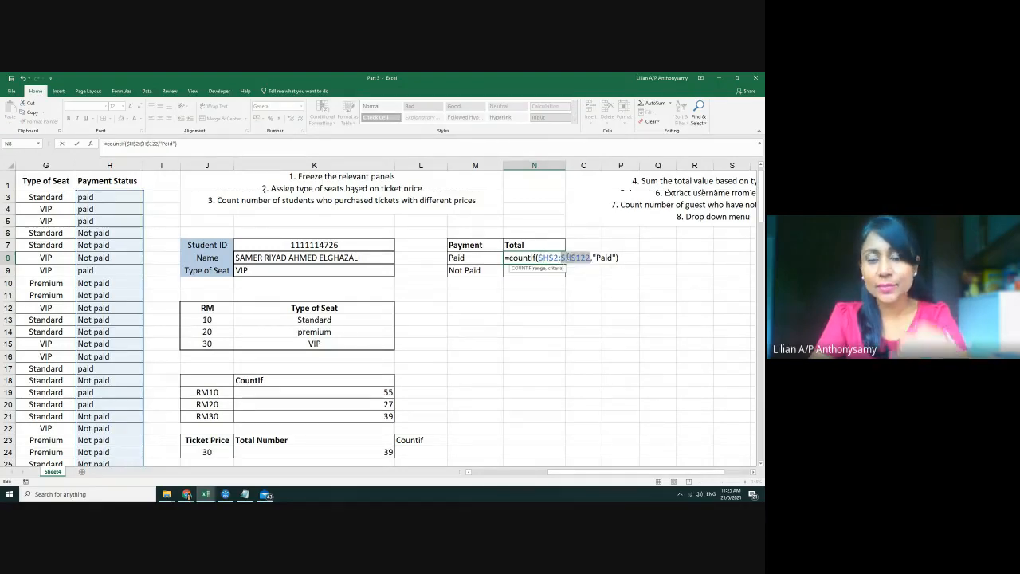
shift+click(641, 258)
key(Escape)
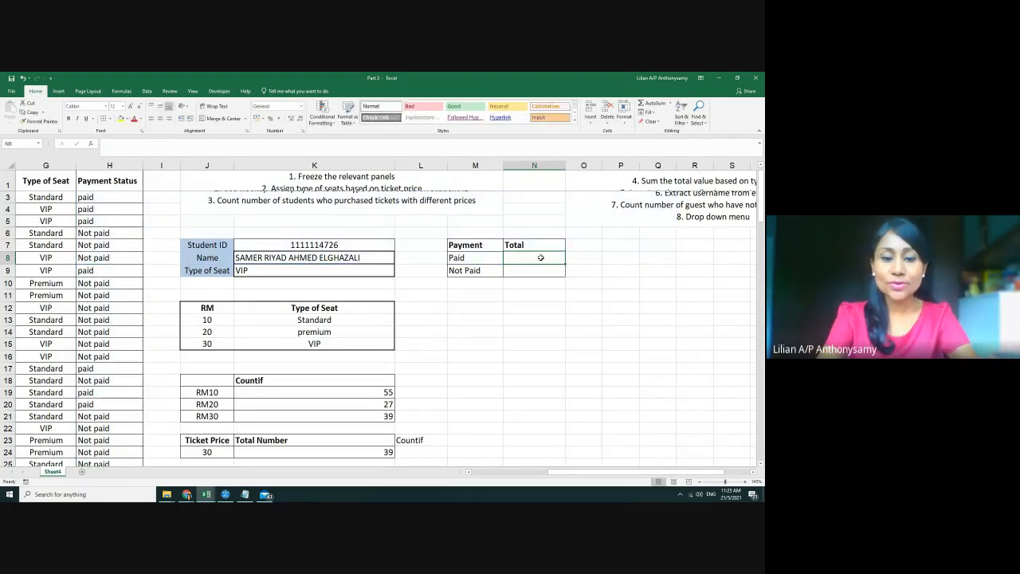
Enter =COUNTIF($H$2:$H$122,"Paid") in N8, giving 62 paid students
text(=countif)
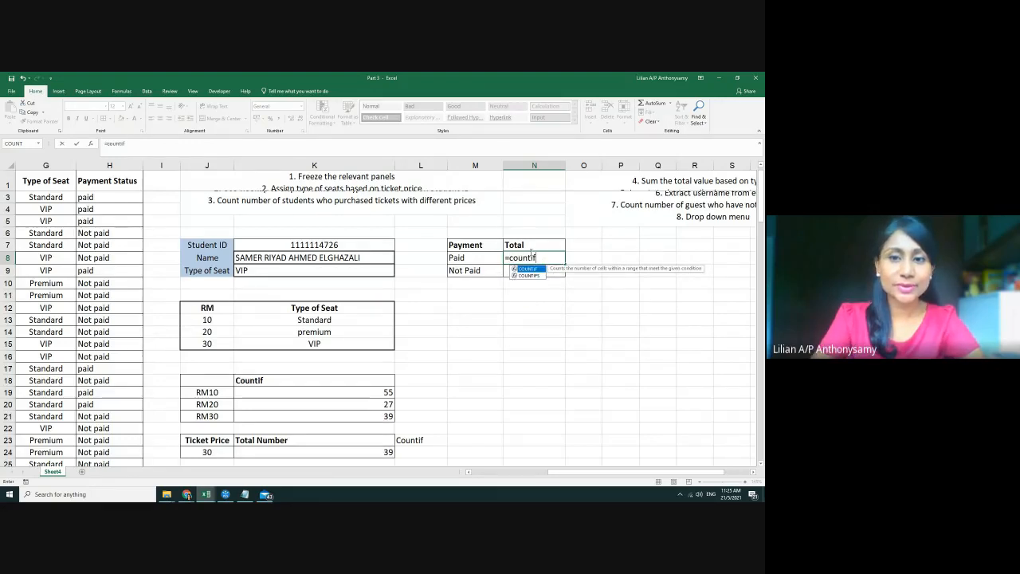
key(Tab)
scroll(105, 197, up, 1)
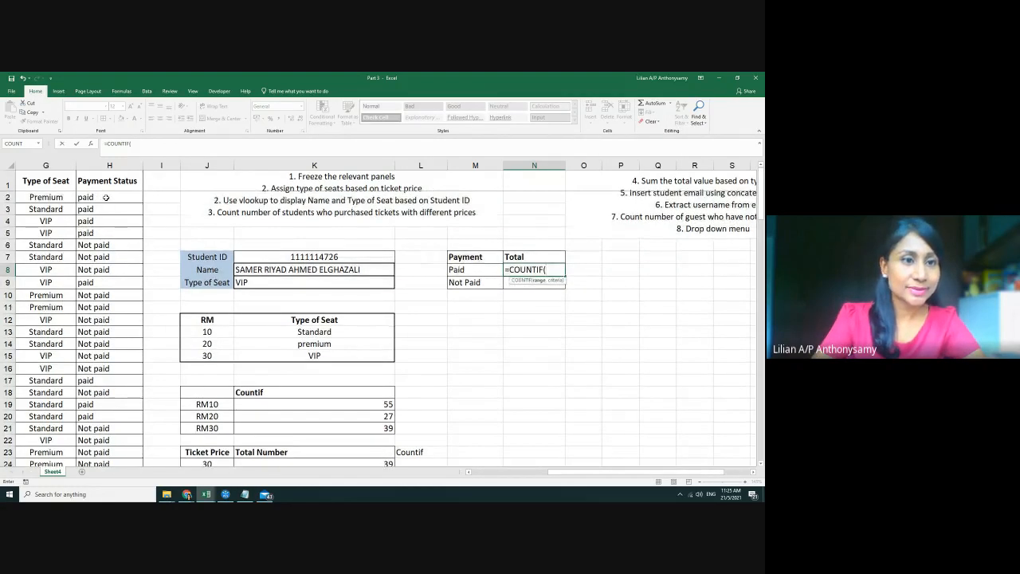
drag(105, 197, 118, 424)
scroll(462, 387, up, 20)
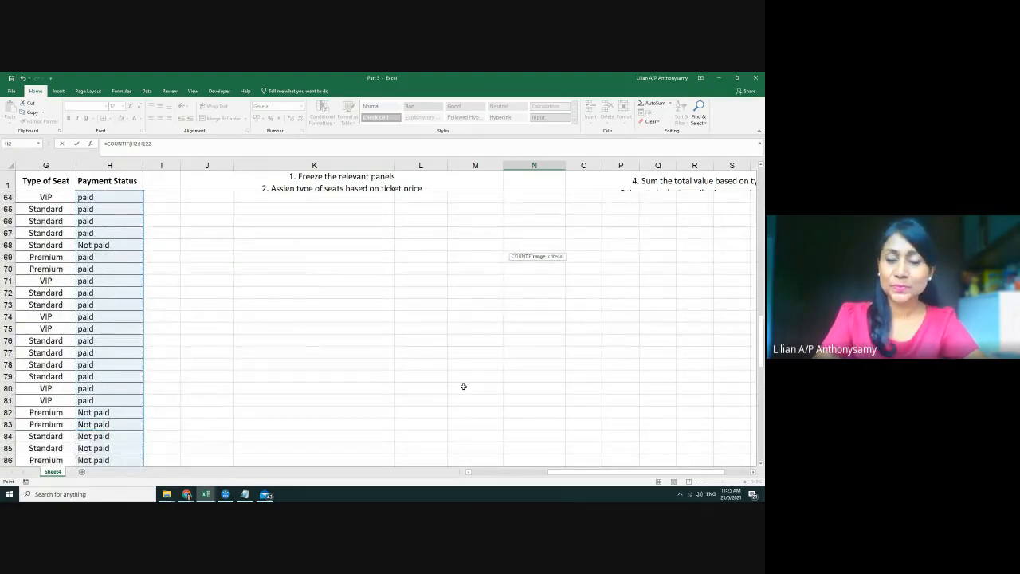
scroll(462, 384, up, 4)
text(,)
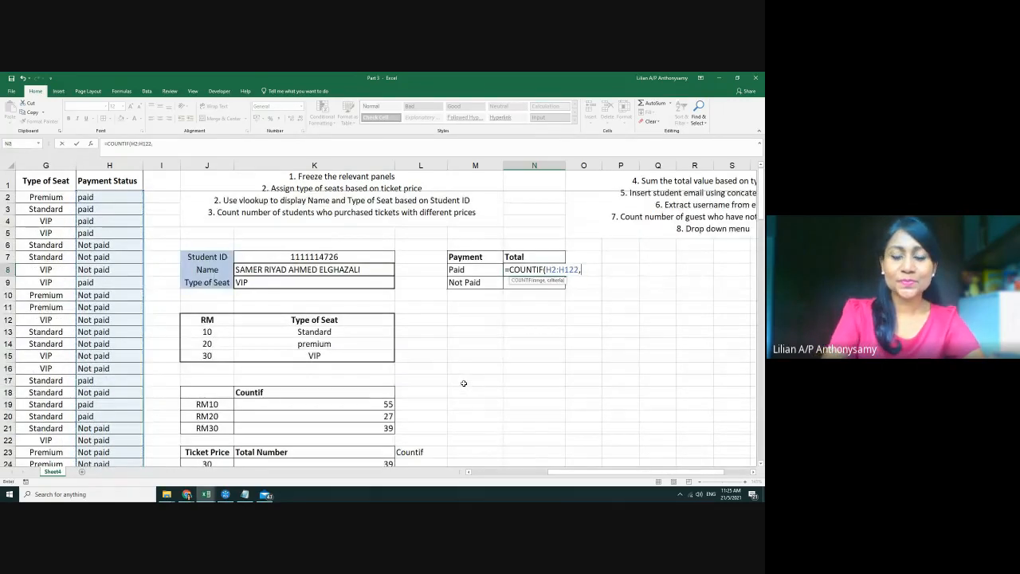
text("Paid)
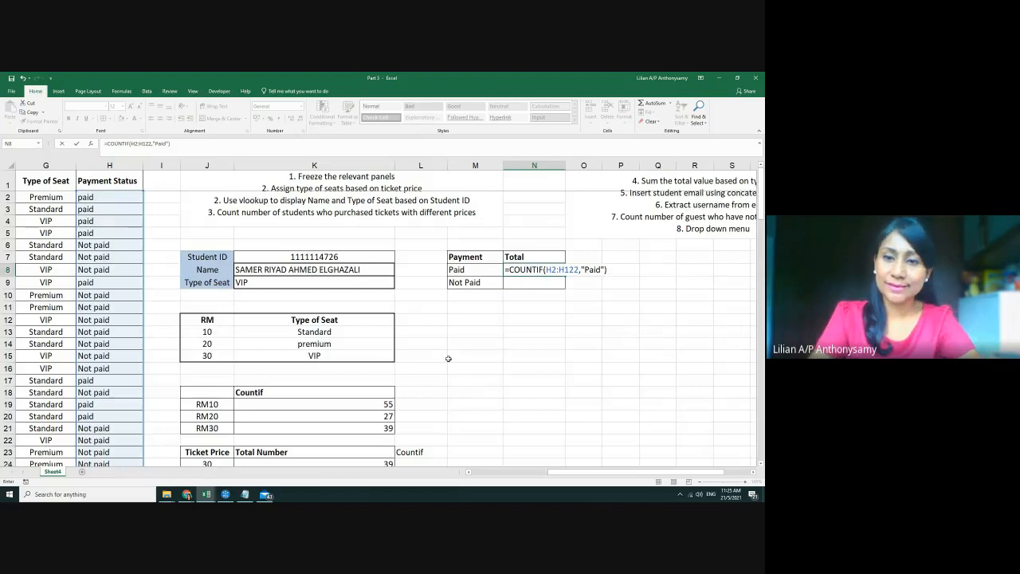
click(550, 269)
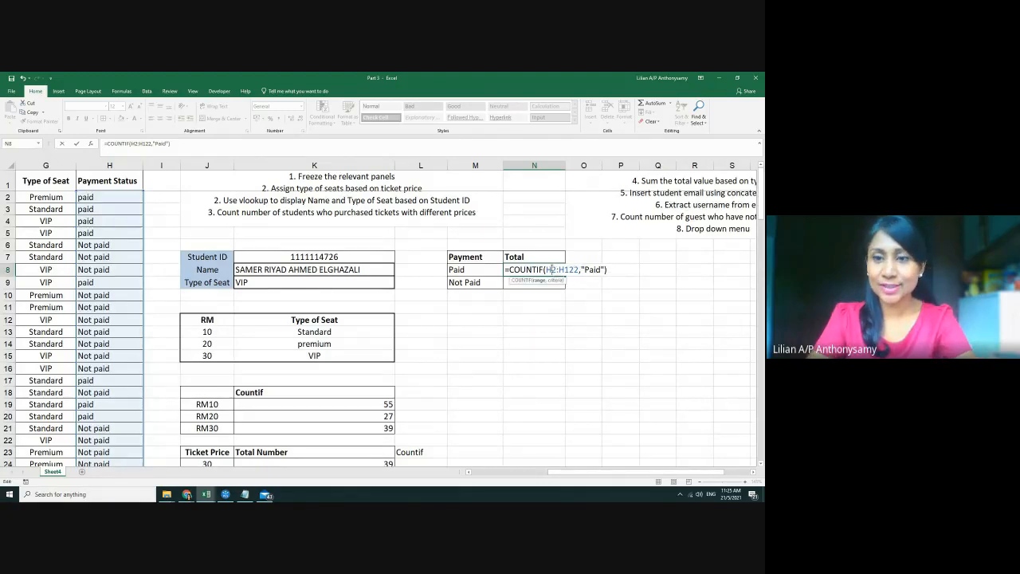
key(F4)
key(Return)
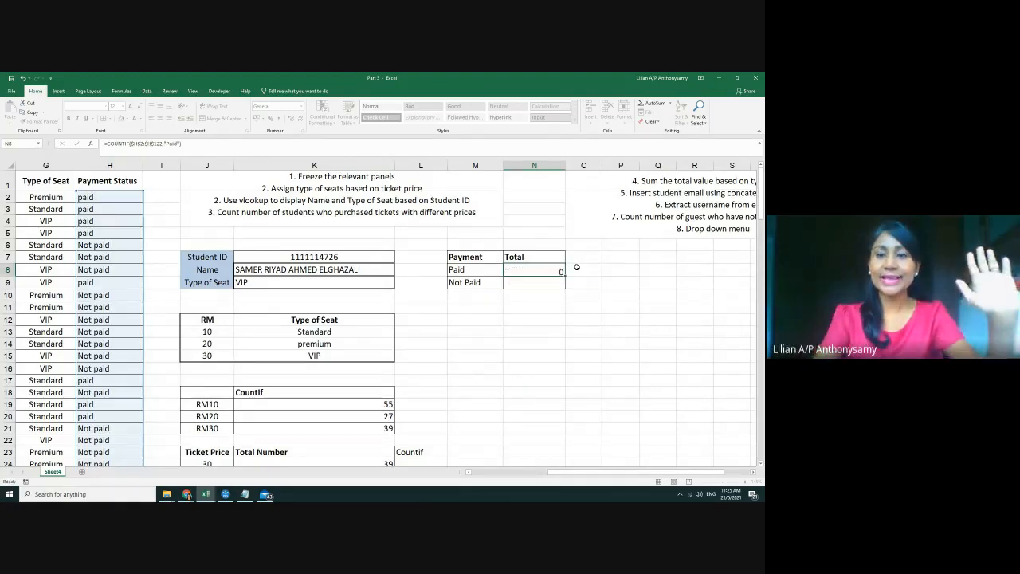
click(542, 271)
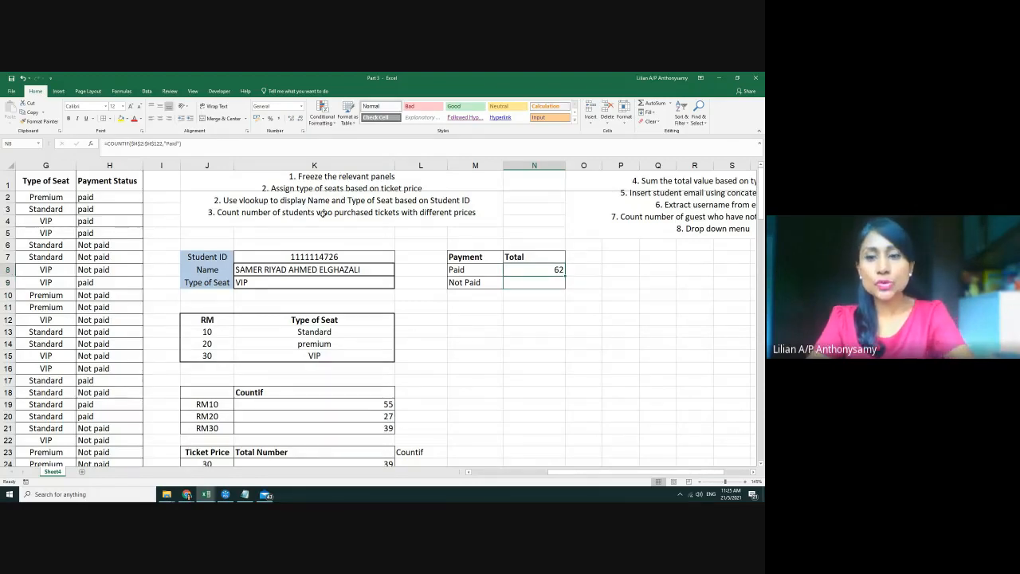
Copy the Paid formula to N9 and change its criteria to "Not Paid"
key(F2)
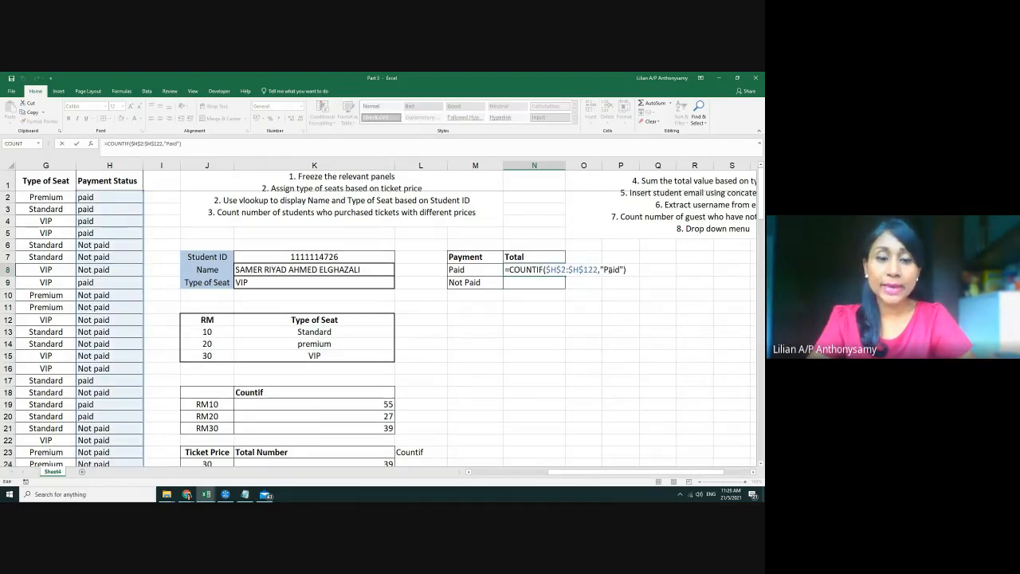
key(Escape)
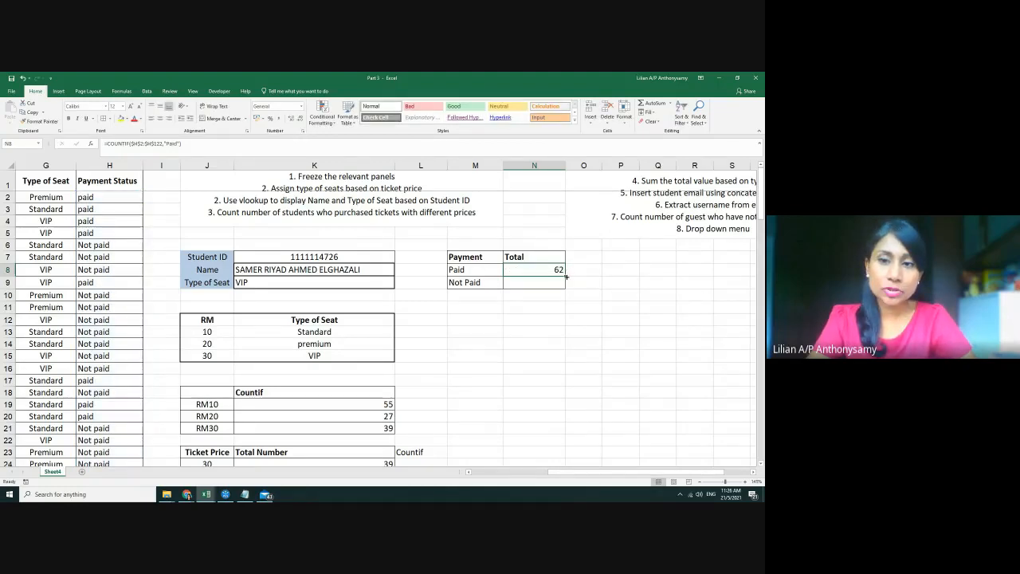
drag(566, 276, 566, 287)
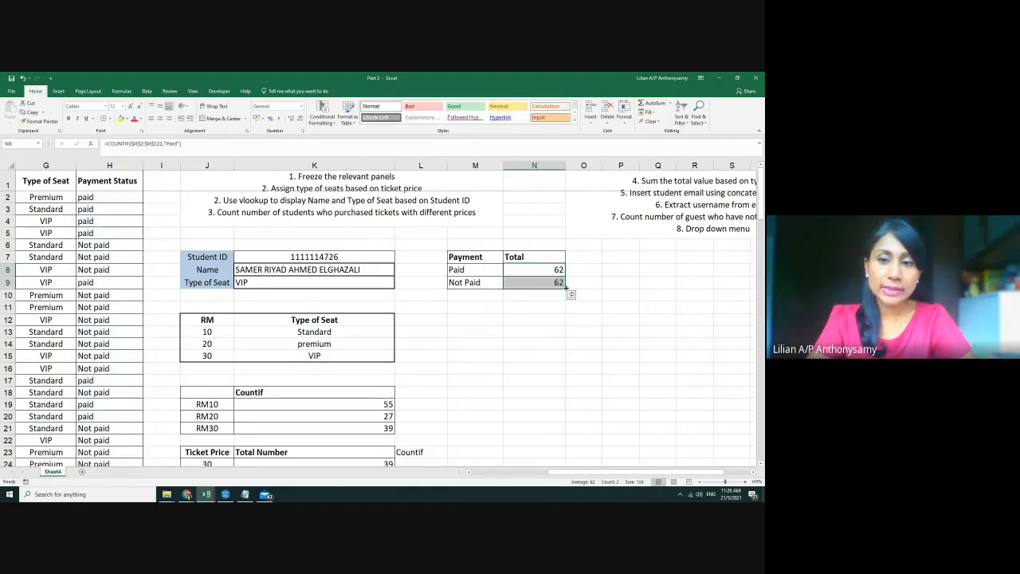
click(540, 285)
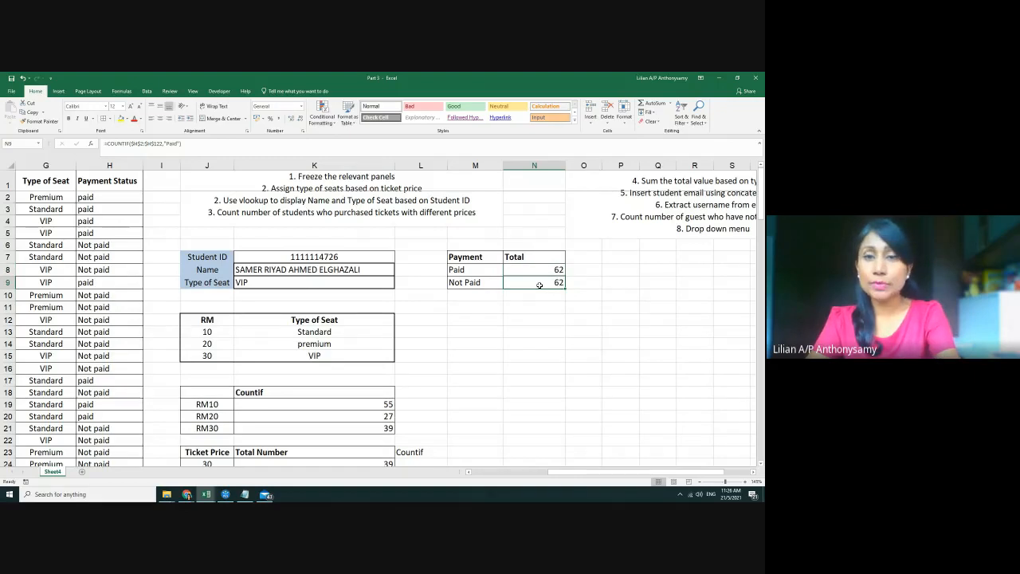
double_click(540, 284)
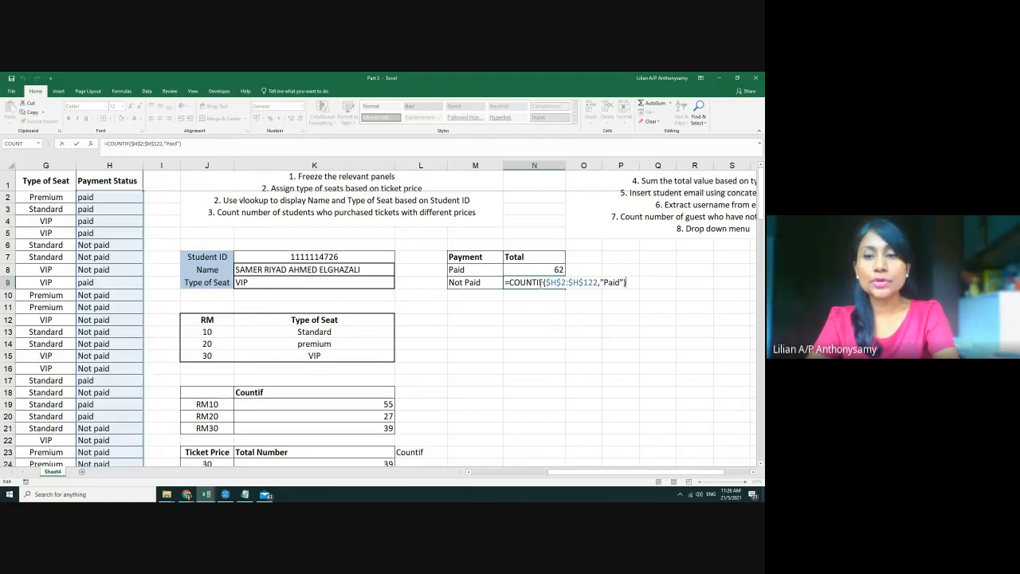
key(Escape)
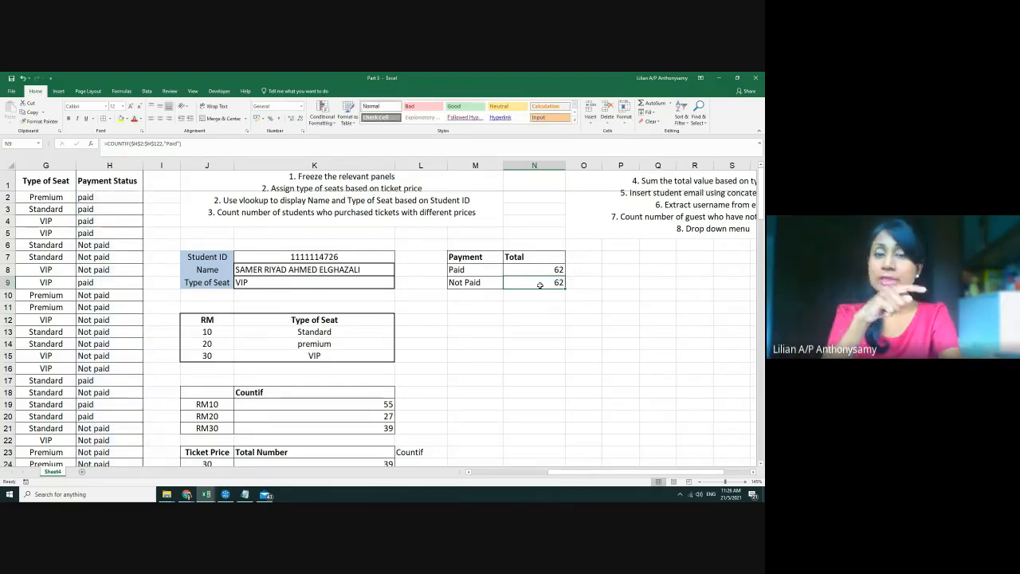
double_click(539, 285)
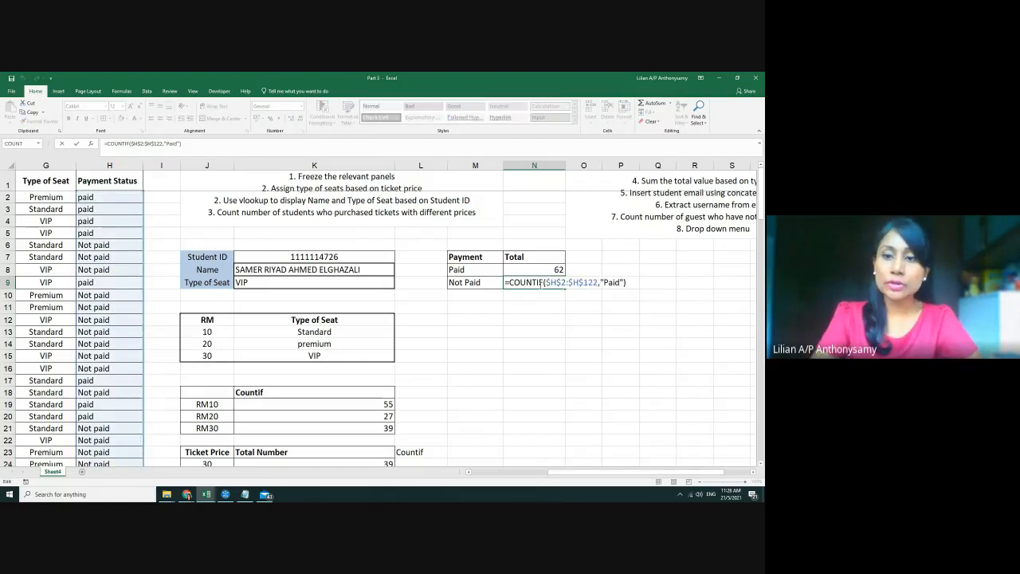
key(Left)
key(Left)
key(Left)
key(Left)
text(Not)
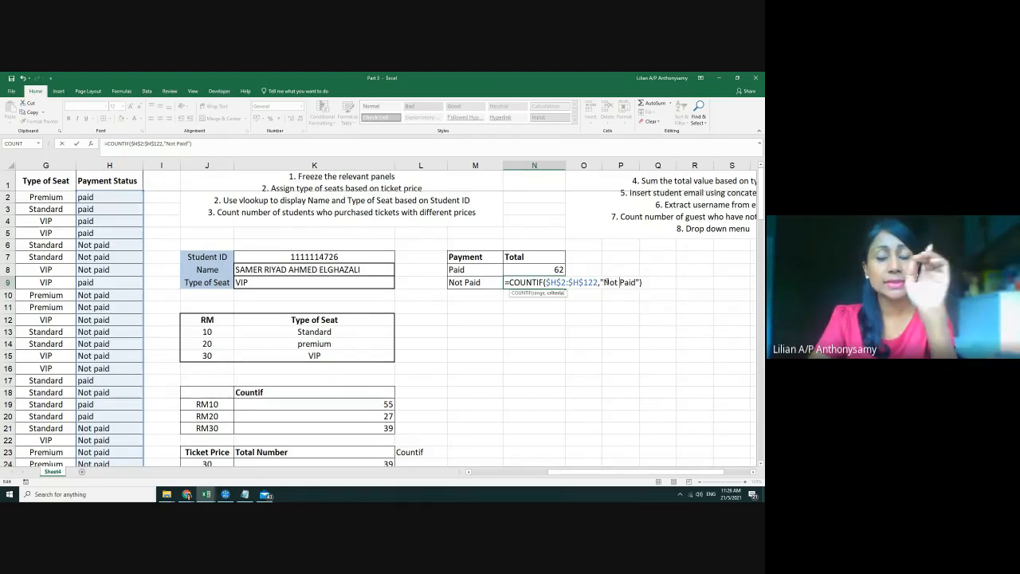
key(Return)
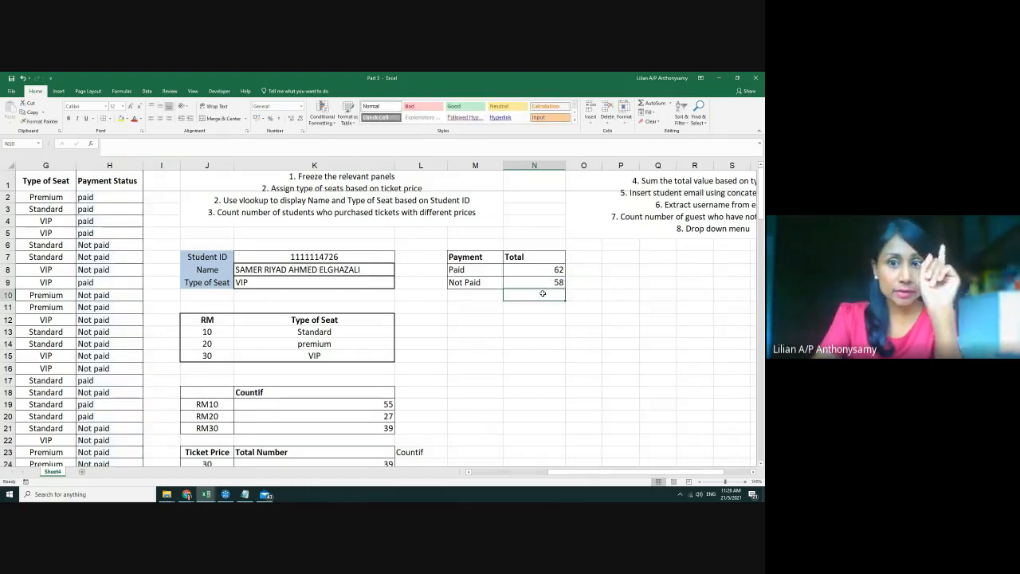
Test the N9 criteria as "unPaid", which returns 0
click(532, 282)
double_click(530, 283)
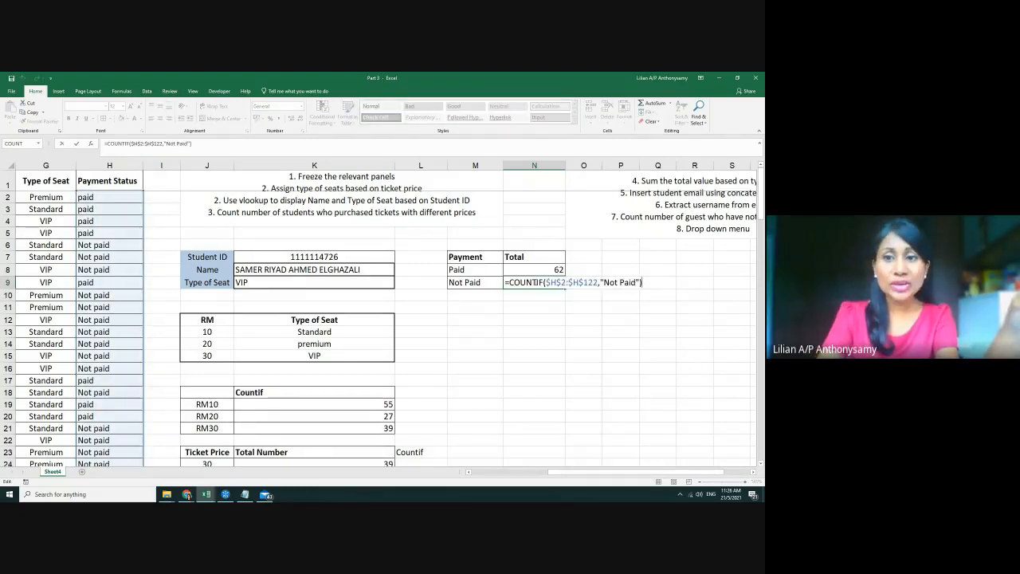
key(Left)
key(Left)
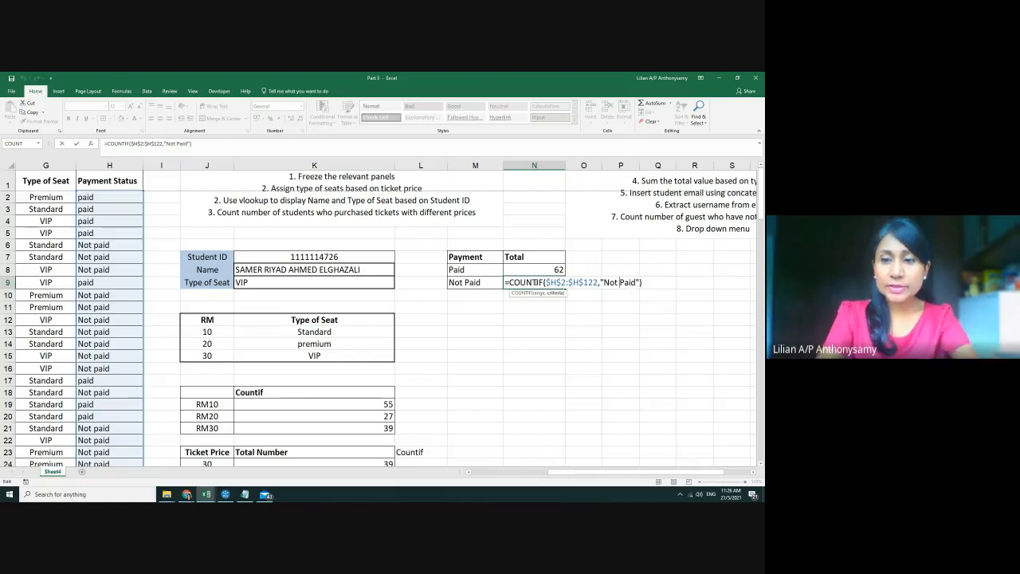
key(BackSpace)
key(BackSpace)
key(BackSpace)
key(BackSpace)
text(un)
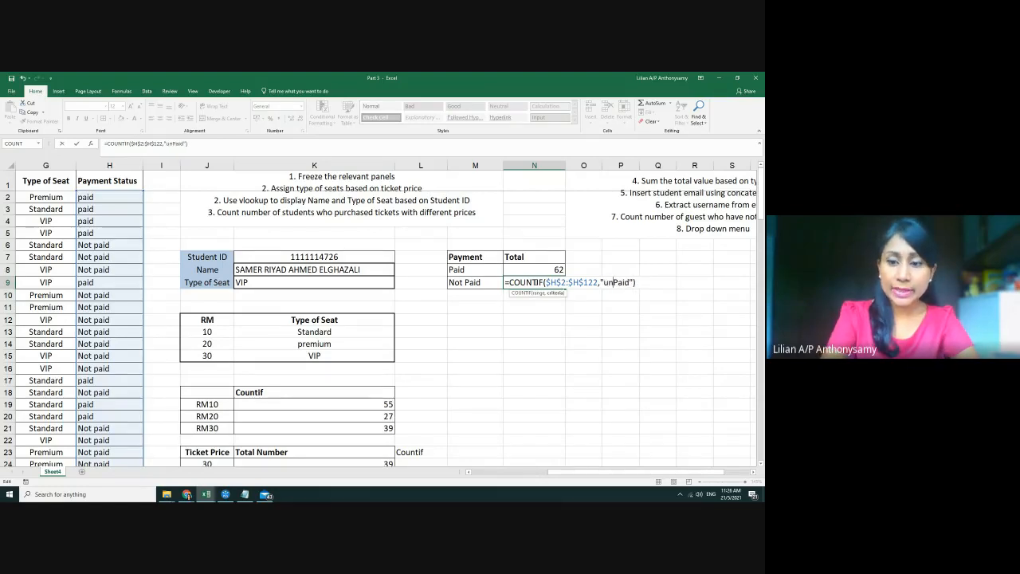
key(Return)
Change N9's criteria back to "not Paid" to count unpaid students
click(534, 282)
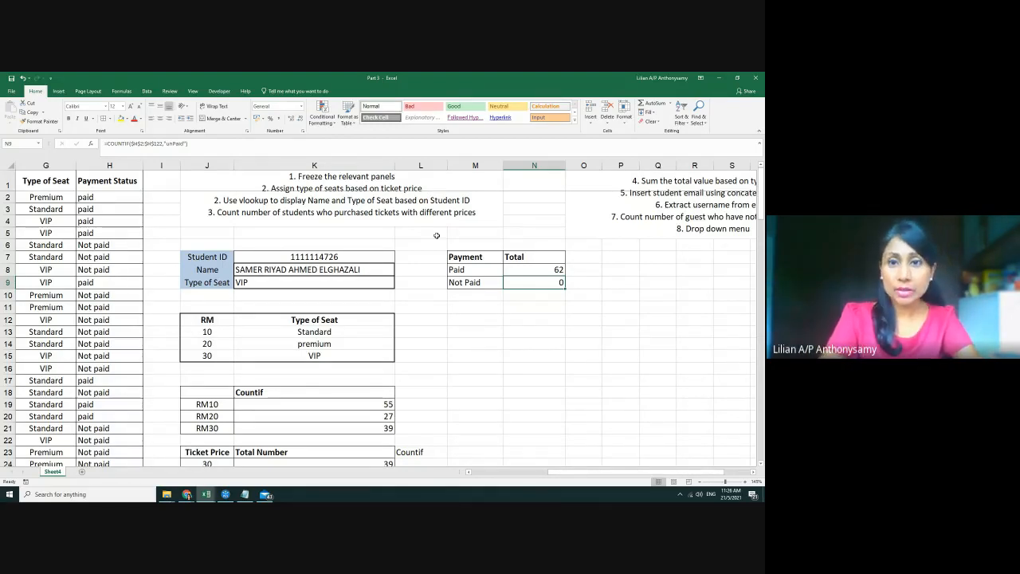
key(F2)
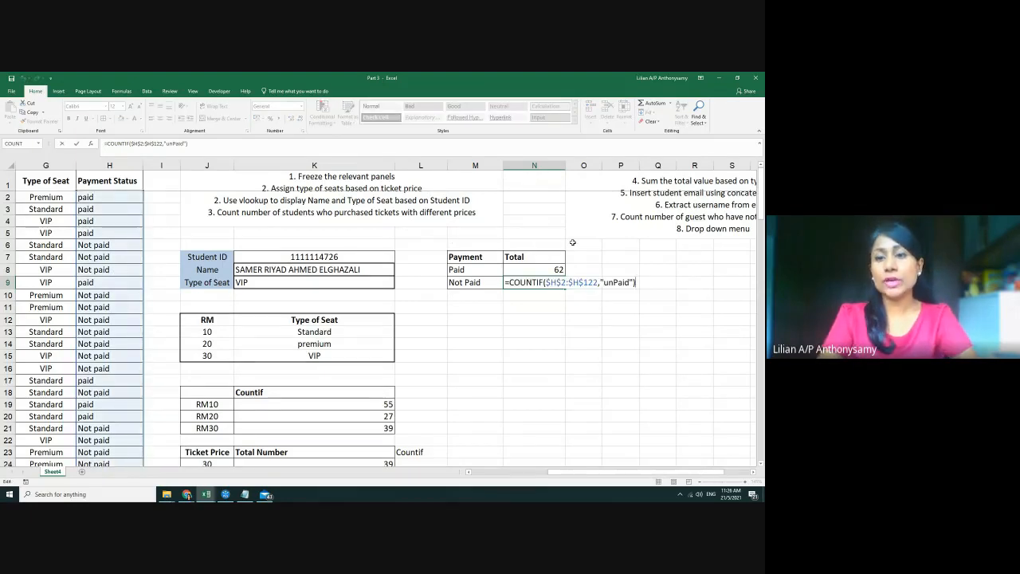
key(Left)
key(Left)
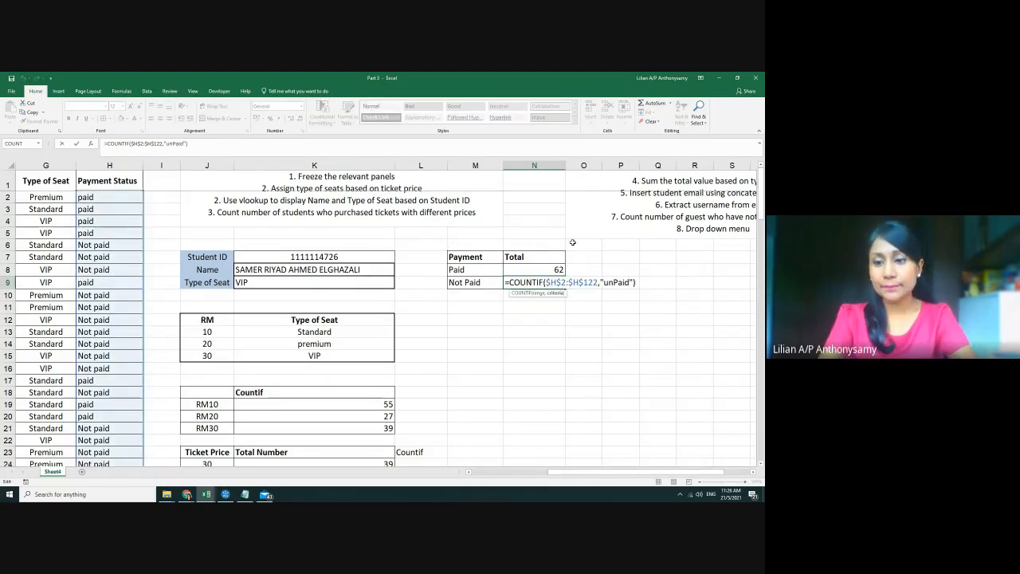
key(Left)
key(Left)
key(Left)
key(Left)
key(BackSpace)
key(BackSpace)
text(not)
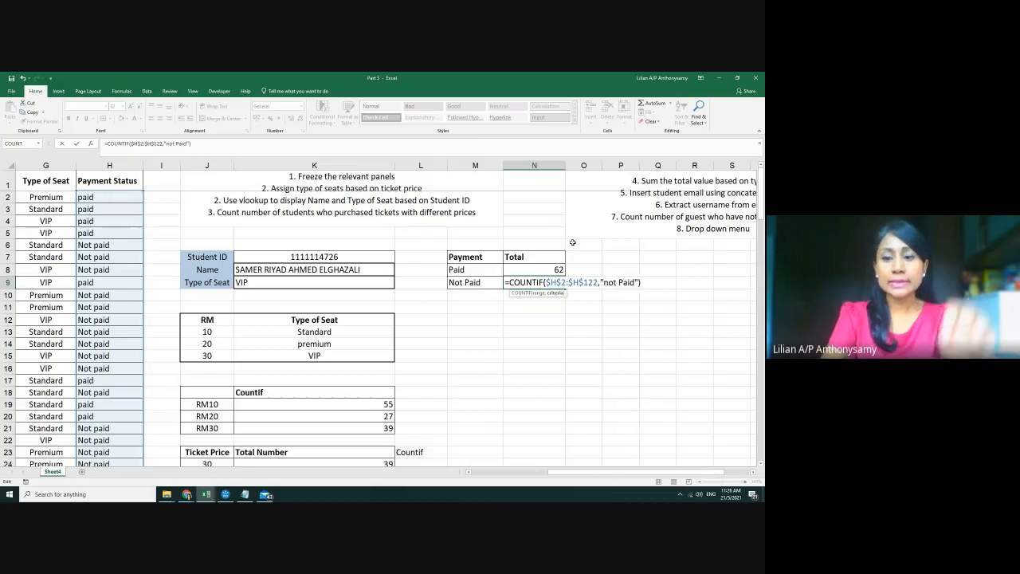
key(Return)
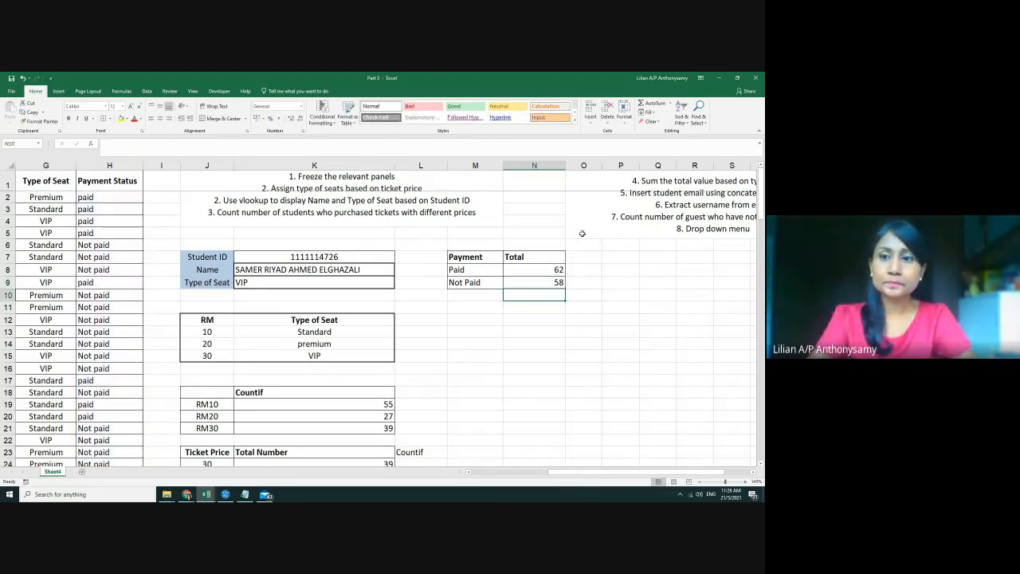
Scroll back to the Type of Seat column, select G2, and show the Data ribbon
click(706, 229)
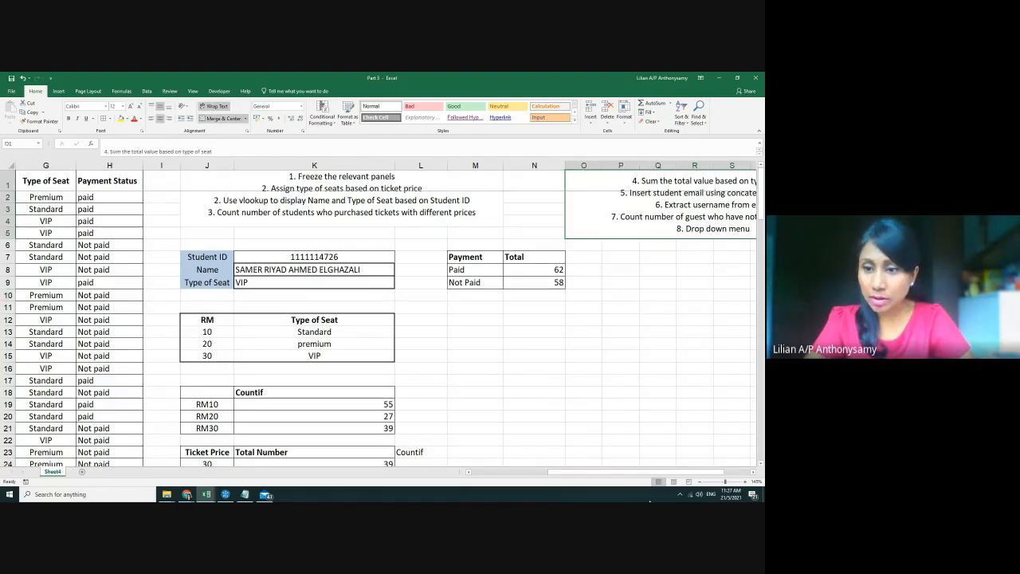
drag(620, 473, 414, 465)
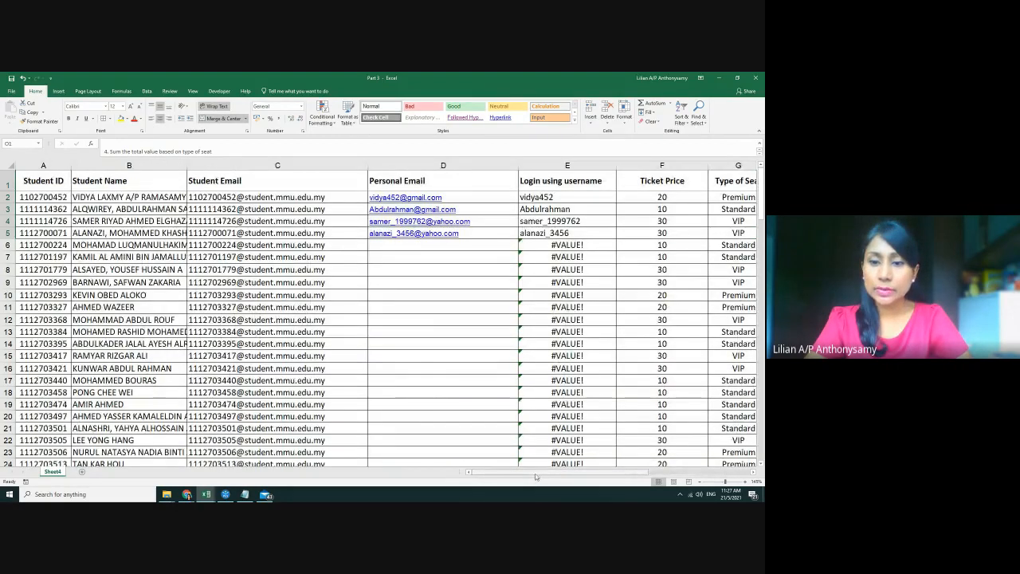
drag(535, 472, 575, 473)
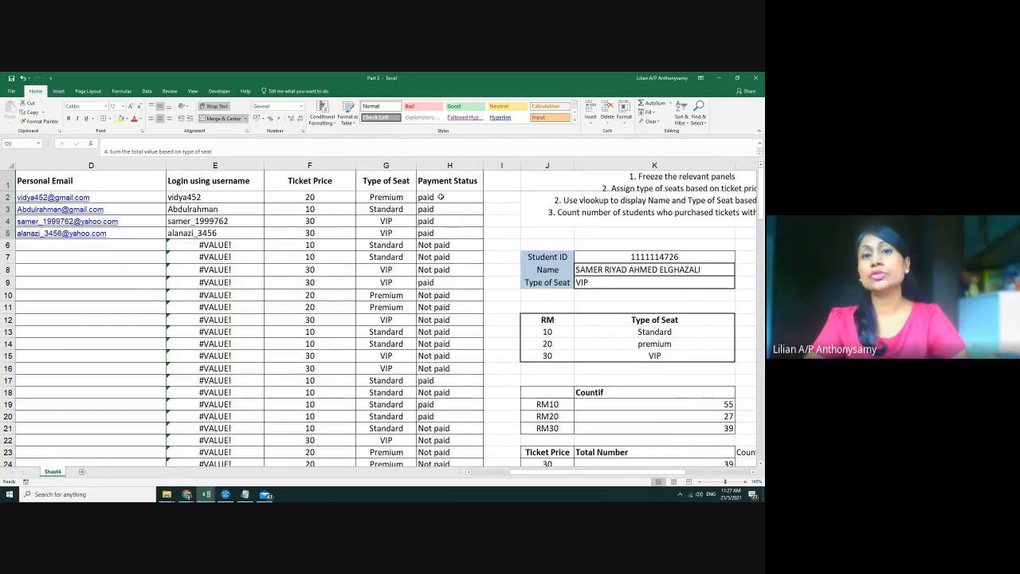
click(412, 196)
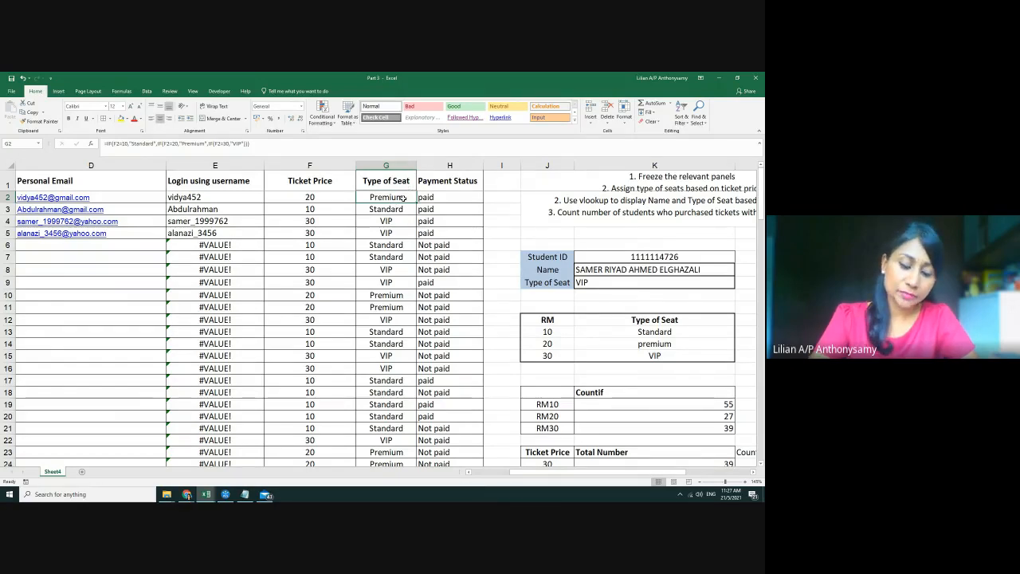
click(148, 90)
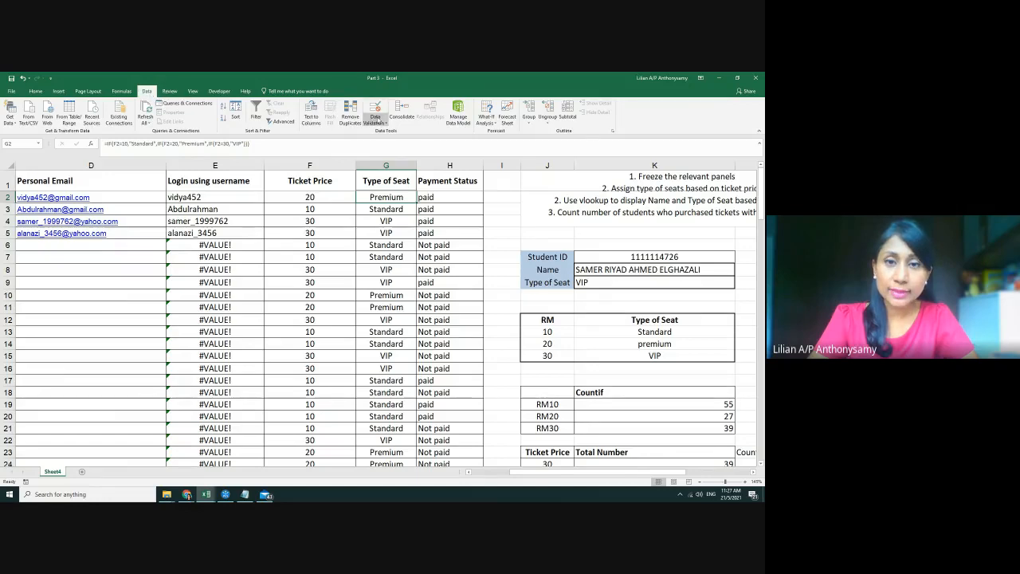
Open Data Validation for G2 and set Allow to List
click(375, 123)
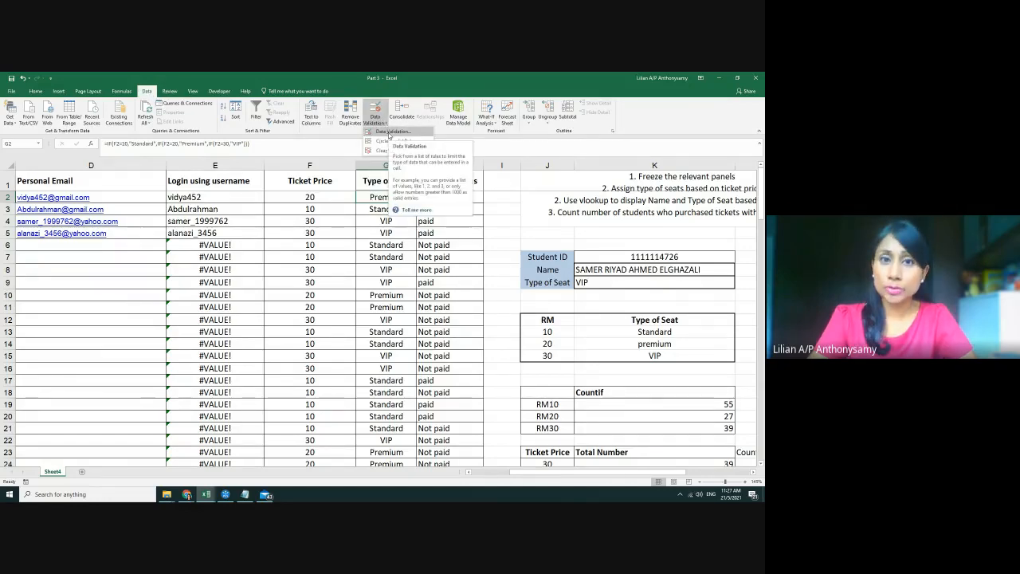
click(389, 133)
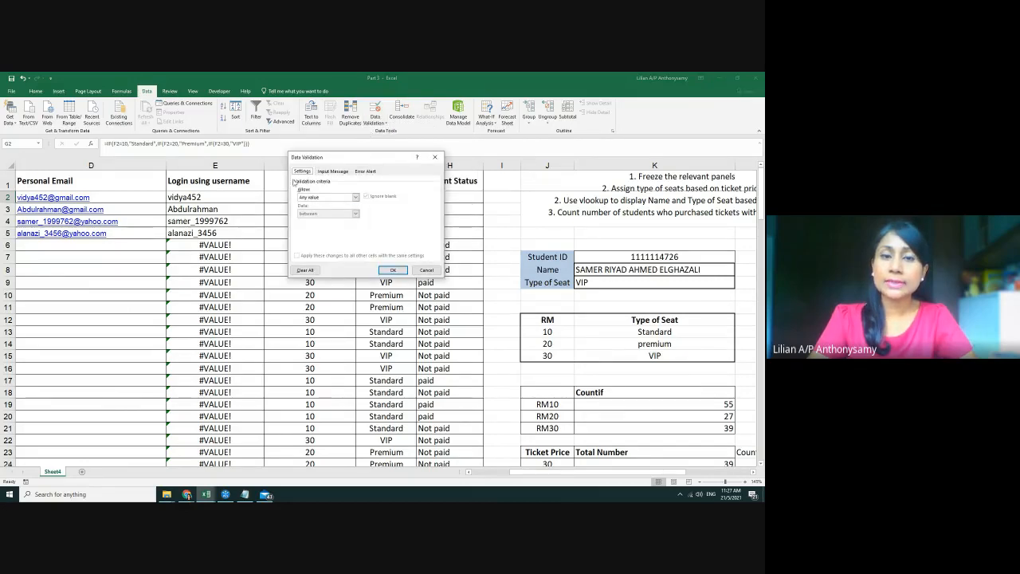
click(355, 196)
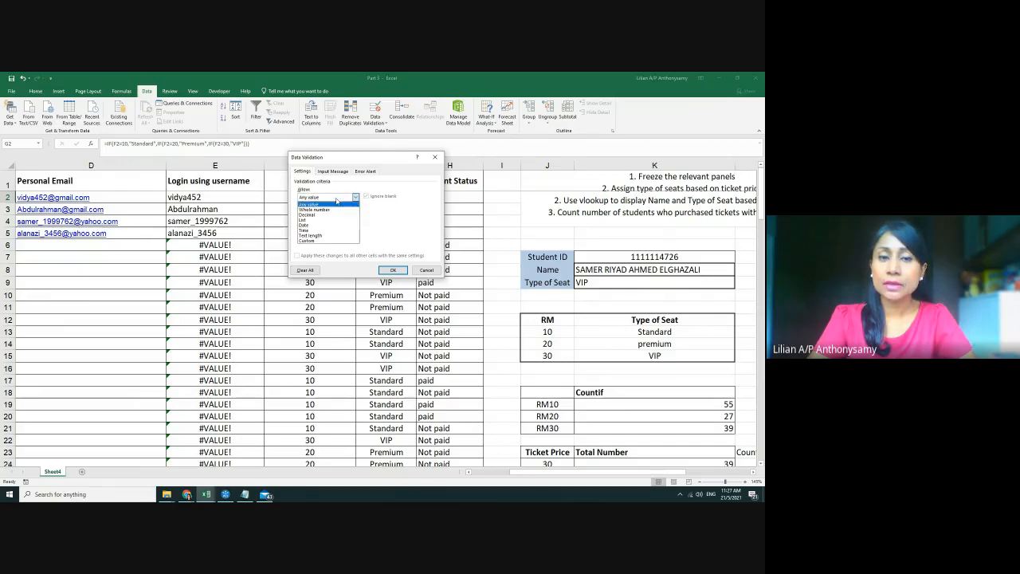
click(303, 219)
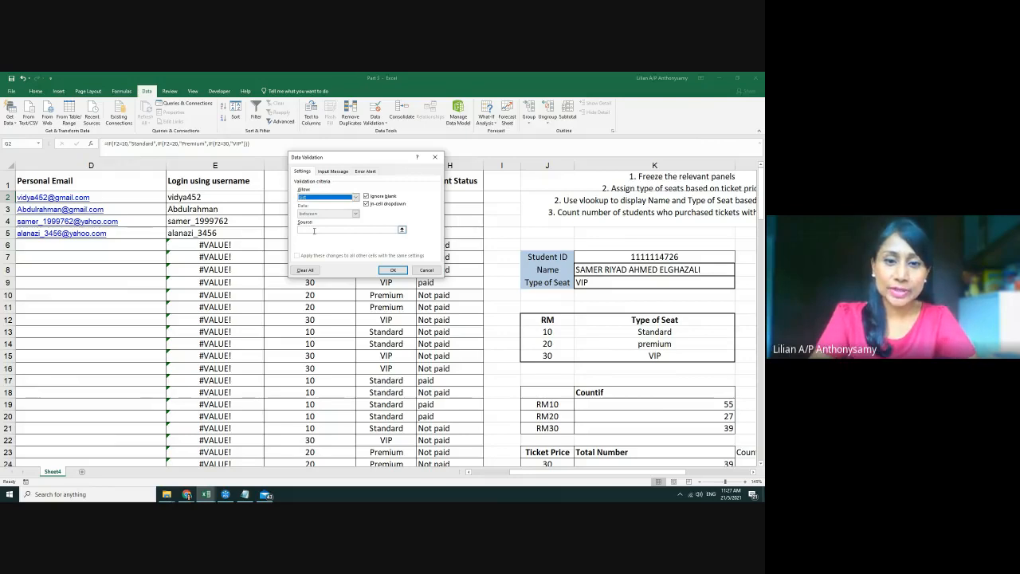
Enter Standard, Premium, VIP as the list source, confirm, and check G2's drop-down
click(314, 230)
text(Standard, Pre)
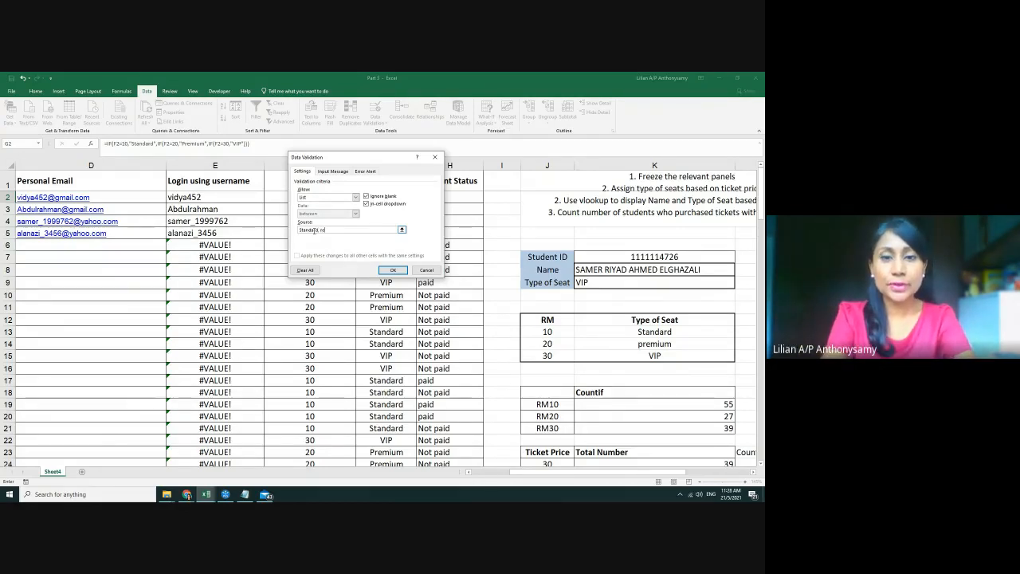
key(BackSpace)
text(premi)
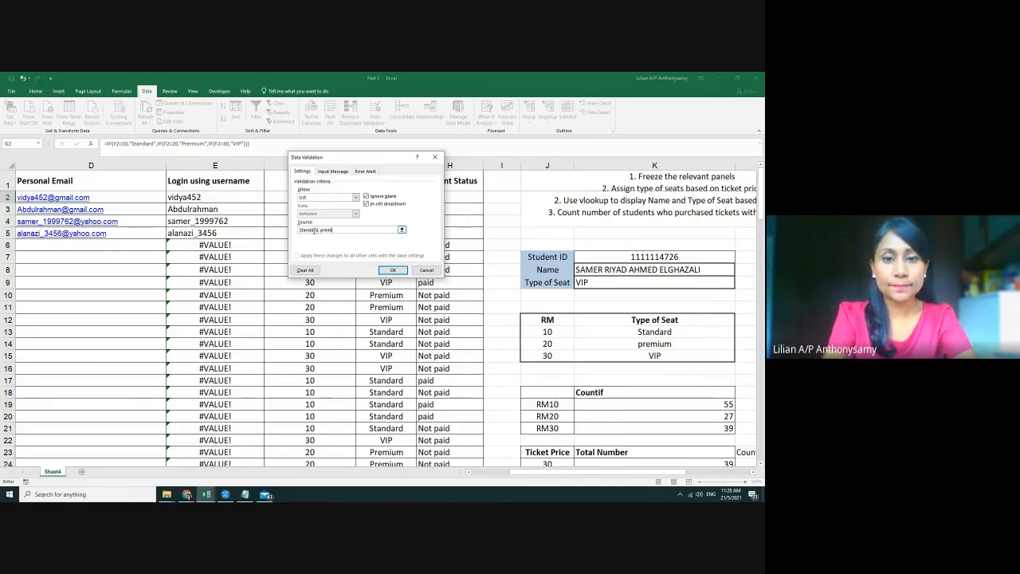
key(BackSpace)
key(BackSpace)
key(BackSpace)
key(BackSpace)
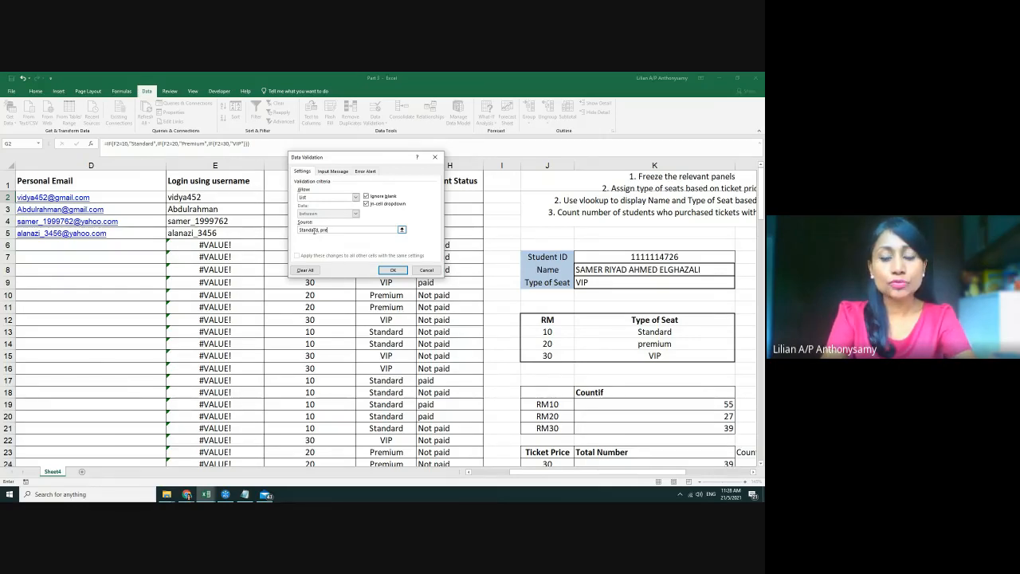
text(remium)
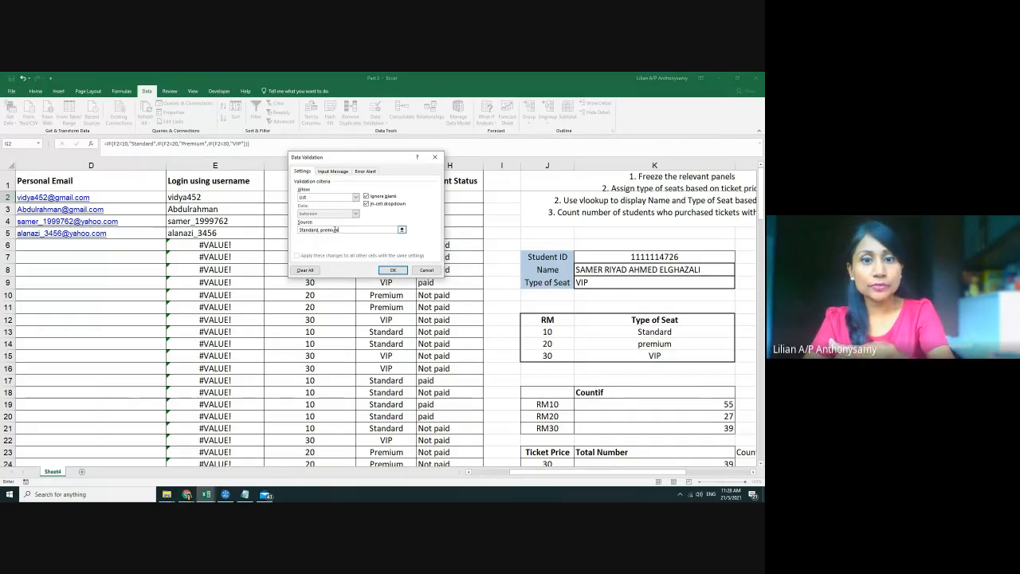
key(BackSpace)
text(P)
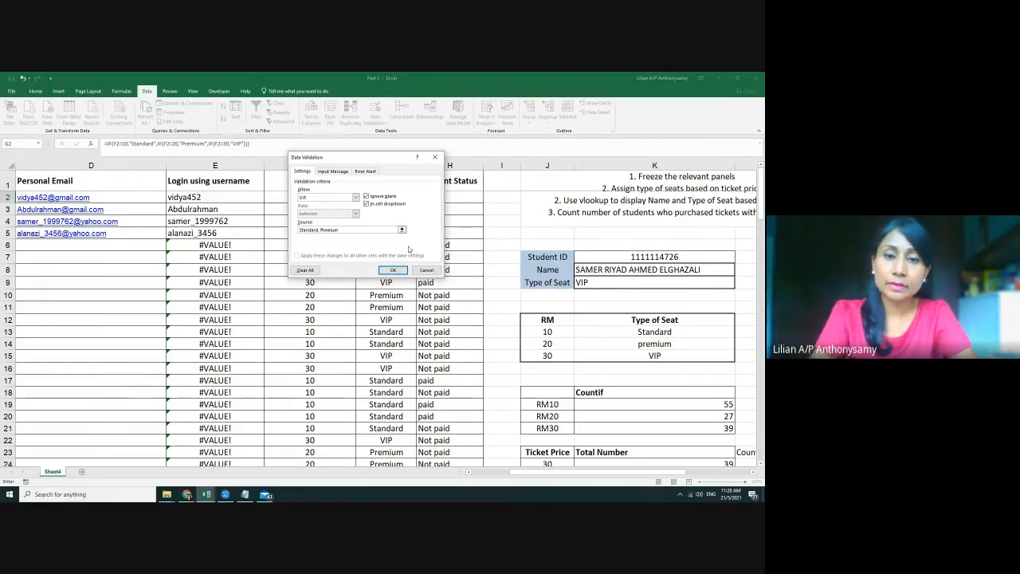
key(Right)
key(ctrl+z)
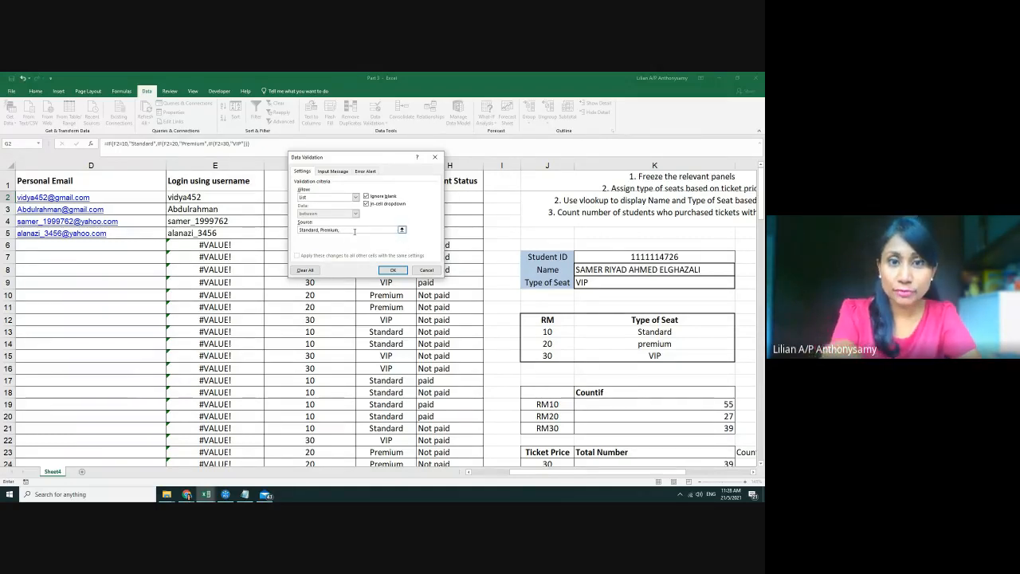
text(VIP)
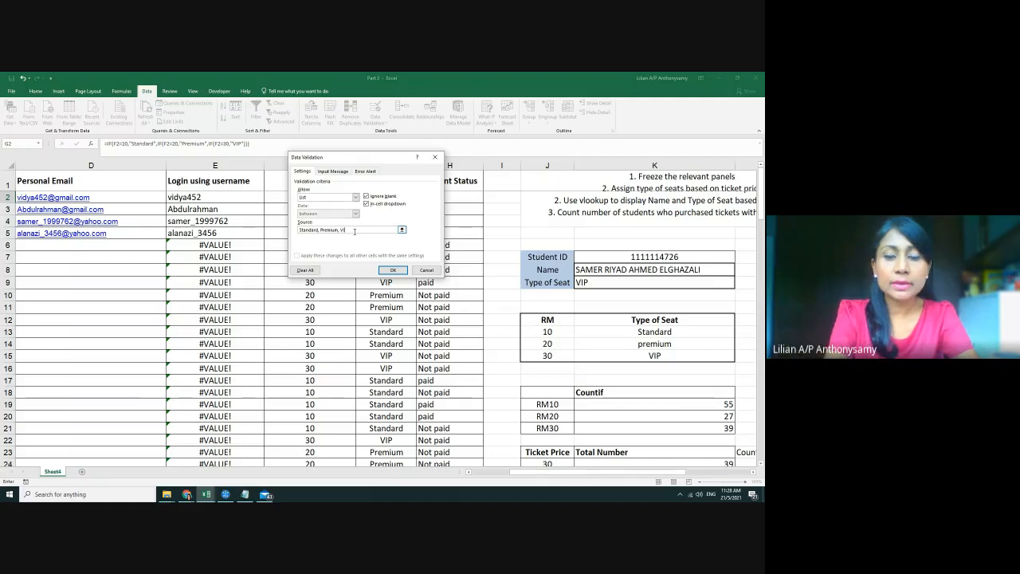
click(391, 271)
click(423, 199)
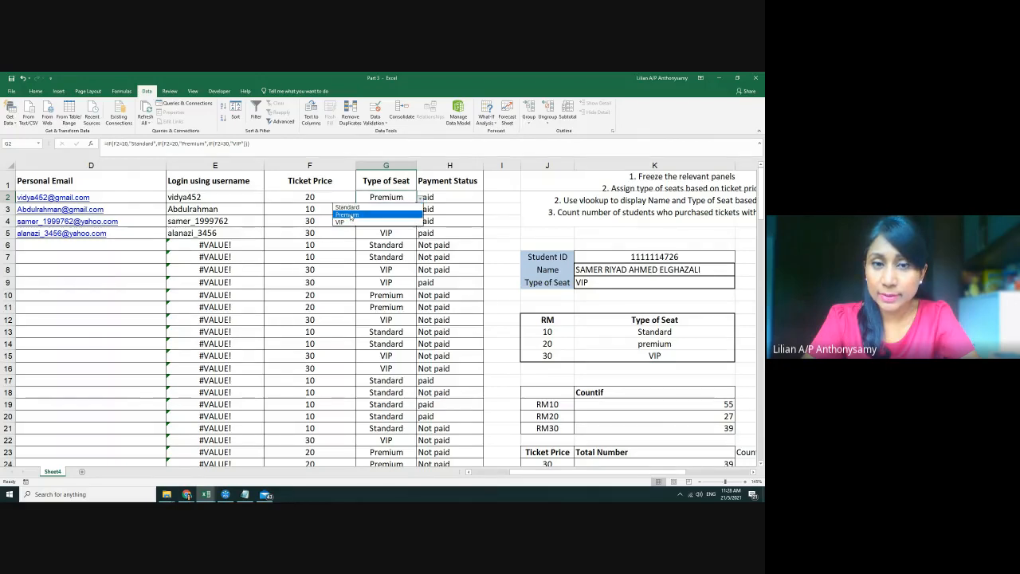
Fill G2's formula and seat-type drop-down down the whole Type of Seat column
click(383, 245)
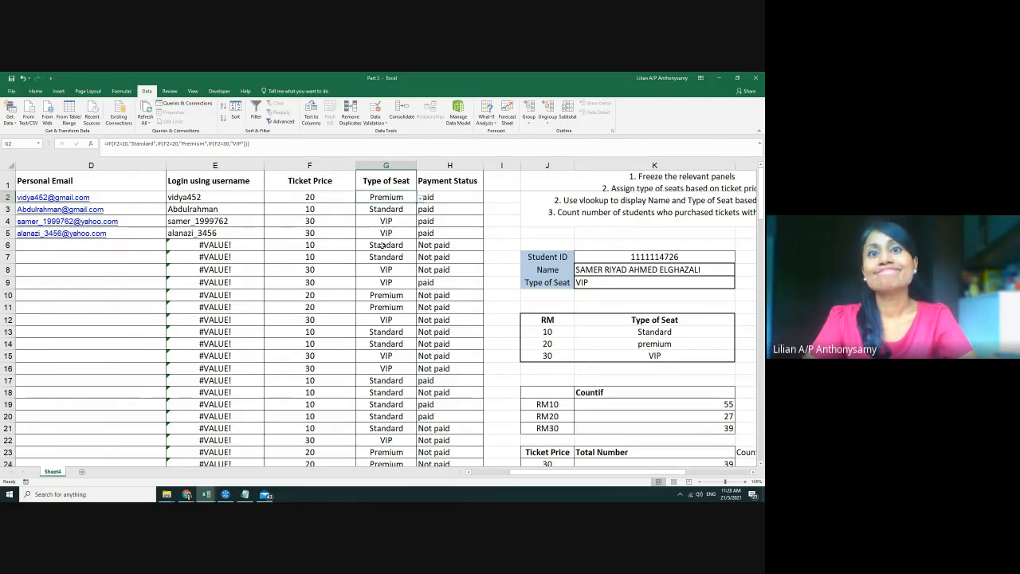
double_click(416, 202)
click(402, 199)
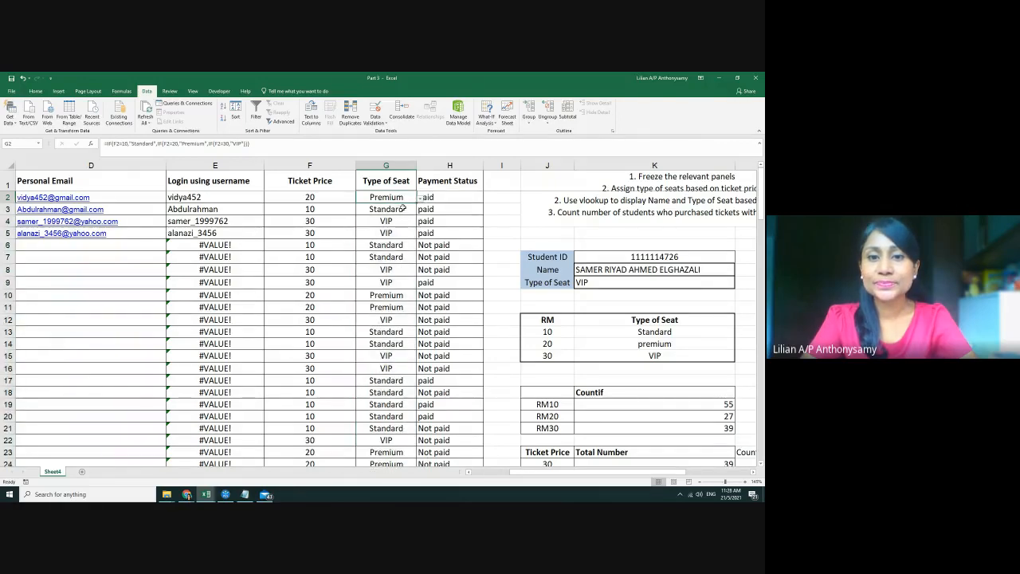
click(404, 209)
click(409, 196)
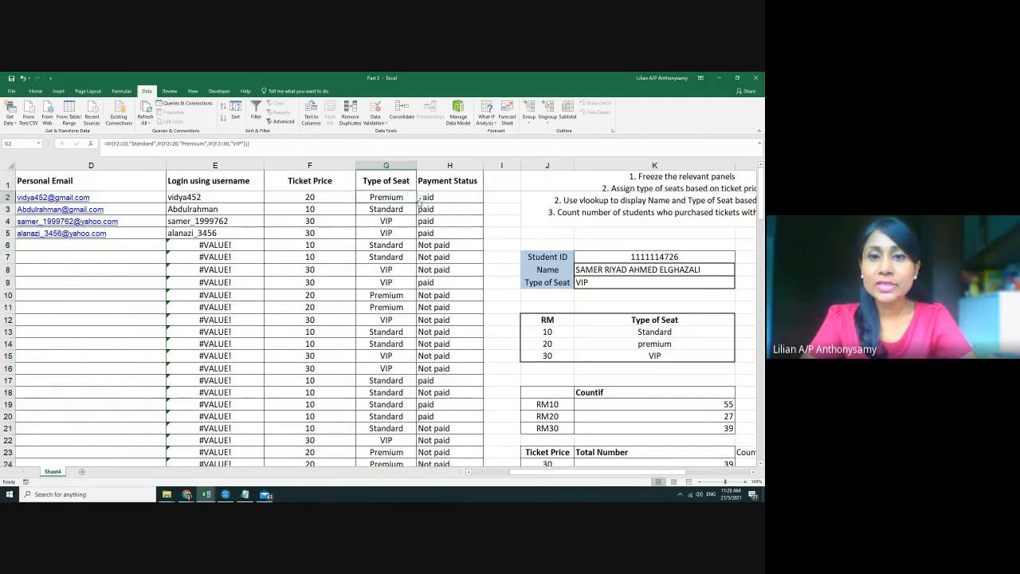
click(403, 210)
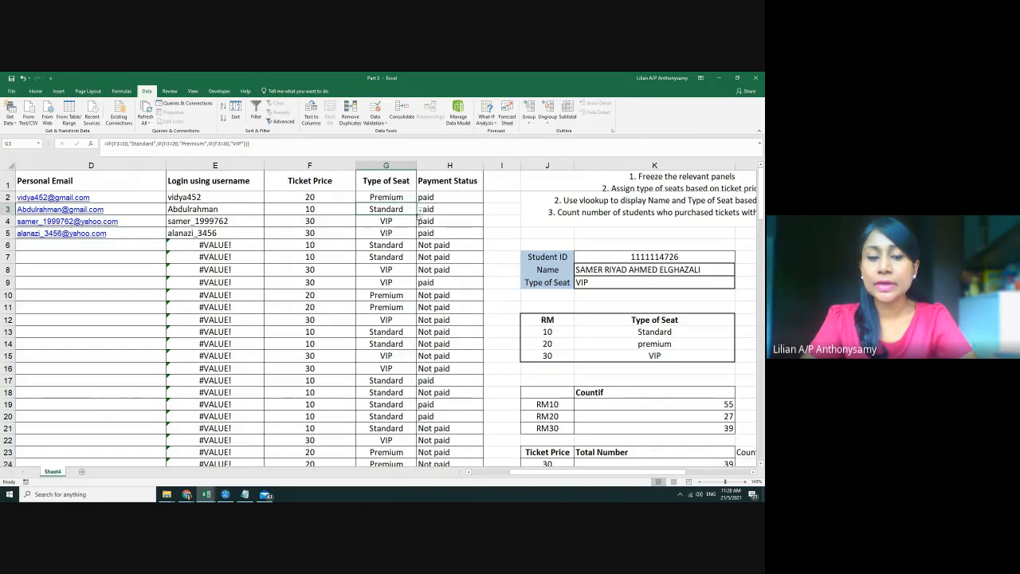
key(Up)
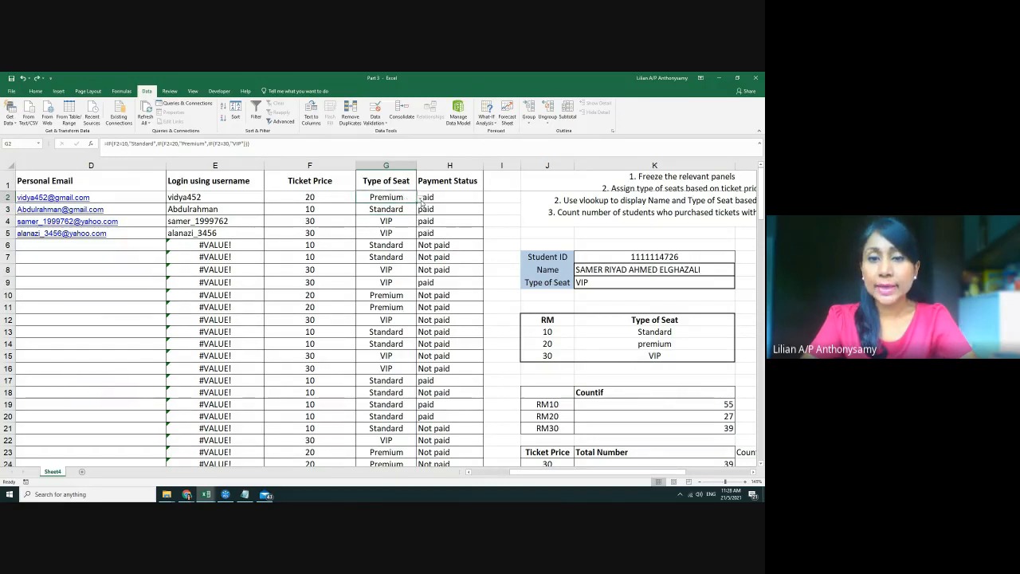
click(420, 201)
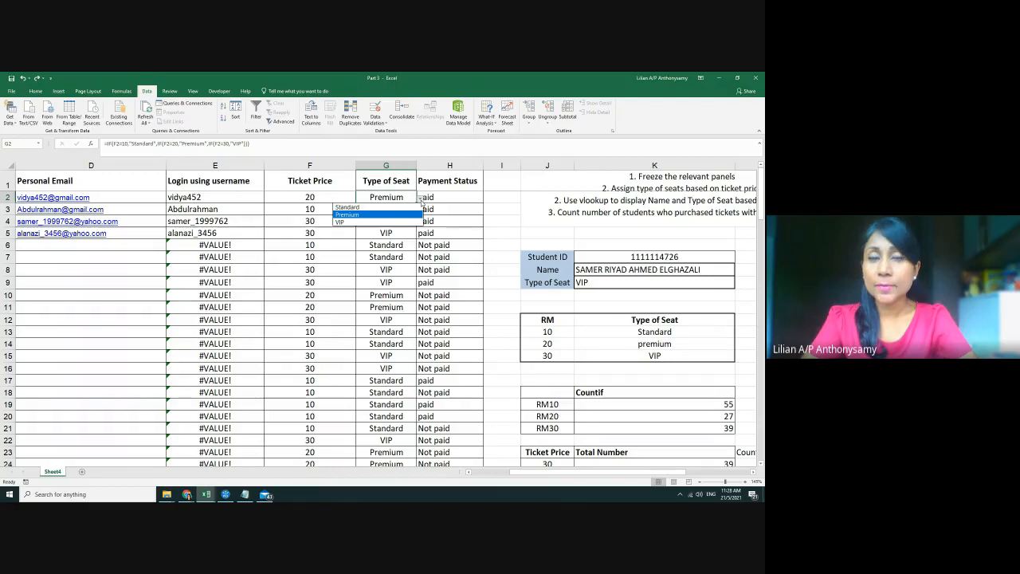
click(391, 198)
click(399, 210)
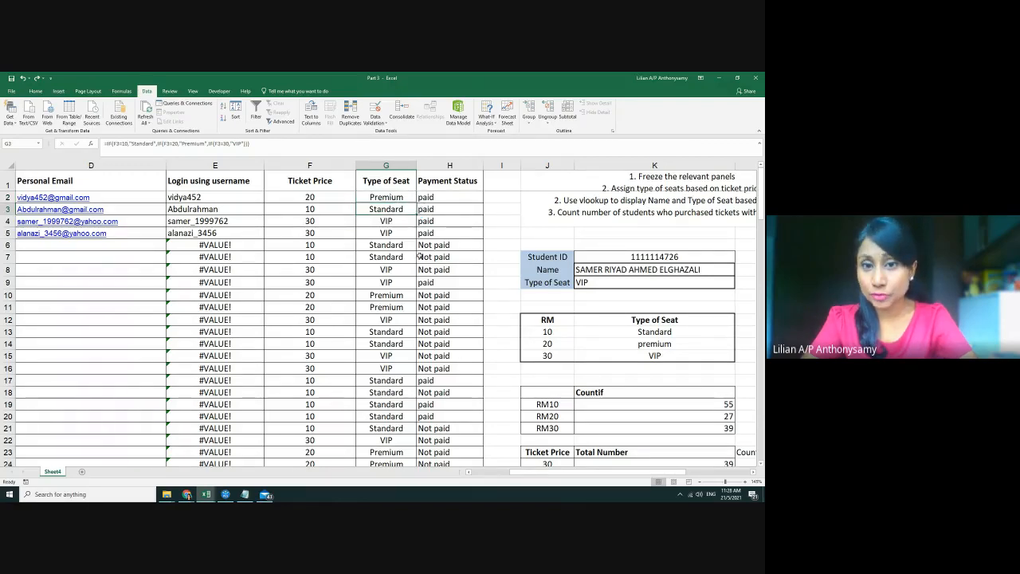
click(391, 196)
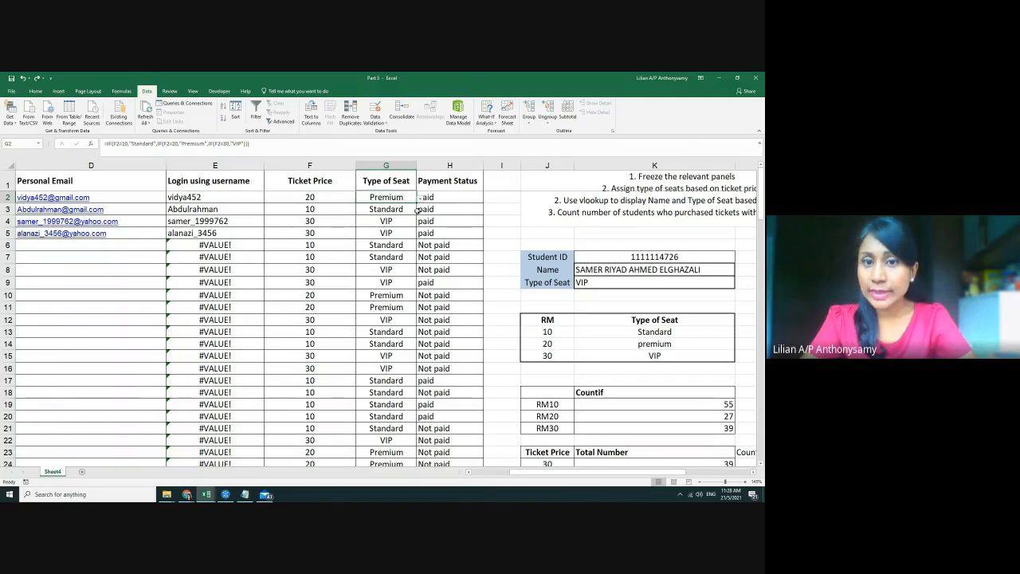
double_click(417, 204)
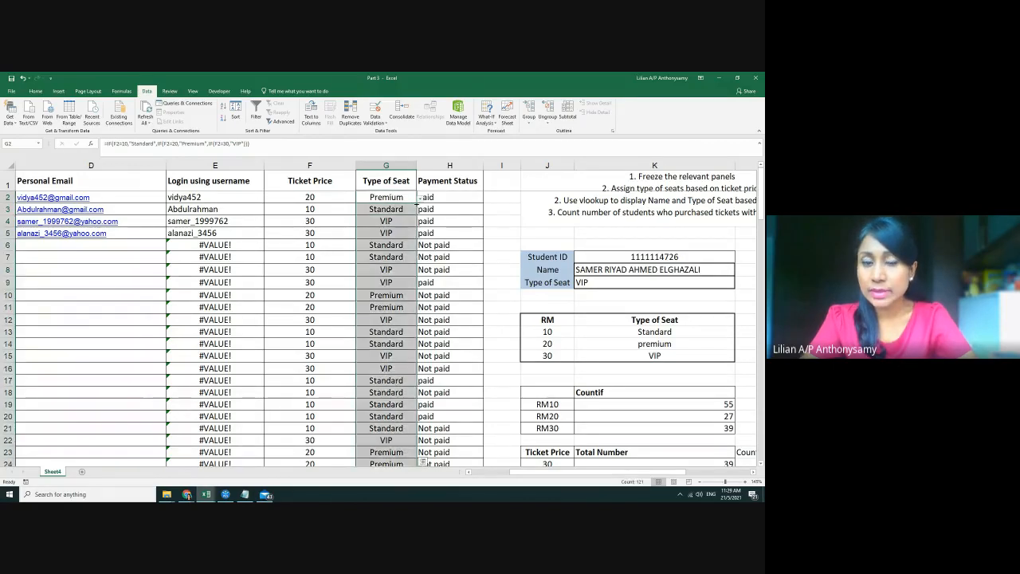
Check the drop-downs in G4 and G7, then set G10's seat type to VIP
click(405, 224)
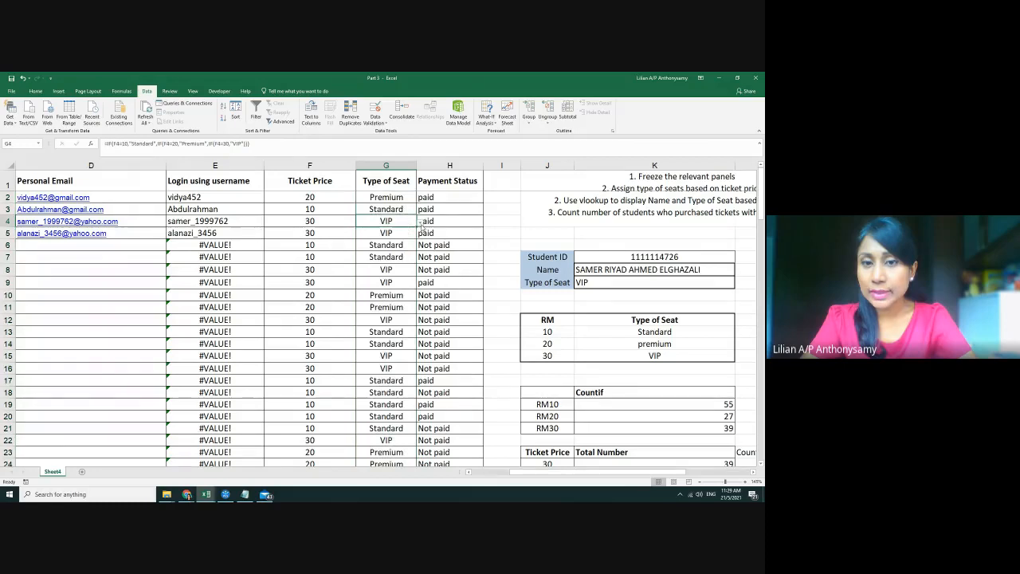
click(421, 224)
click(407, 227)
click(397, 254)
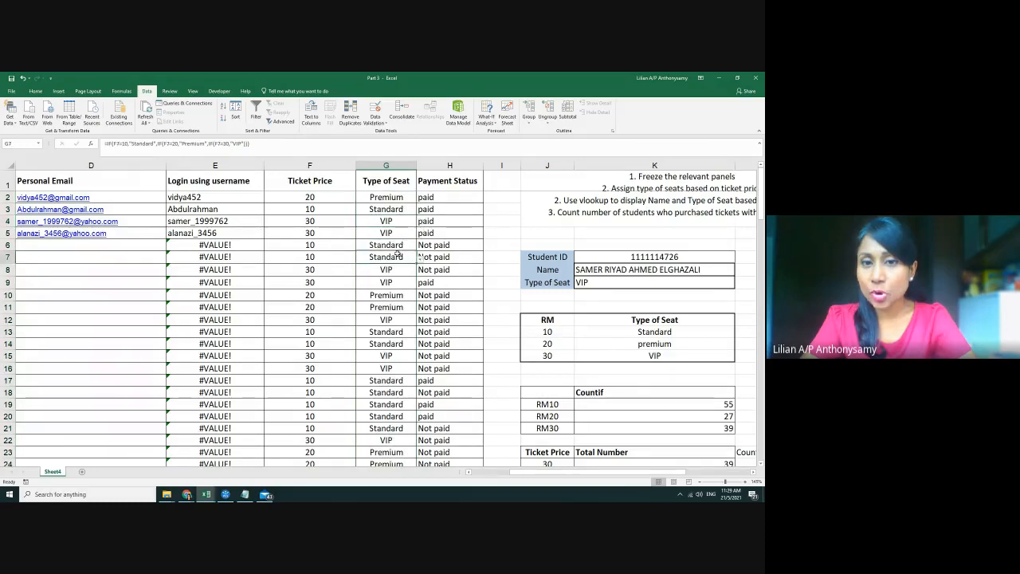
click(420, 258)
click(405, 257)
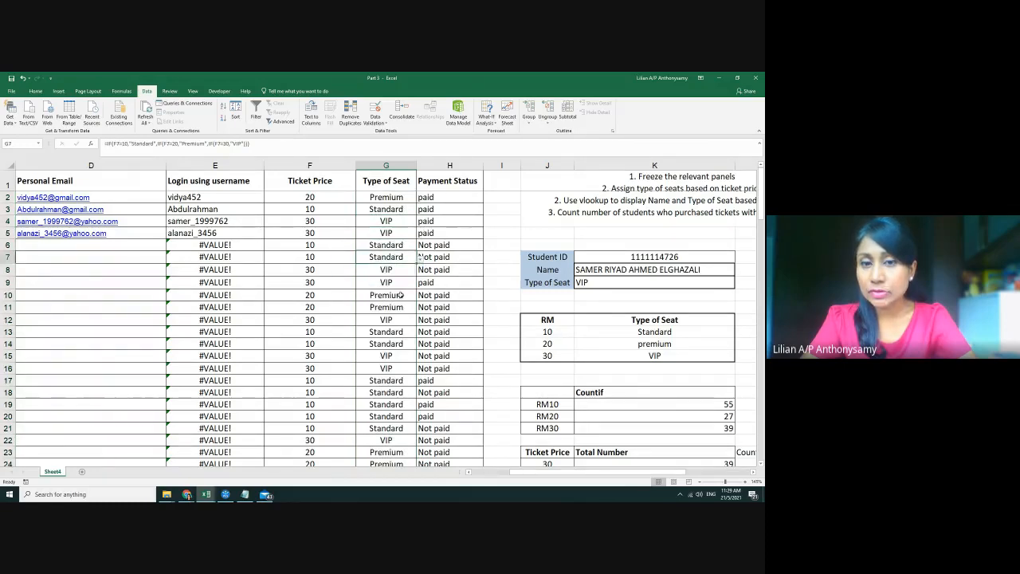
click(398, 295)
click(421, 294)
click(396, 320)
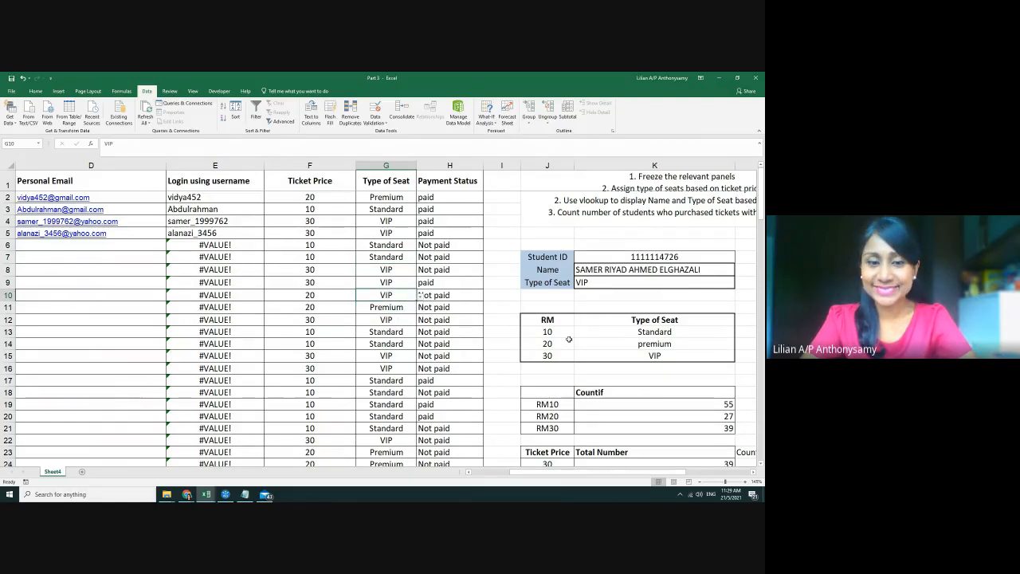
ctrl+scroll(569, 340, down, 3)
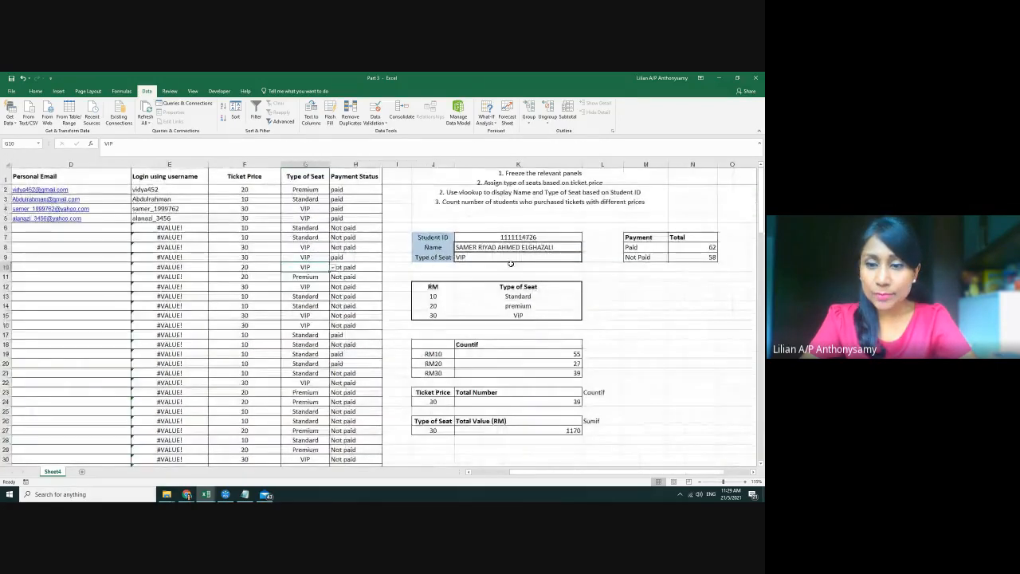
drag(577, 471, 535, 473)
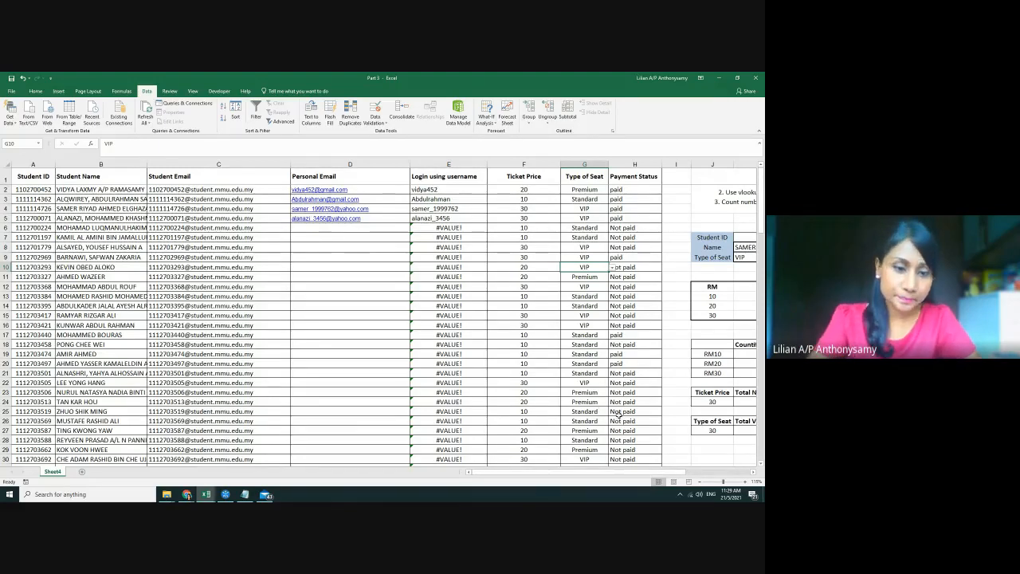
Launch Word from Windows search and create a new blank document
click(118, 494)
text(word)
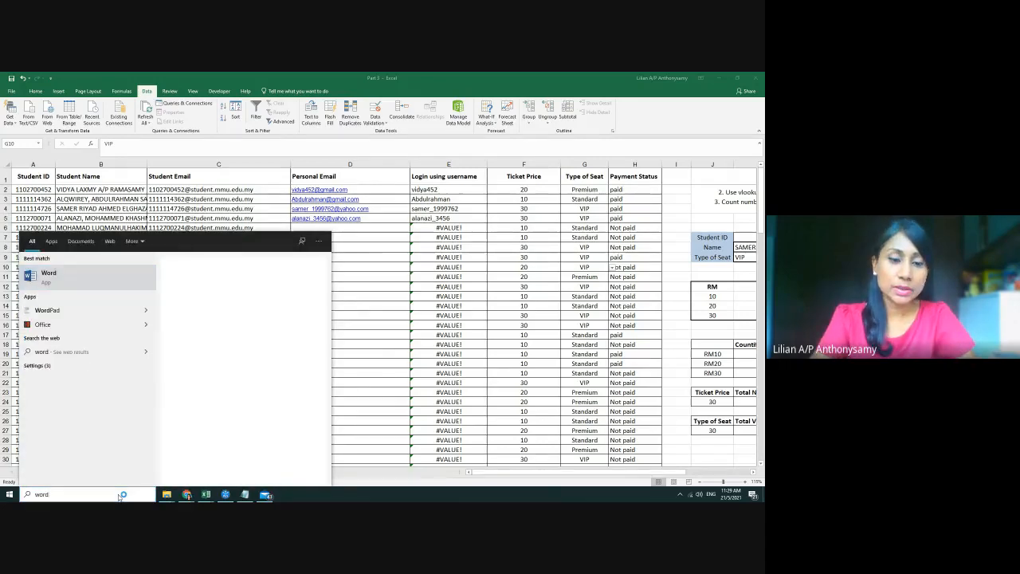
key(Return)
mouse_move(157, 489)
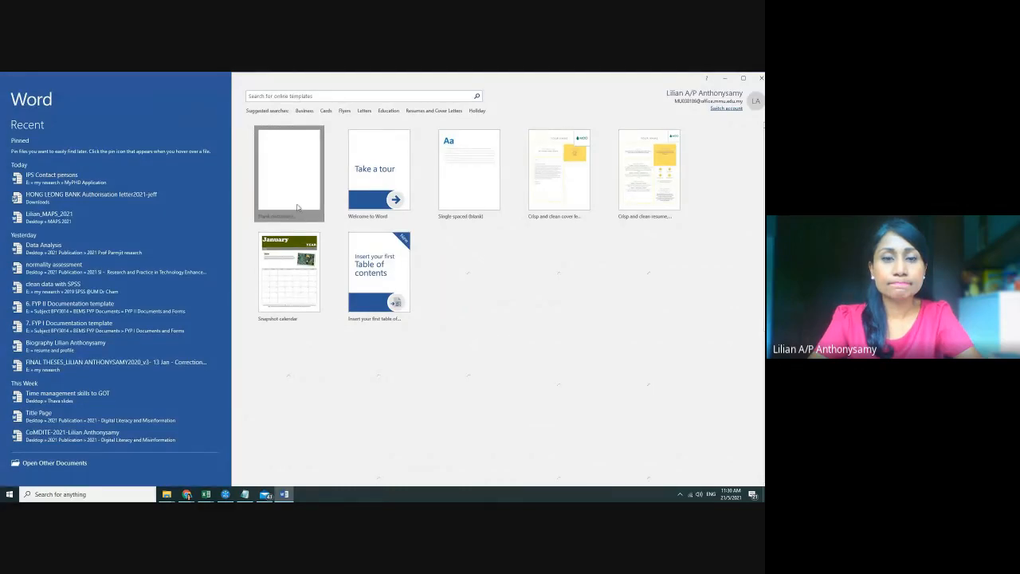
click(264, 173)
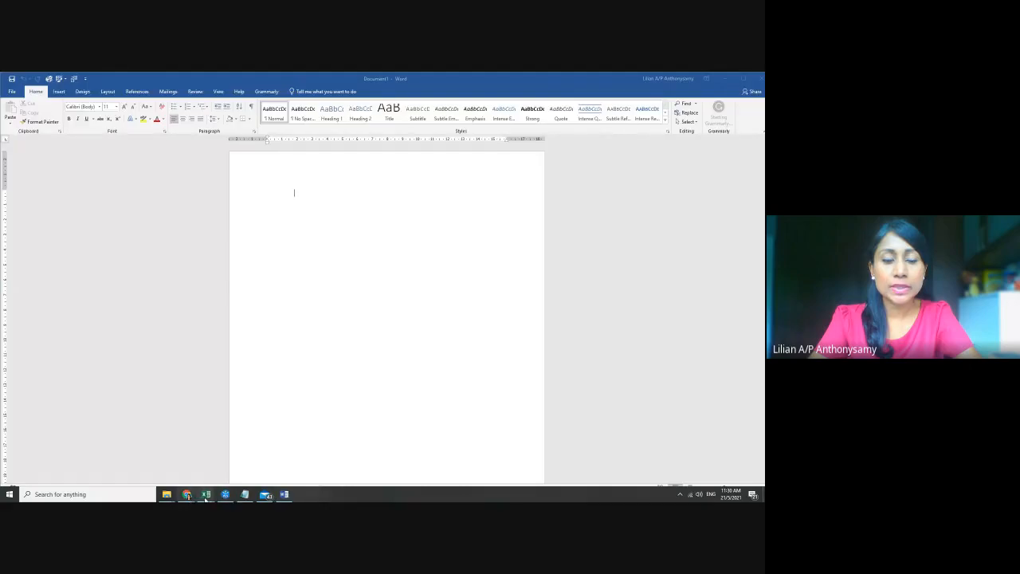
Bring the Part 3 Excel workbook back on screen from the taskbar
mouse_move(206, 496)
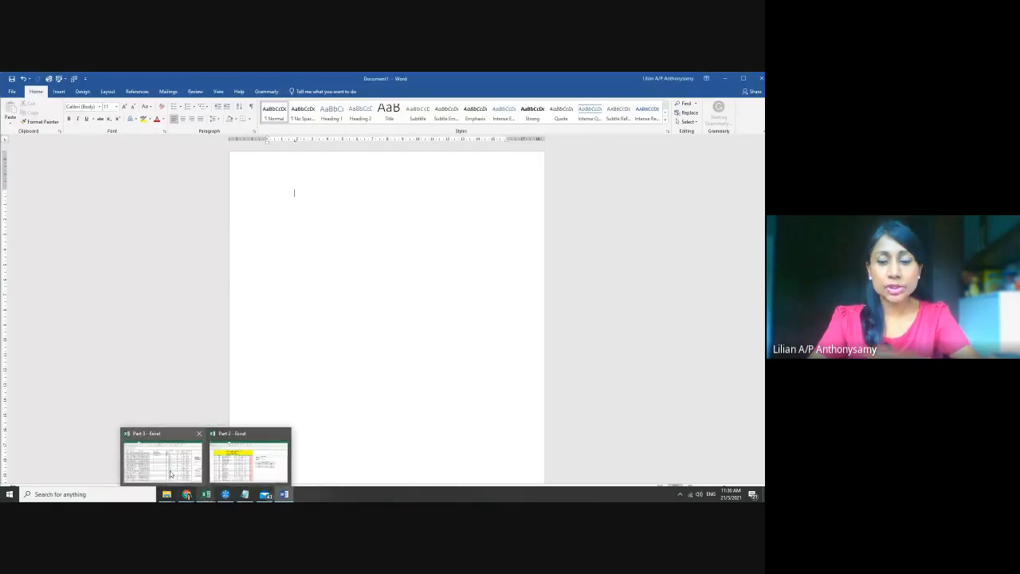
click(170, 474)
drag(494, 476, 530, 475)
scroll(468, 297, down, 2)
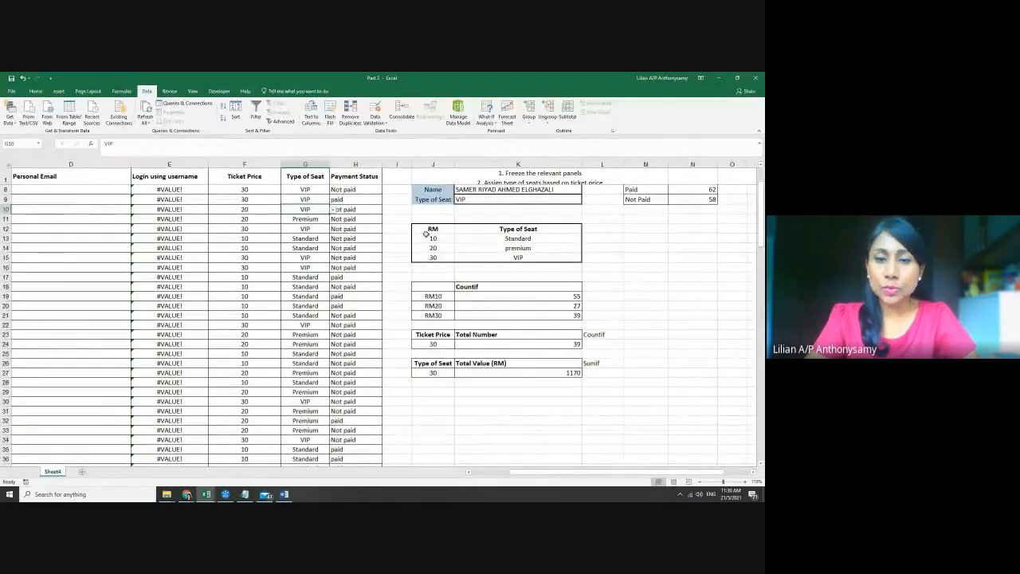
Copy J12:K21, the RM/Type of Seat and Countif tables, and switch back to Word
click(419, 229)
drag(420, 229, 484, 257)
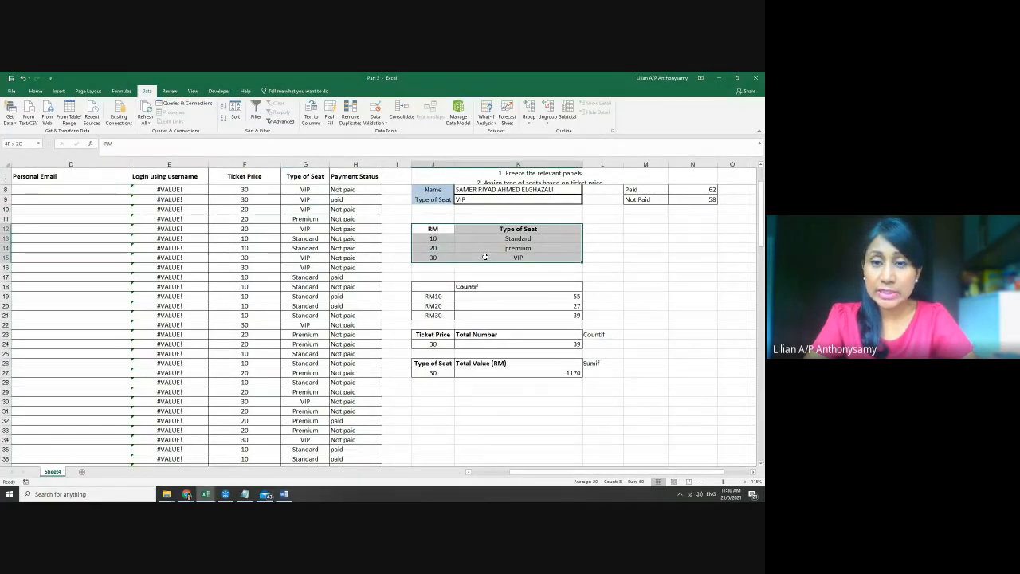
drag(485, 257, 495, 311)
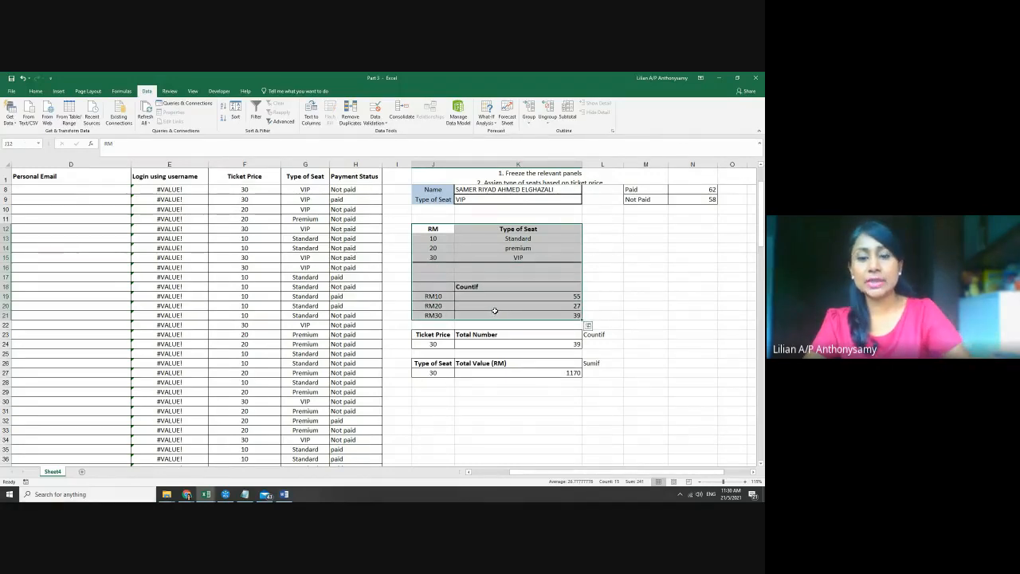
key(ctrl+c)
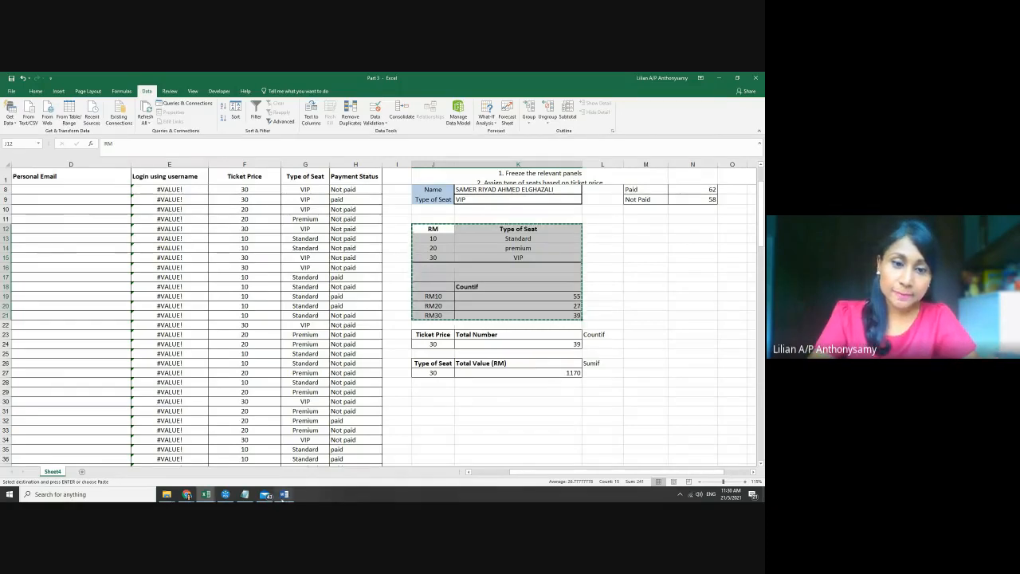
click(283, 493)
scroll(361, 297, up, 4)
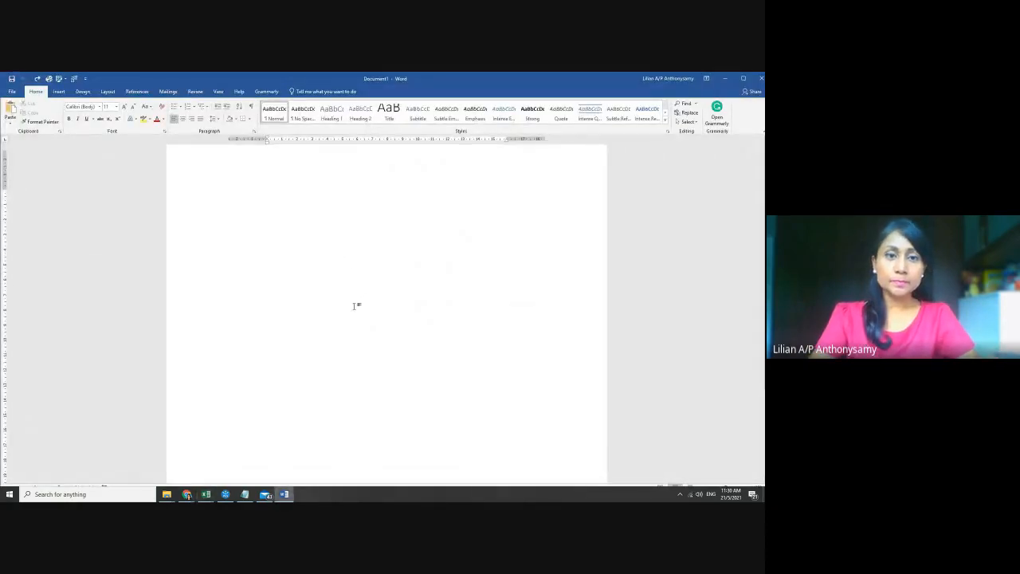
scroll(353, 306, up, 1)
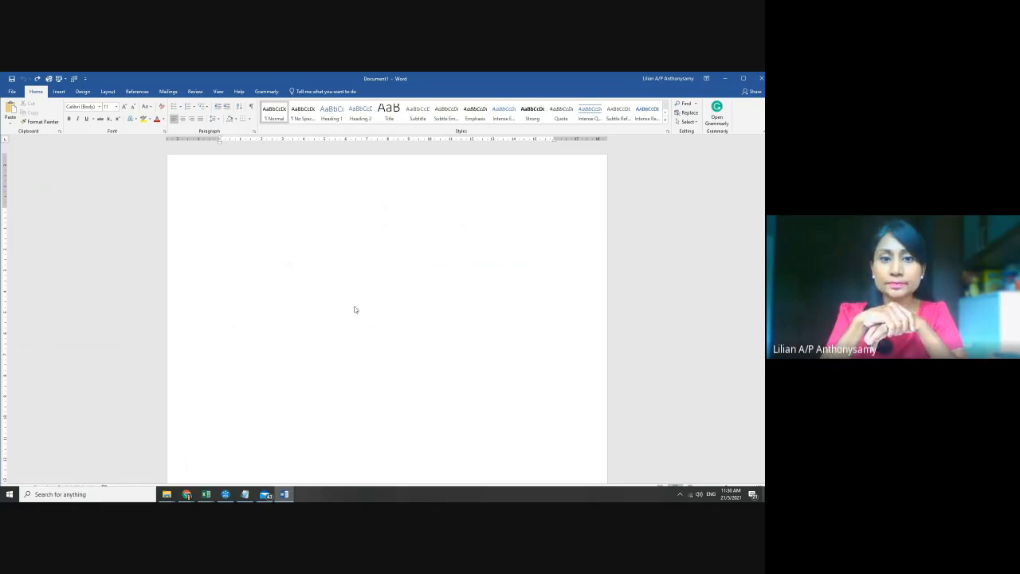
key(ctrl+v)
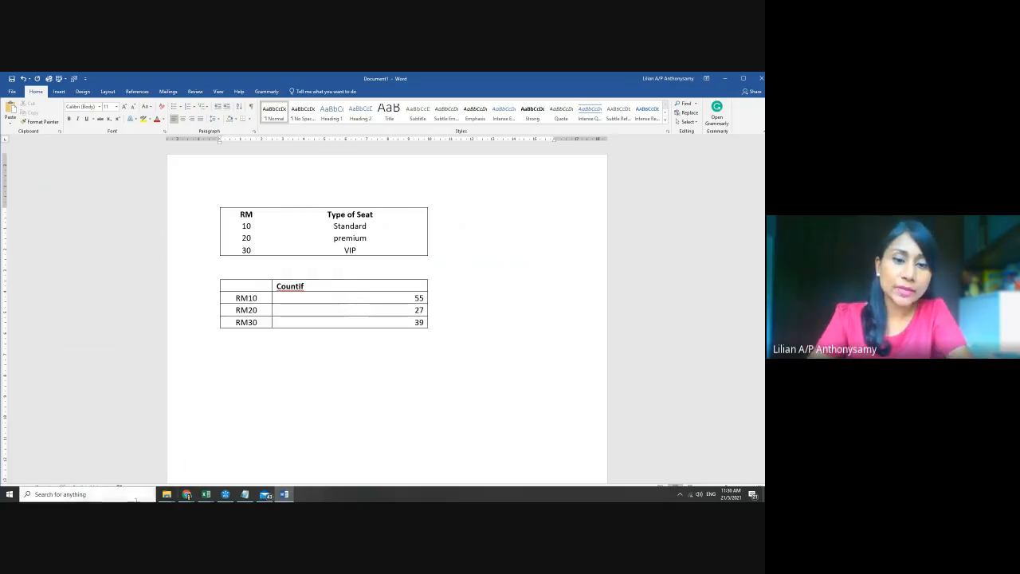
mouse_move(207, 498)
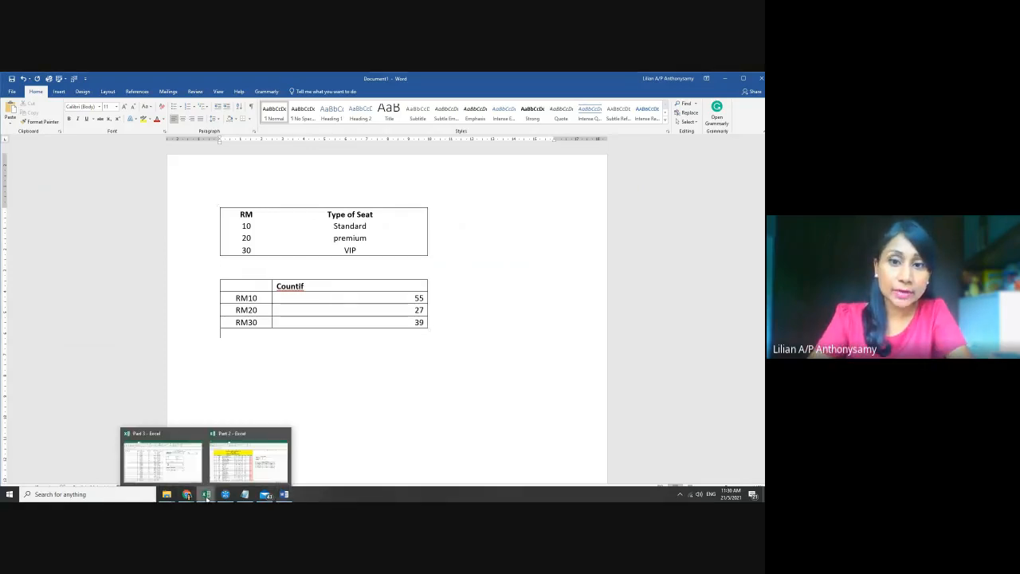
click(162, 455)
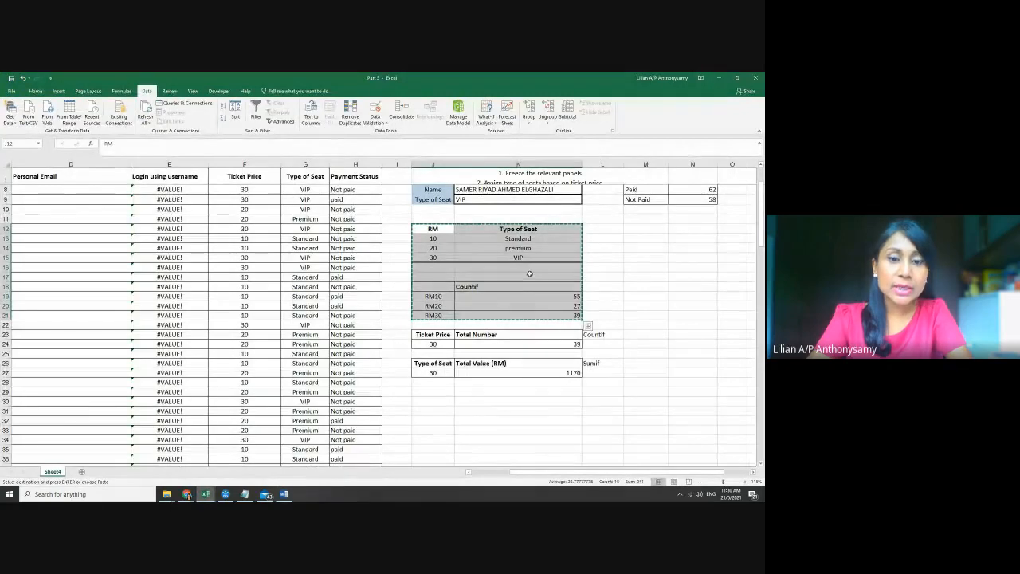
click(284, 494)
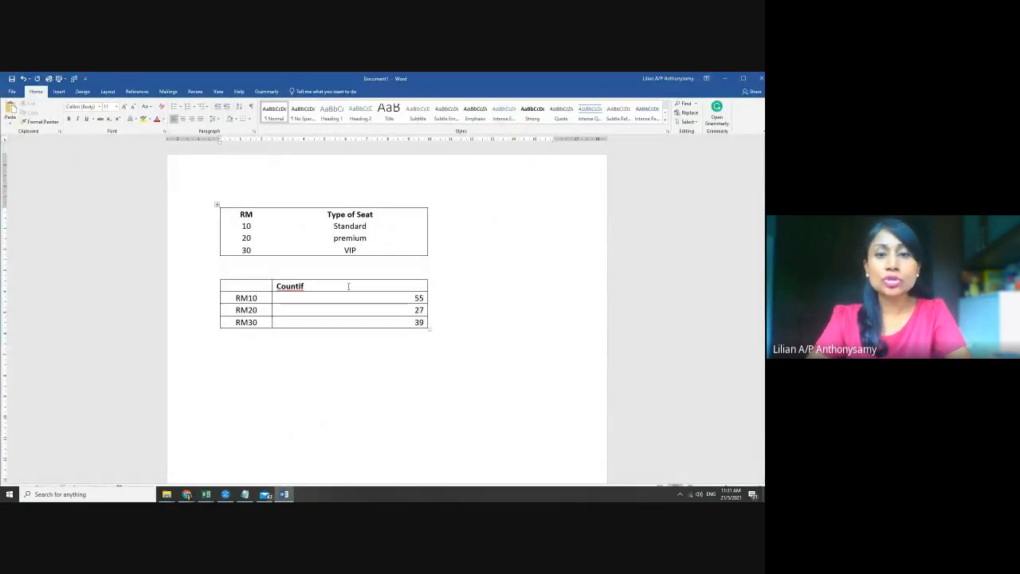
key(ctrl+z)
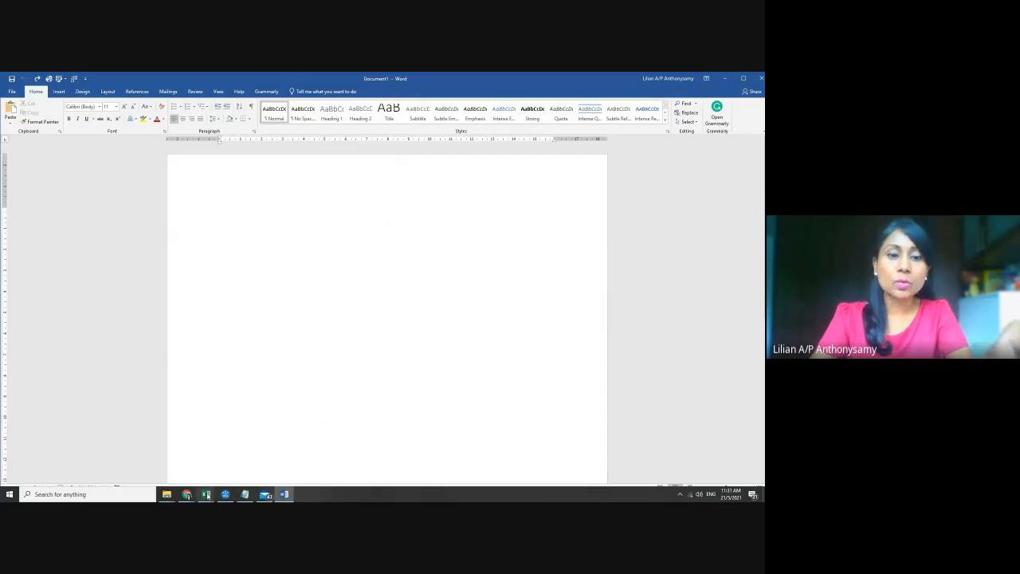
Paste the tables into Word with Link & Use Destination Styles, then return to Excel
mouse_move(205, 494)
click(284, 457)
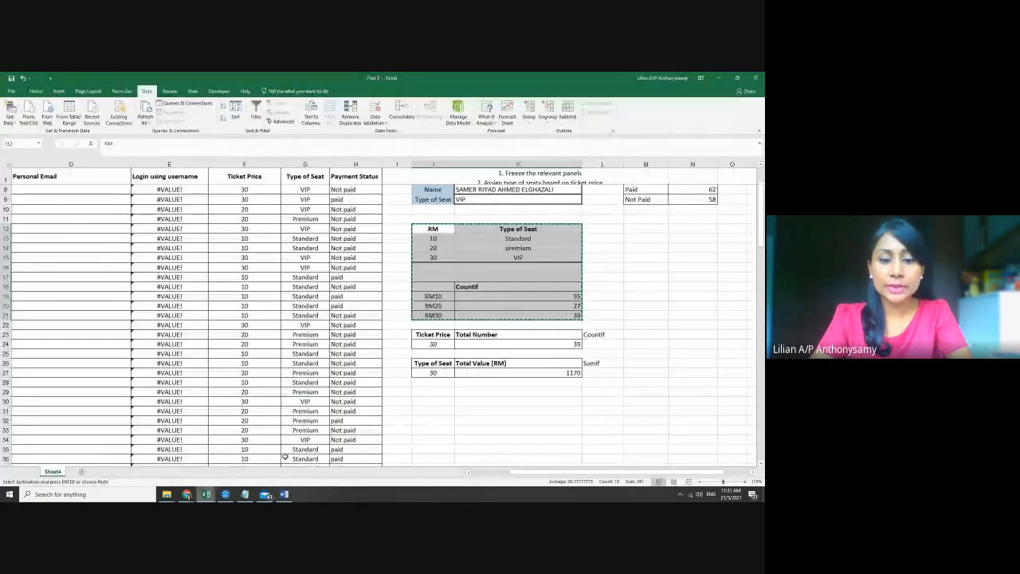
key(alt+Tab)
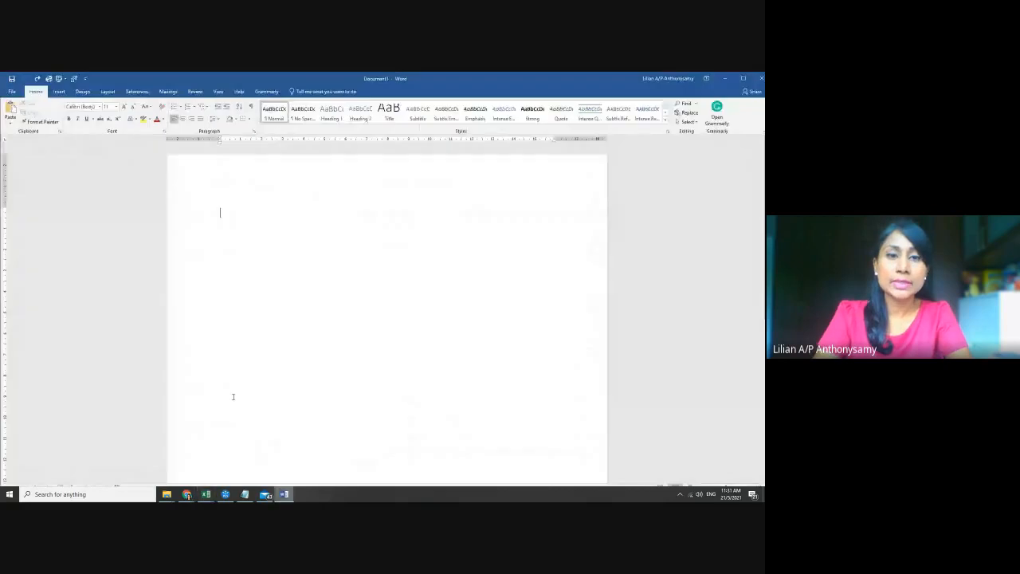
right_click(229, 214)
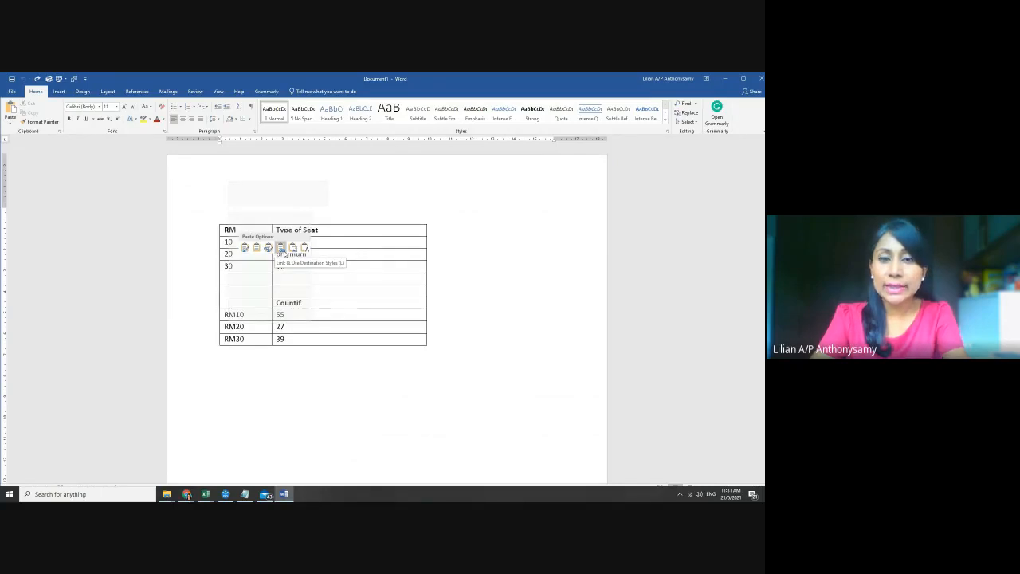
click(283, 253)
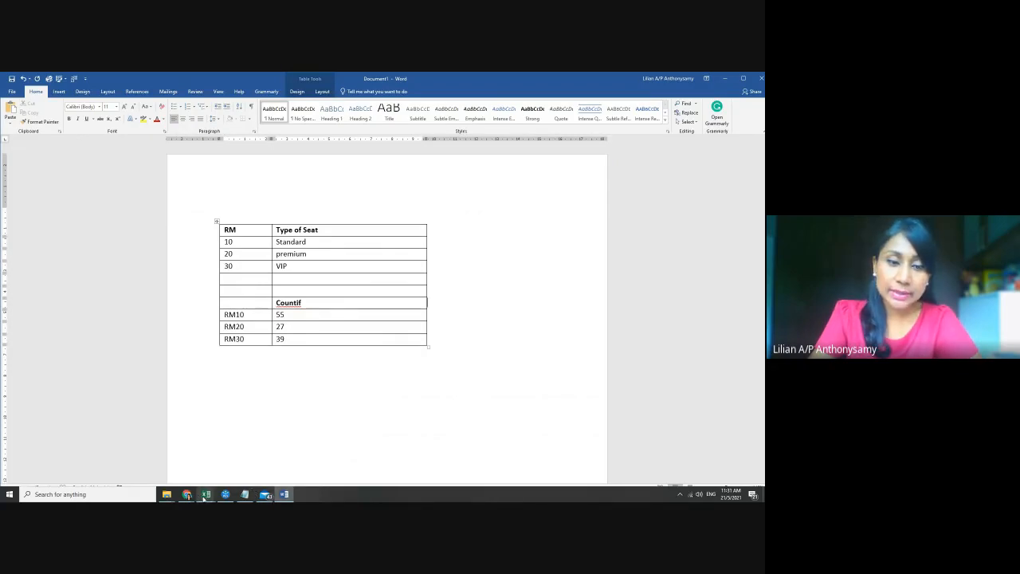
mouse_move(204, 497)
click(246, 460)
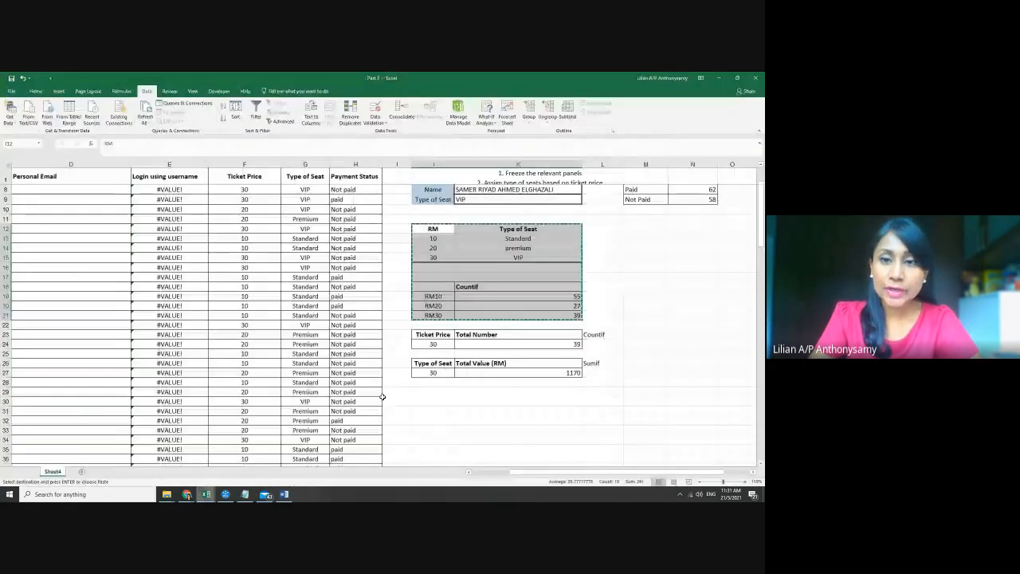
Change F10's ticket price to 30 and check the linked Word table shows 55, 26, 40
click(607, 318)
key(Escape)
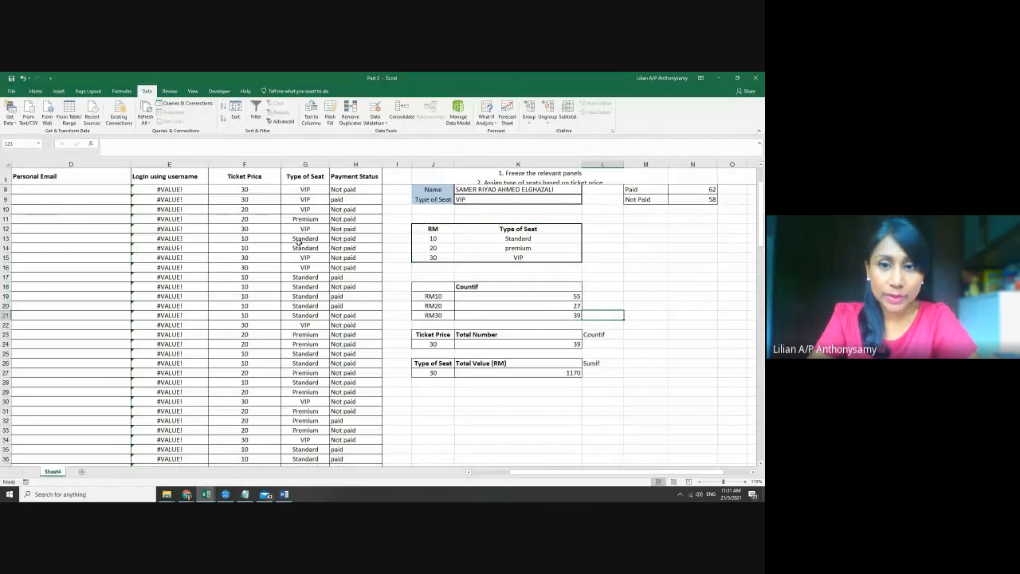
click(249, 209)
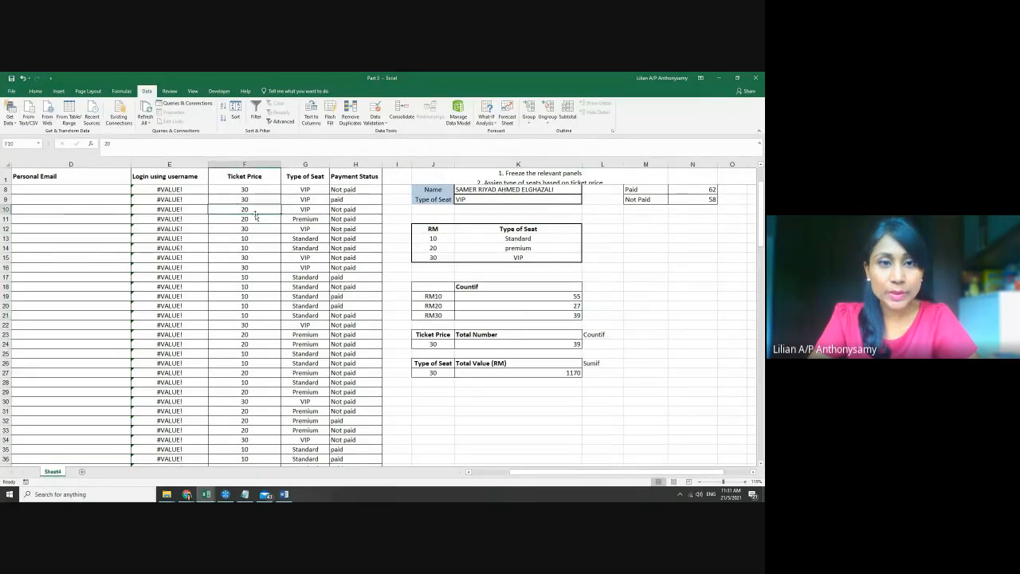
scroll(265, 238, up, 1)
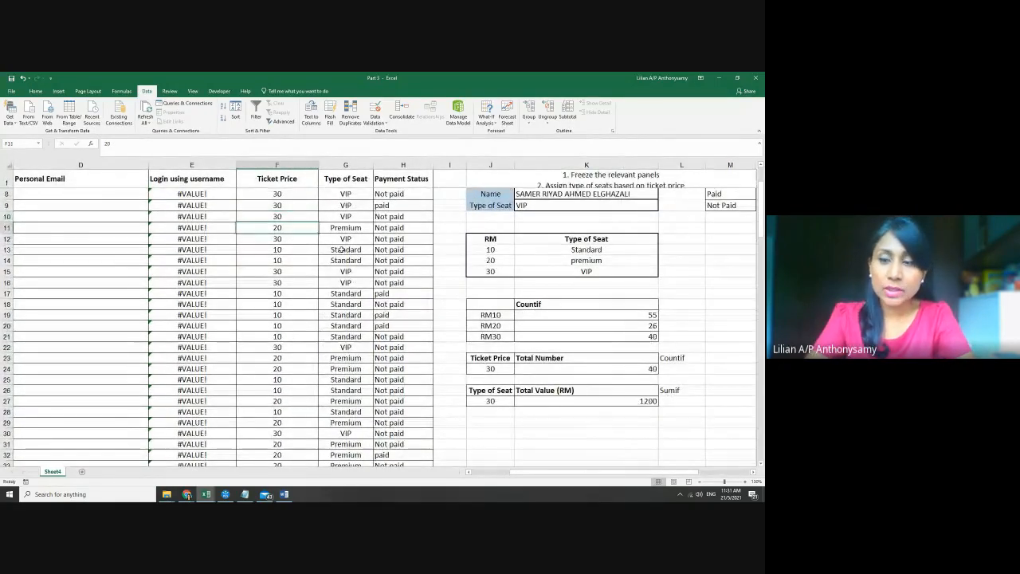
text(30)
key(Return)
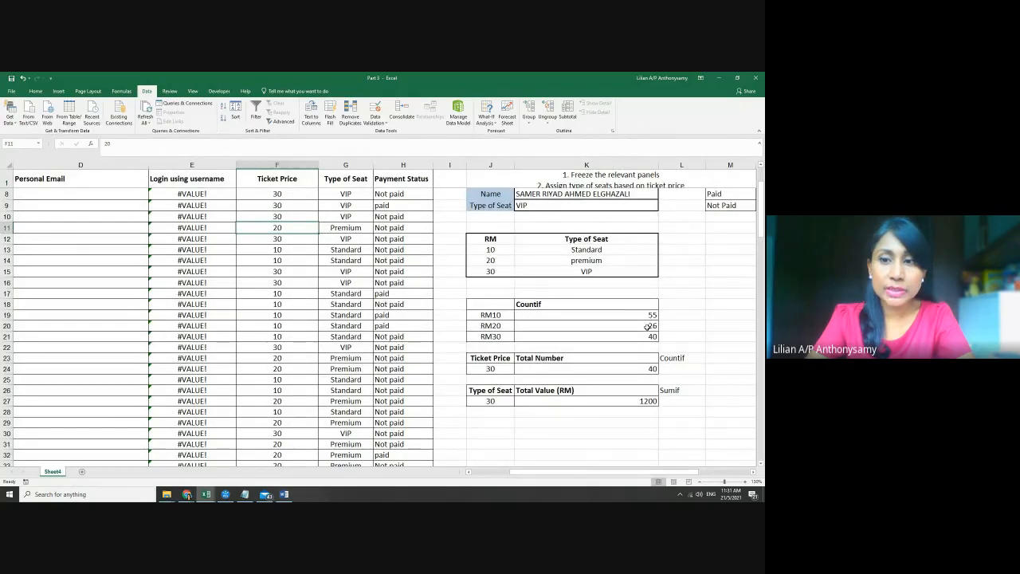
click(284, 495)
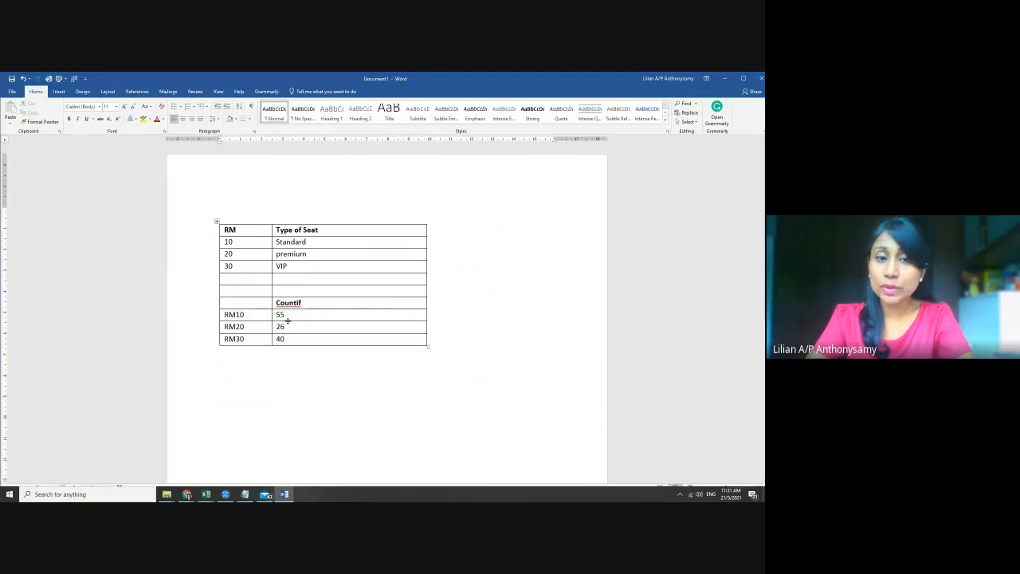
Search Windows for 'po' and launch PowerPoint
scroll(343, 389, up, 2)
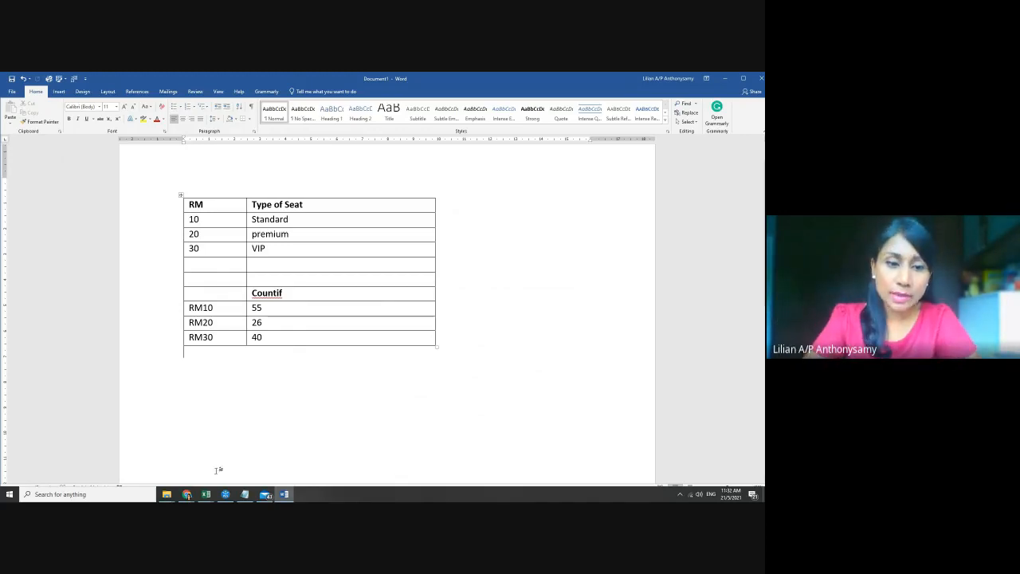
click(125, 494)
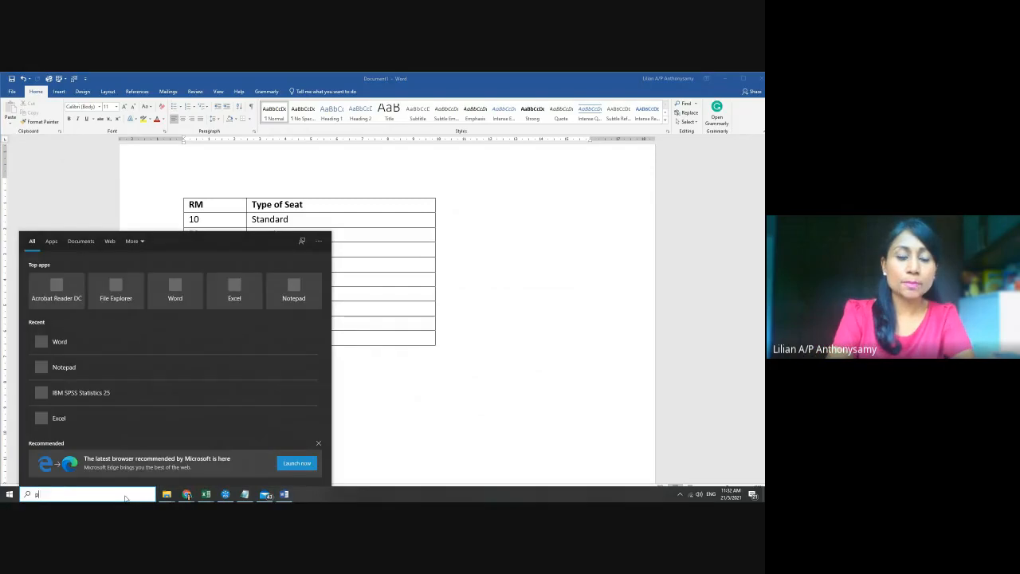
text(po)
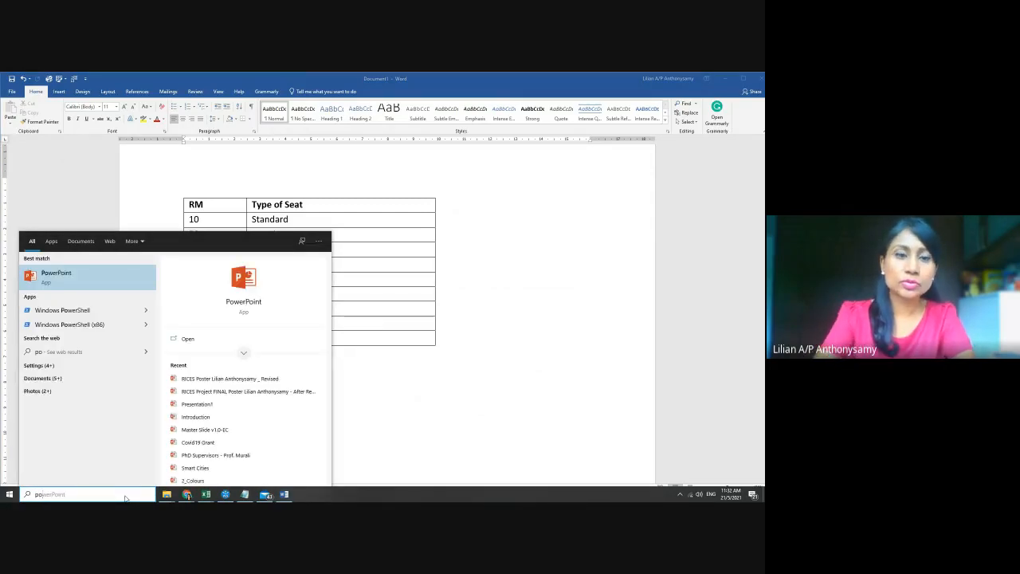
key(Return)
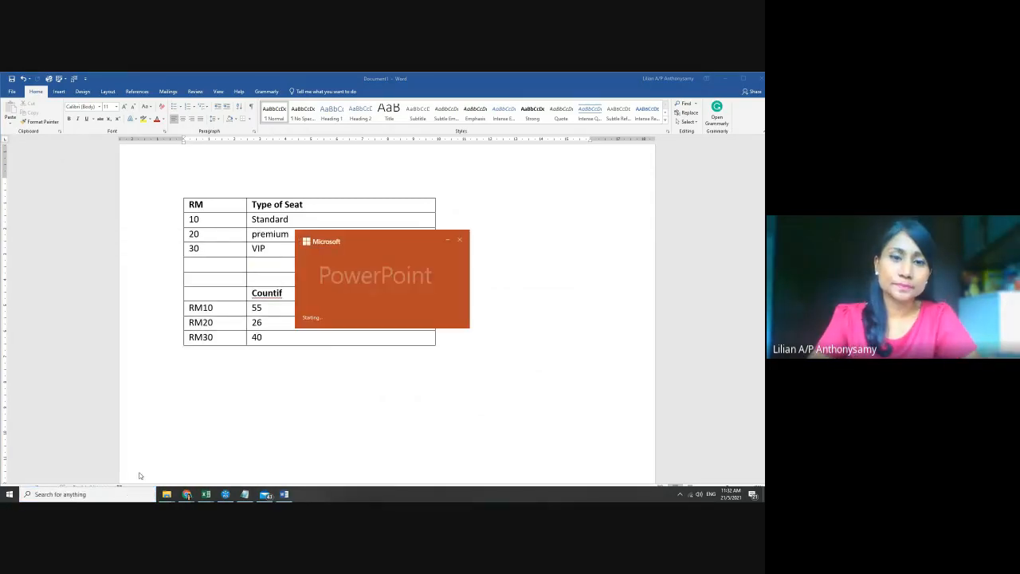